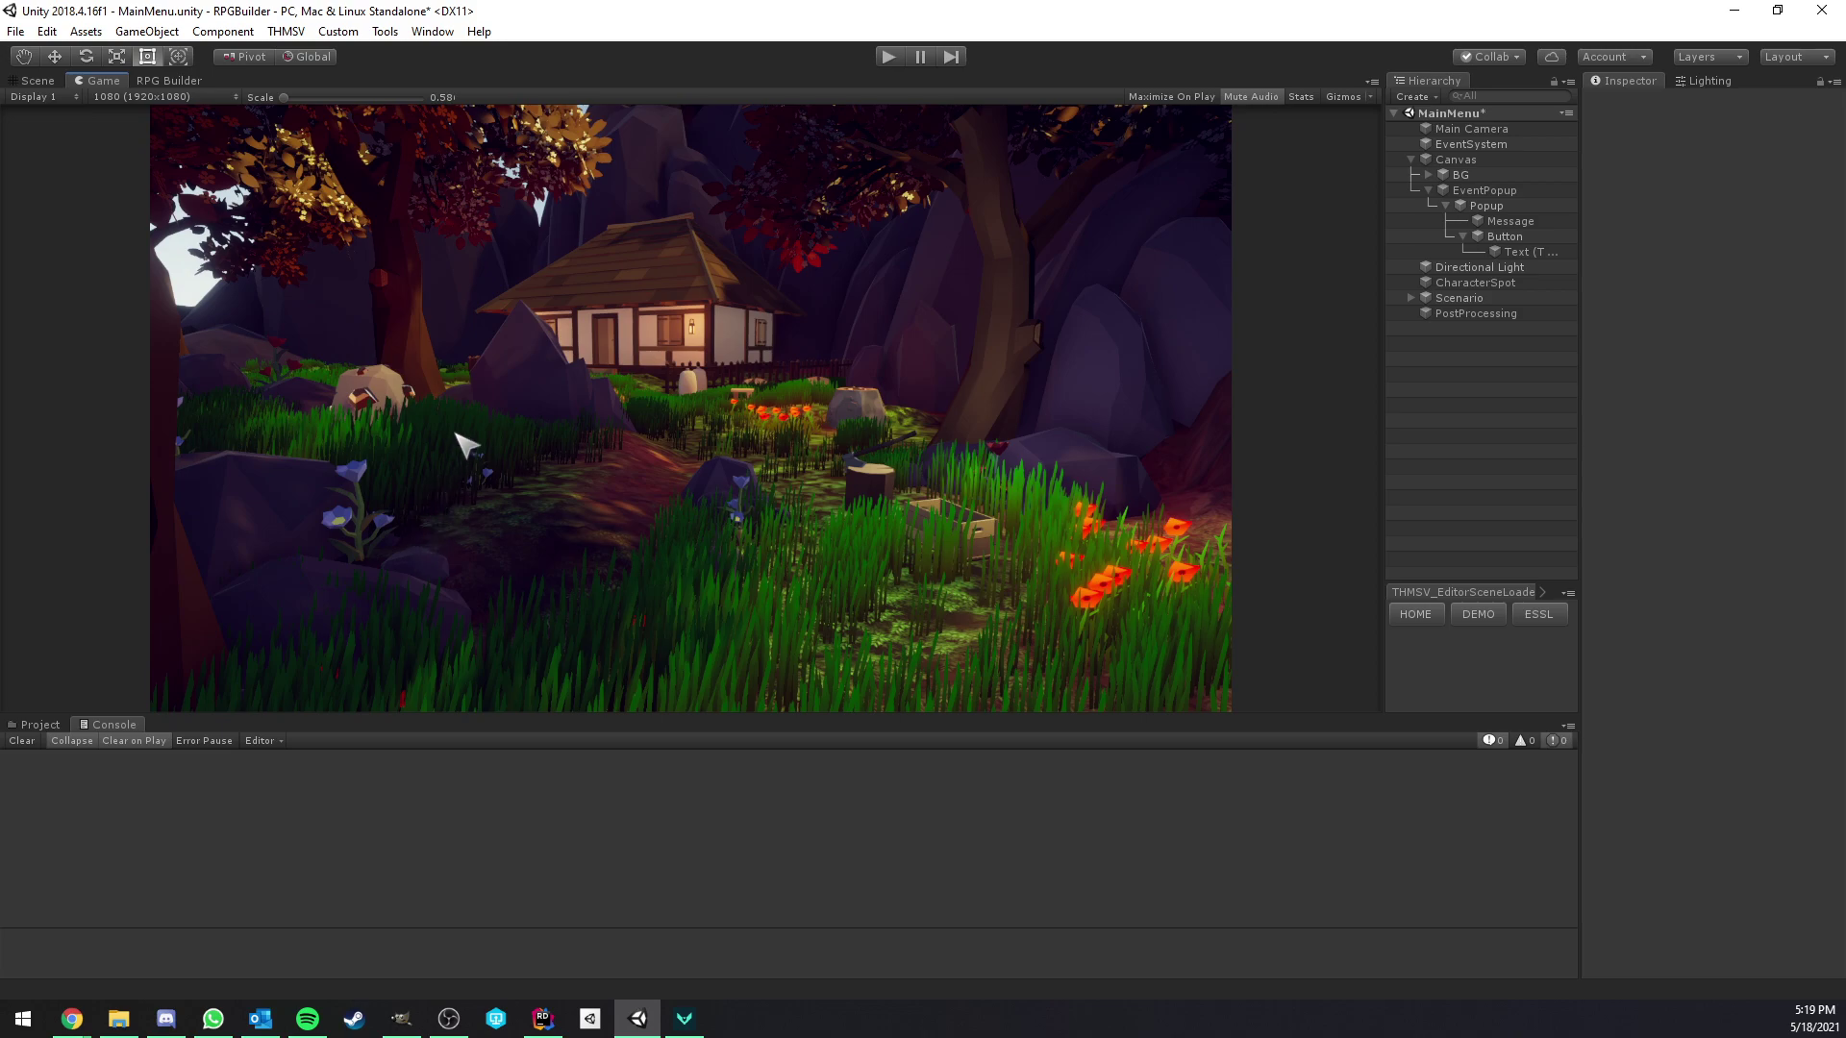
# - Run the game, open new character creation and maximize the game view
pyautogui.click(886, 57)
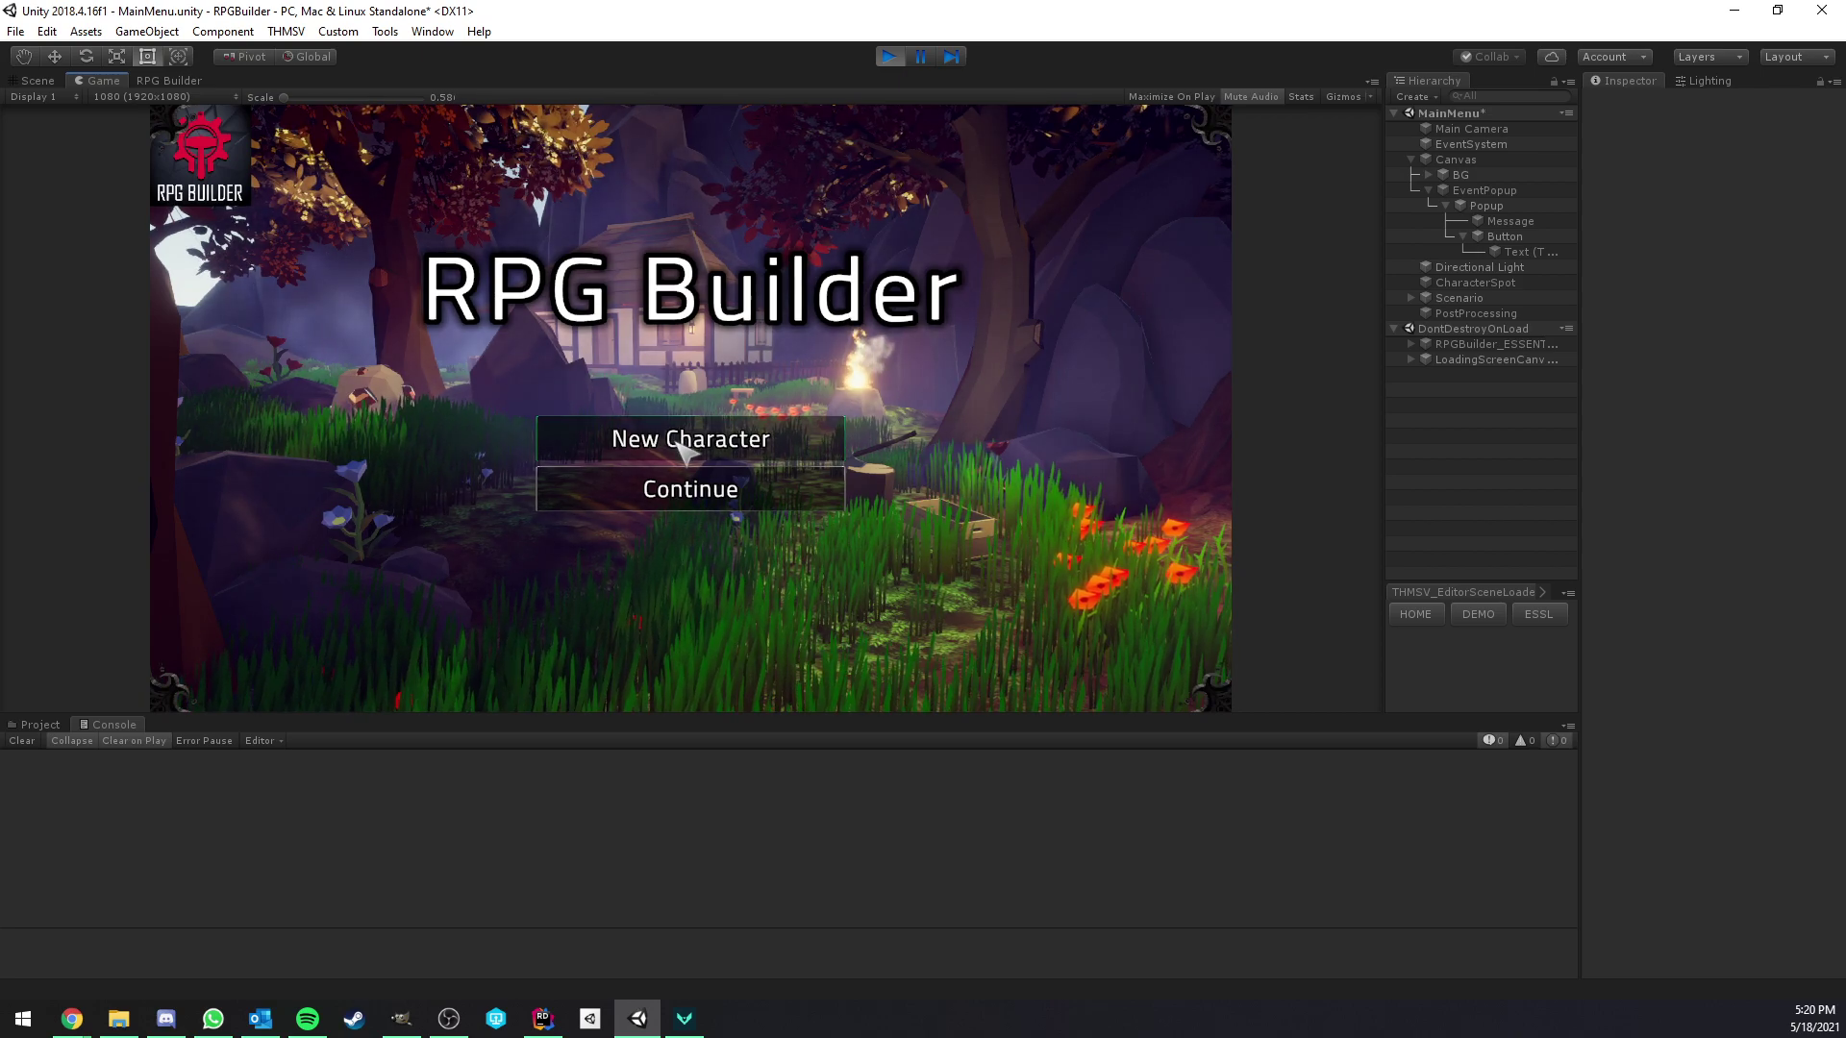
pyautogui.click(680, 437)
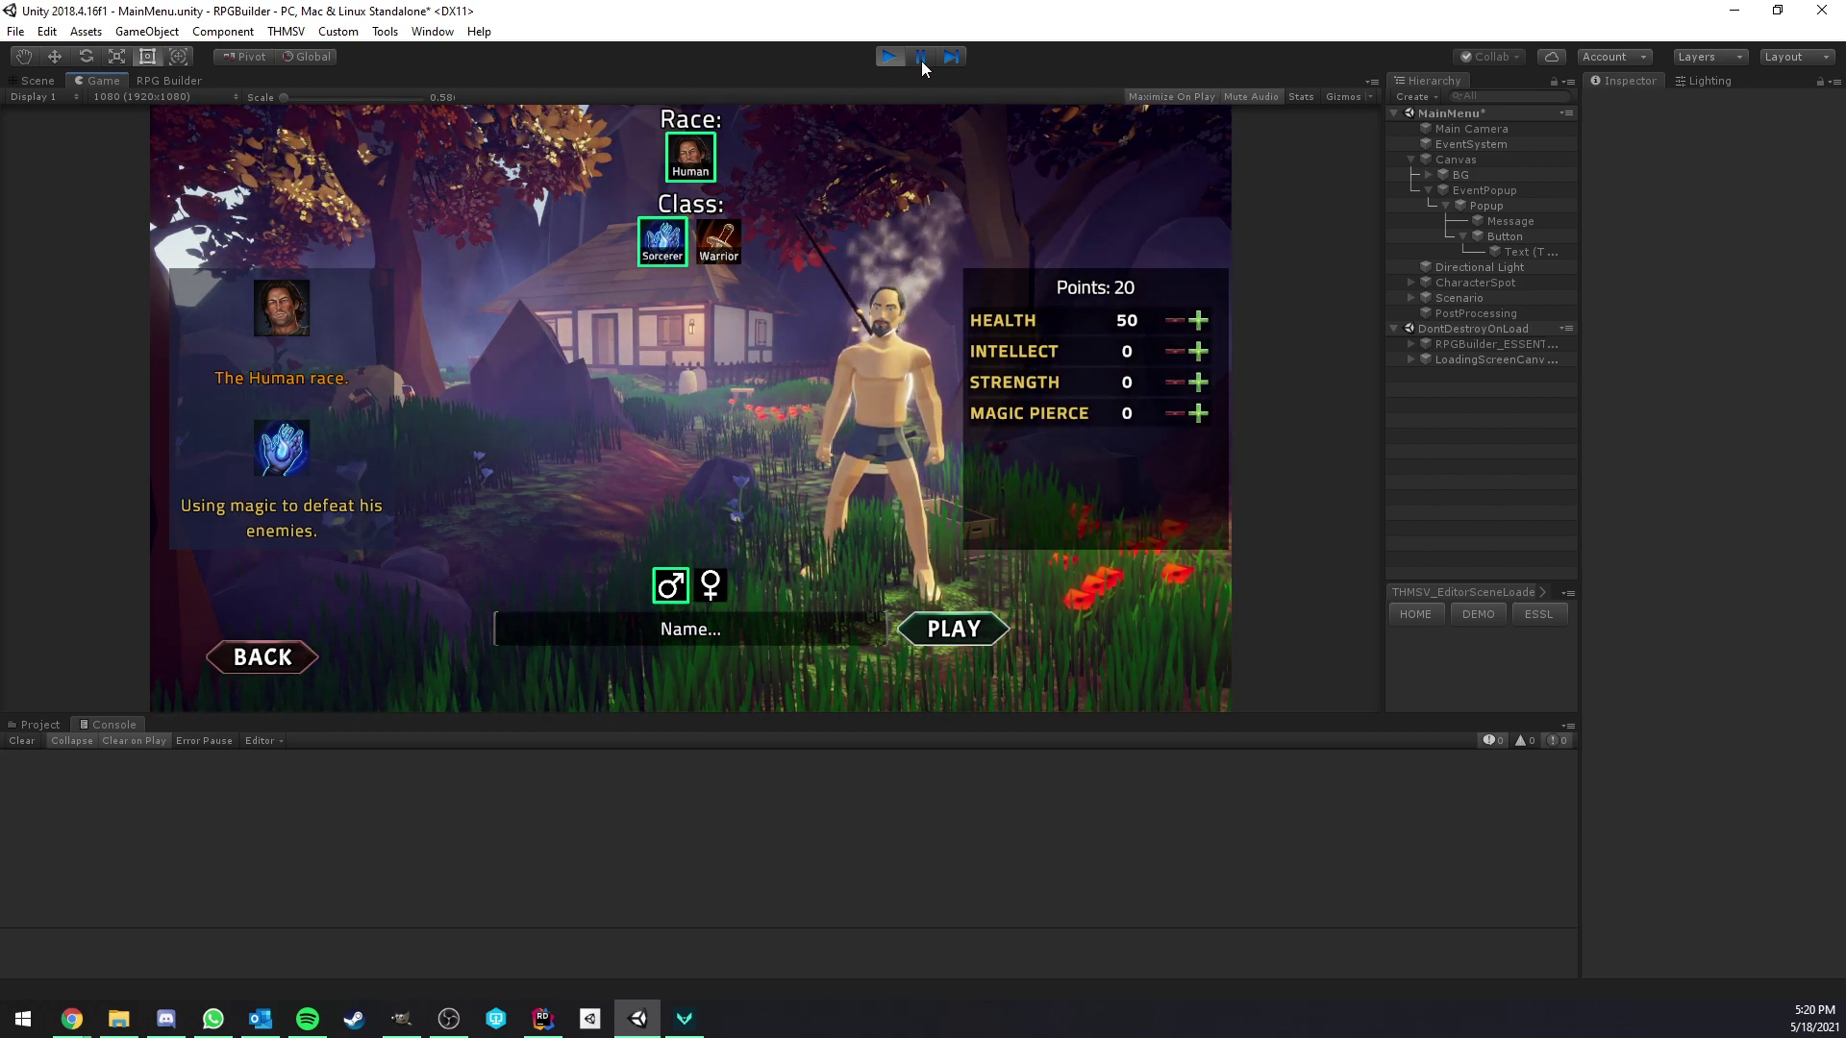
pyautogui.hotkey('shift', 'space')
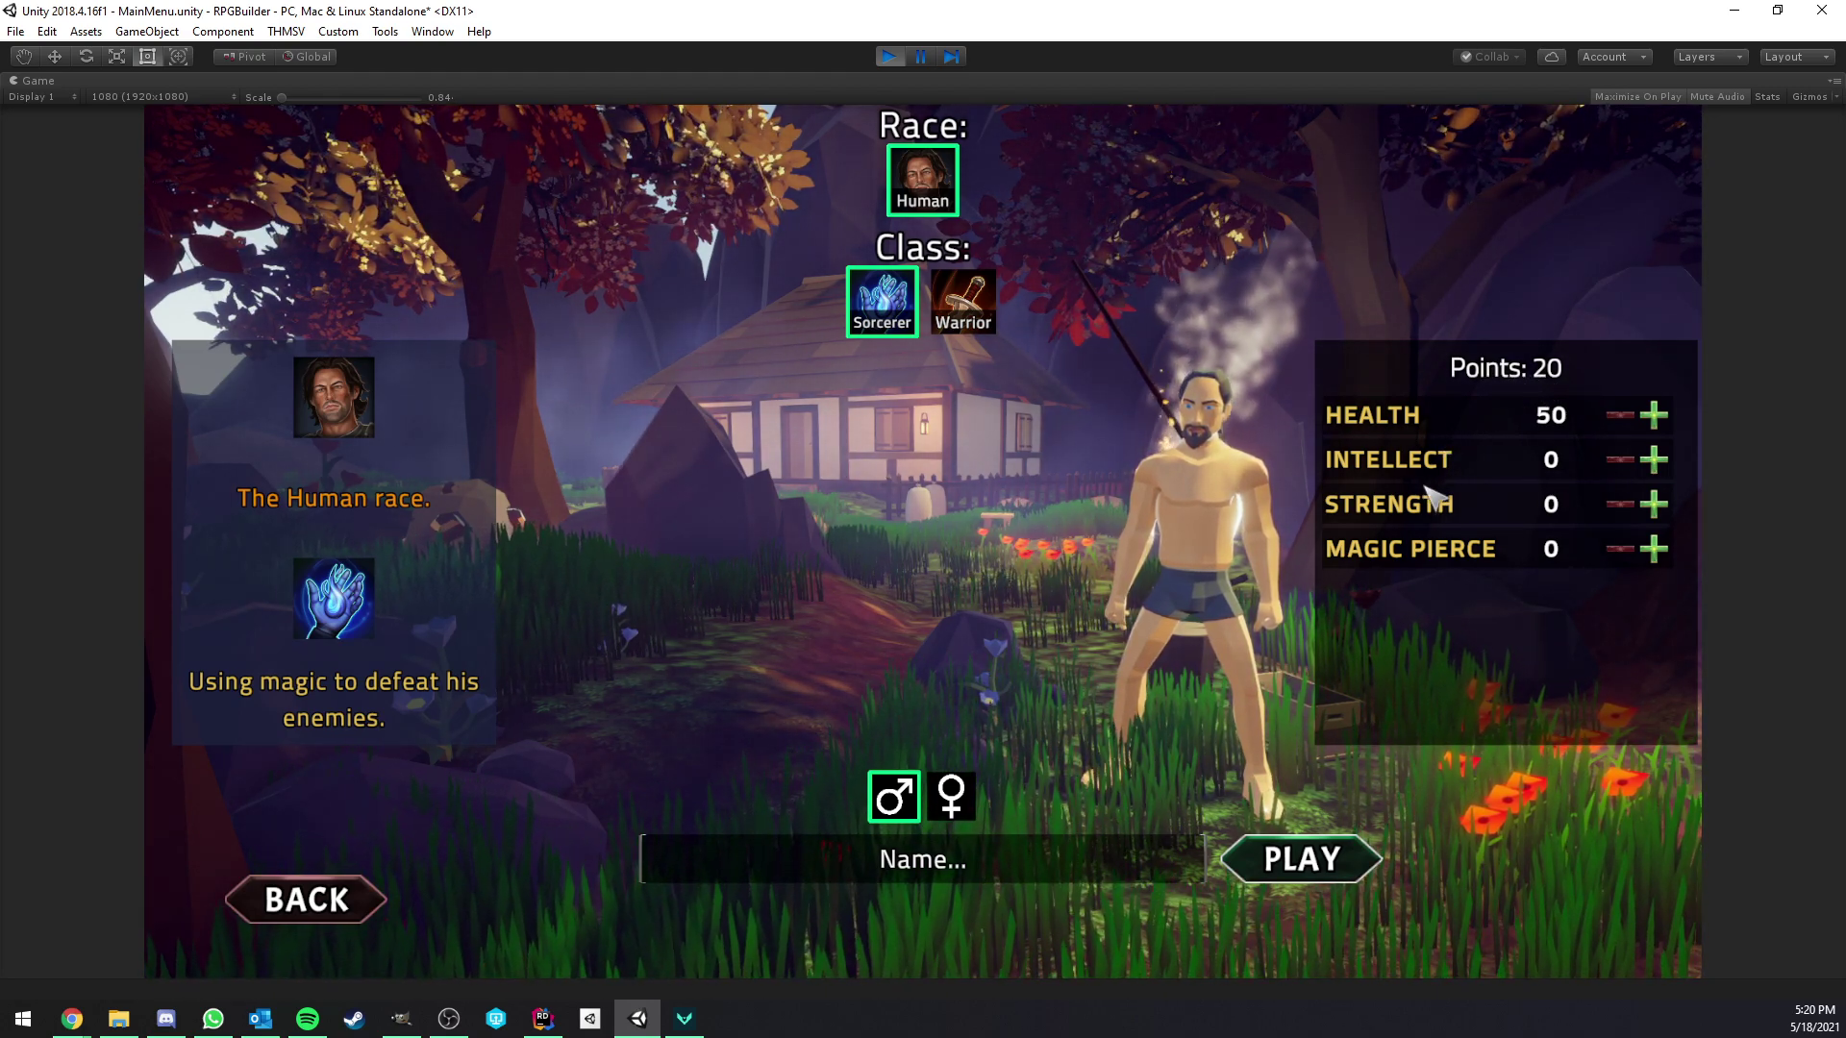
# - Allocate points to raise Health to 80, and remove them all again
pyautogui.doubleClick(1657, 420)
pyautogui.click(1658, 419)
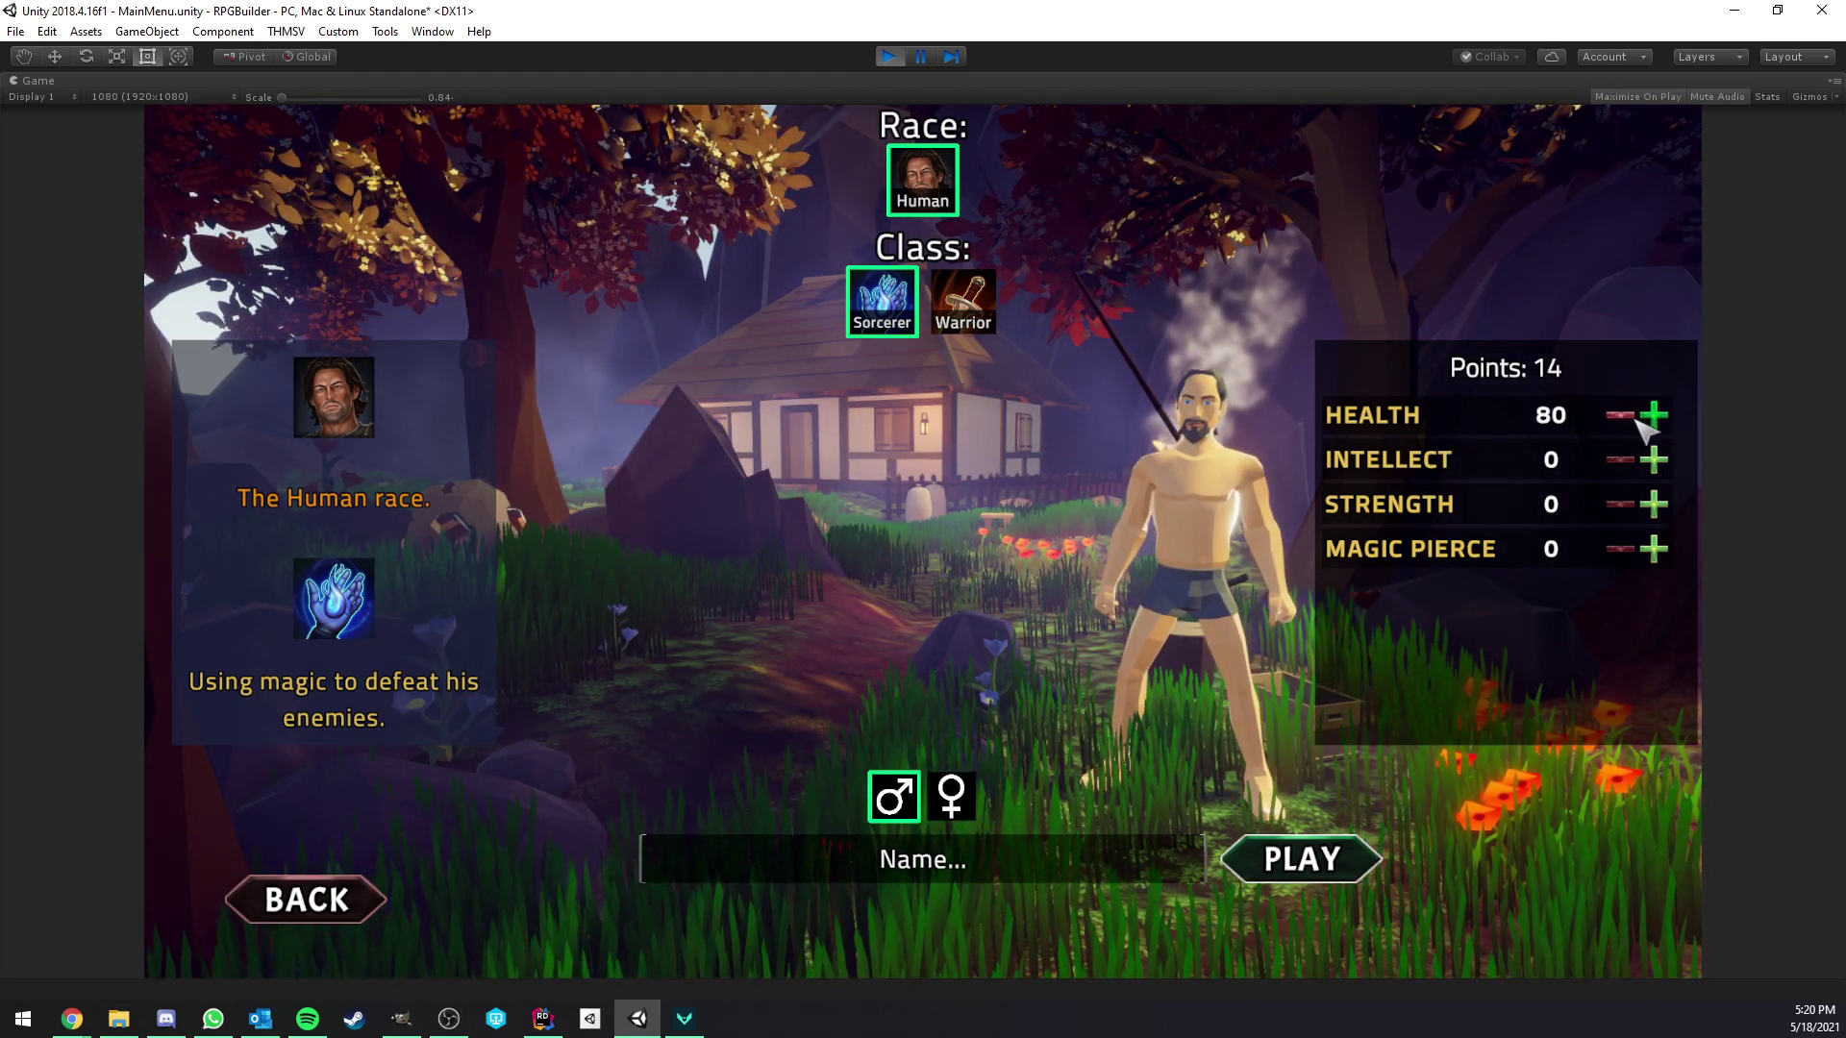
pyautogui.doubleClick(1631, 421)
pyautogui.doubleClick(1631, 421)
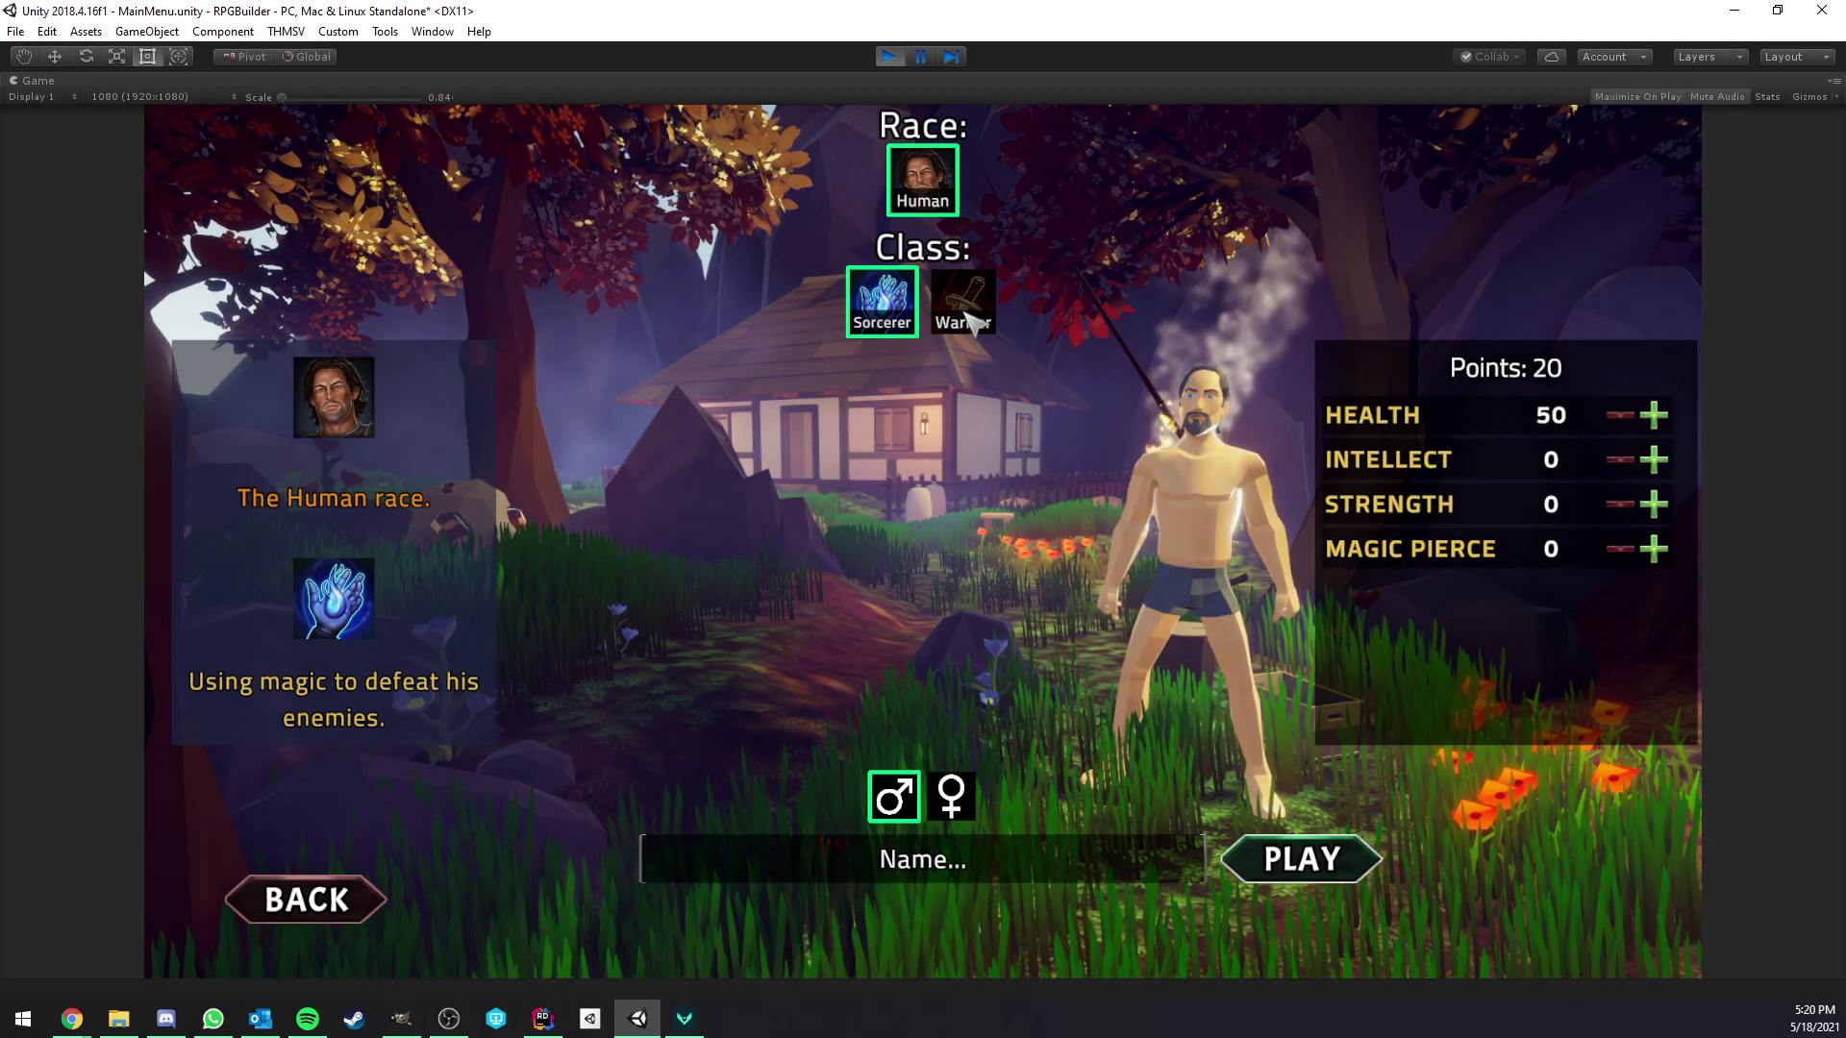
# - Compare the allocatable stats of the Warrior and Sorcerer classes, finishing with Sorcerer selected
pyautogui.click(959, 313)
pyautogui.click(882, 303)
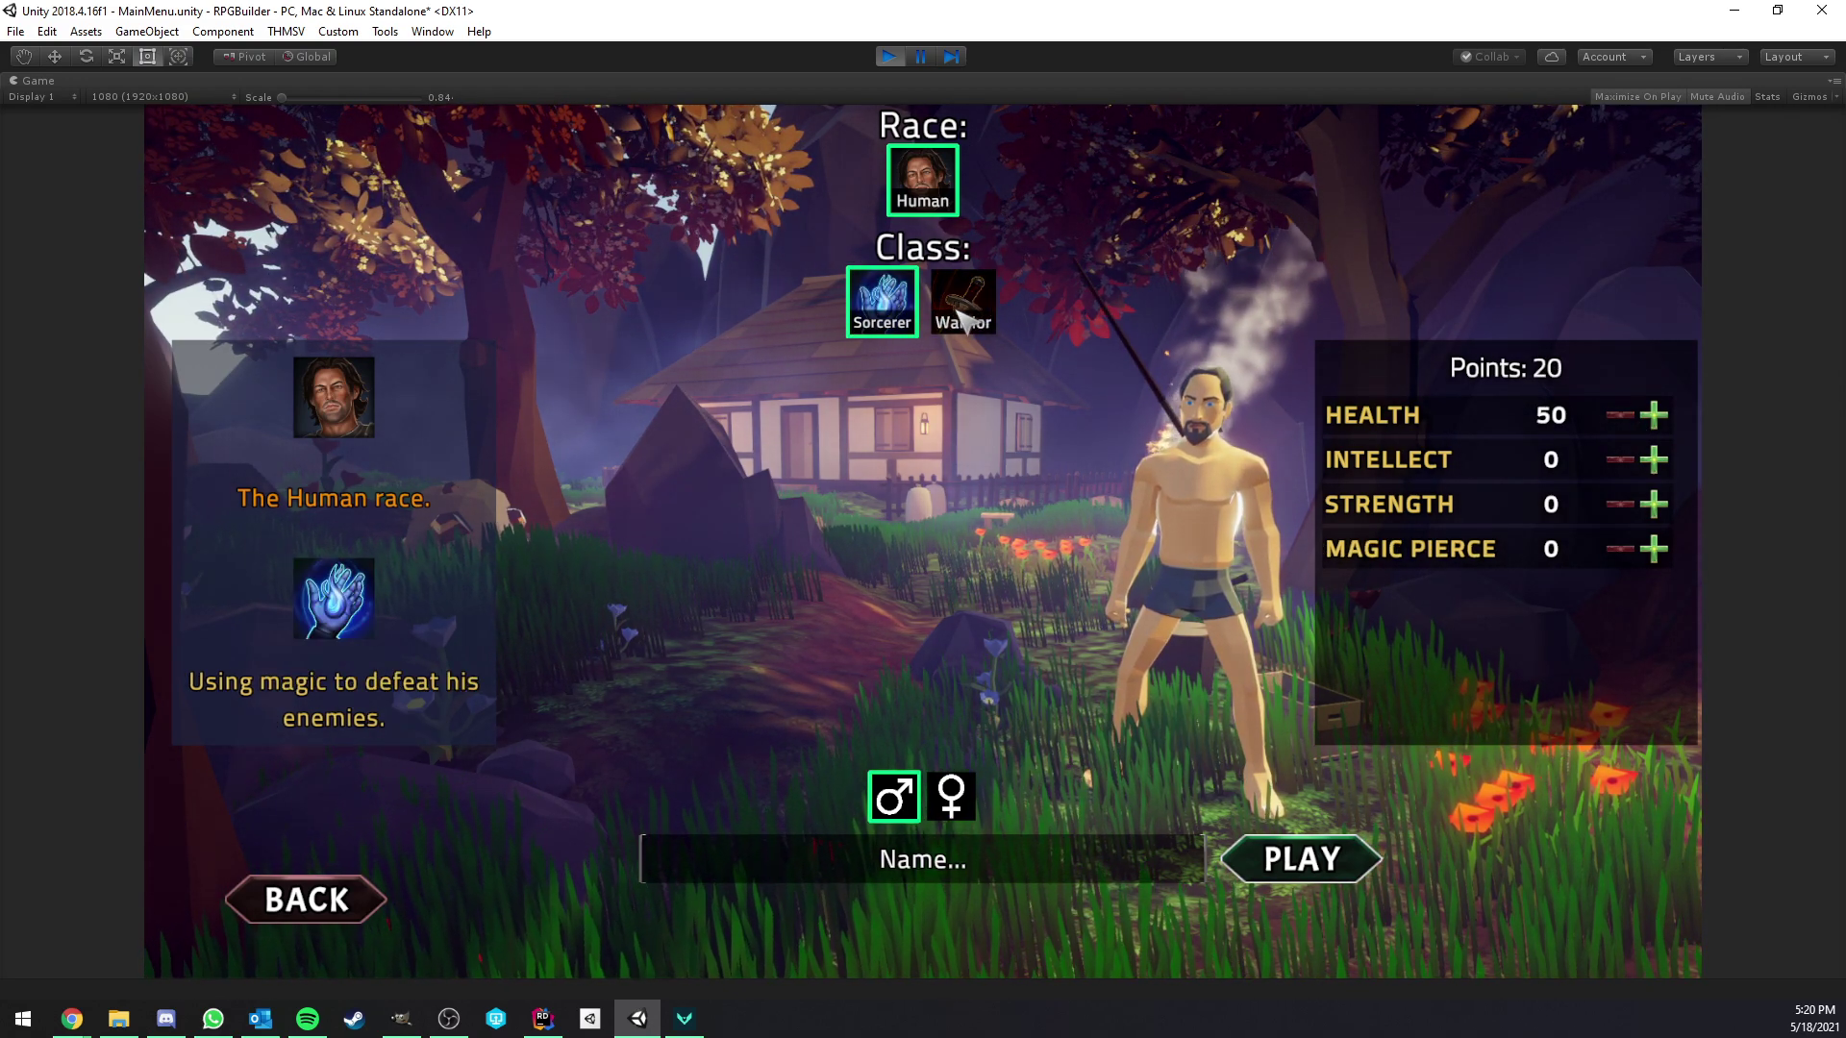
pyautogui.click(962, 306)
pyautogui.click(889, 309)
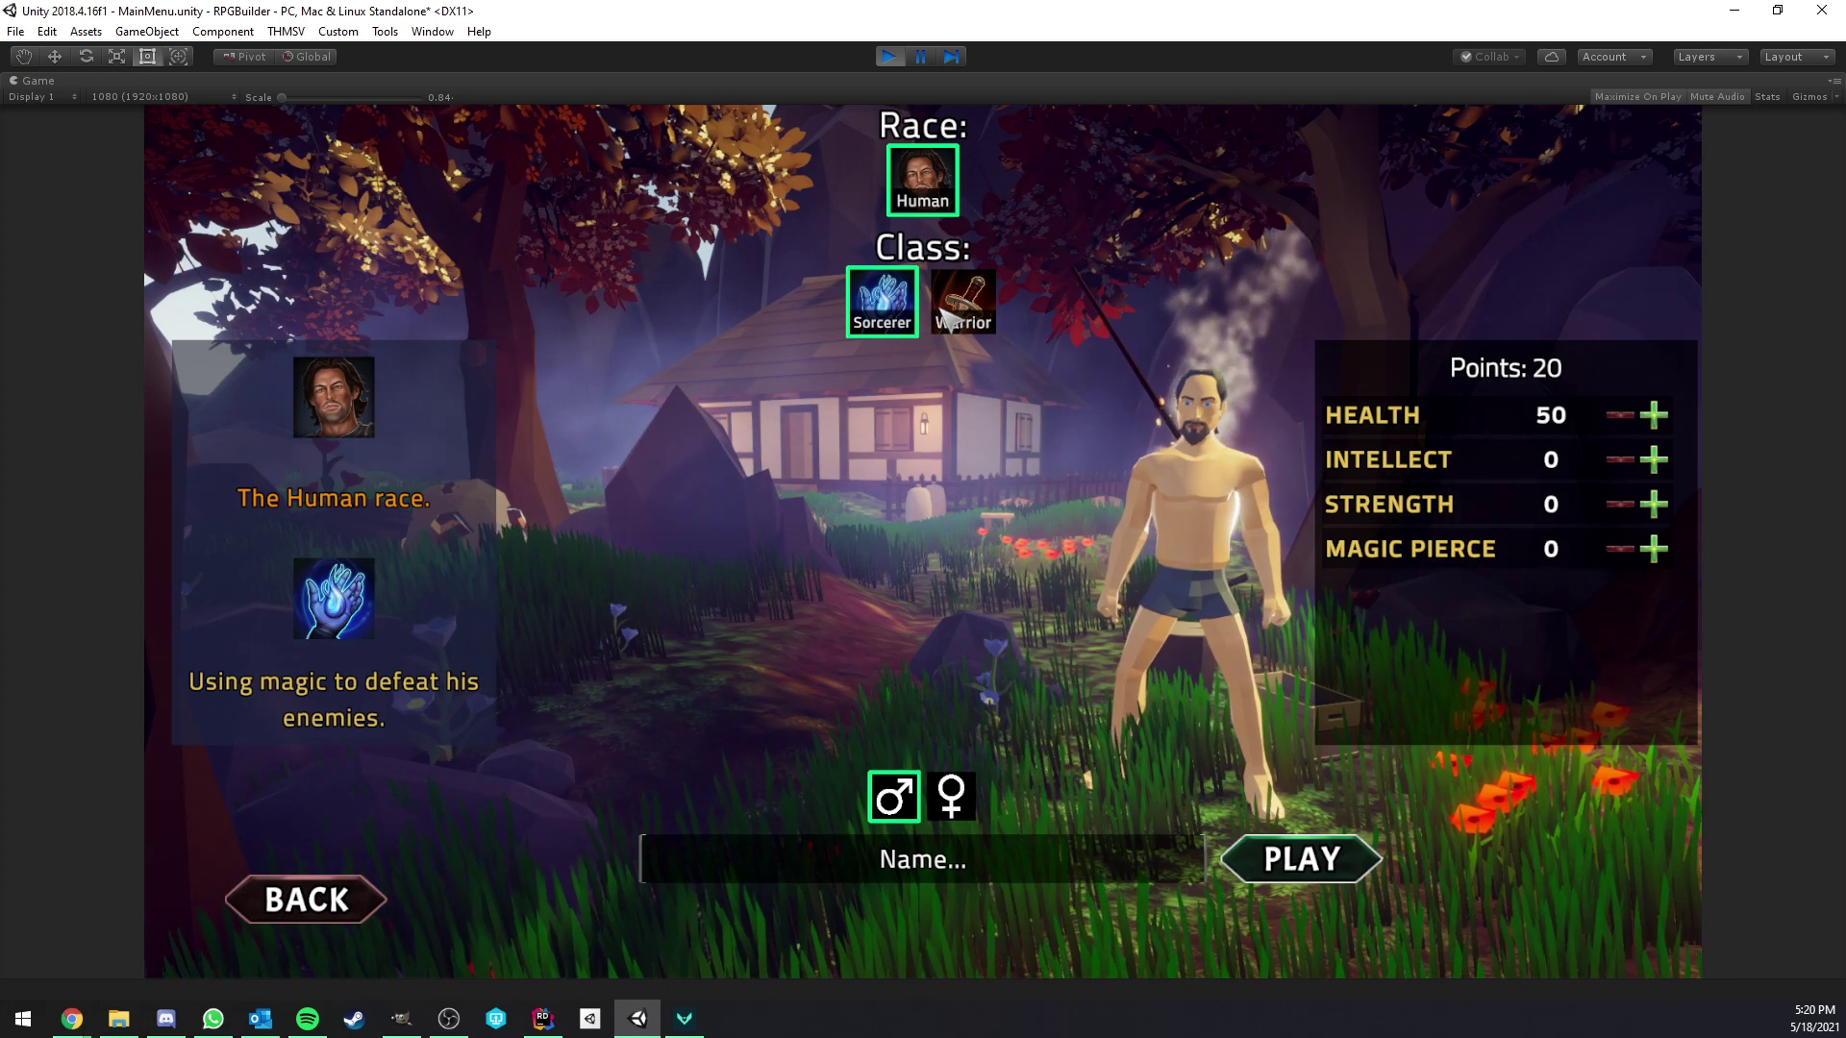
pyautogui.click(961, 306)
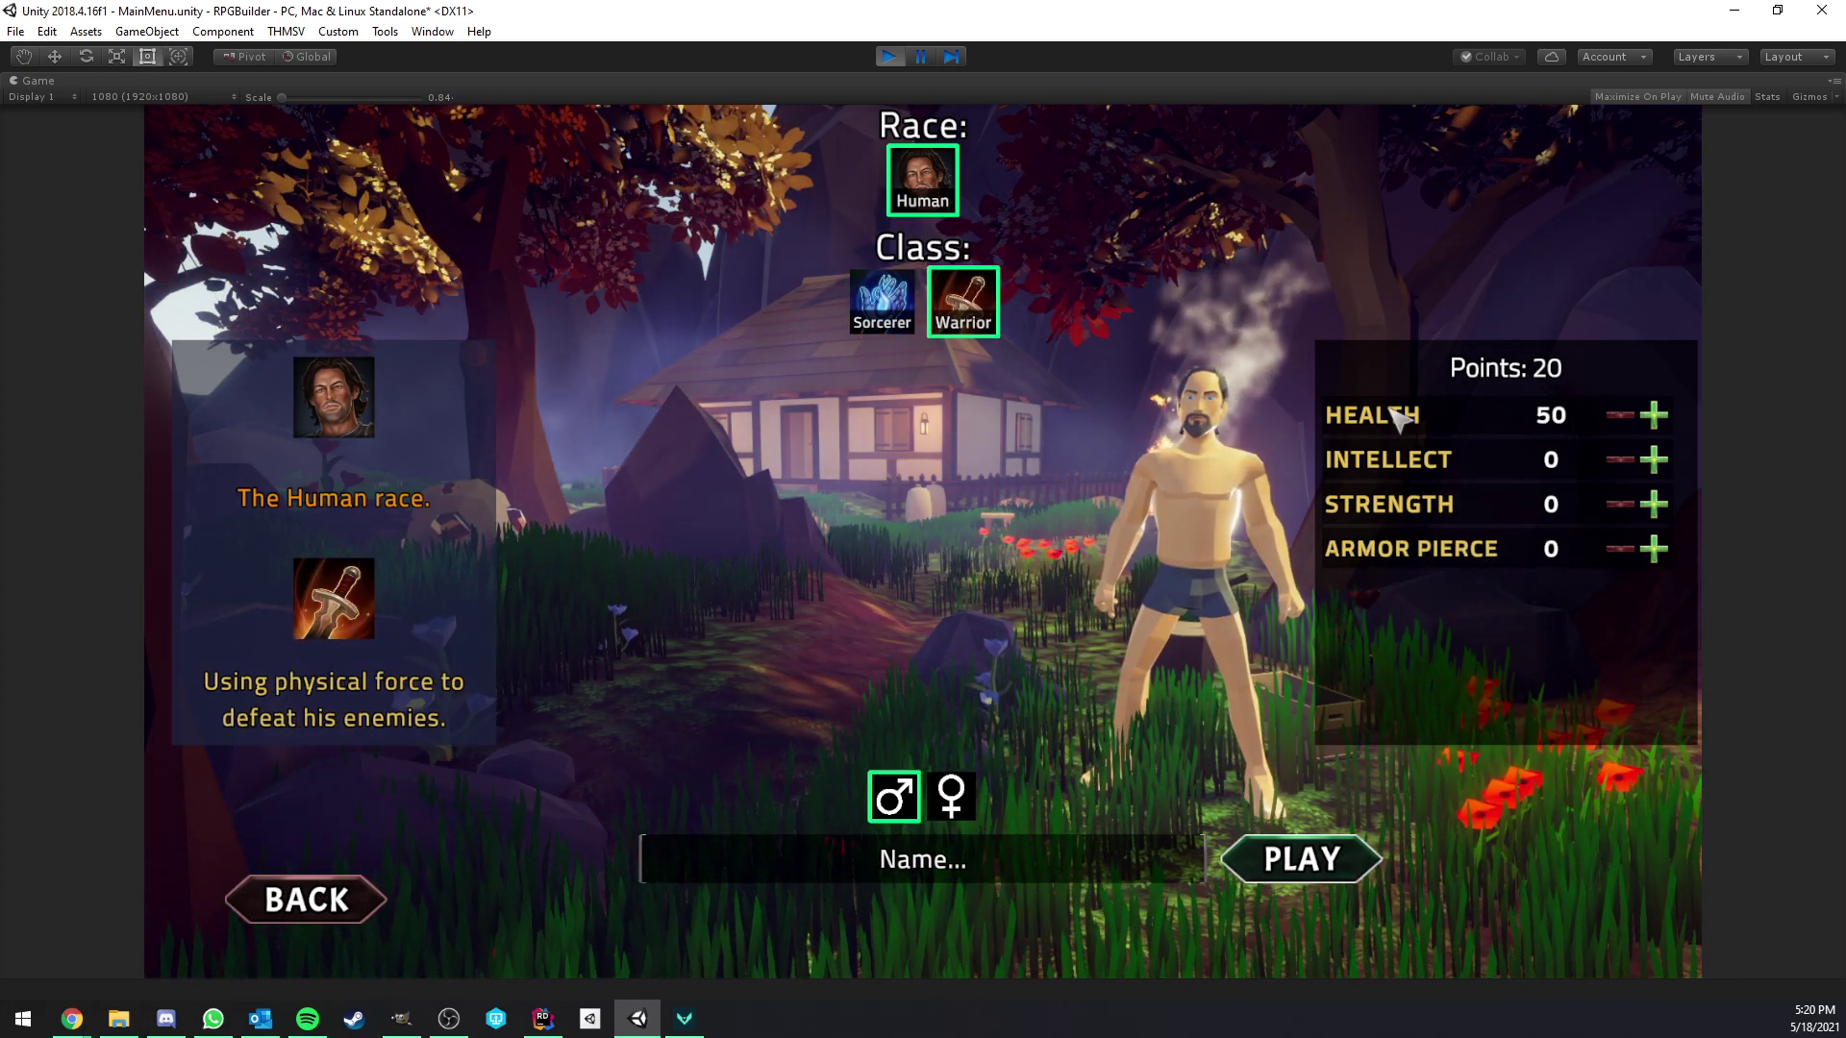
pyautogui.click(882, 305)
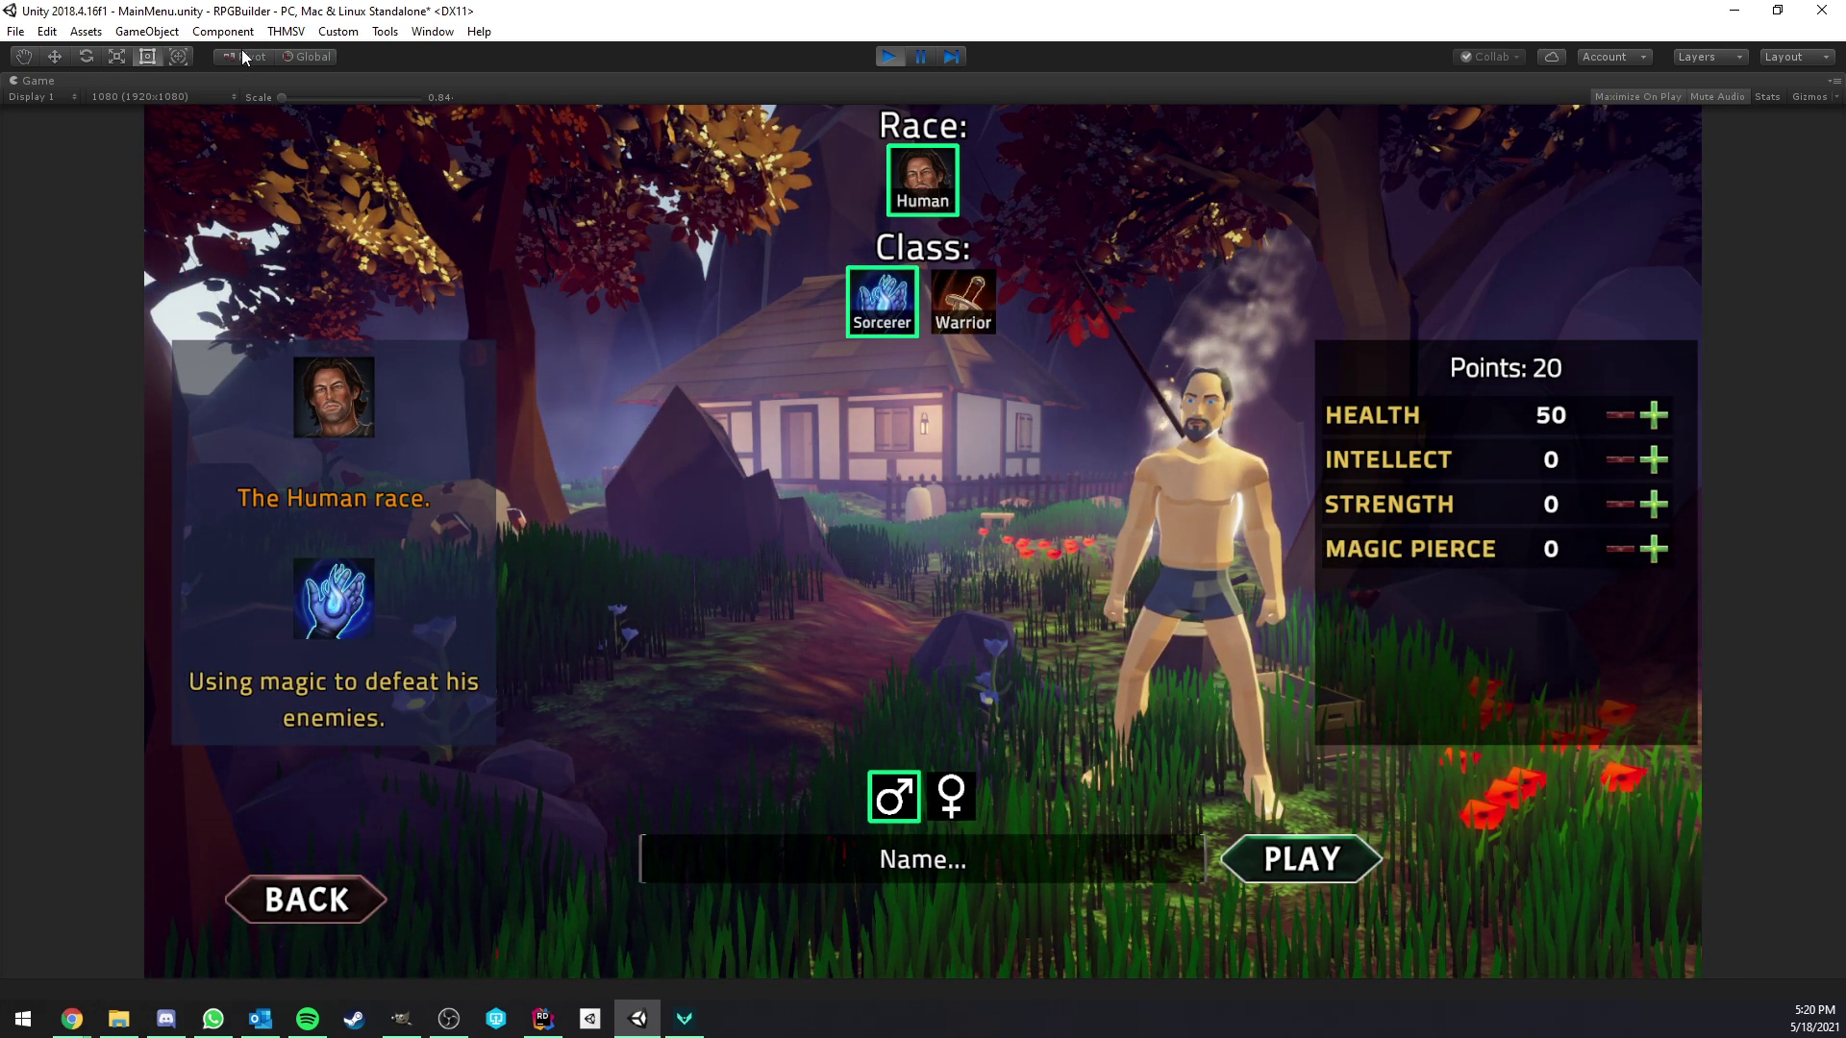
# - Restore the editor layout and examine the points to allocate in the Human race's stat allocation settings in RPG Builder
pyautogui.rightClick(87, 82)
pyautogui.click(144, 135)
pyautogui.click(165, 80)
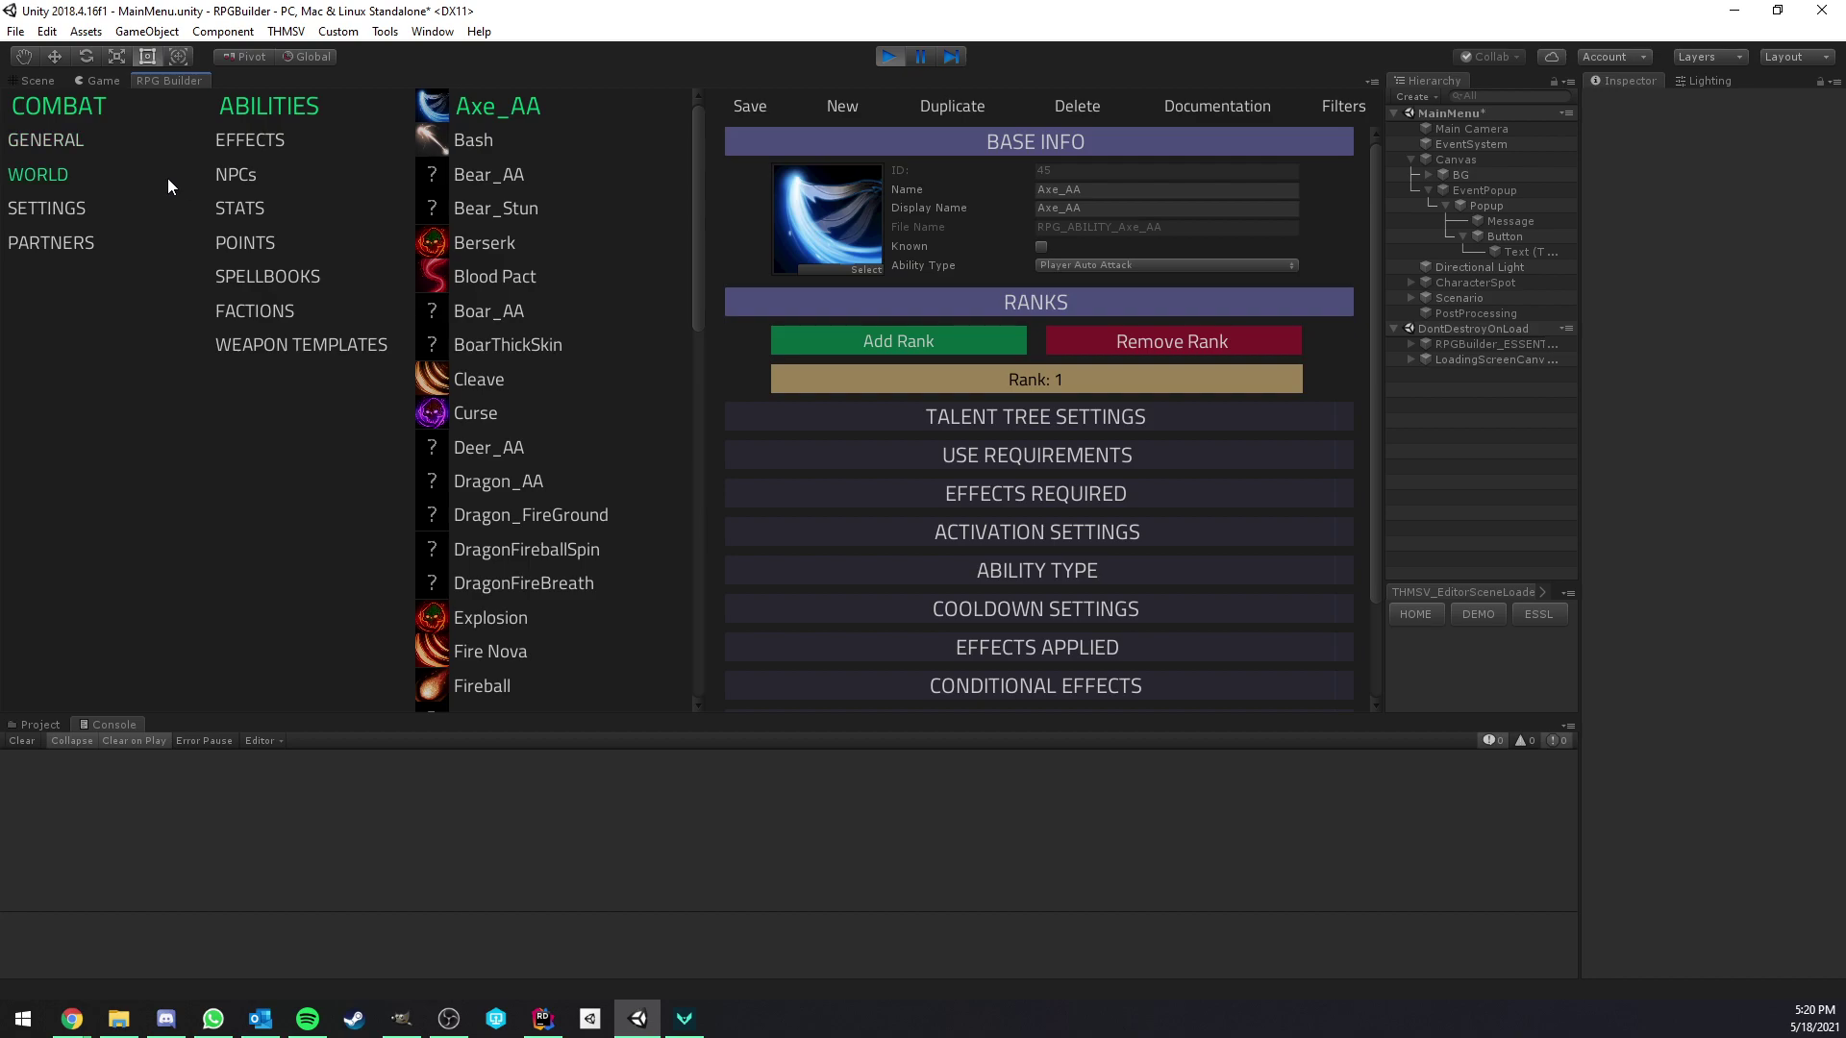
pyautogui.click(71, 142)
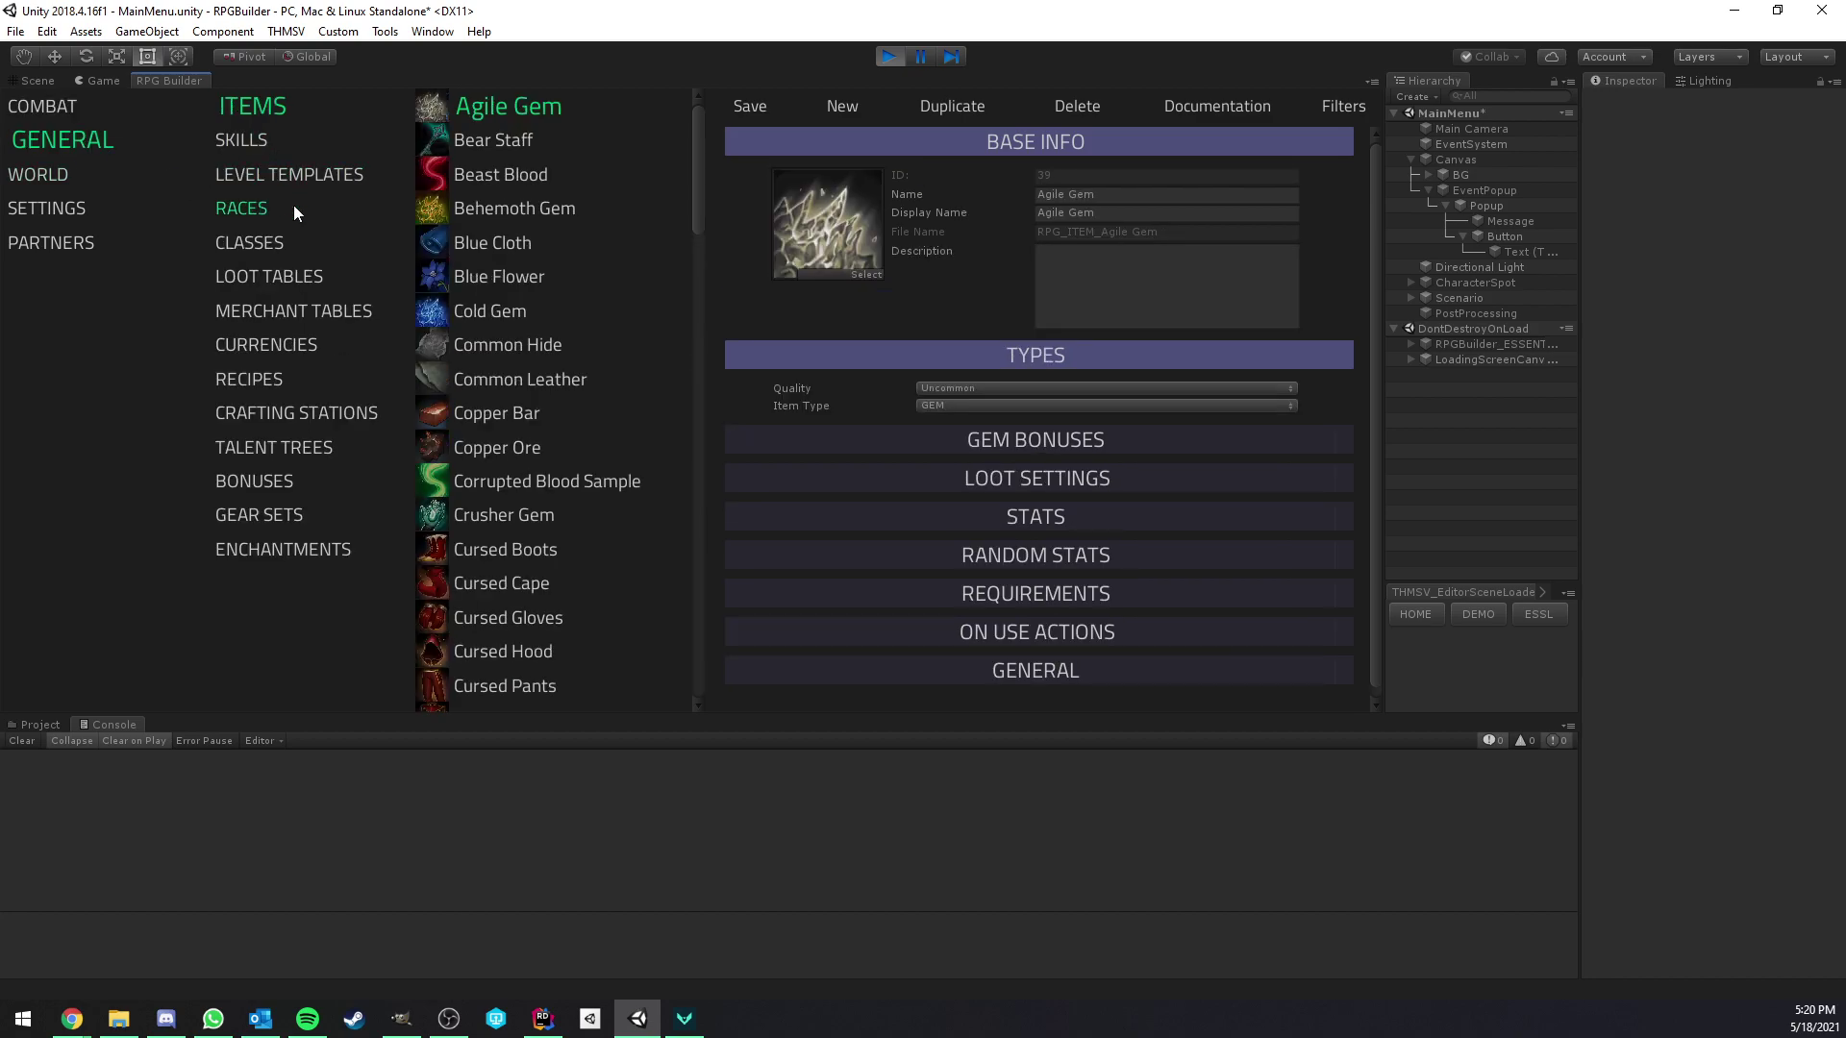
pyautogui.click(246, 208)
pyautogui.scroll(-3, 865, 299)
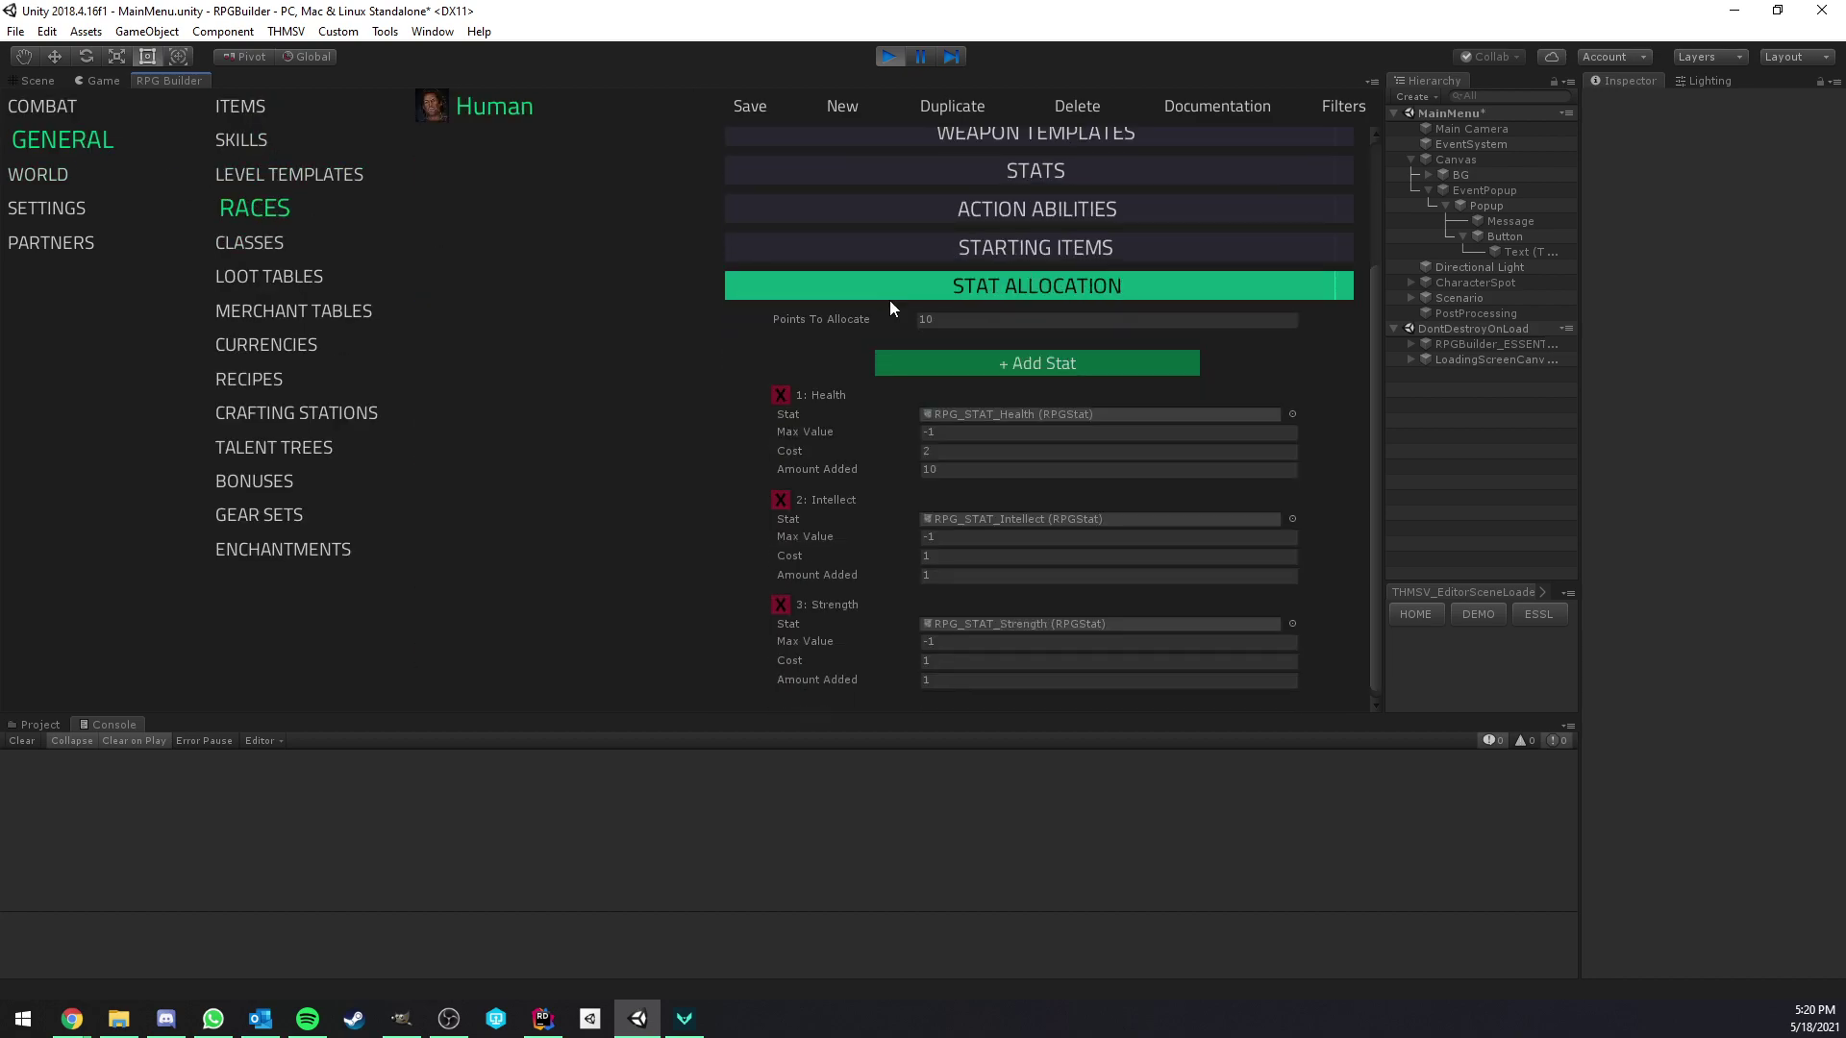
pyautogui.click(839, 298)
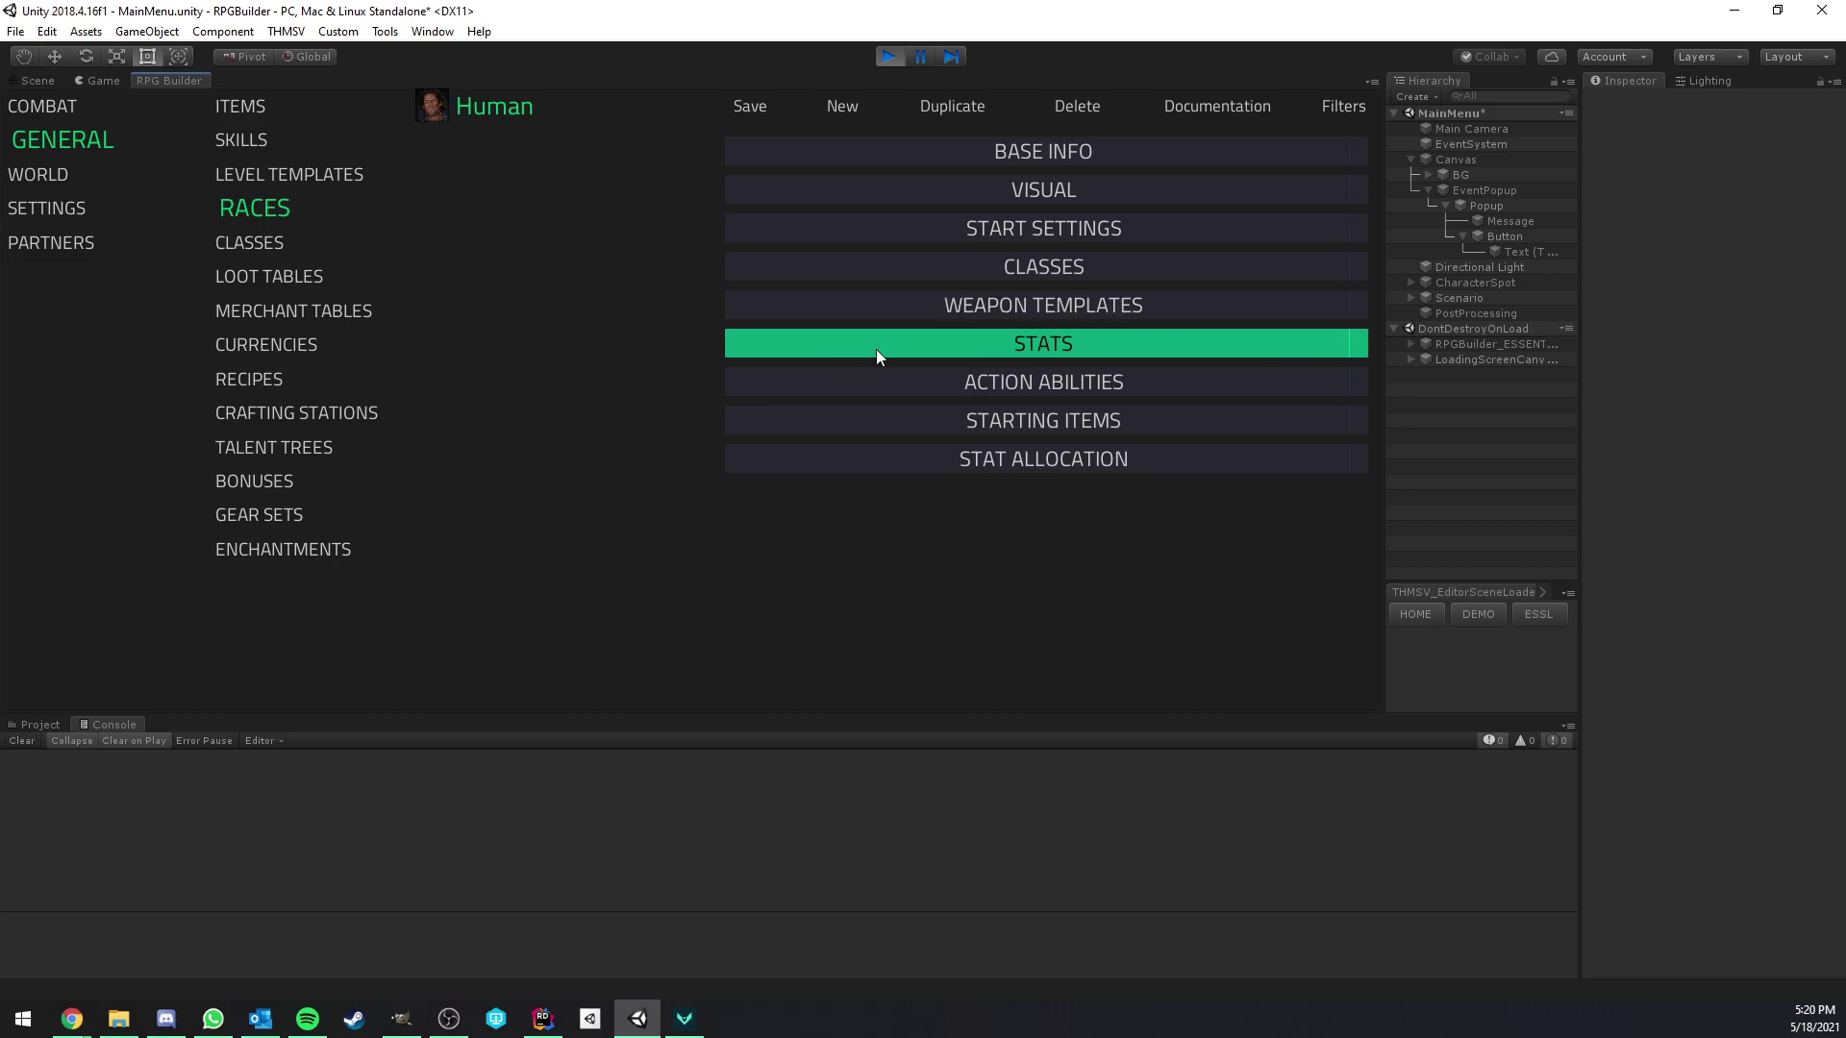
pyautogui.click(900, 458)
pyautogui.click(928, 314)
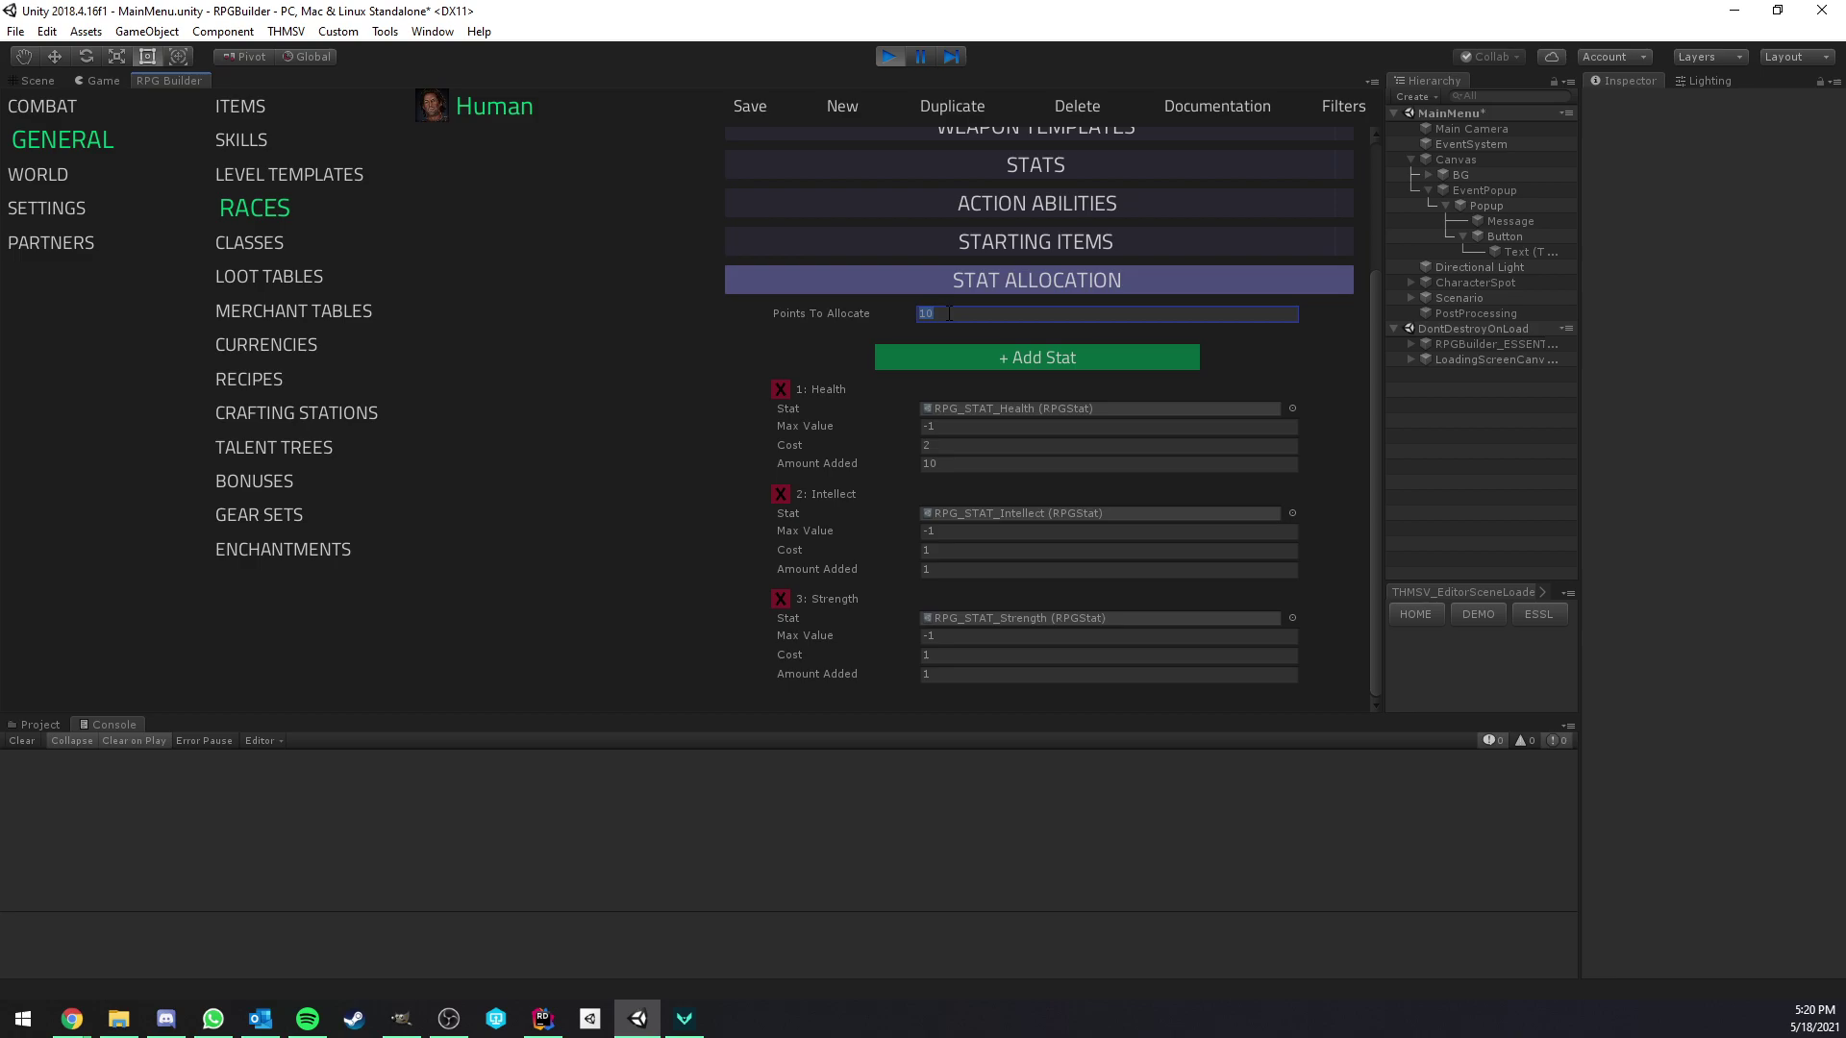
pyautogui.click(936, 307)
# - Add three empty stat entries to the Human race's stat allocation, and remove them again
pyautogui.click(983, 361)
pyautogui.click(983, 362)
pyautogui.click(983, 361)
pyautogui.scroll(-3, 967, 378)
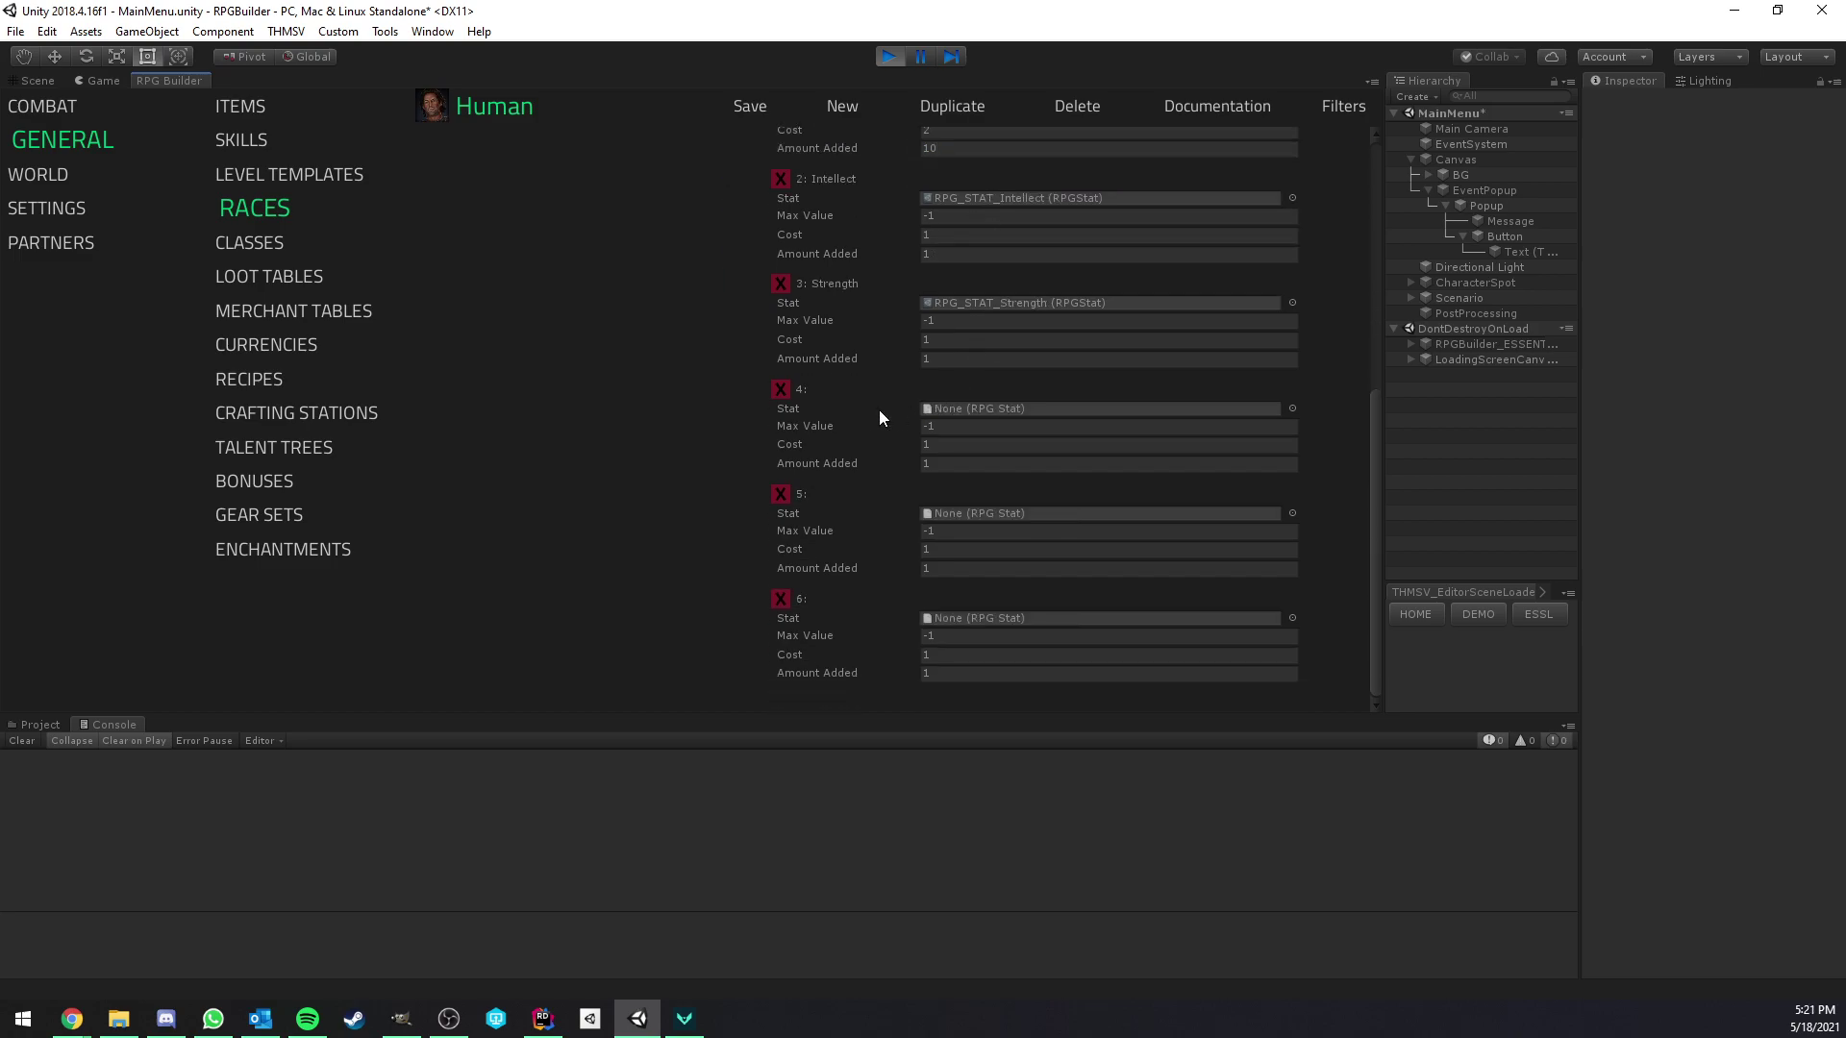
pyautogui.scroll(3, 801, 382)
pyautogui.scroll(6, 779, 502)
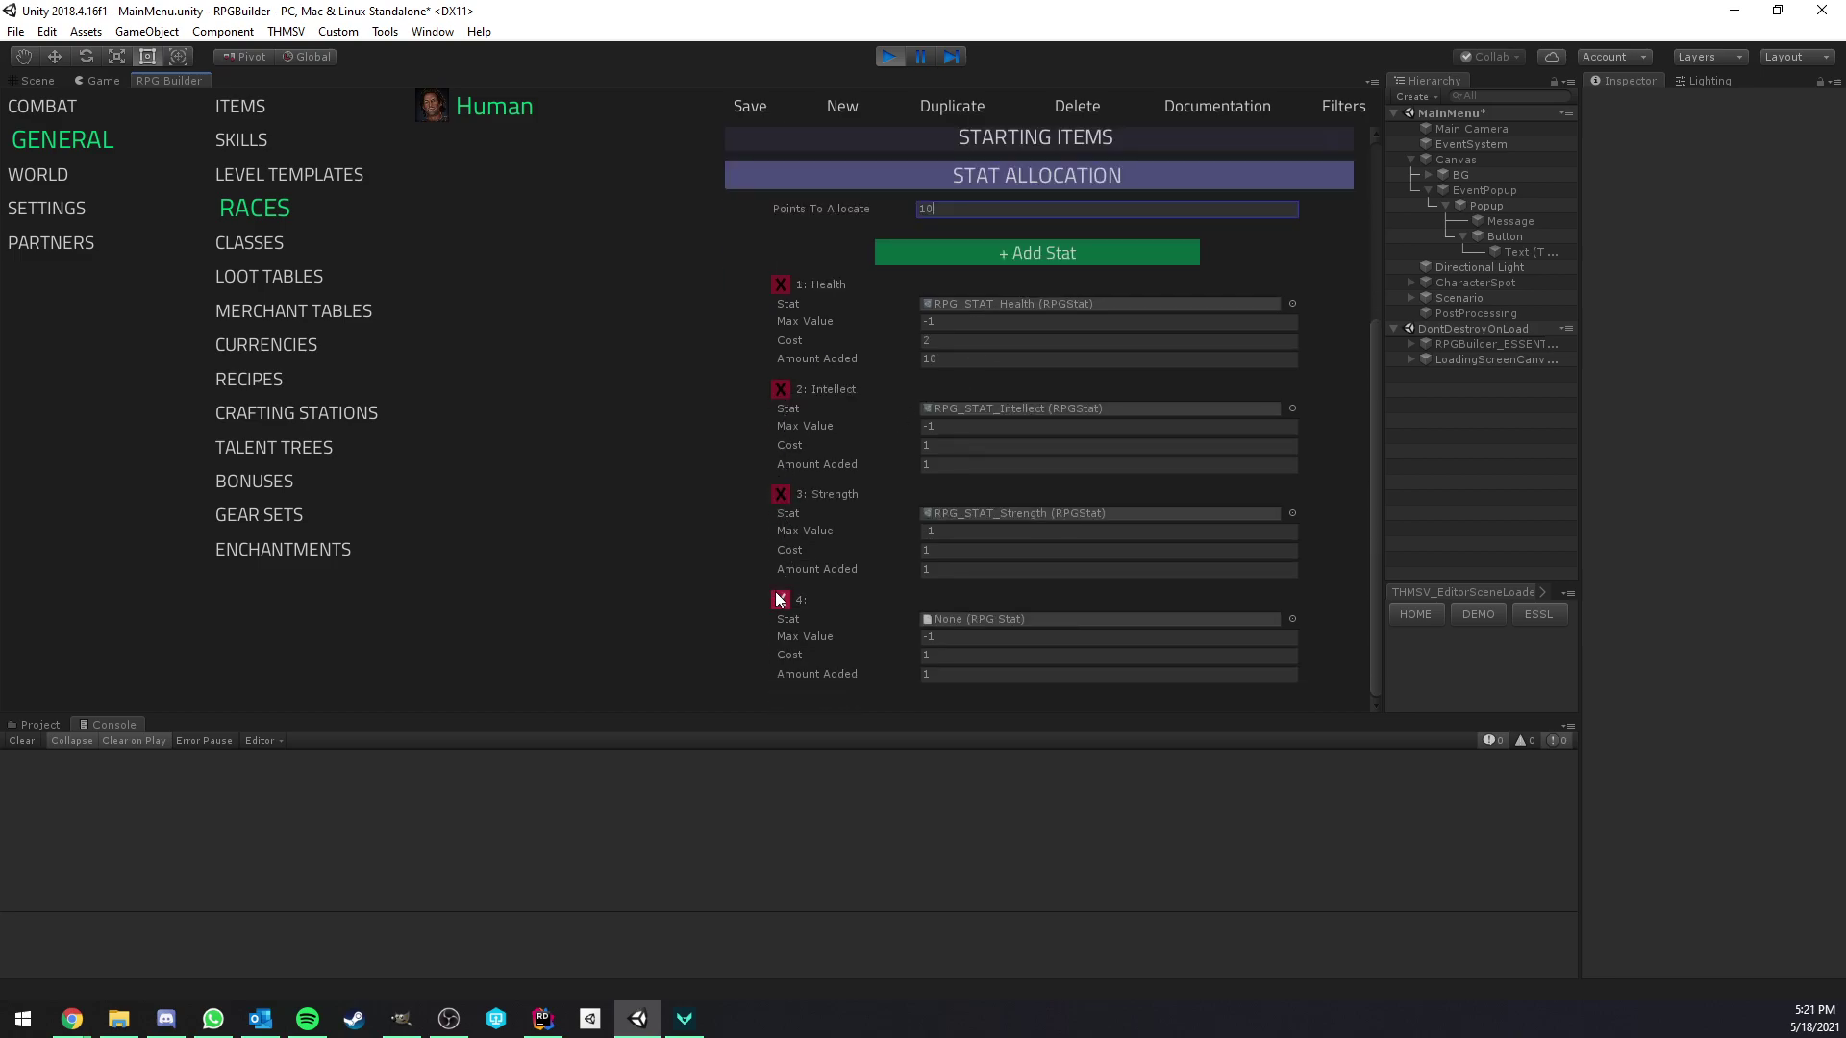
# - Compare the Human race's stat allocation entries with the stats on the game's character creation screen
pyautogui.click(94, 78)
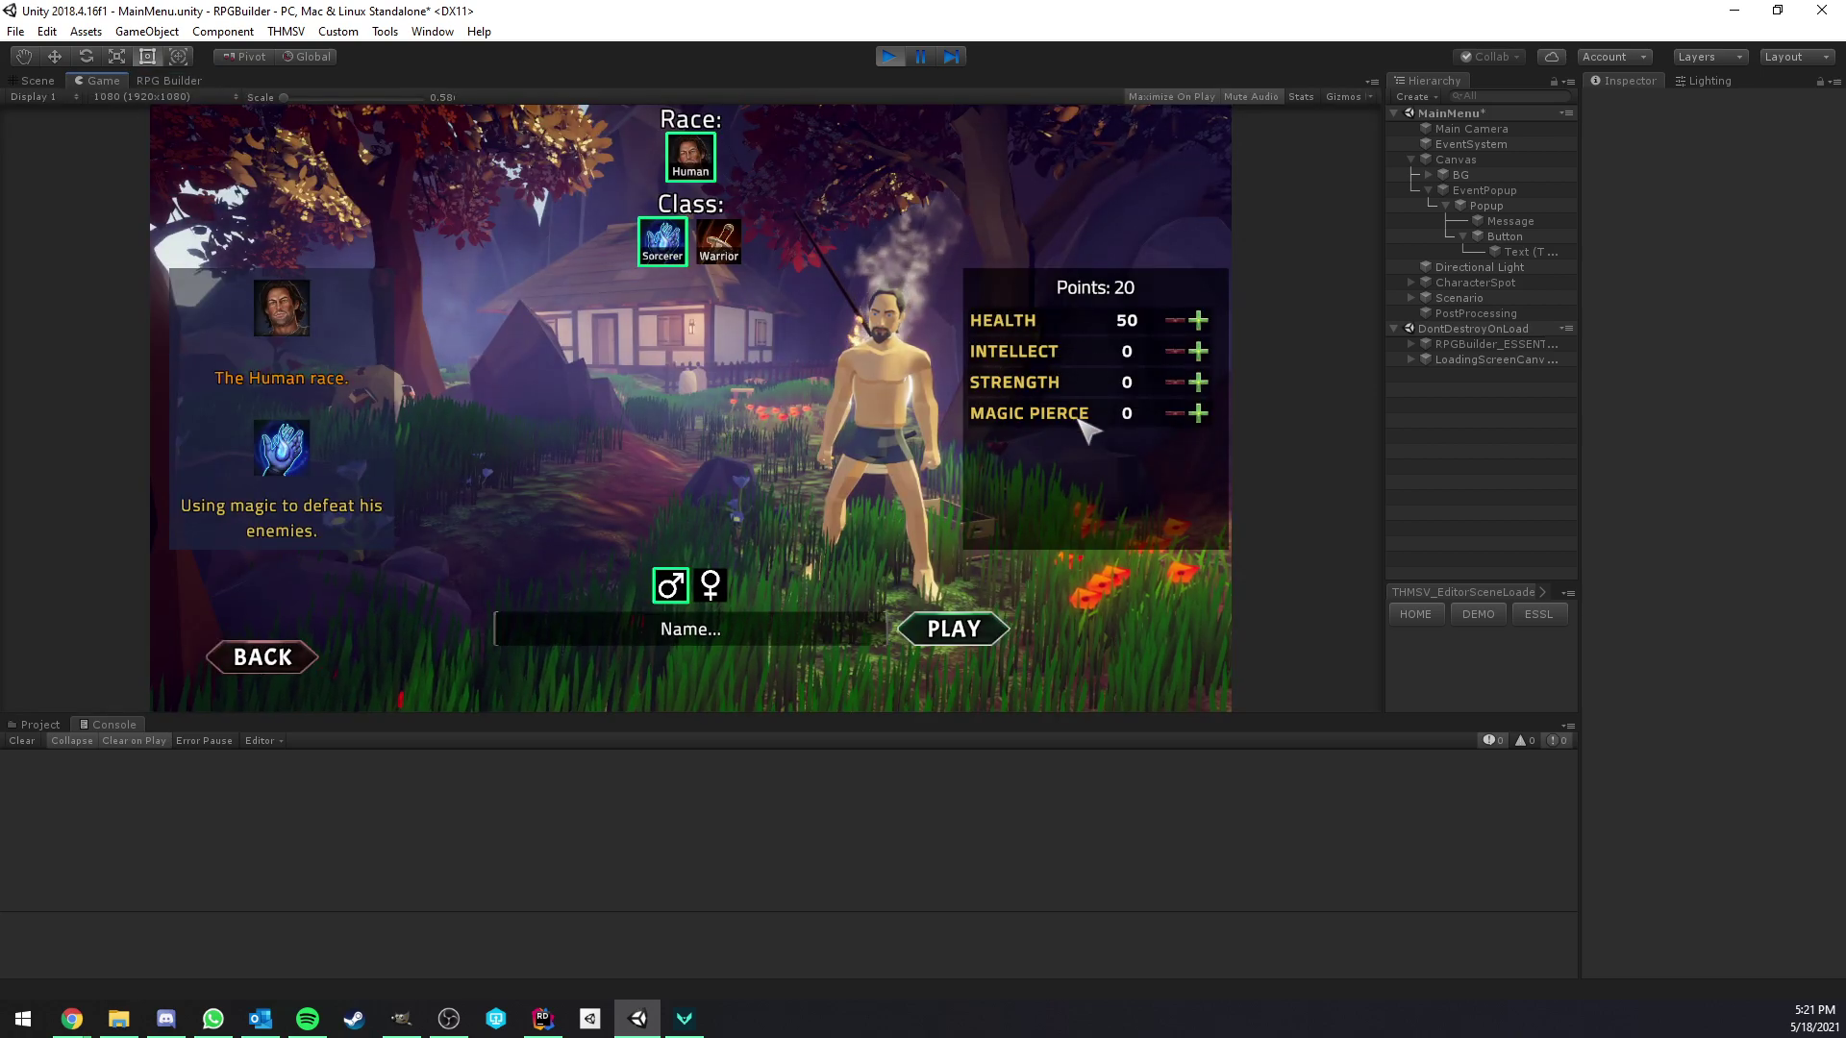
pyautogui.click(169, 84)
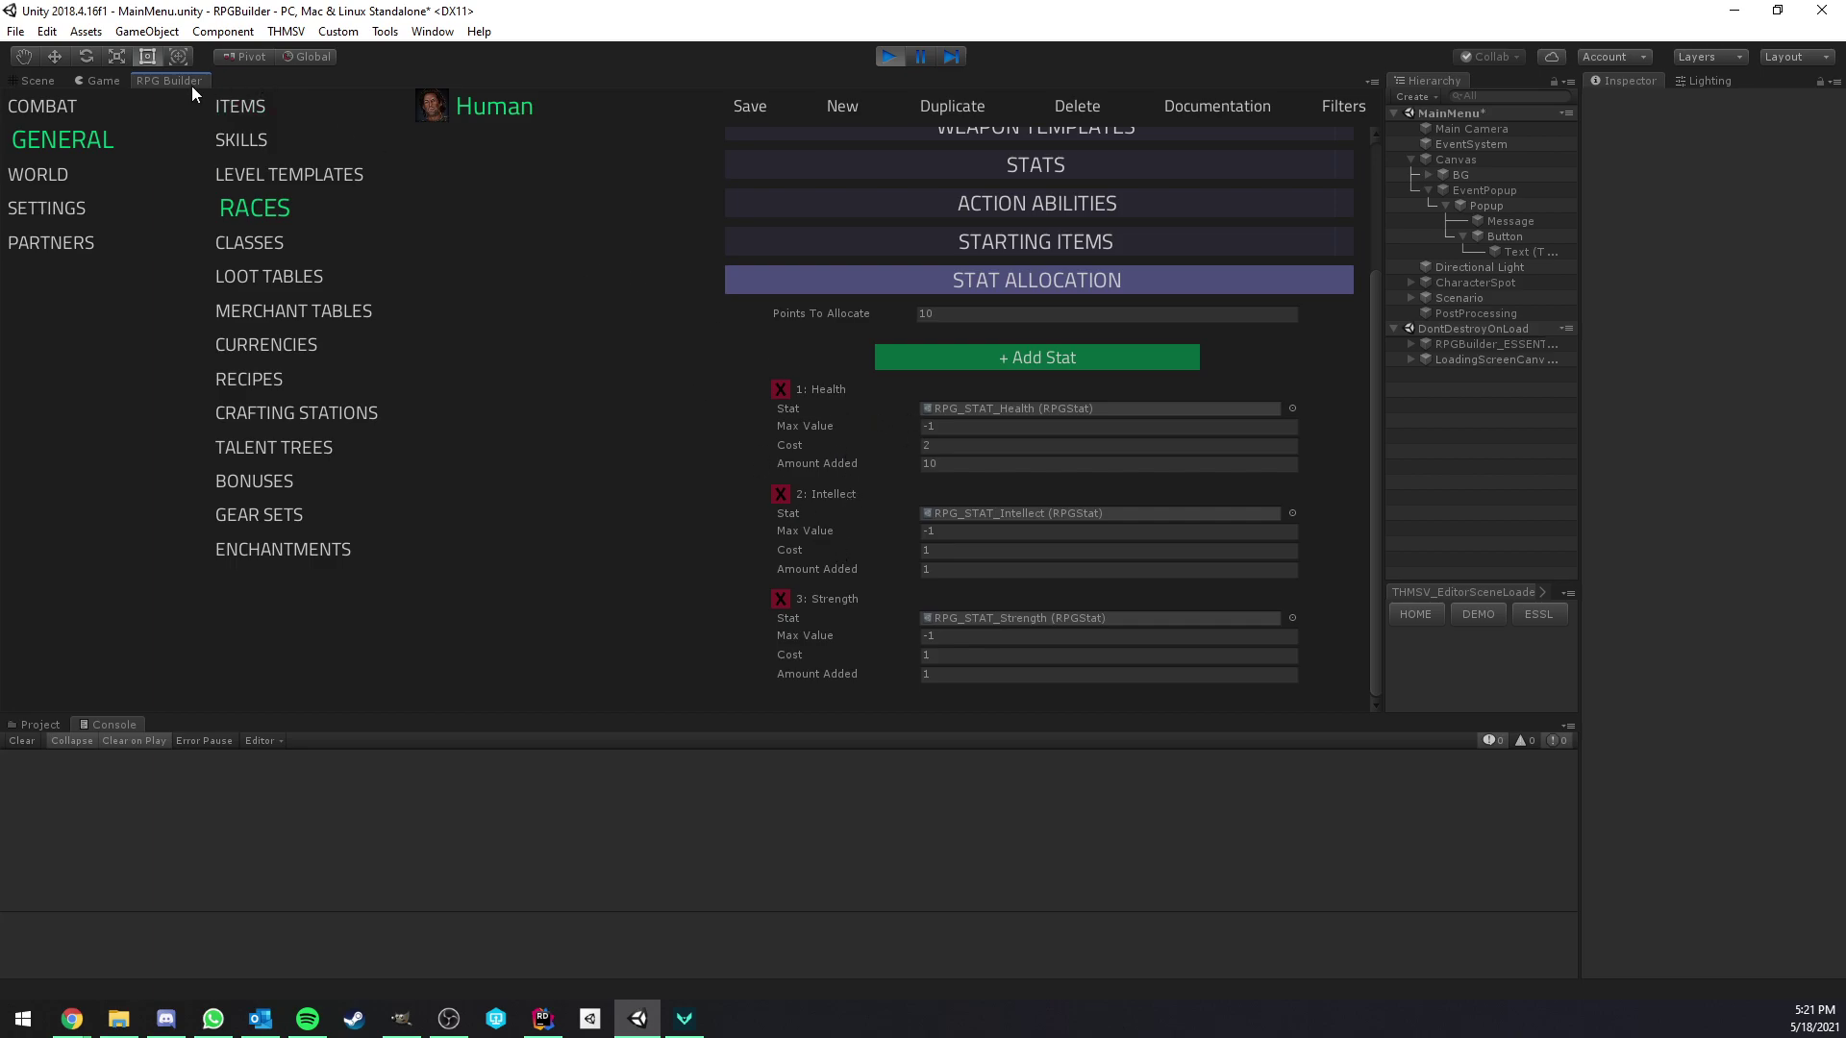
pyautogui.click(108, 79)
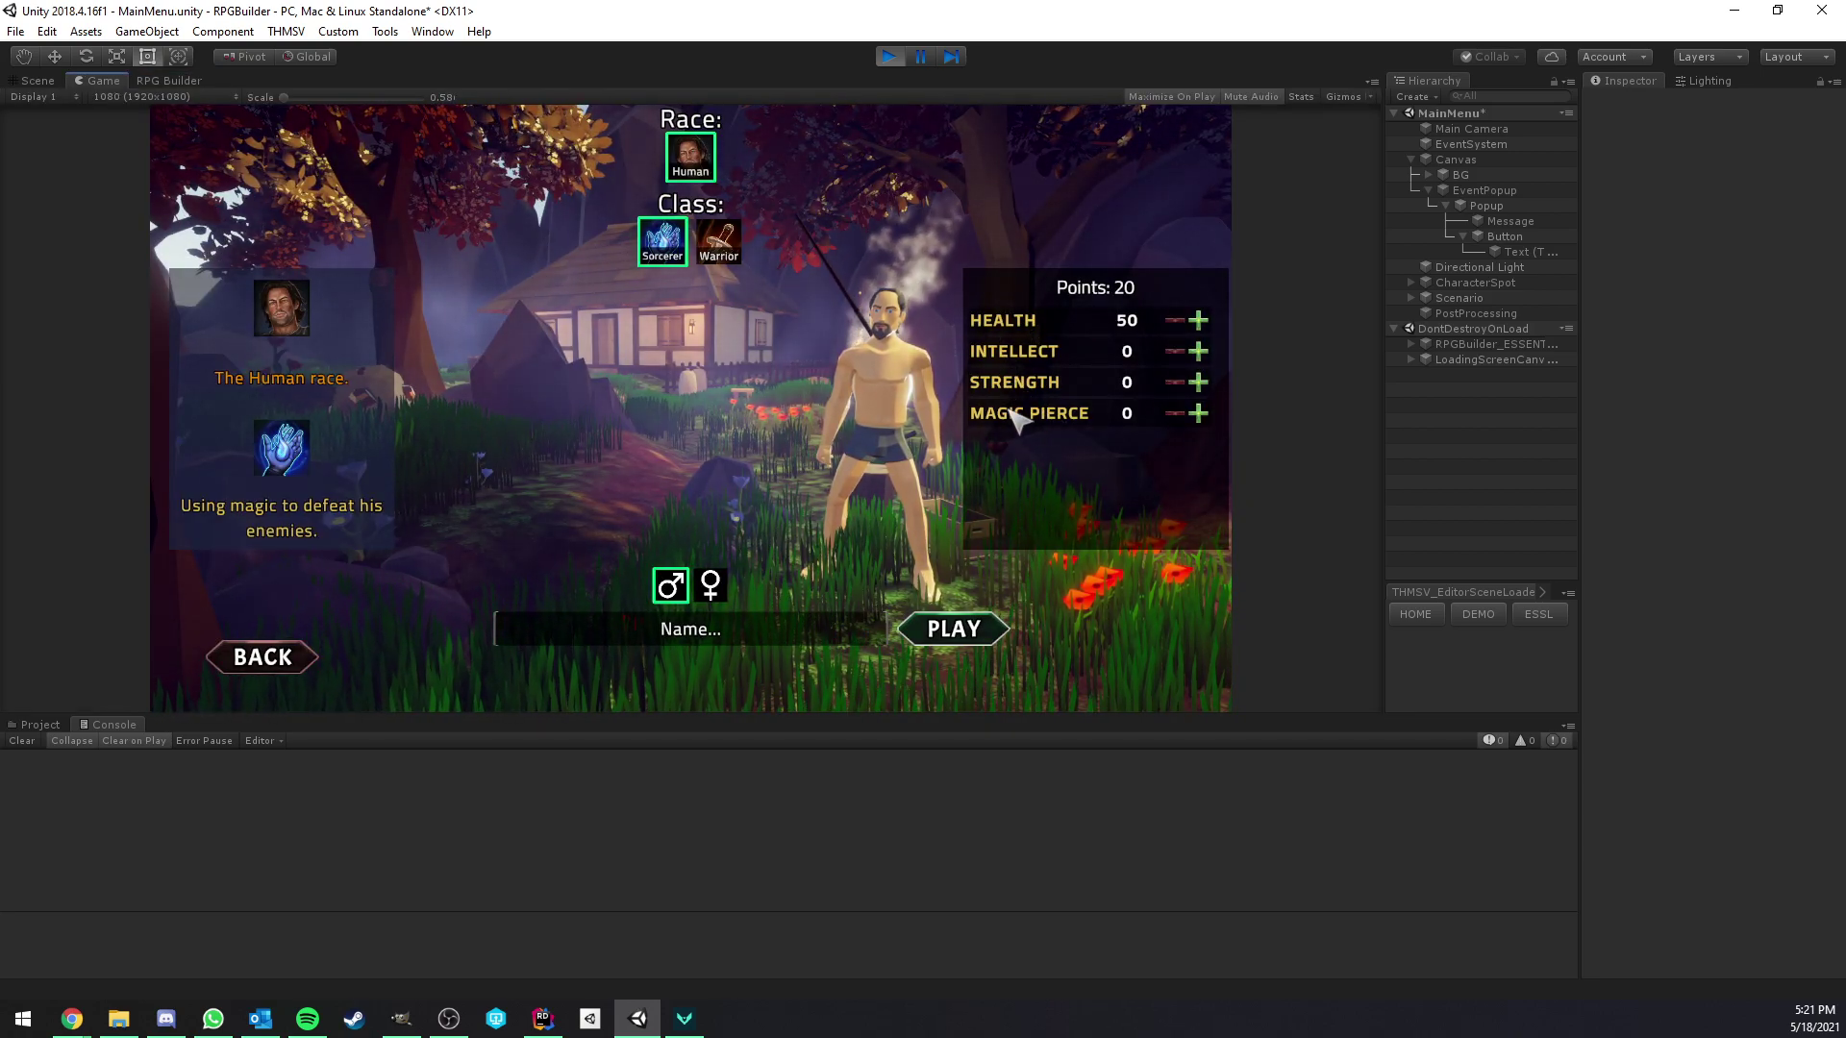
pyautogui.click(157, 80)
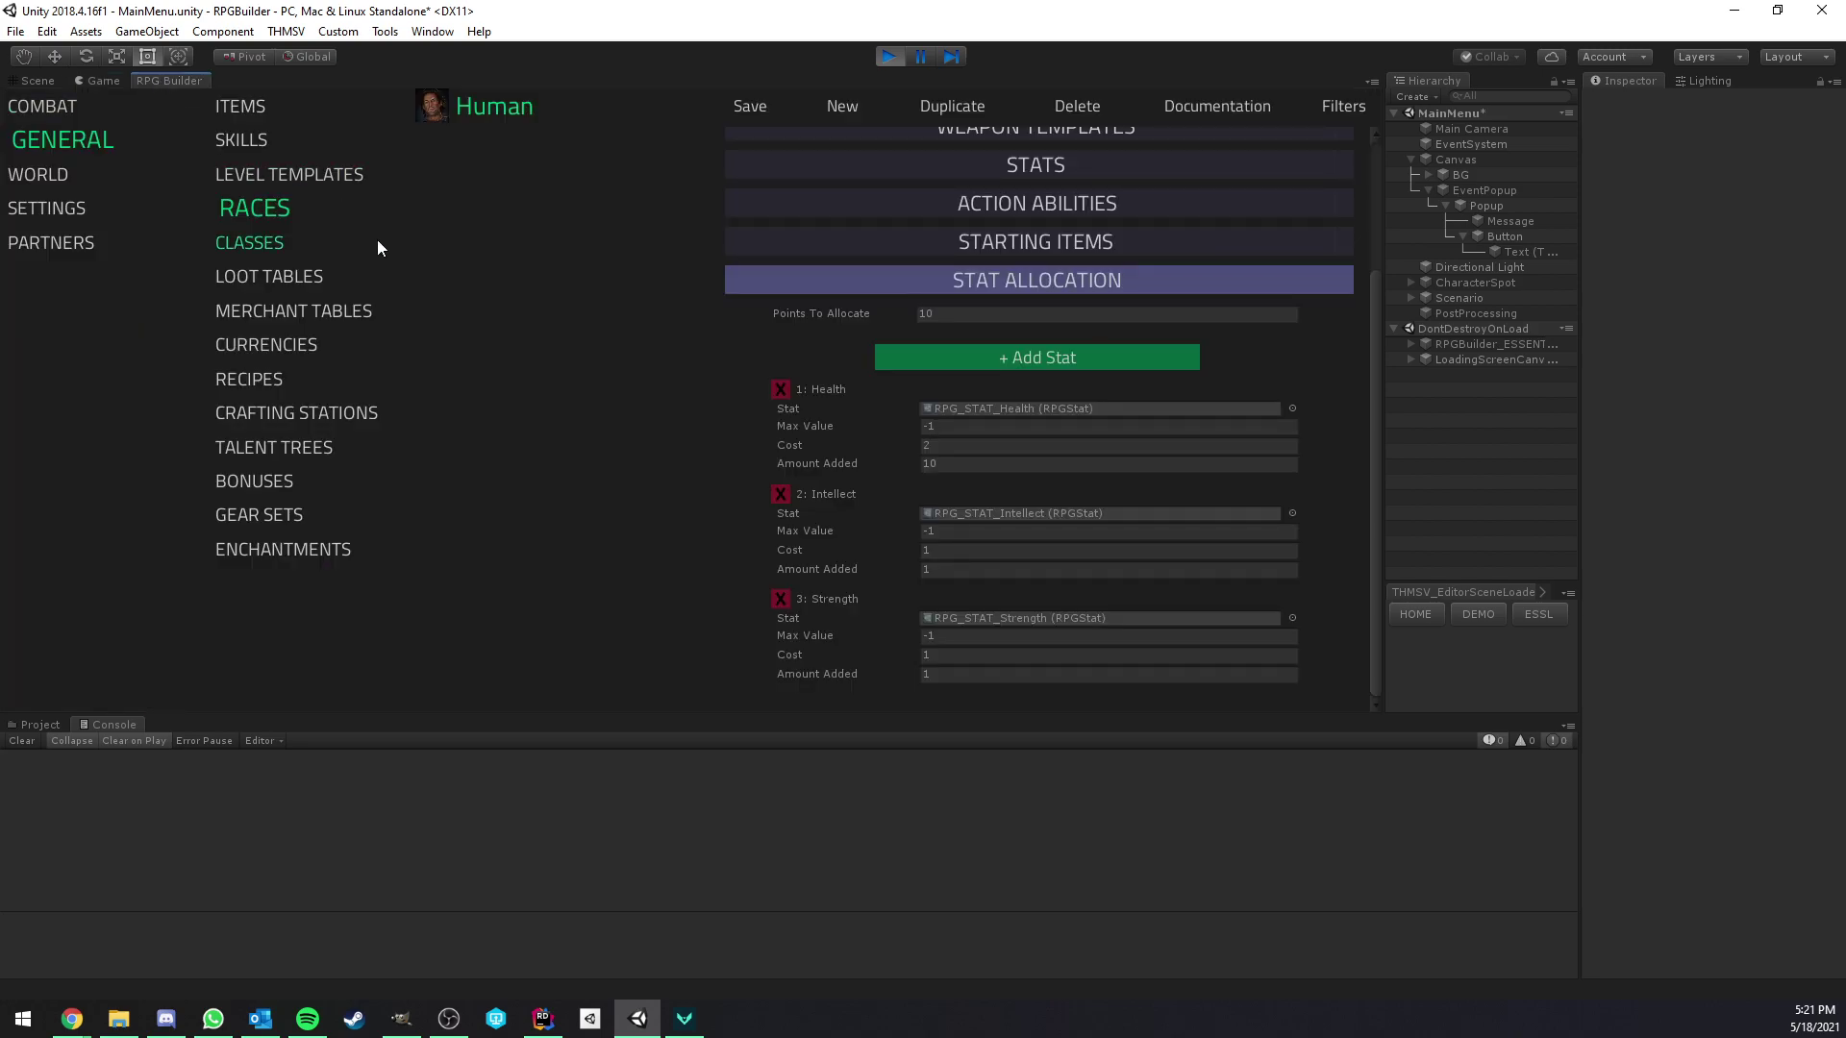
# - Examine the points to allocate and the stat entry in the Sorcerer class's Stat Allocation Menu settings
pyautogui.click(281, 241)
pyautogui.click(475, 150)
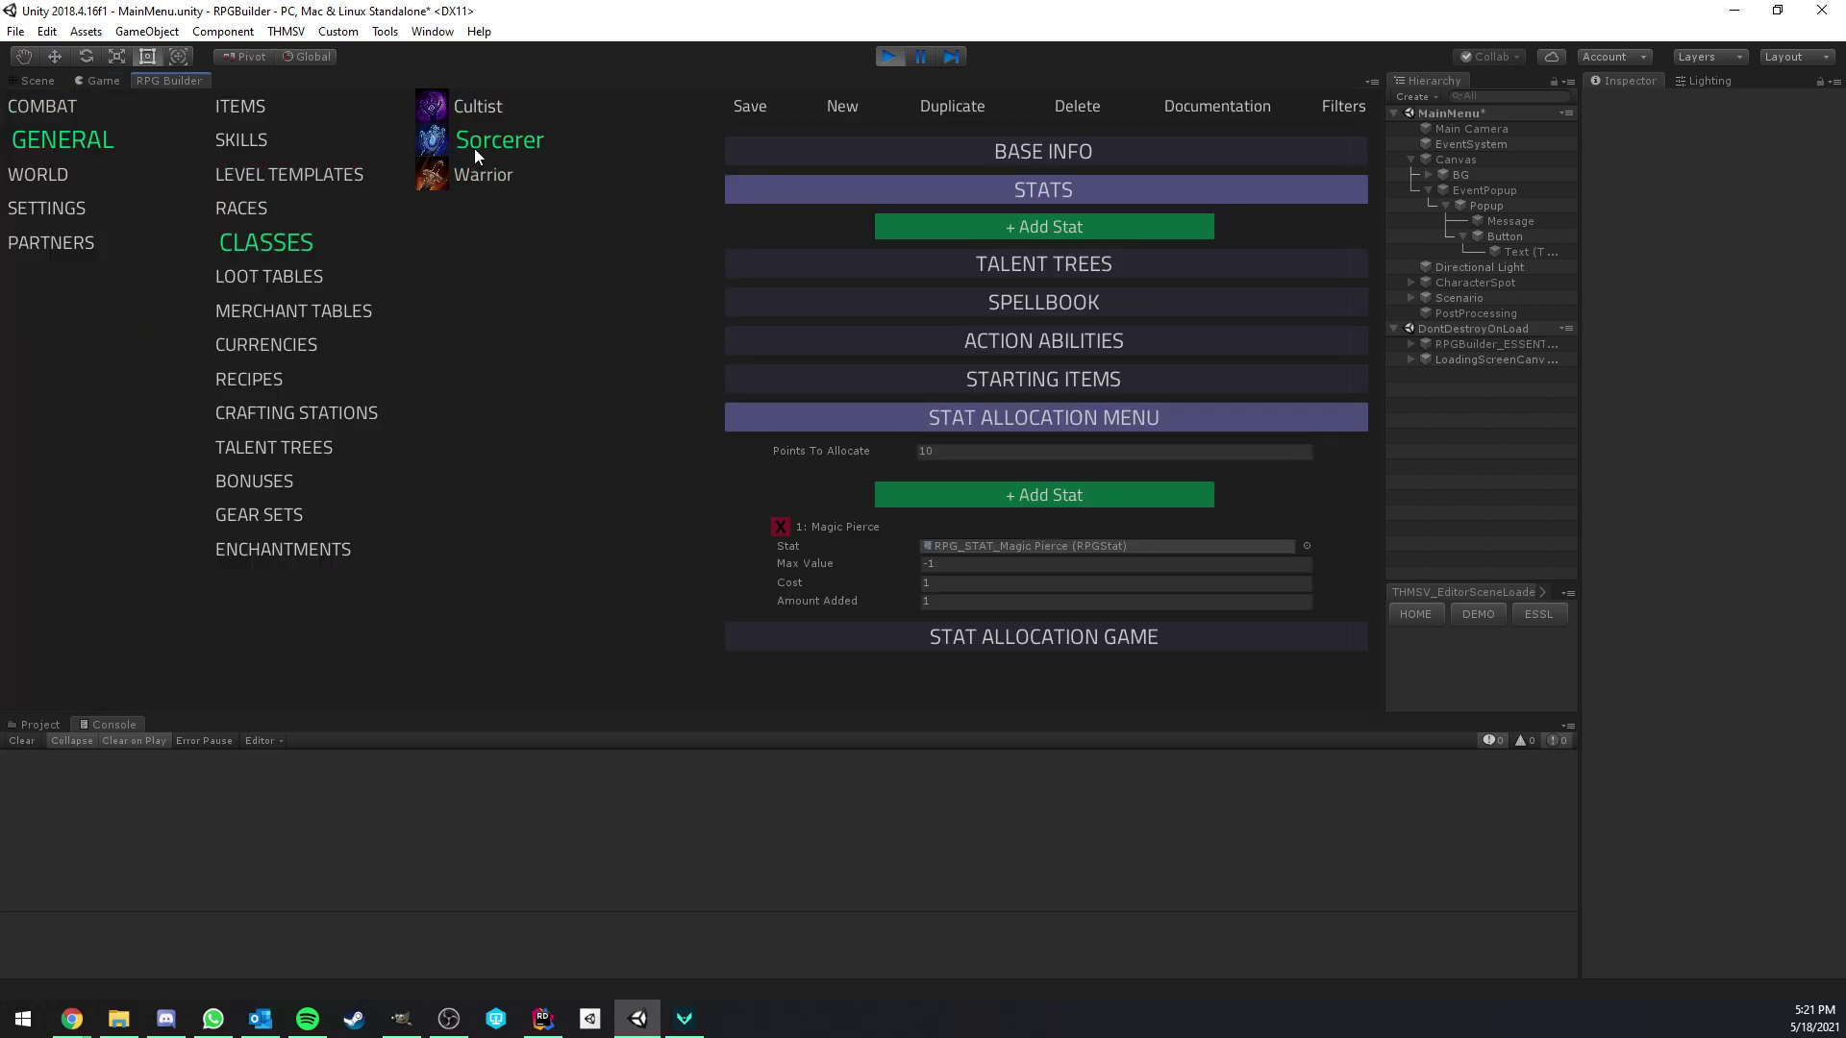
pyautogui.click(869, 196)
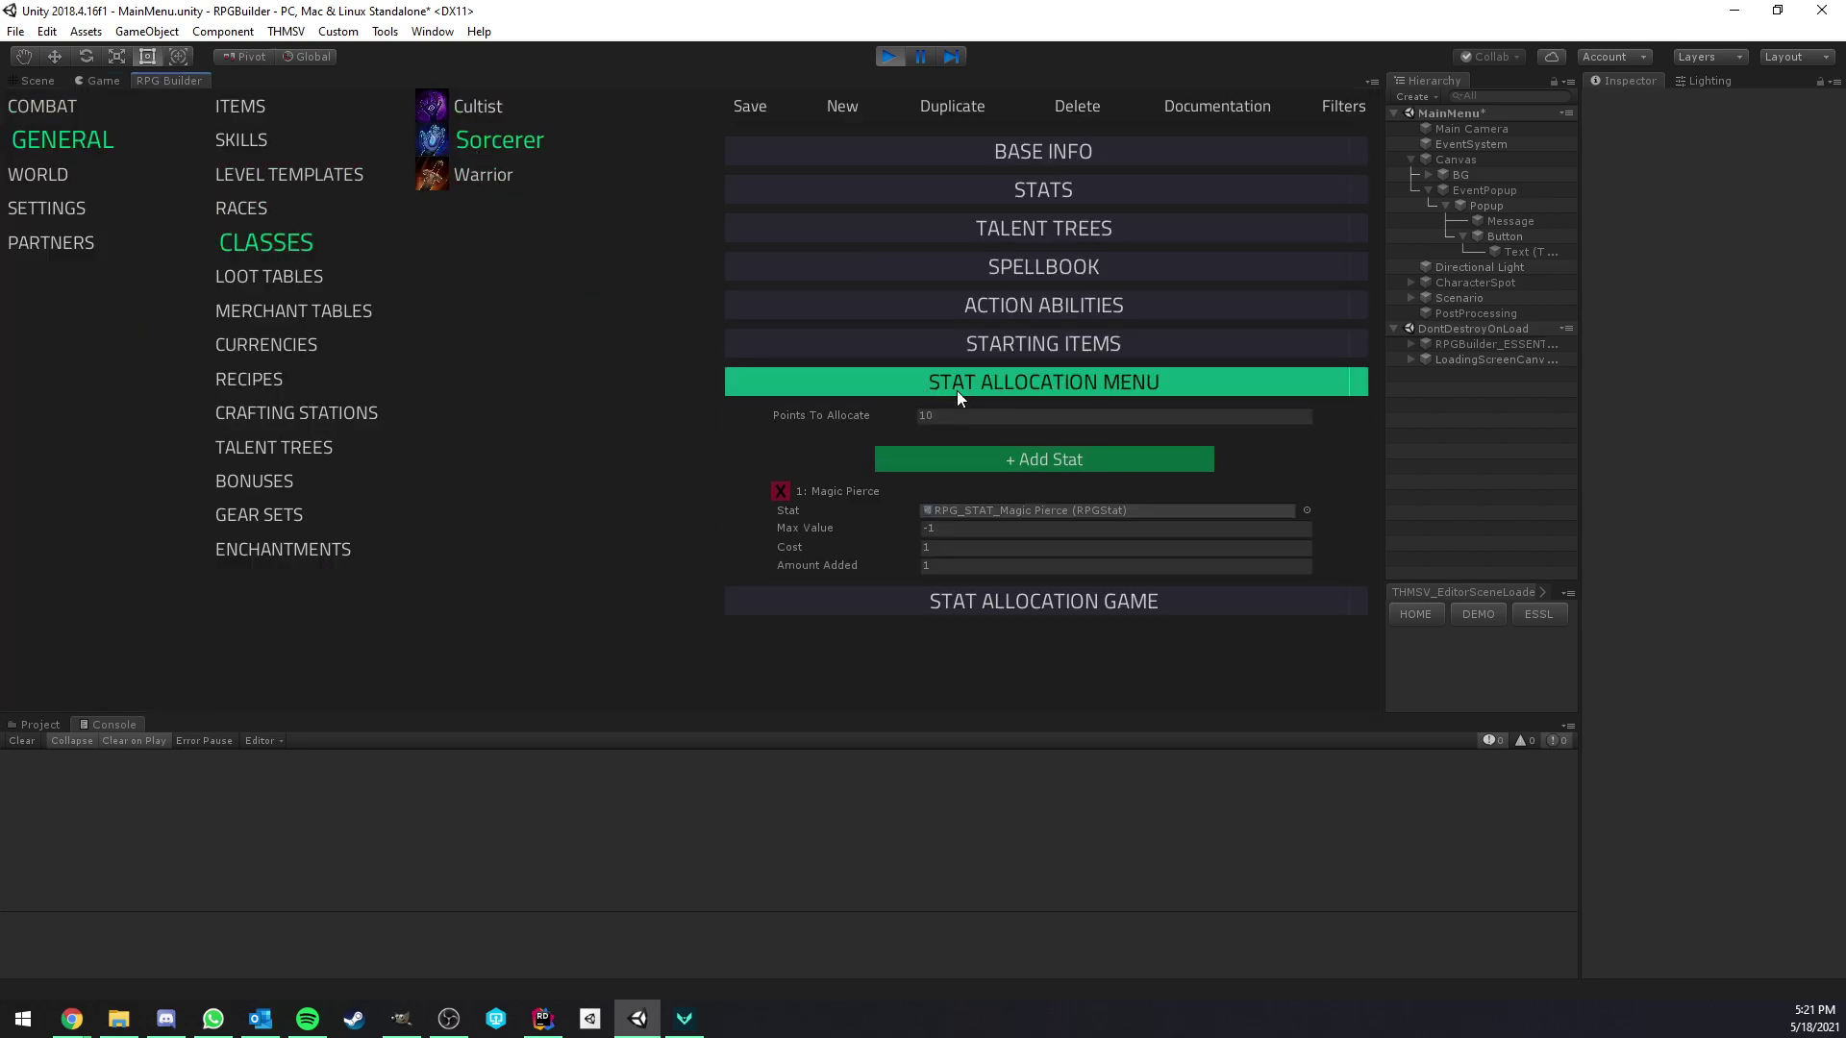
pyautogui.click(932, 385)
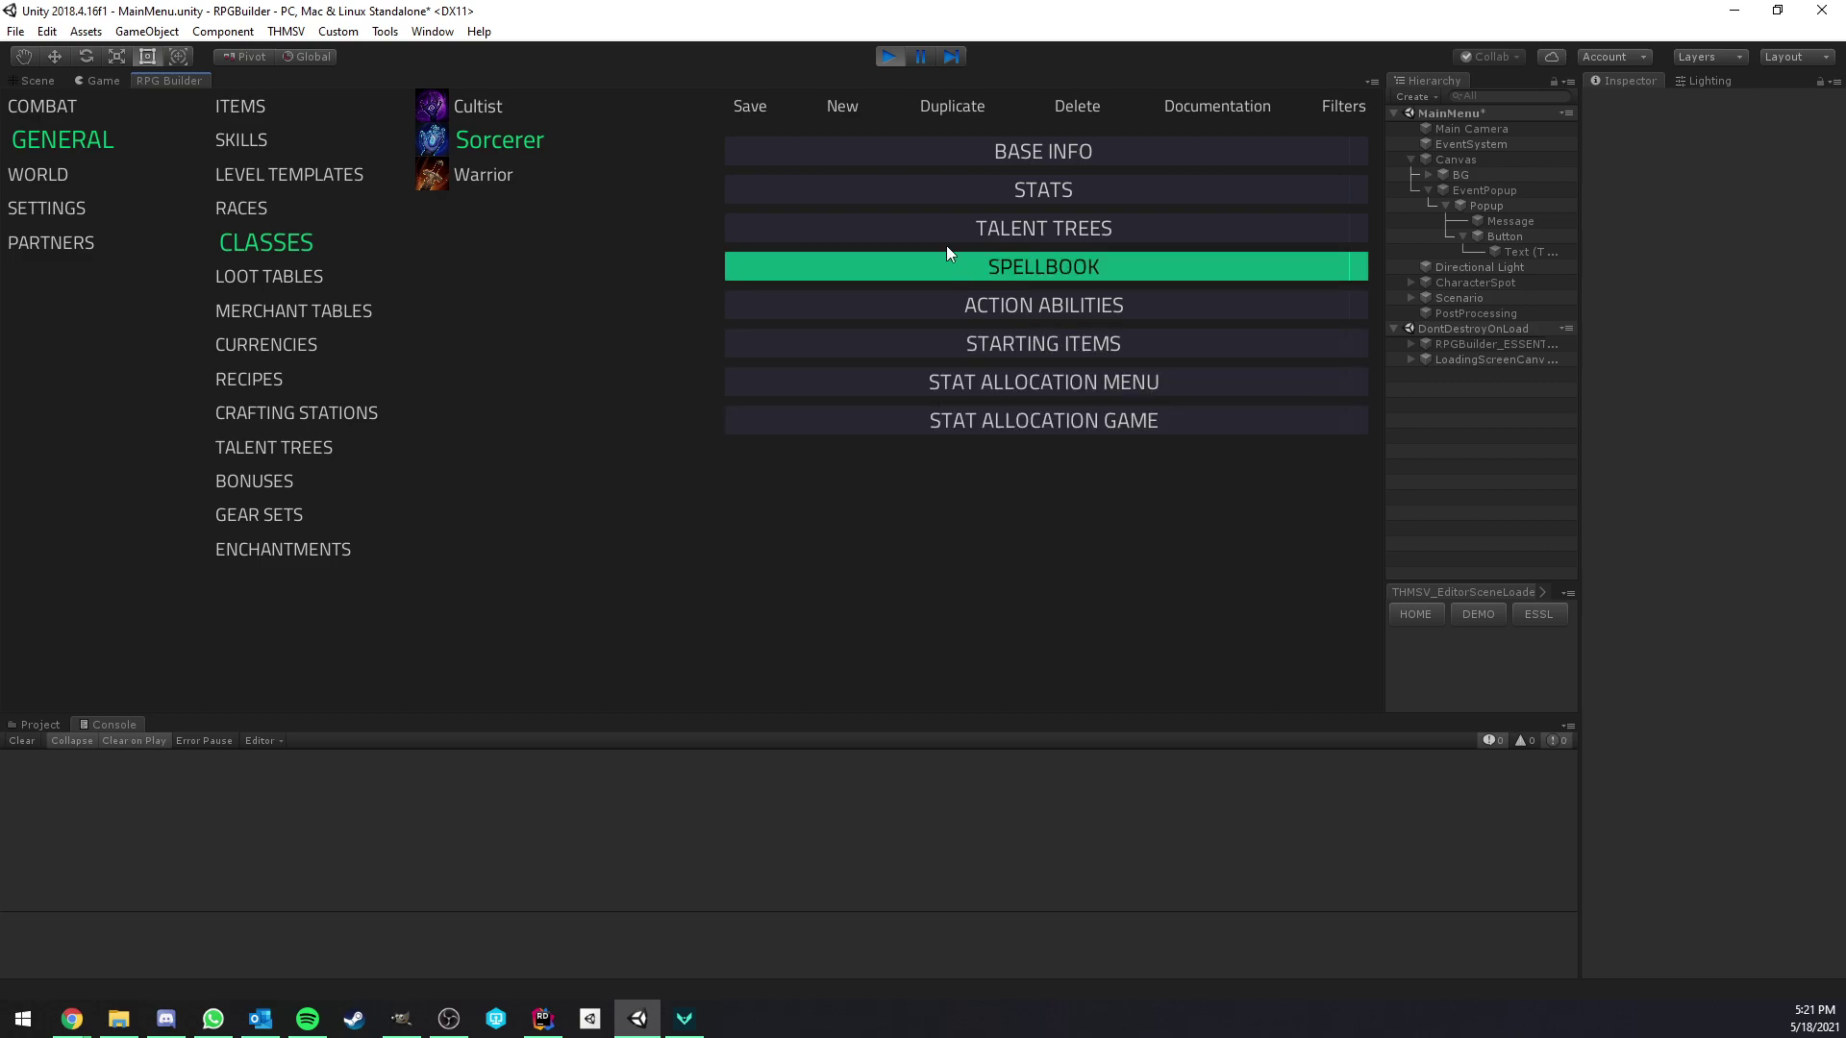
pyautogui.click(961, 385)
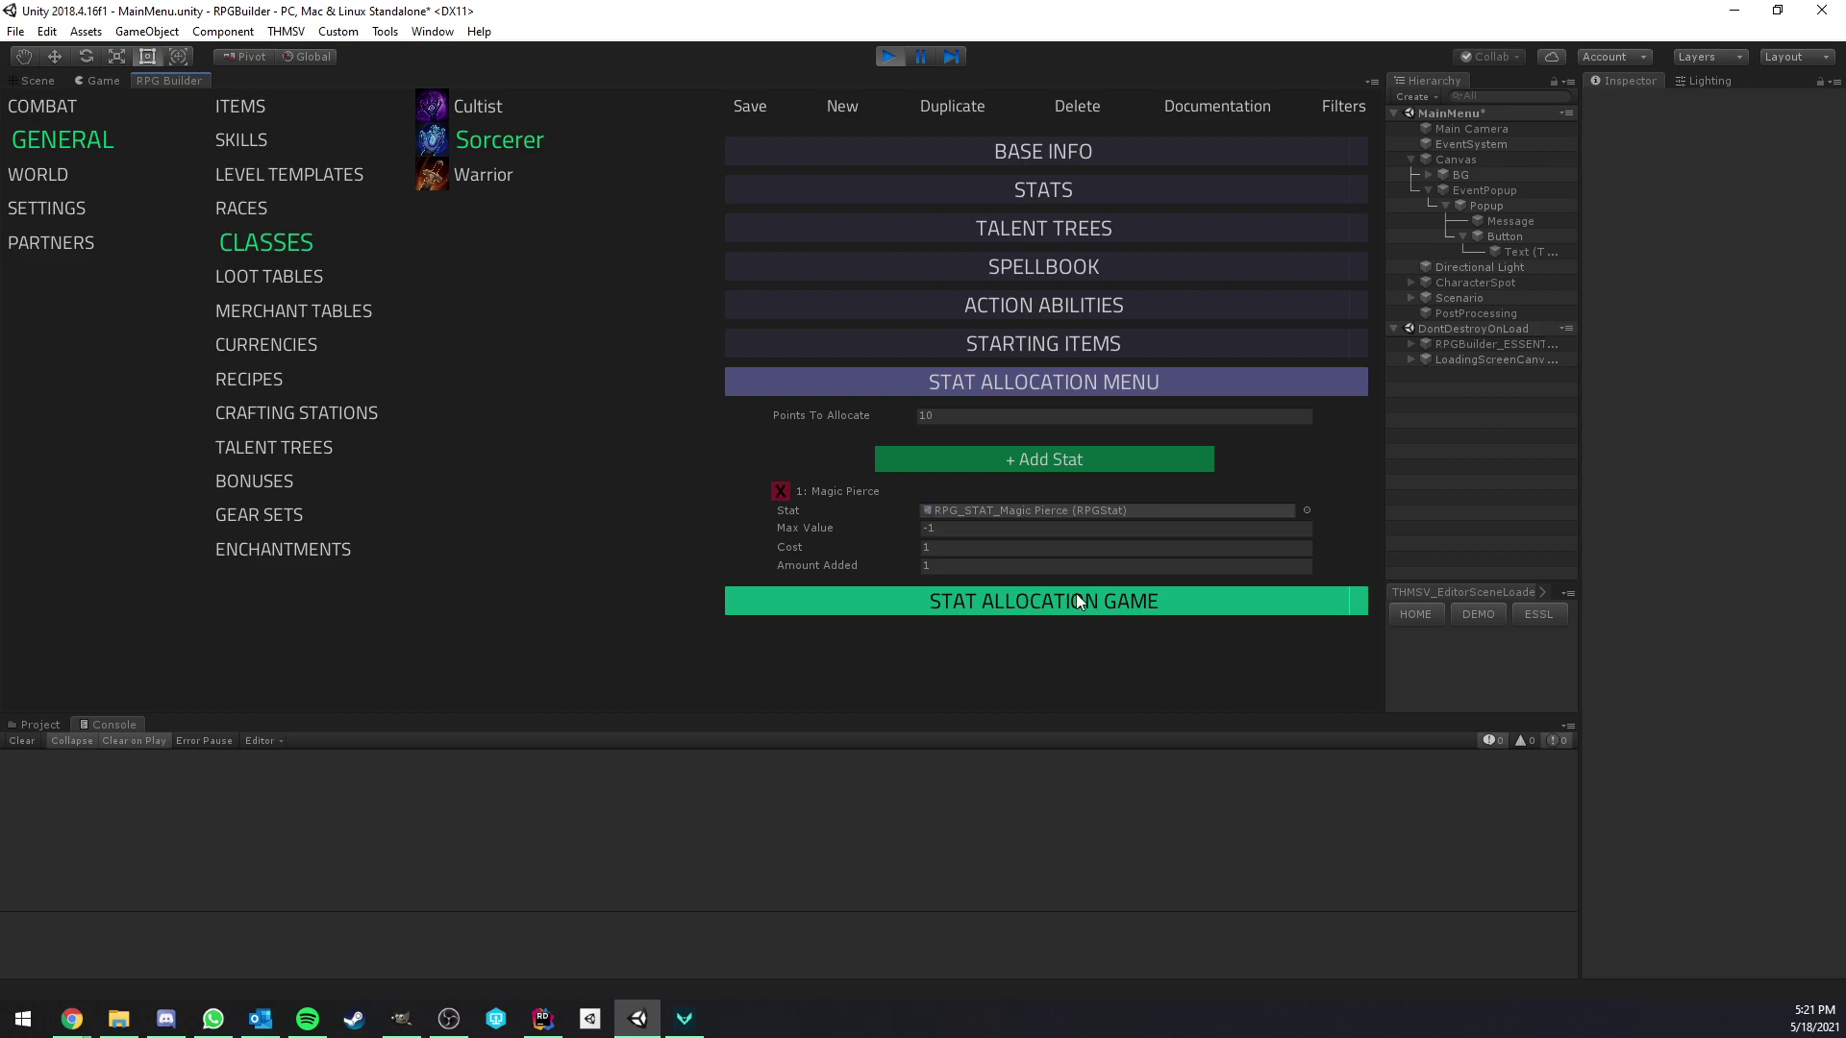
pyautogui.click(970, 417)
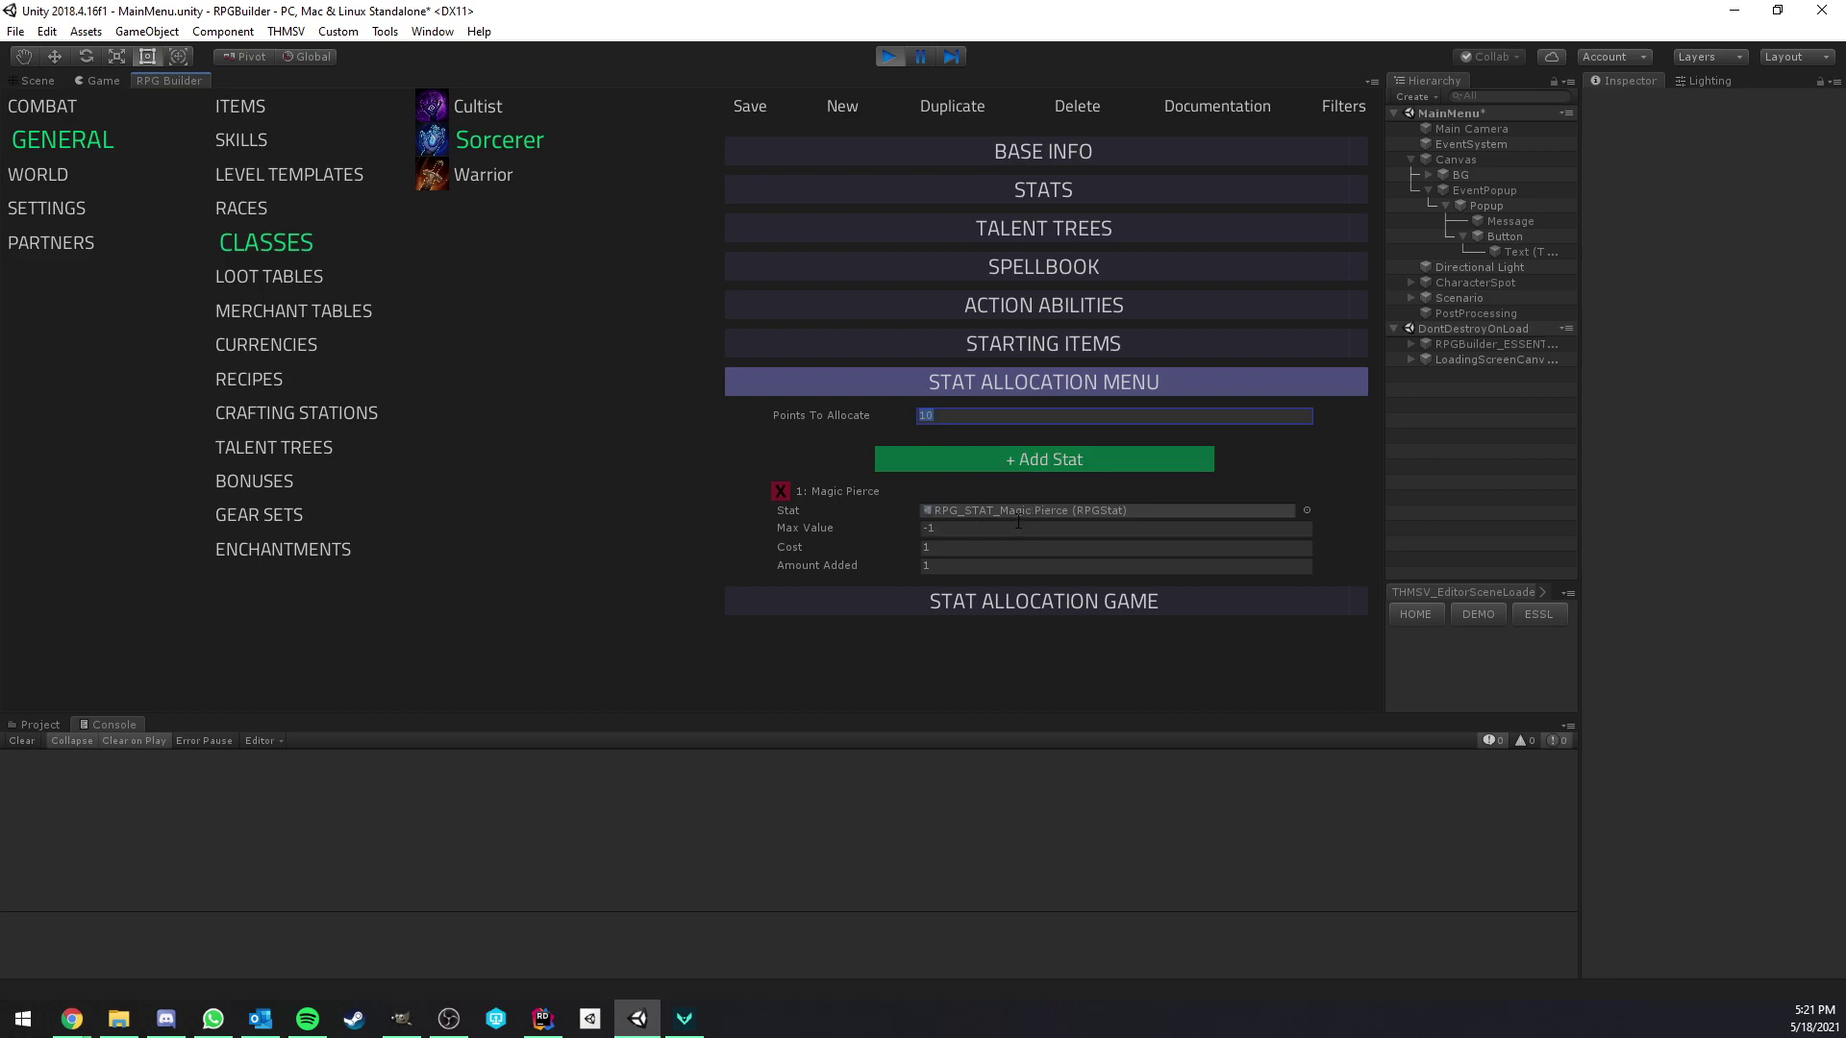
# - Check the Sorcerer's stats in the game, review the Warrior class's allocation settings, and select Warrior for the new character
pyautogui.click(100, 81)
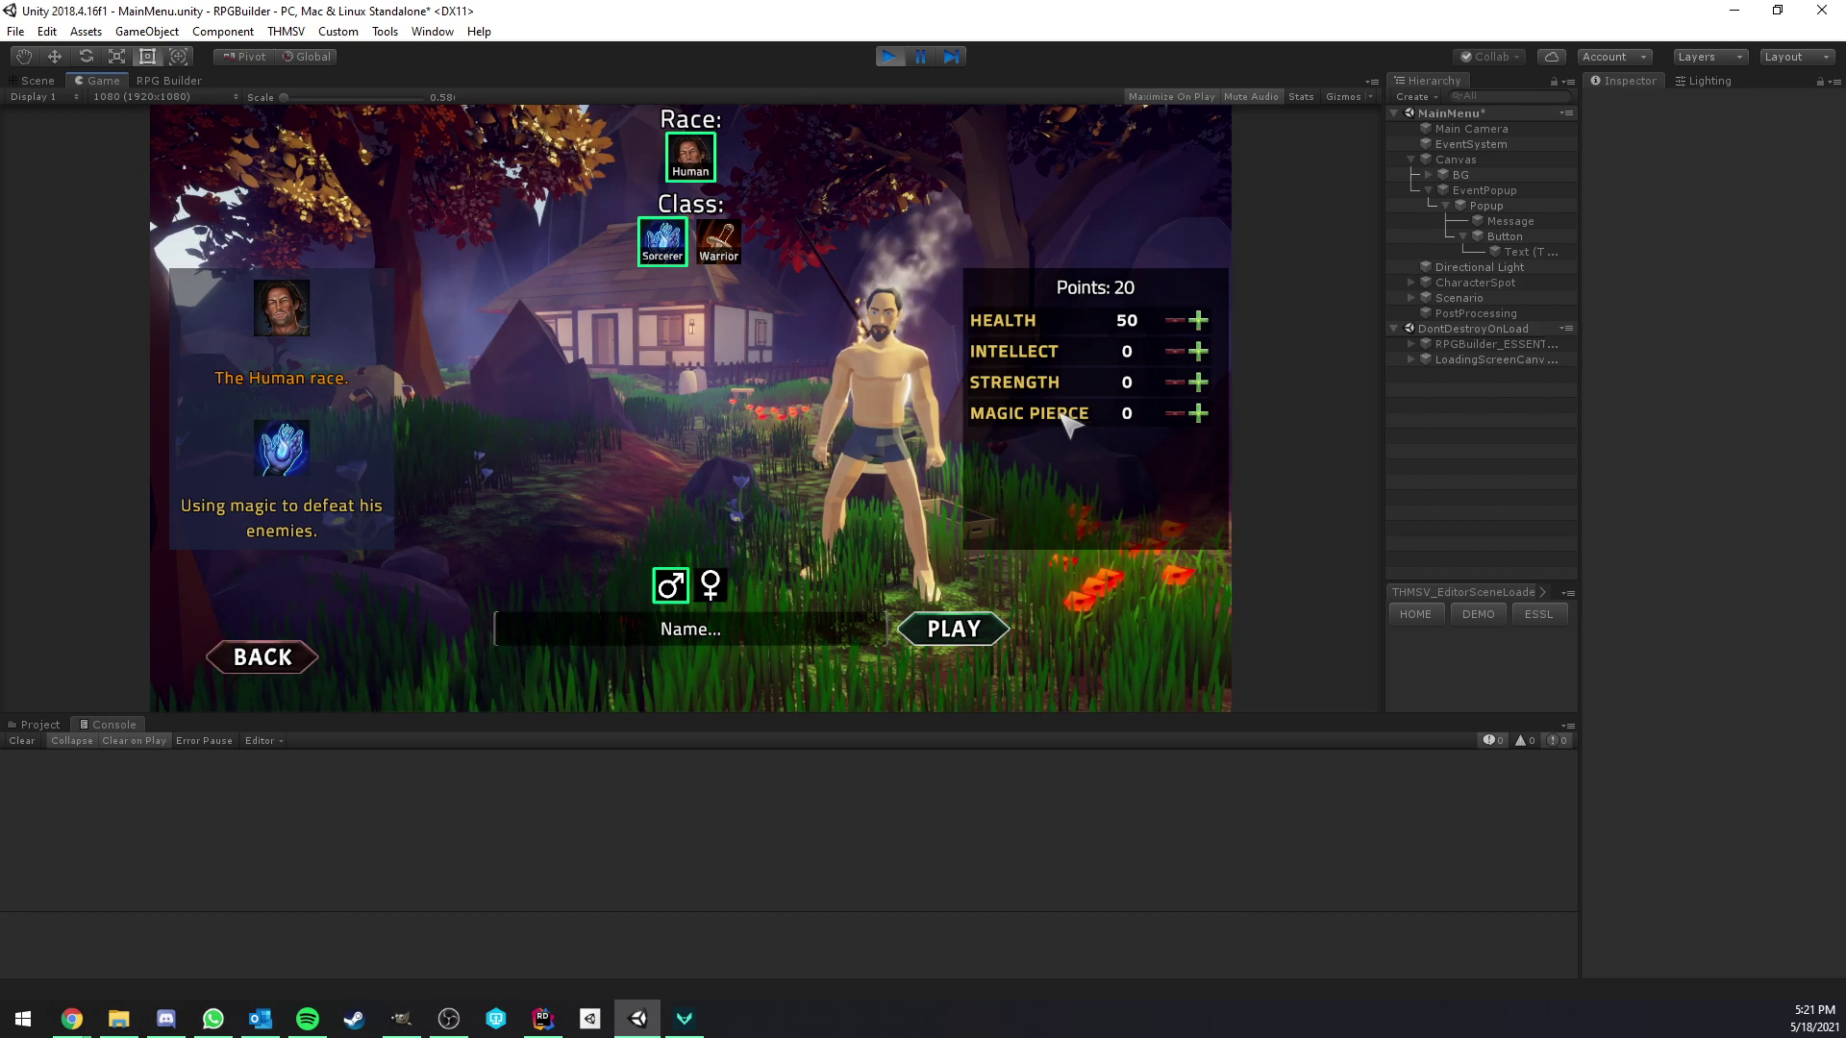
pyautogui.click(167, 81)
pyautogui.click(469, 180)
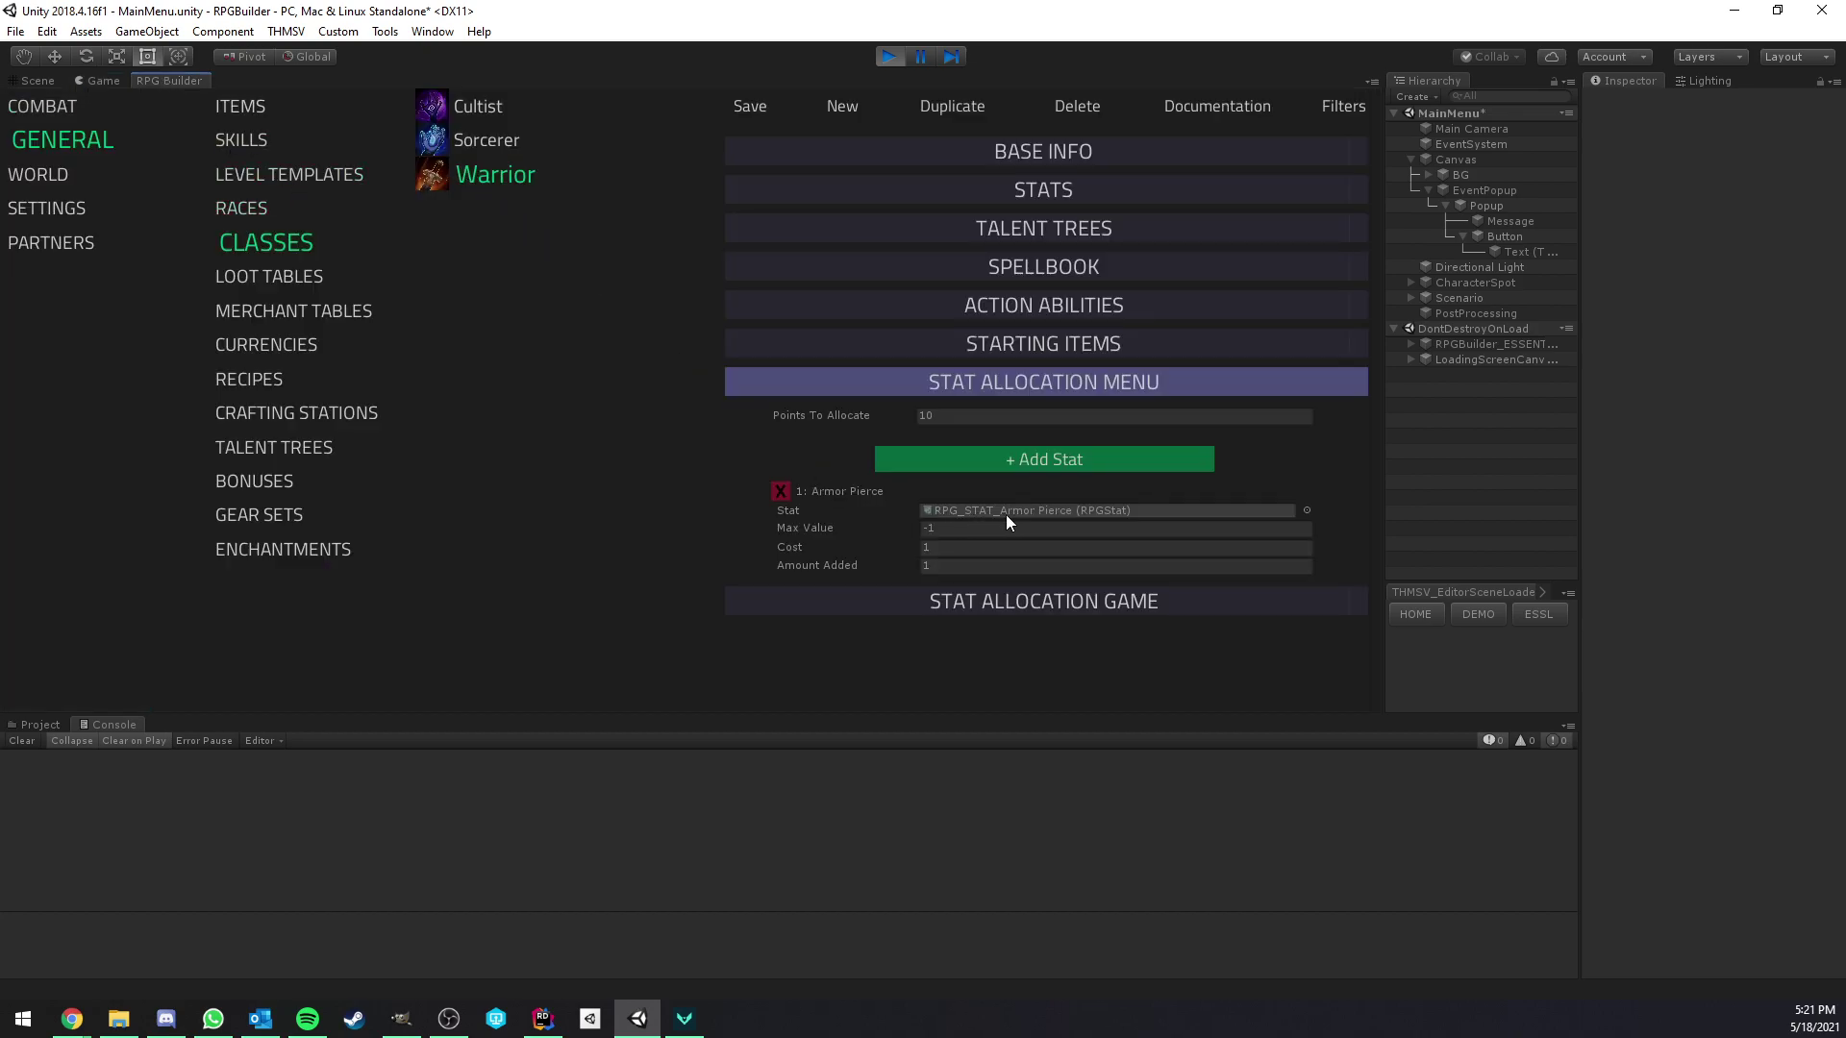
pyautogui.click(100, 81)
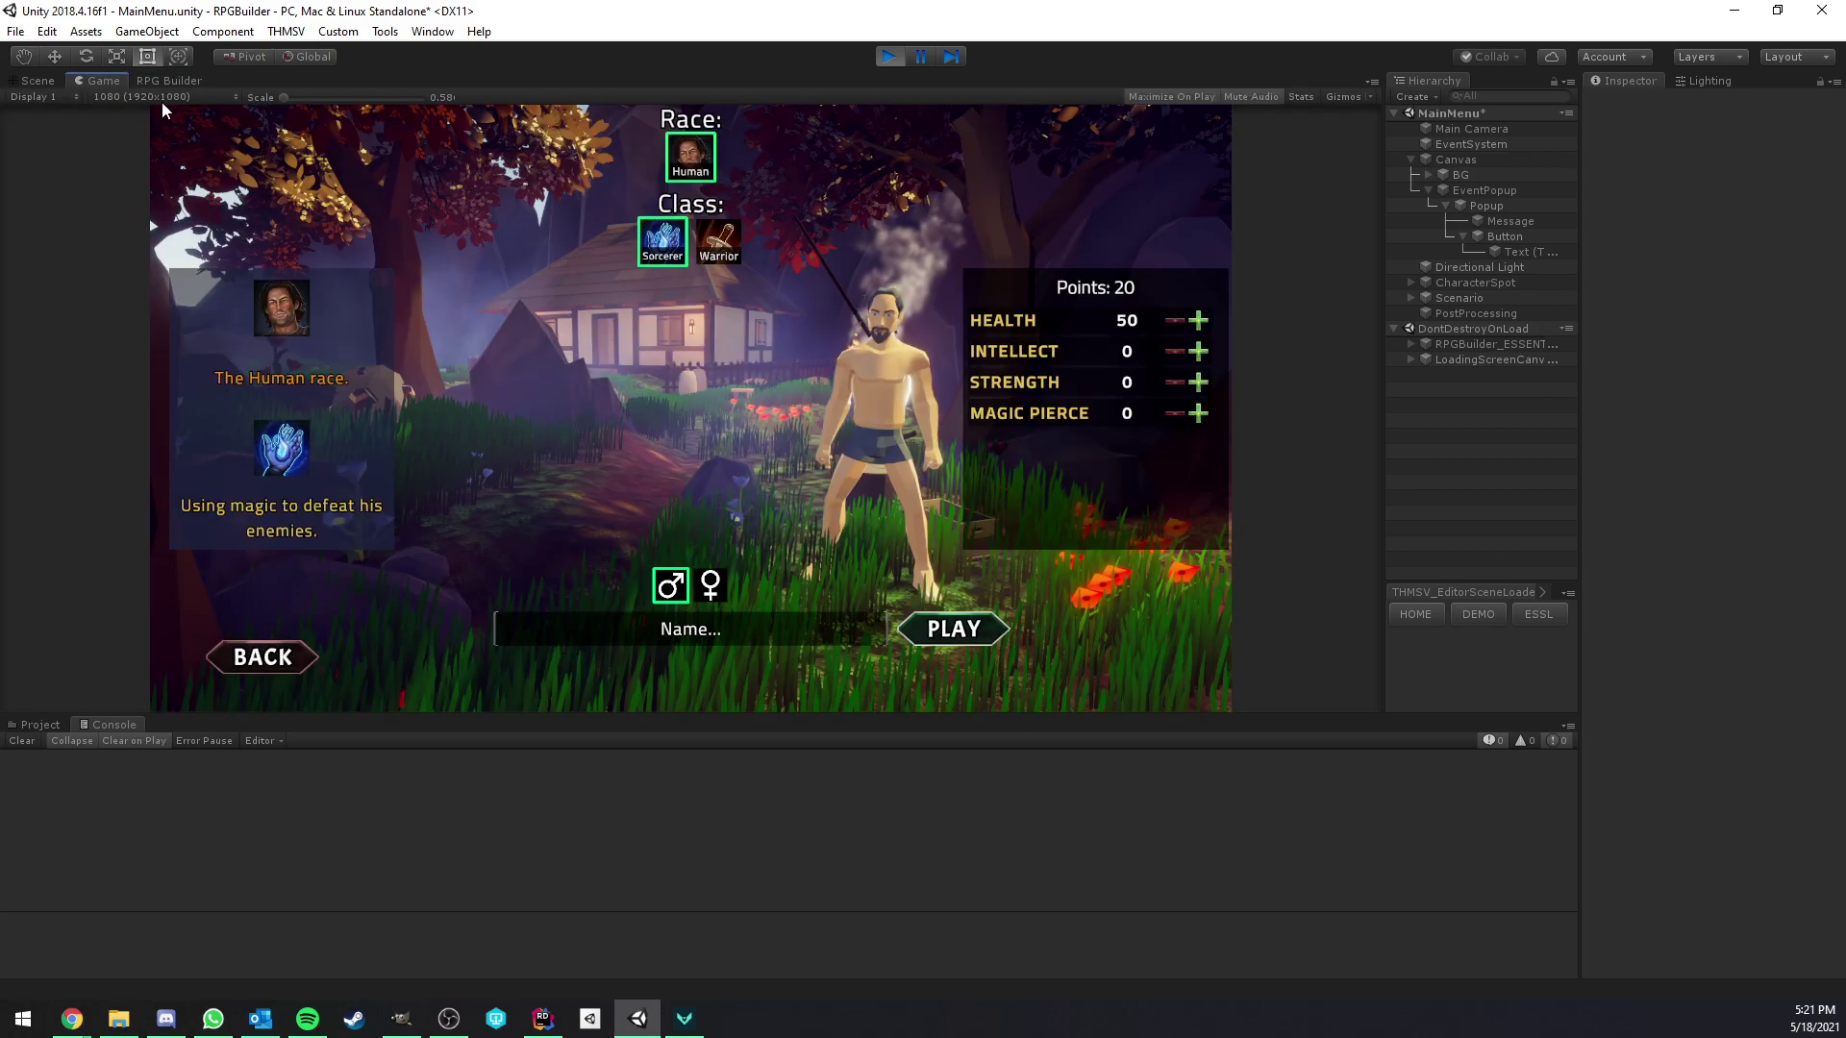
pyautogui.click(718, 241)
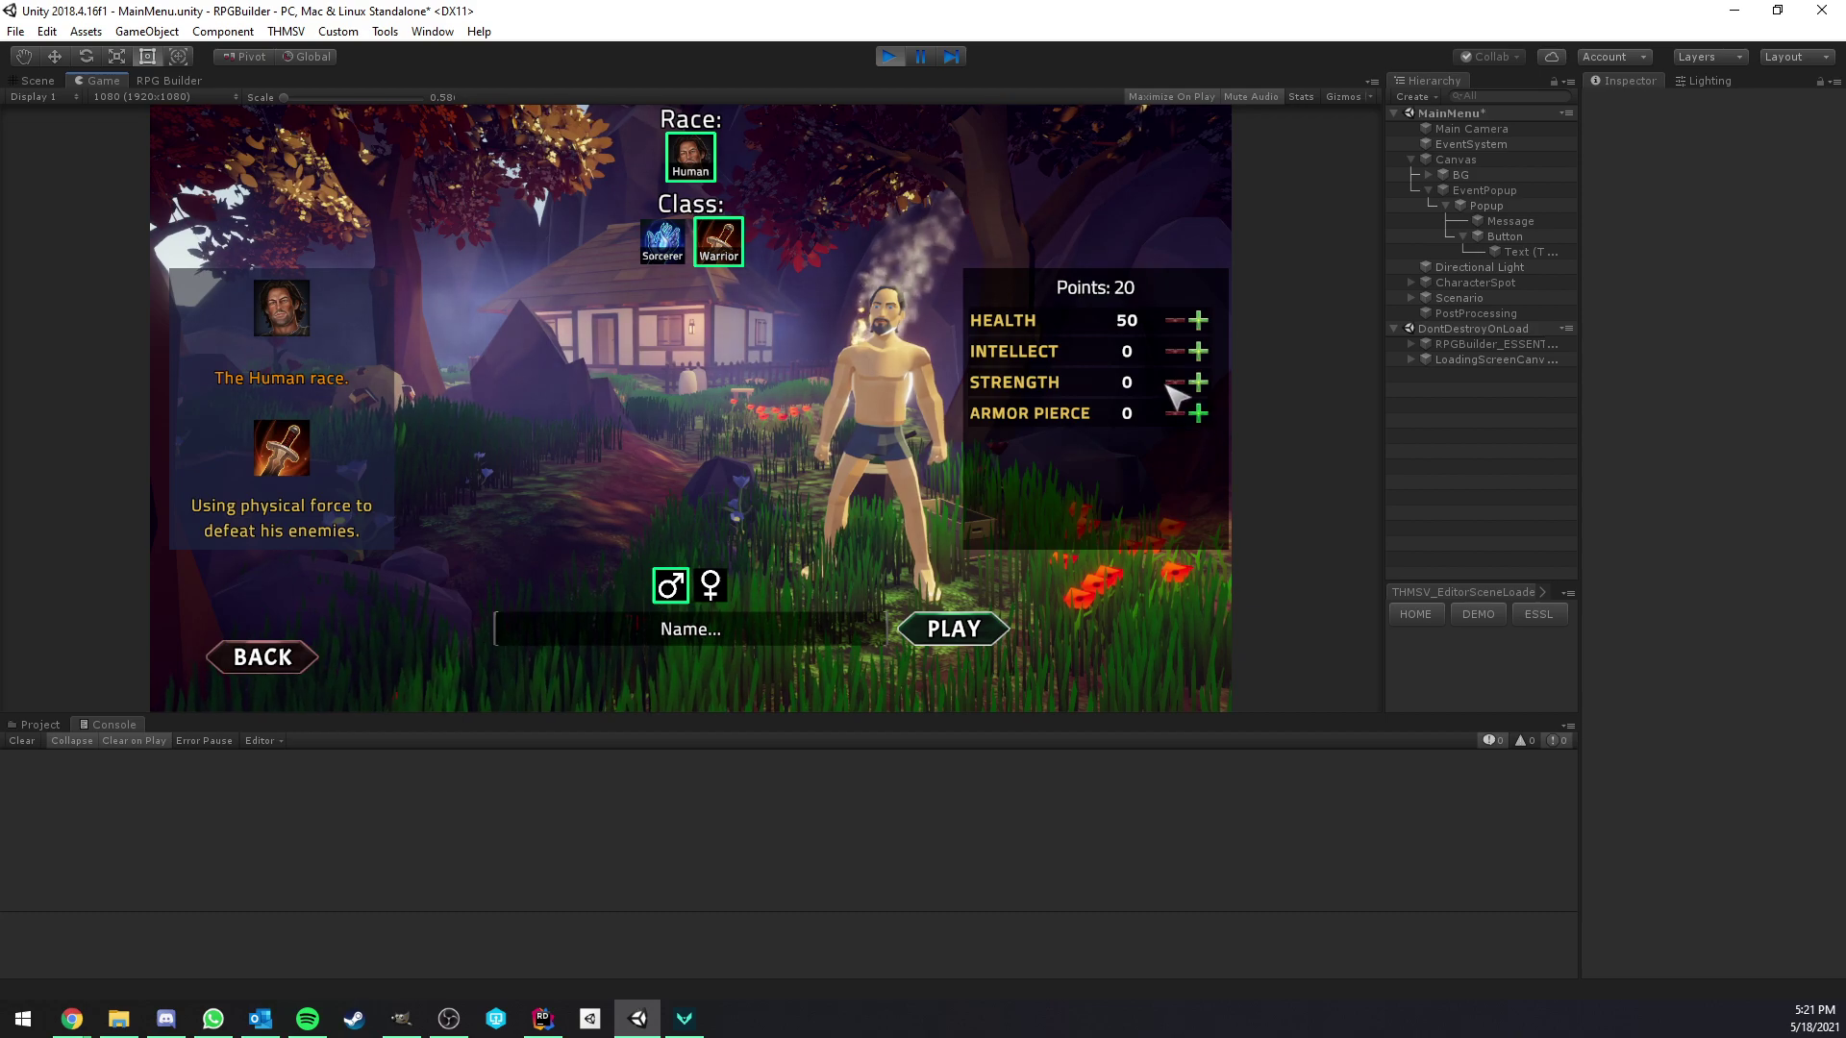
# - Review the race and class stat allocation settings, including the Cultist class, and return to the game view
pyautogui.click(200, 81)
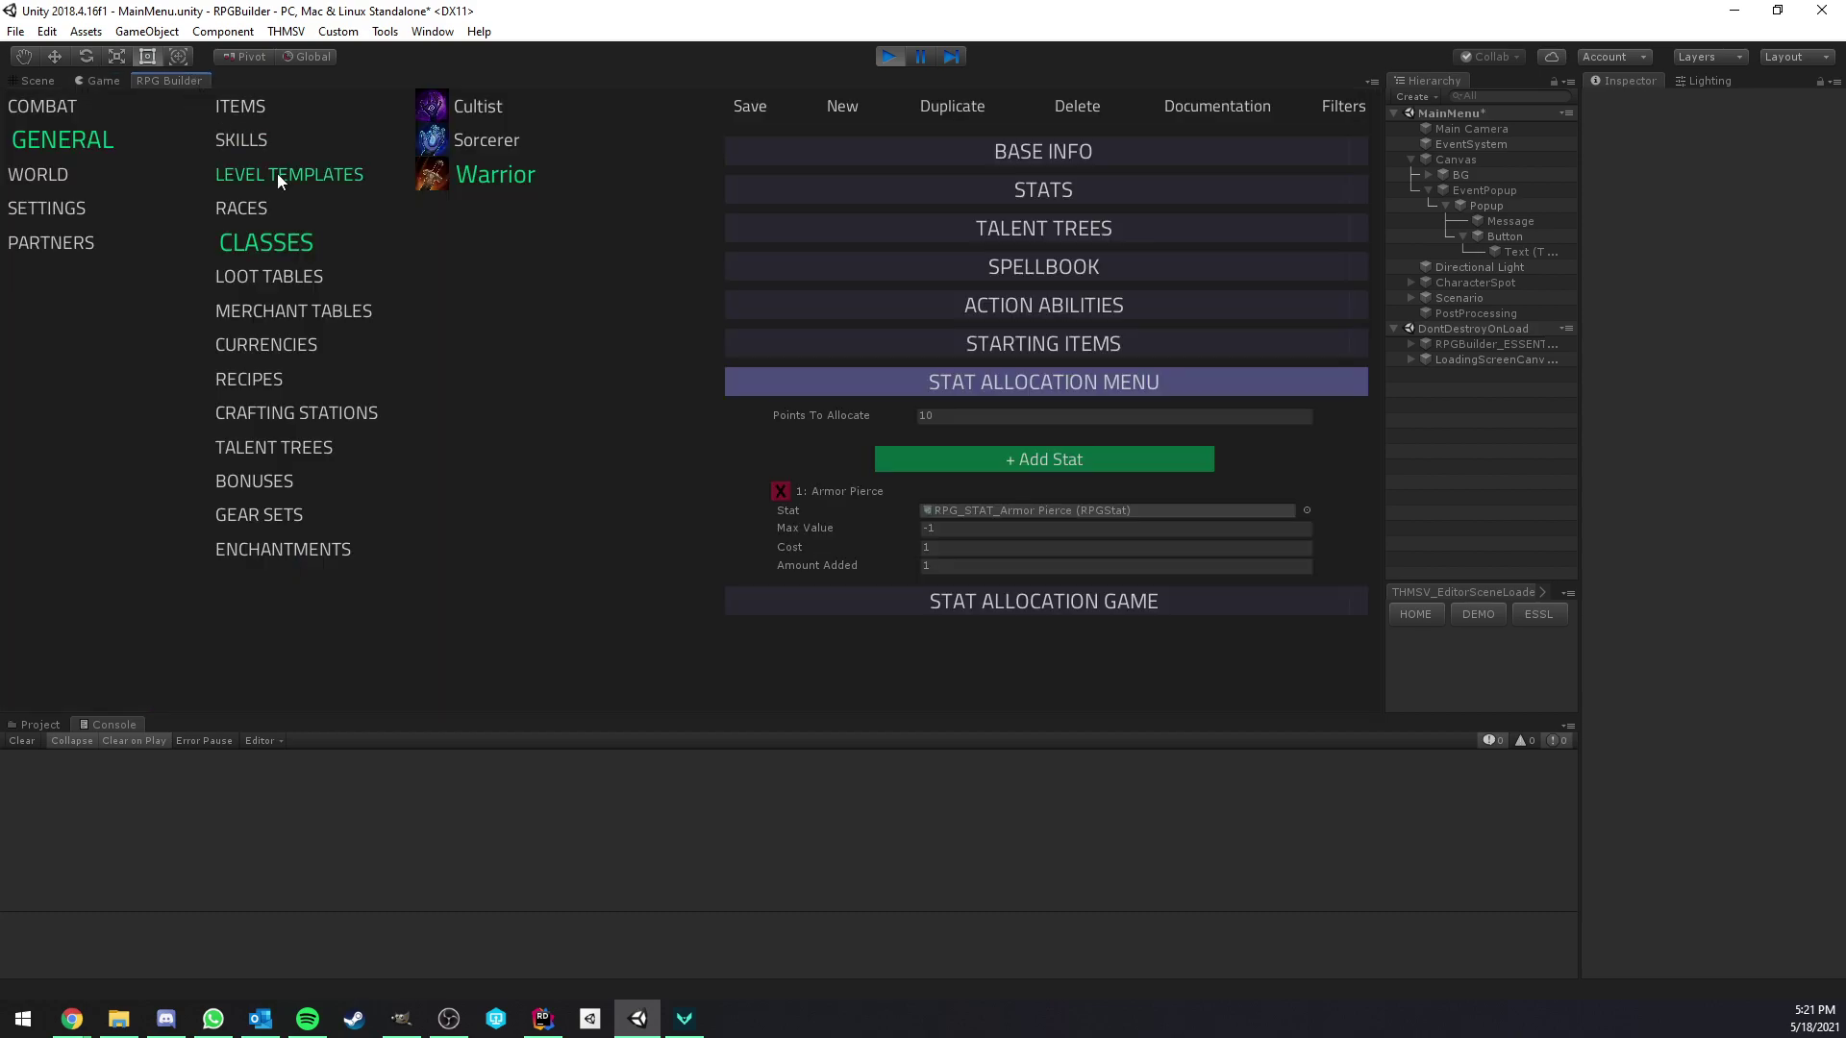
pyautogui.click(251, 207)
pyautogui.click(266, 243)
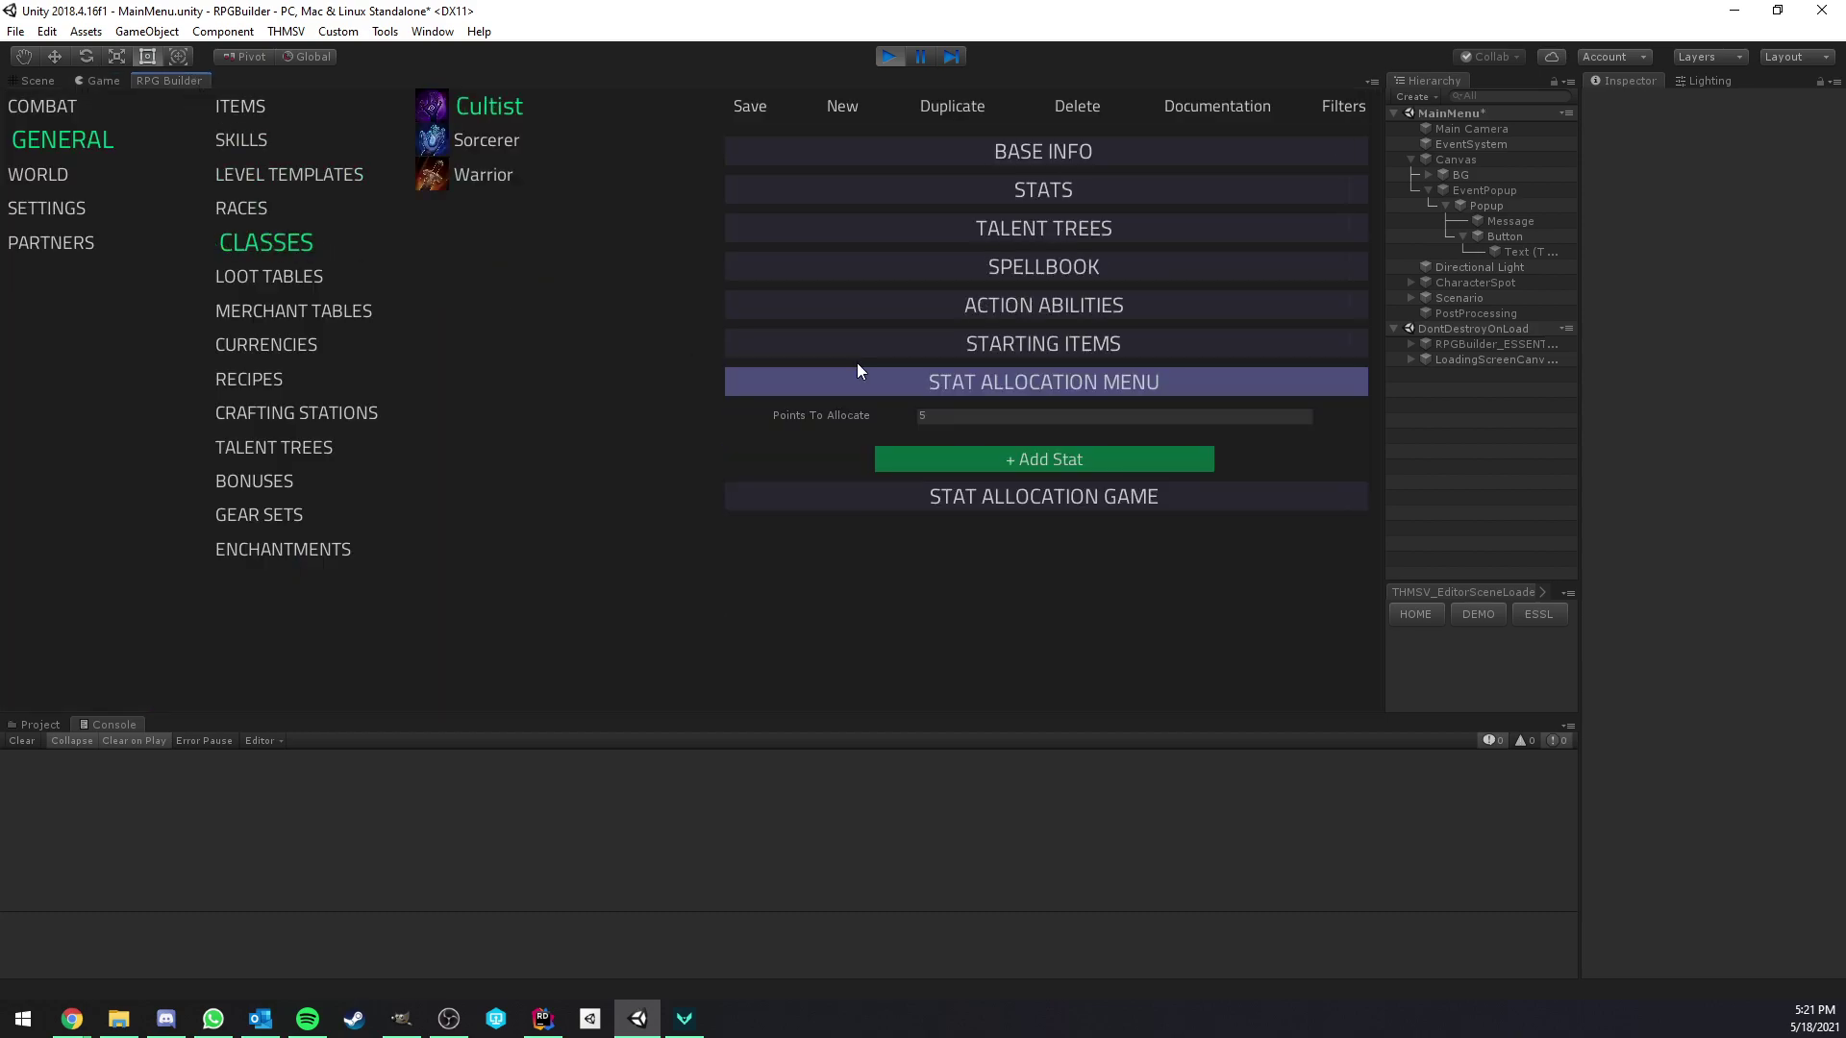
pyautogui.click(103, 80)
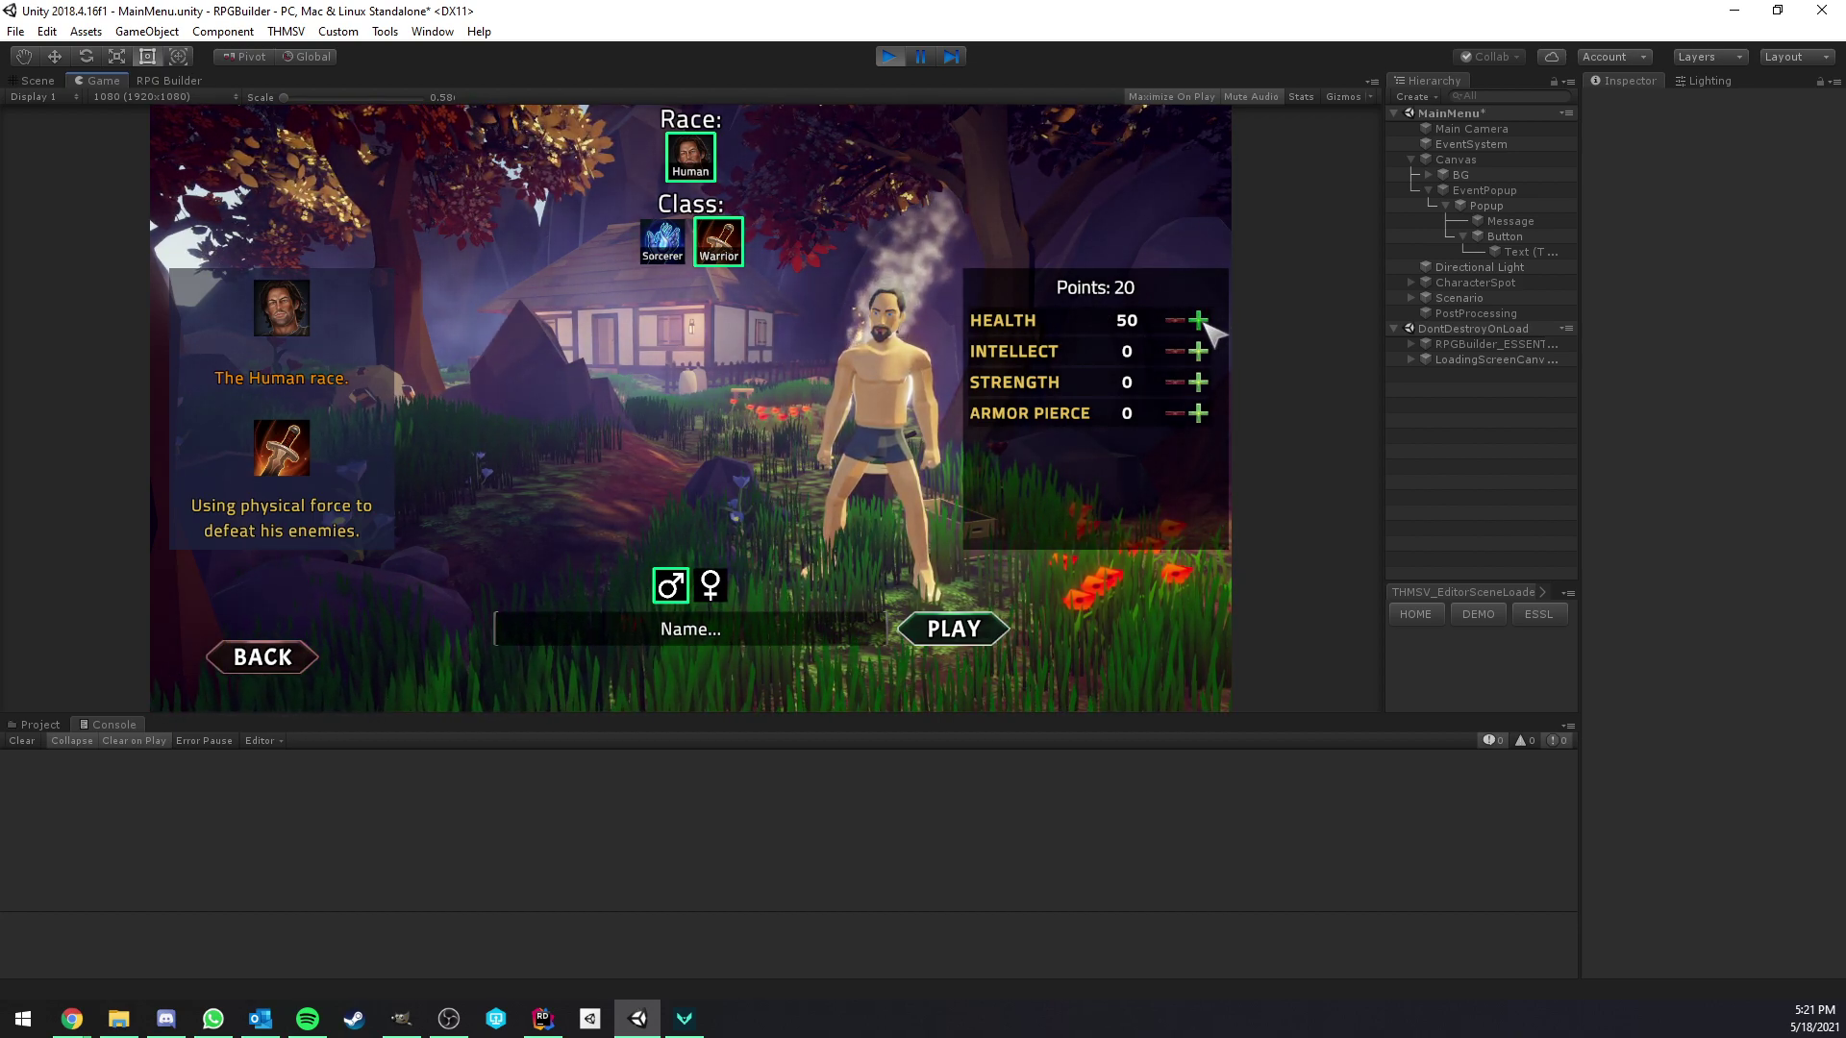
# - Spend the Warrior's allocation points on Health, and take them all back
pyautogui.click(1198, 320)
pyautogui.click(1198, 320)
pyautogui.click(1198, 320)
pyautogui.click(1198, 320)
pyautogui.click(1198, 320)
pyautogui.click(1198, 320)
pyautogui.doubleClick(1202, 322)
pyautogui.doubleClick(1183, 322)
pyautogui.doubleClick(1182, 322)
pyautogui.doubleClick(1182, 322)
pyautogui.doubleClick(1182, 322)
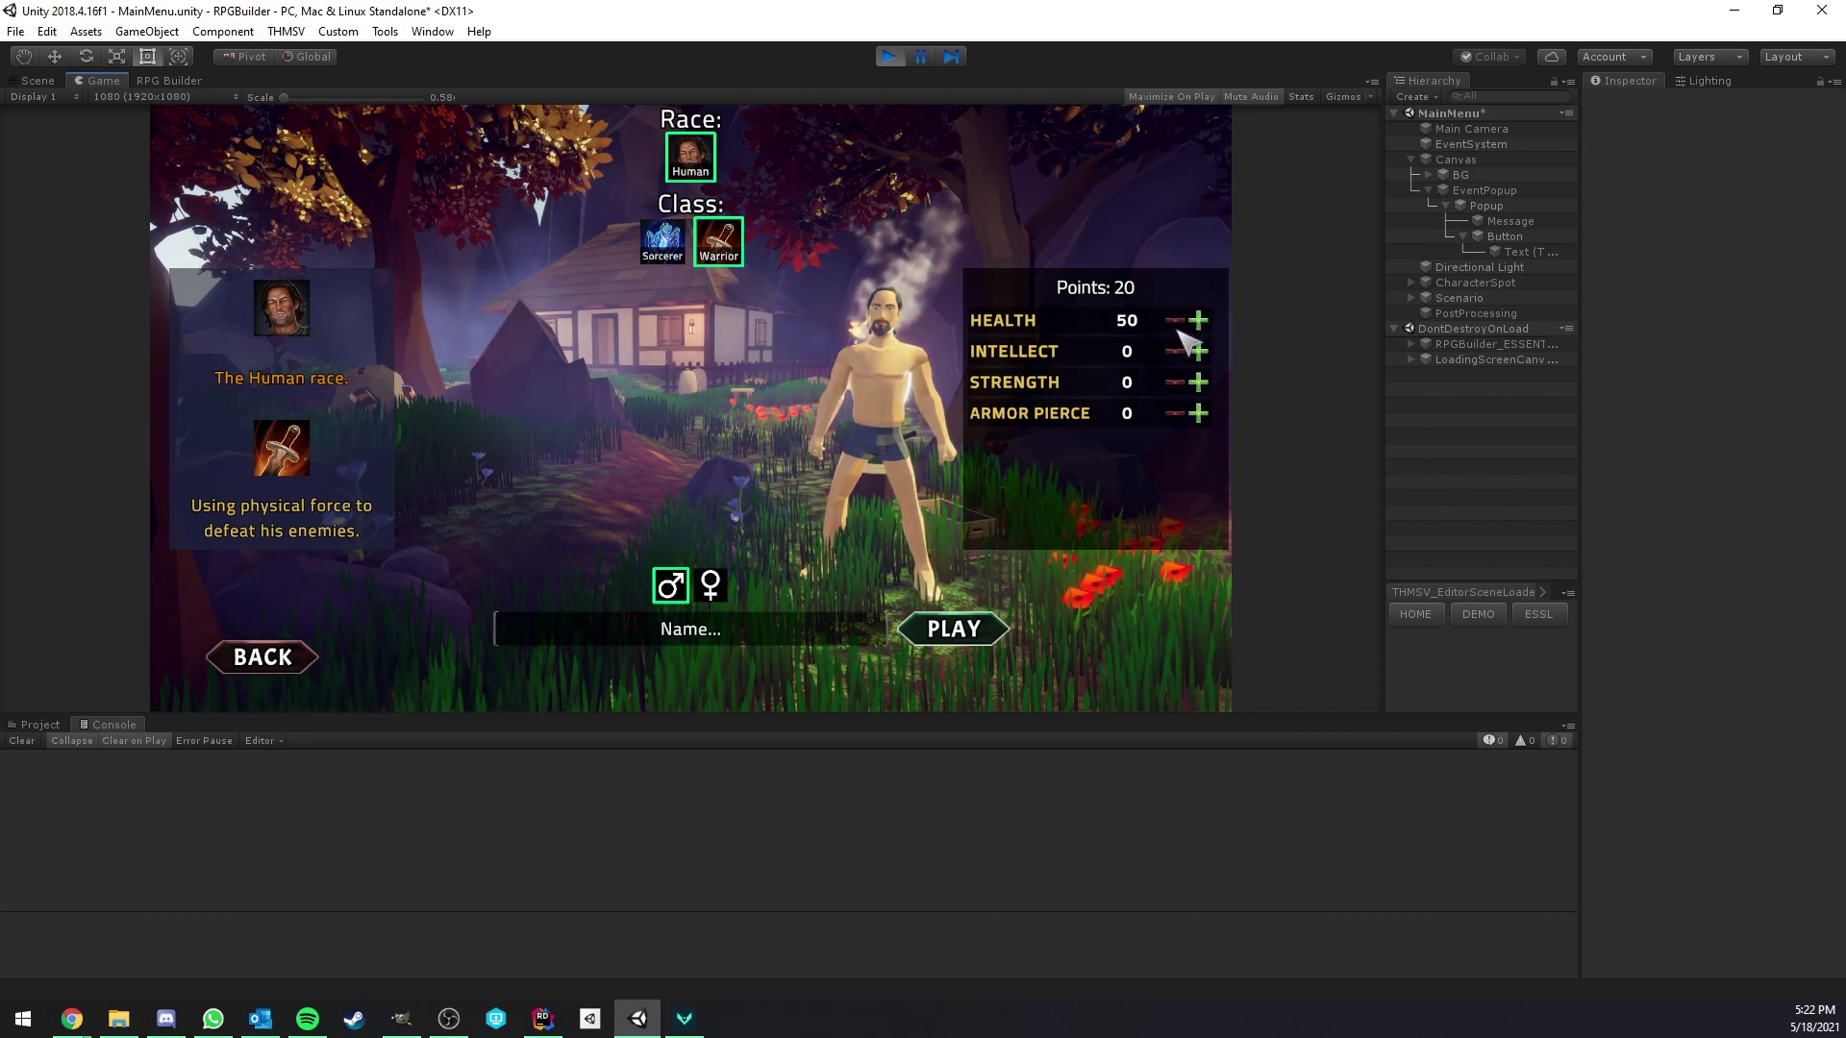
# - Allocate points to raise the Warrior's Intellect to 1 and Health to 140
pyautogui.click(1200, 351)
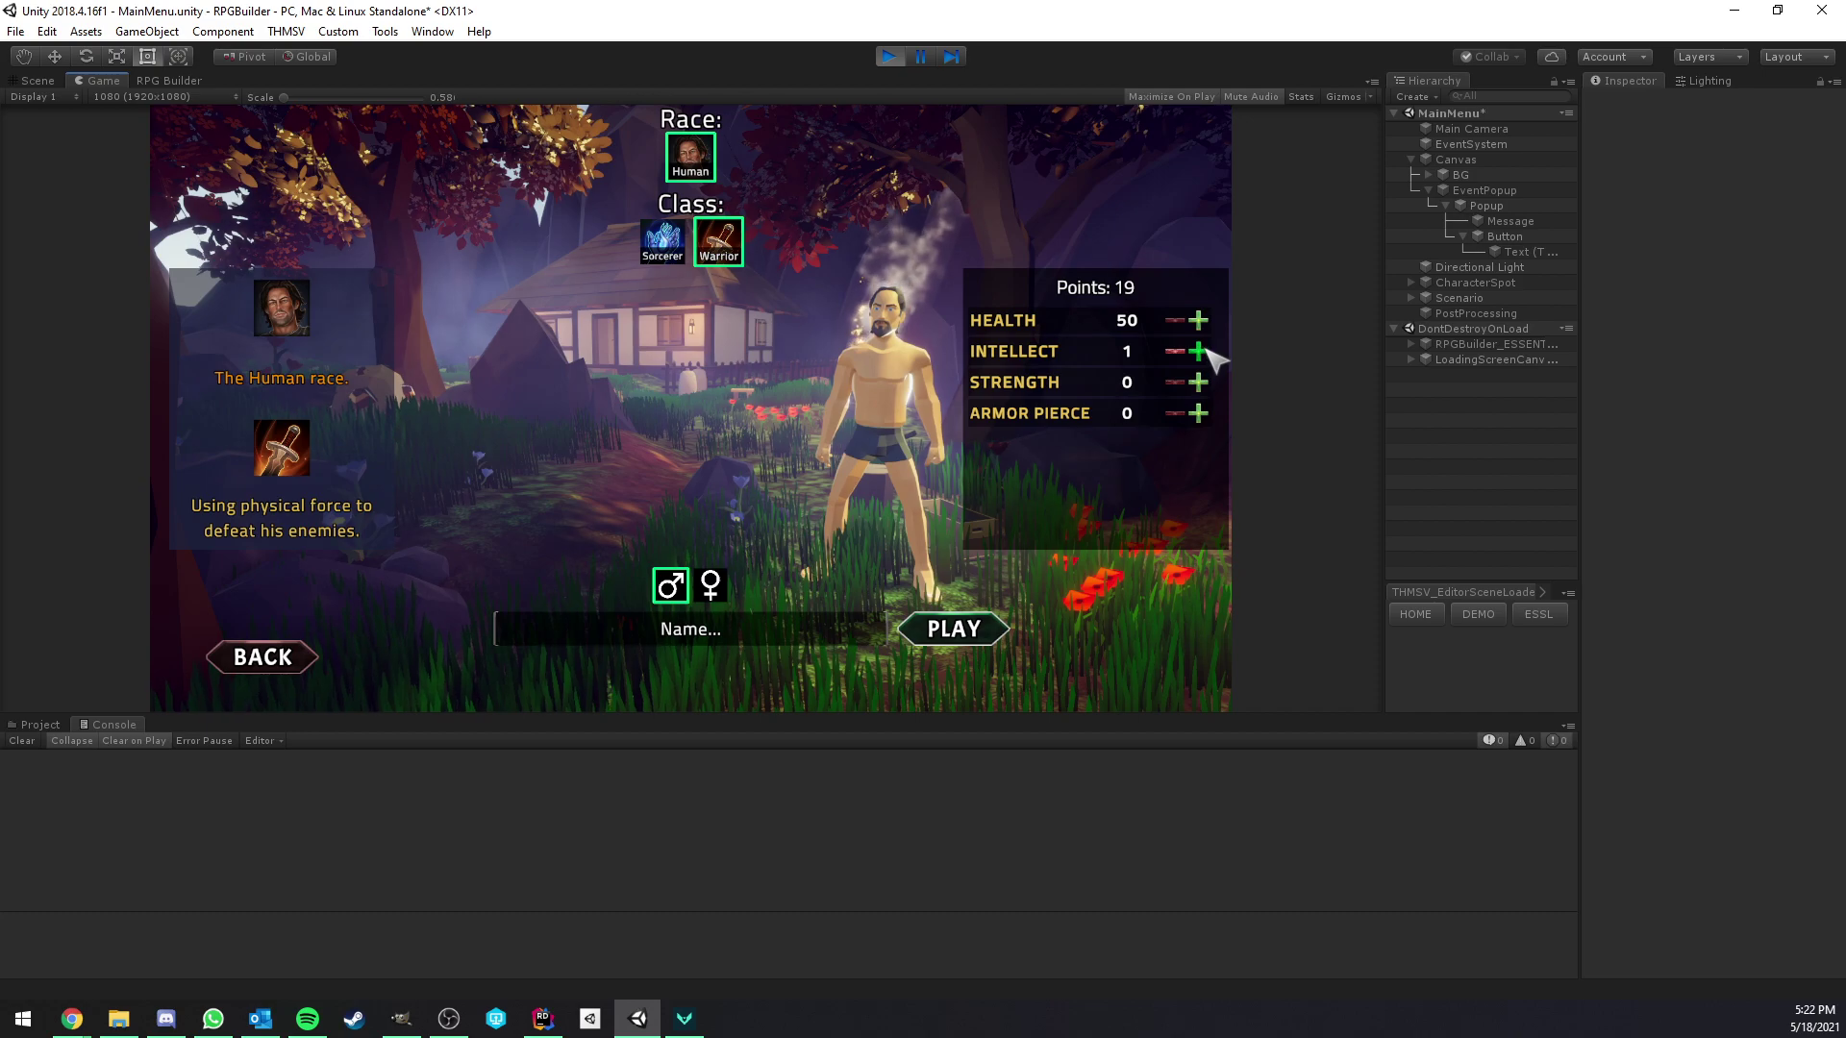
pyautogui.click(1200, 321)
pyautogui.click(1204, 324)
pyautogui.click(1204, 324)
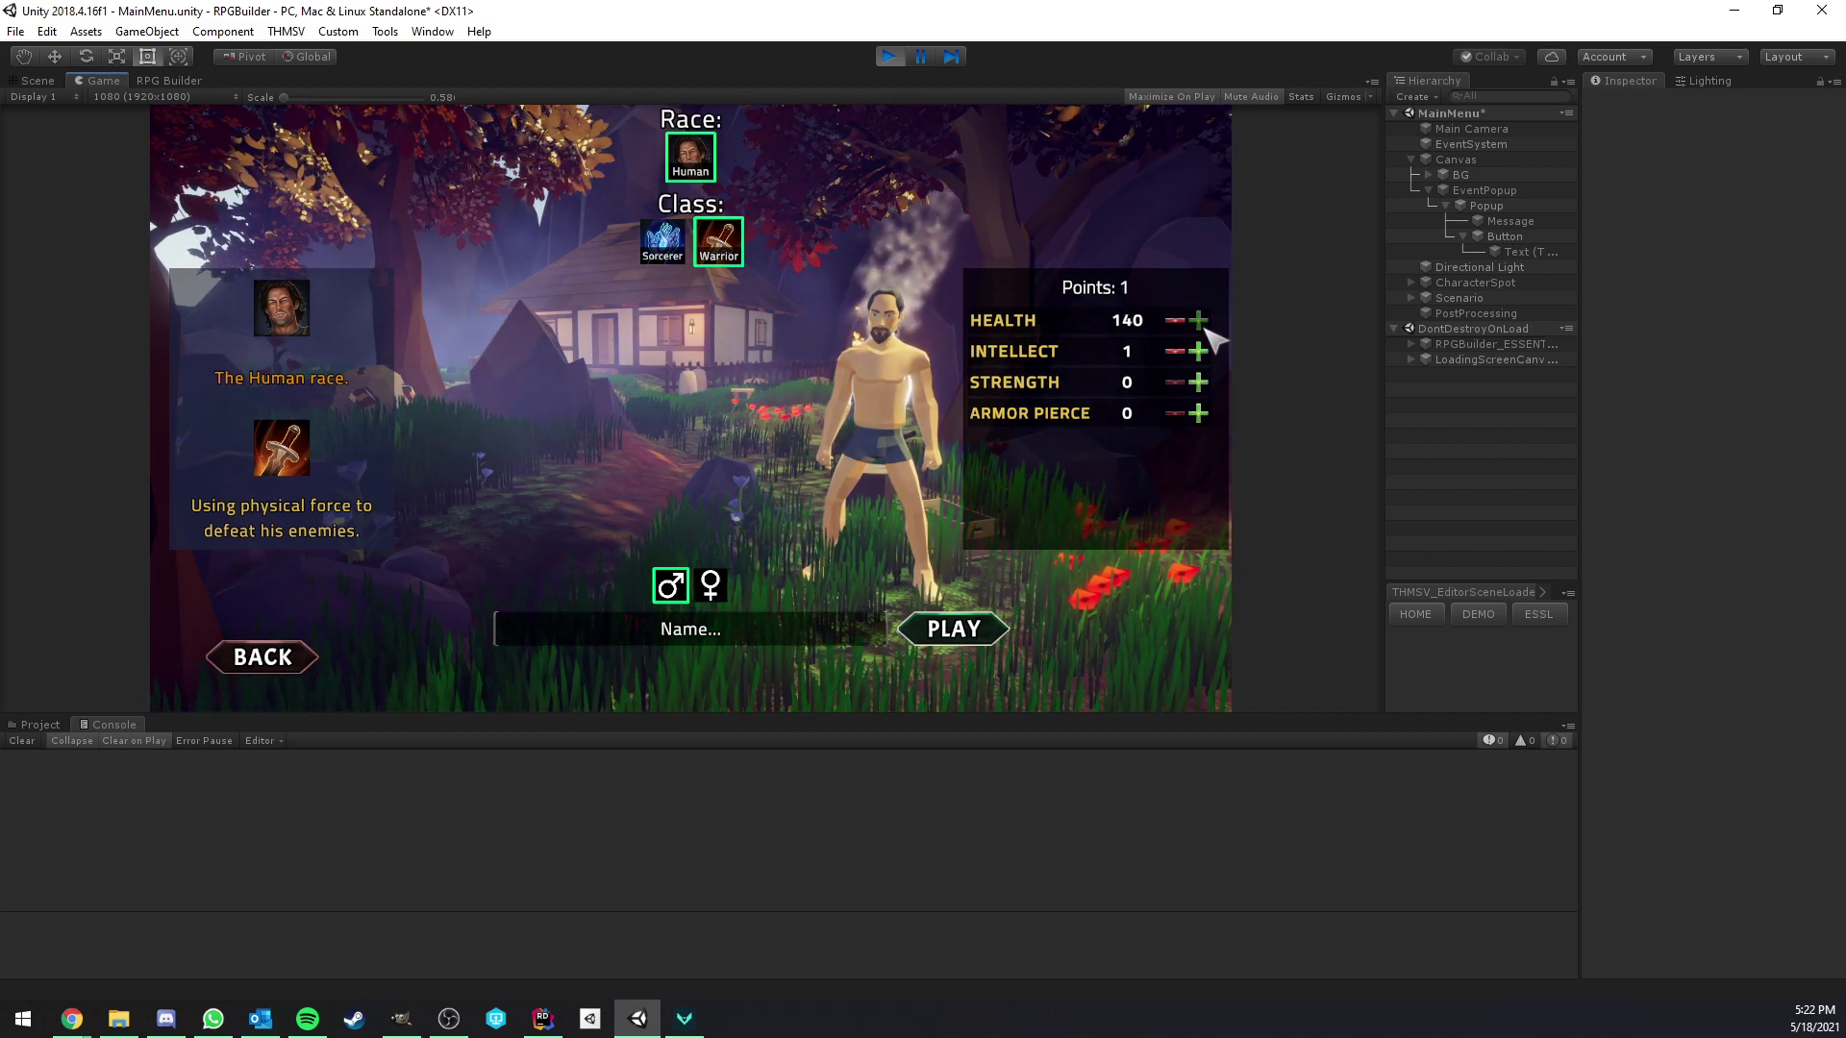
# - Spend the last allocation point on Intellect, and take back every point from Intellect and Health
pyautogui.click(1200, 351)
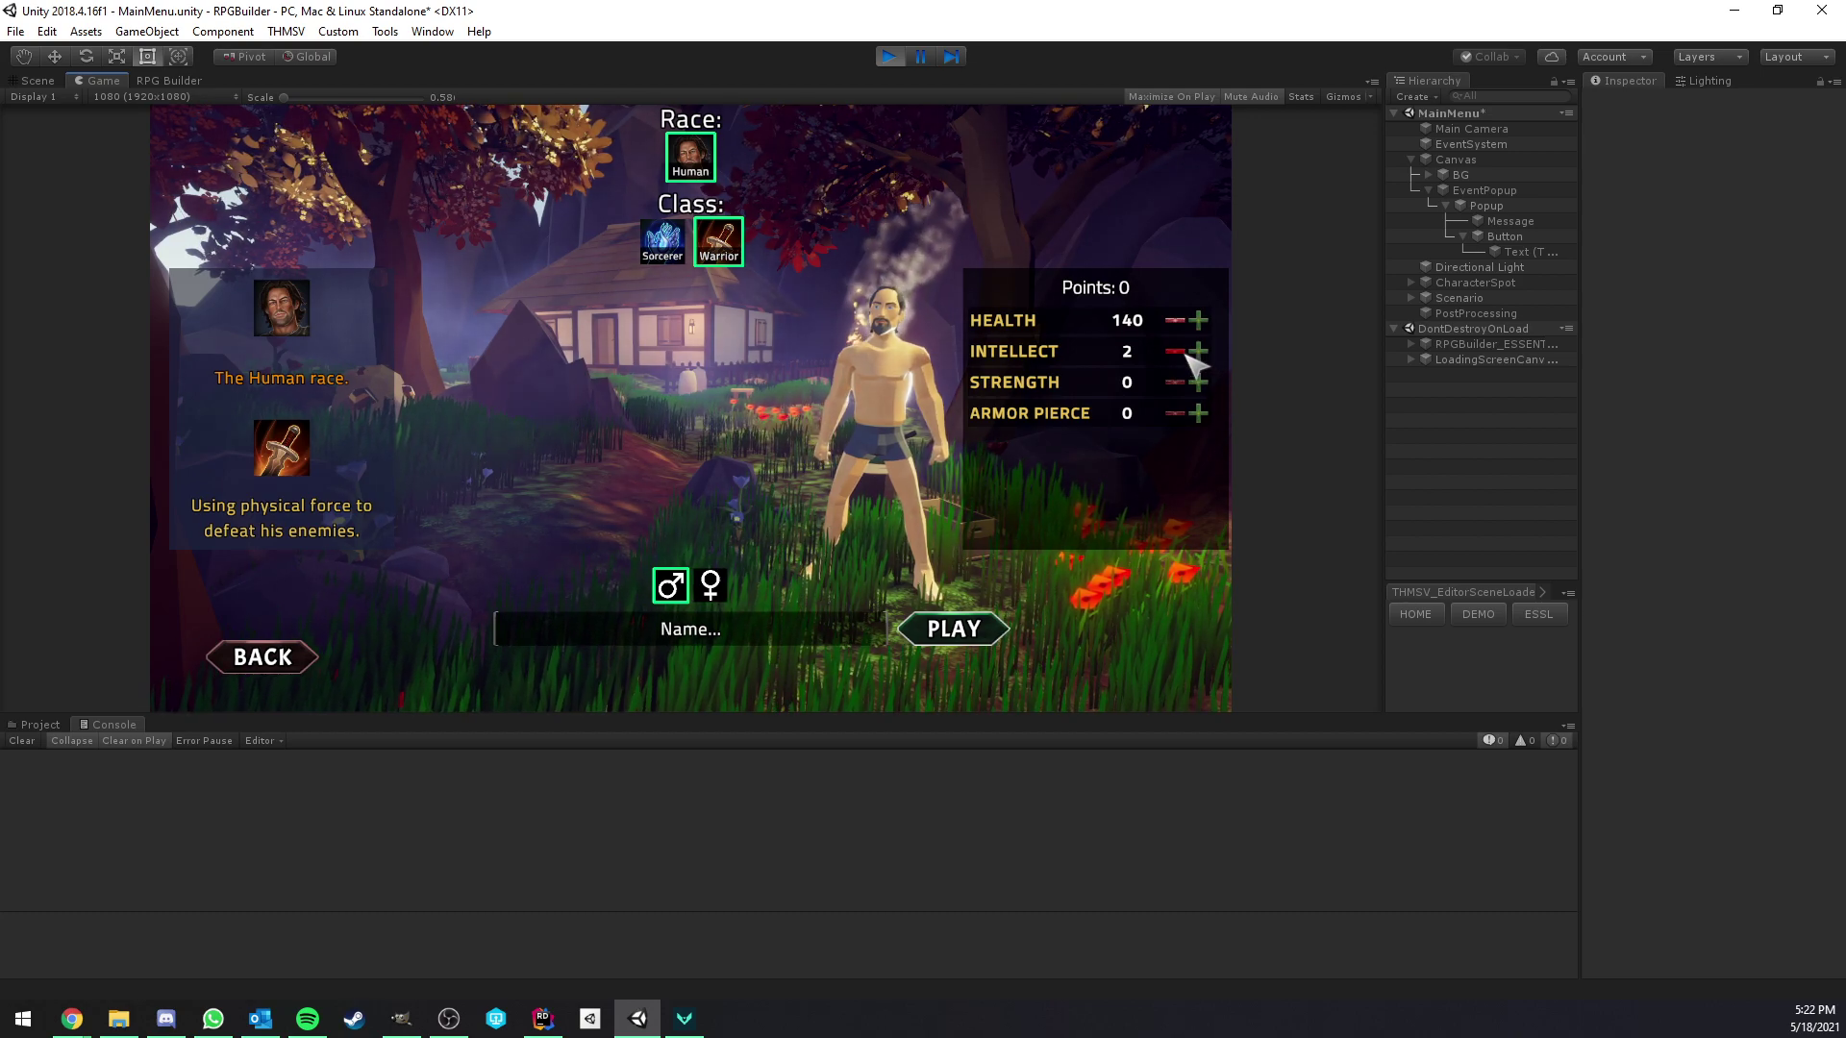
pyautogui.click(1182, 352)
pyautogui.click(1183, 352)
pyautogui.click(1184, 322)
pyautogui.click(1185, 322)
pyautogui.click(1185, 322)
pyautogui.click(1184, 322)
pyautogui.click(1180, 322)
pyautogui.click(1181, 322)
pyautogui.click(1180, 322)
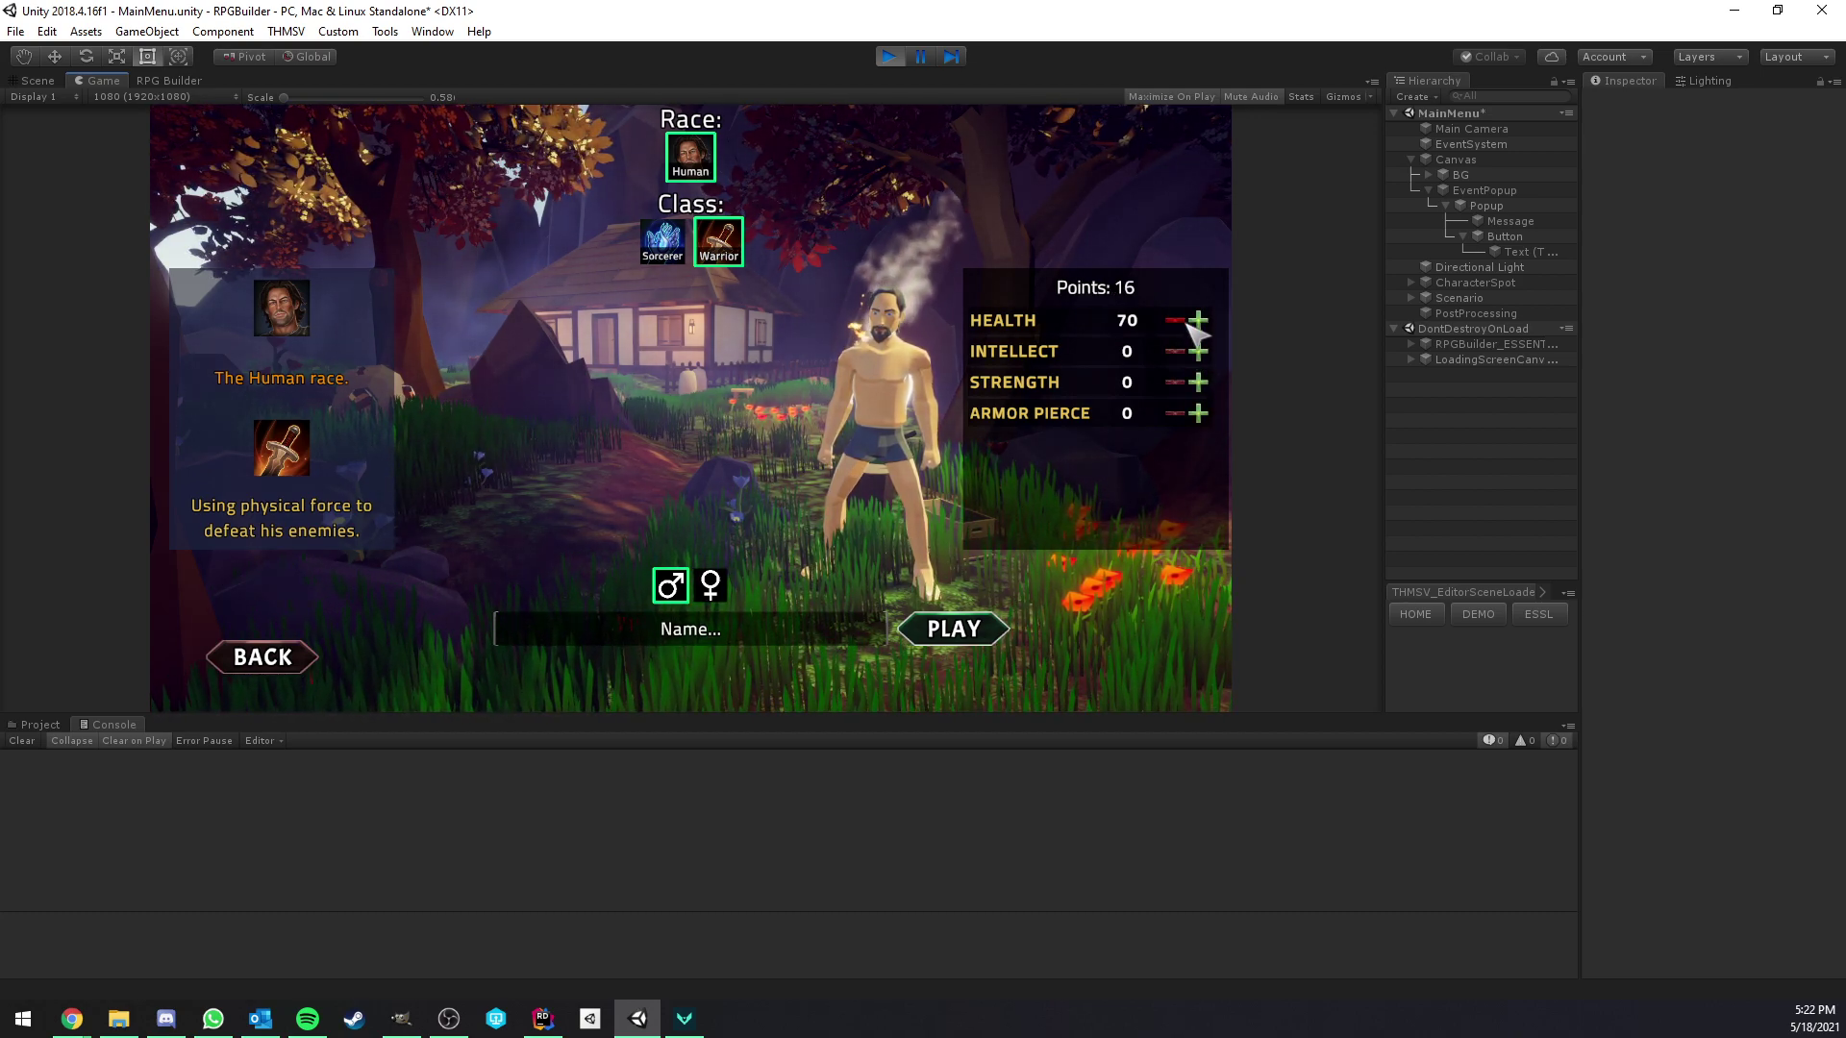
pyautogui.click(1180, 322)
pyautogui.click(1181, 322)
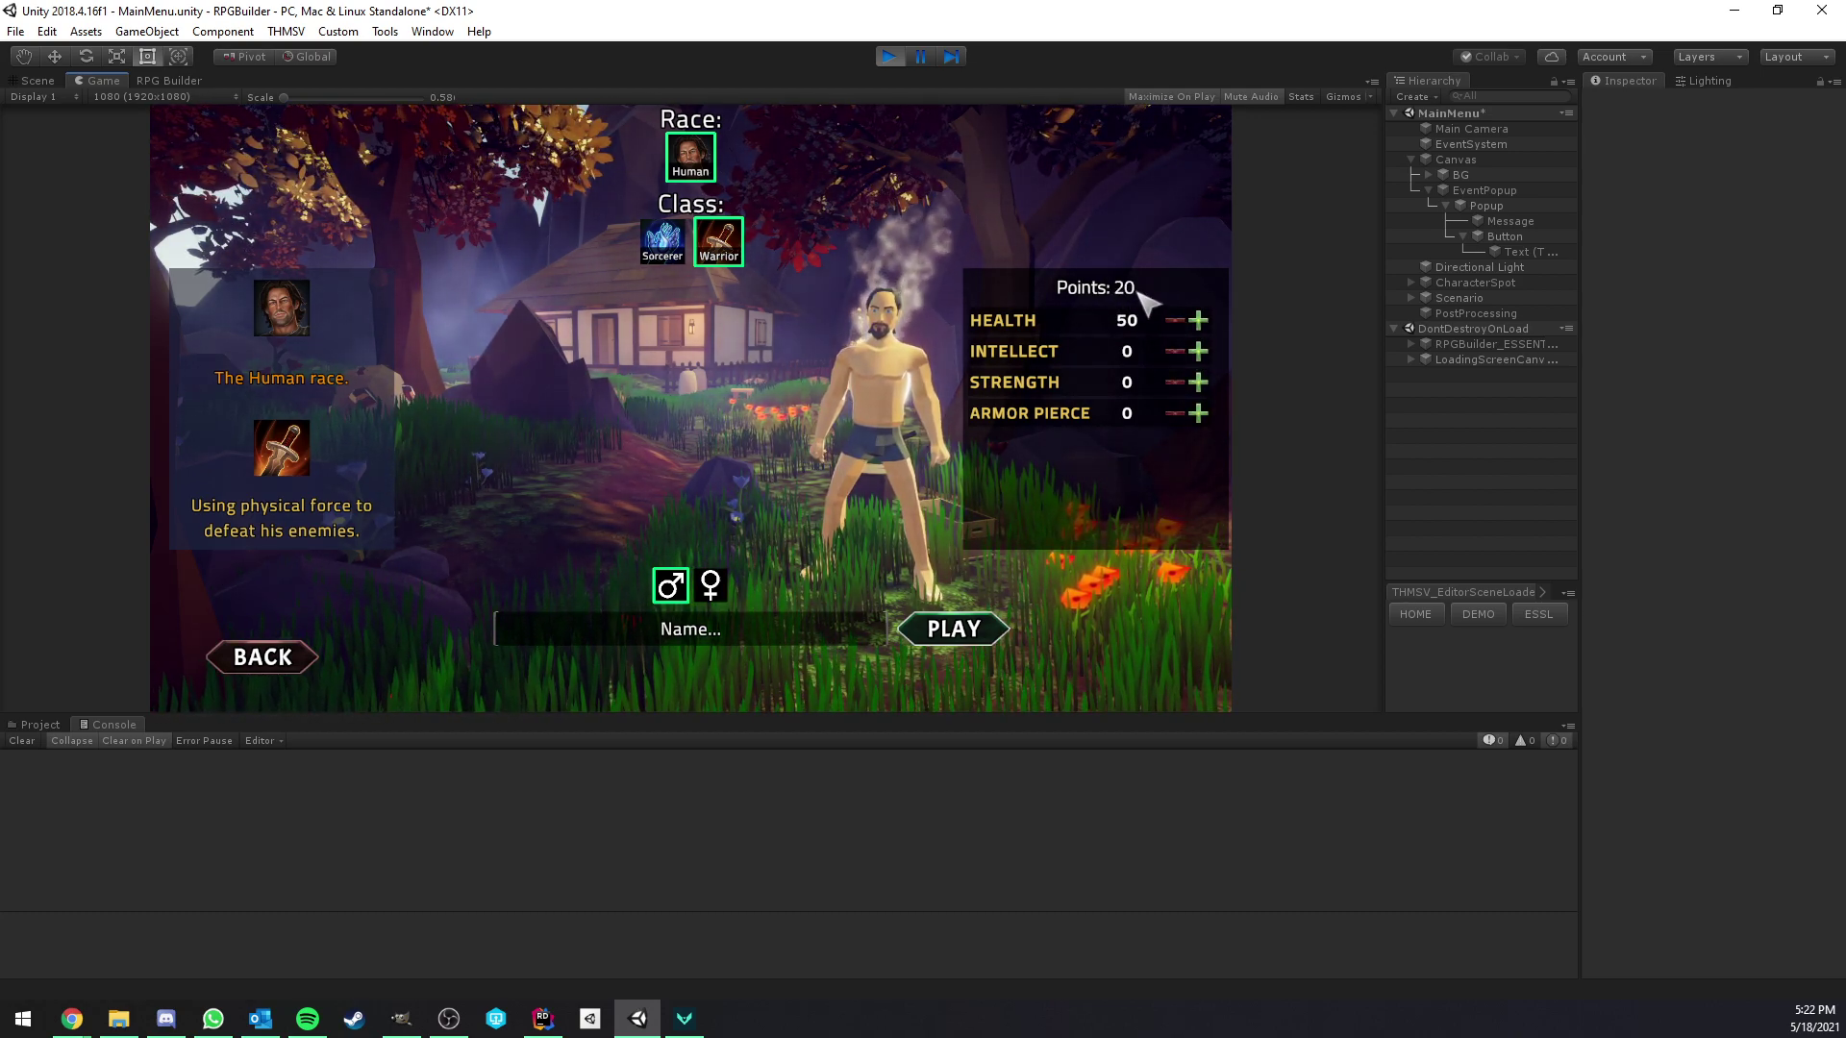
# - Add and remove one Health allocation to test its cost, and add it again so Health is 60
pyautogui.click(1197, 320)
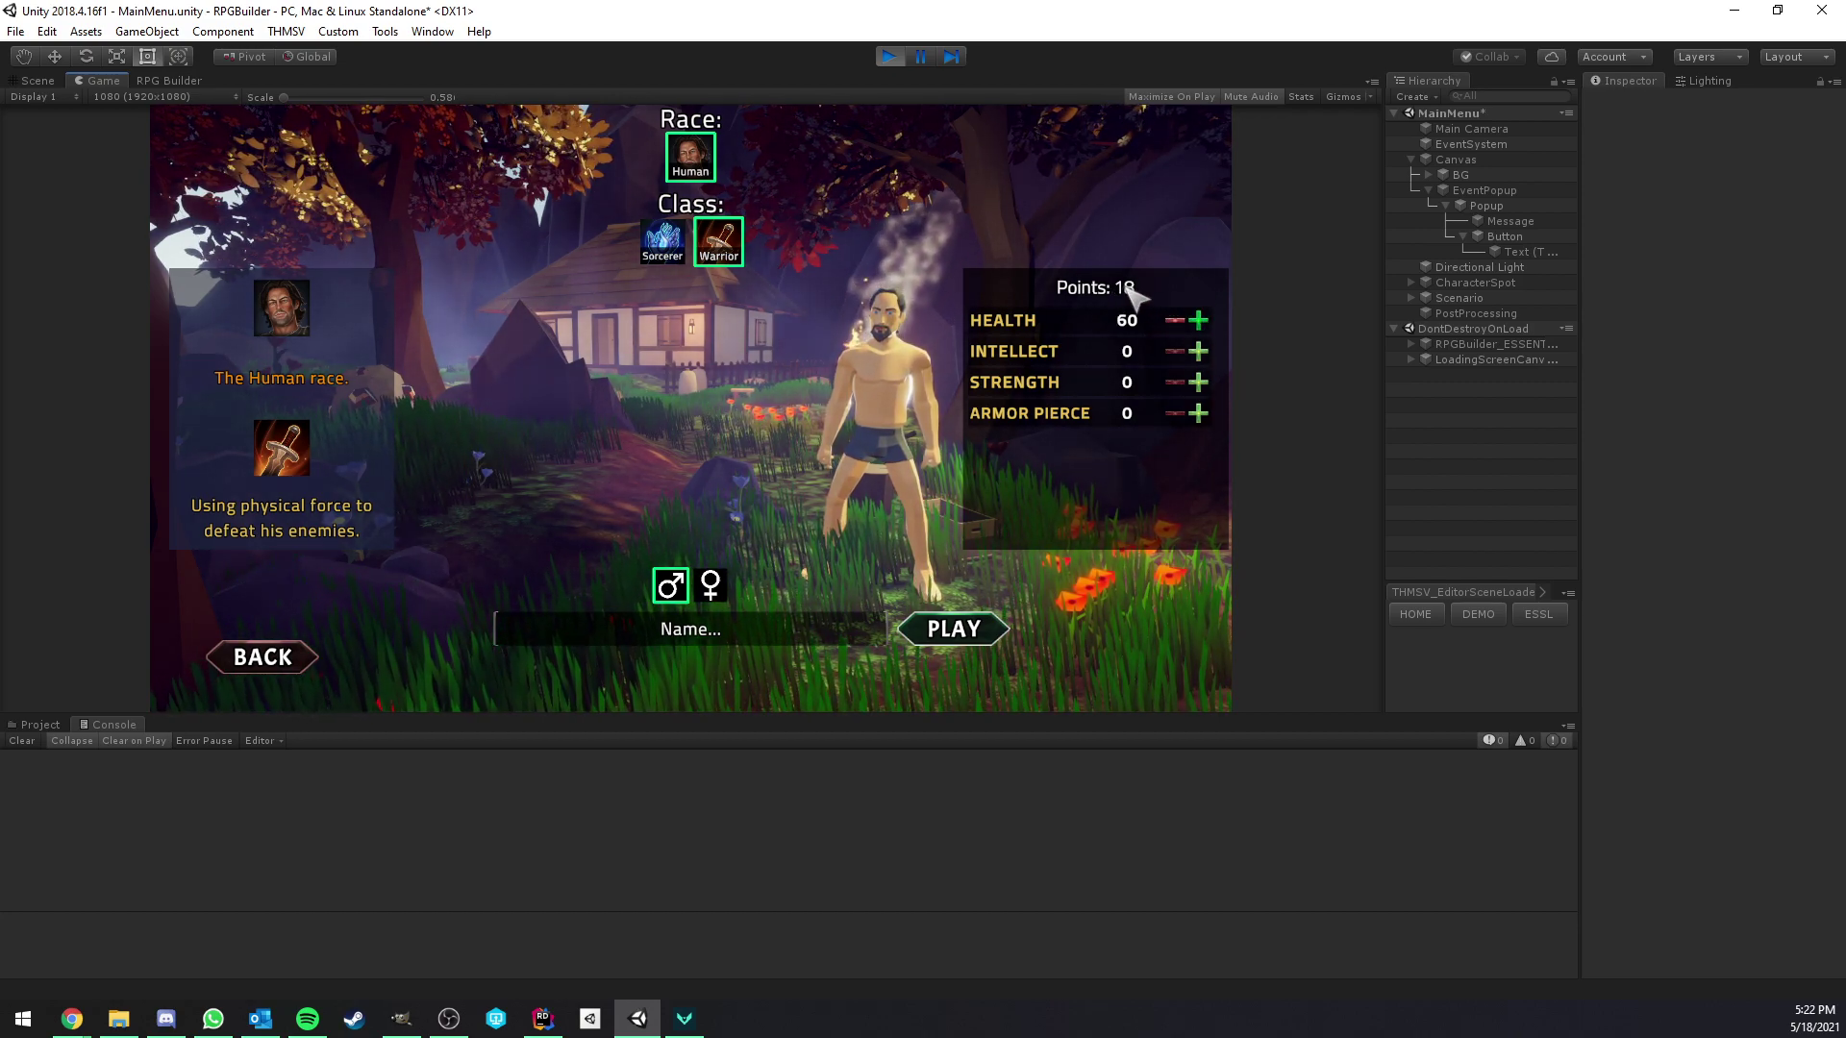
pyautogui.click(1172, 321)
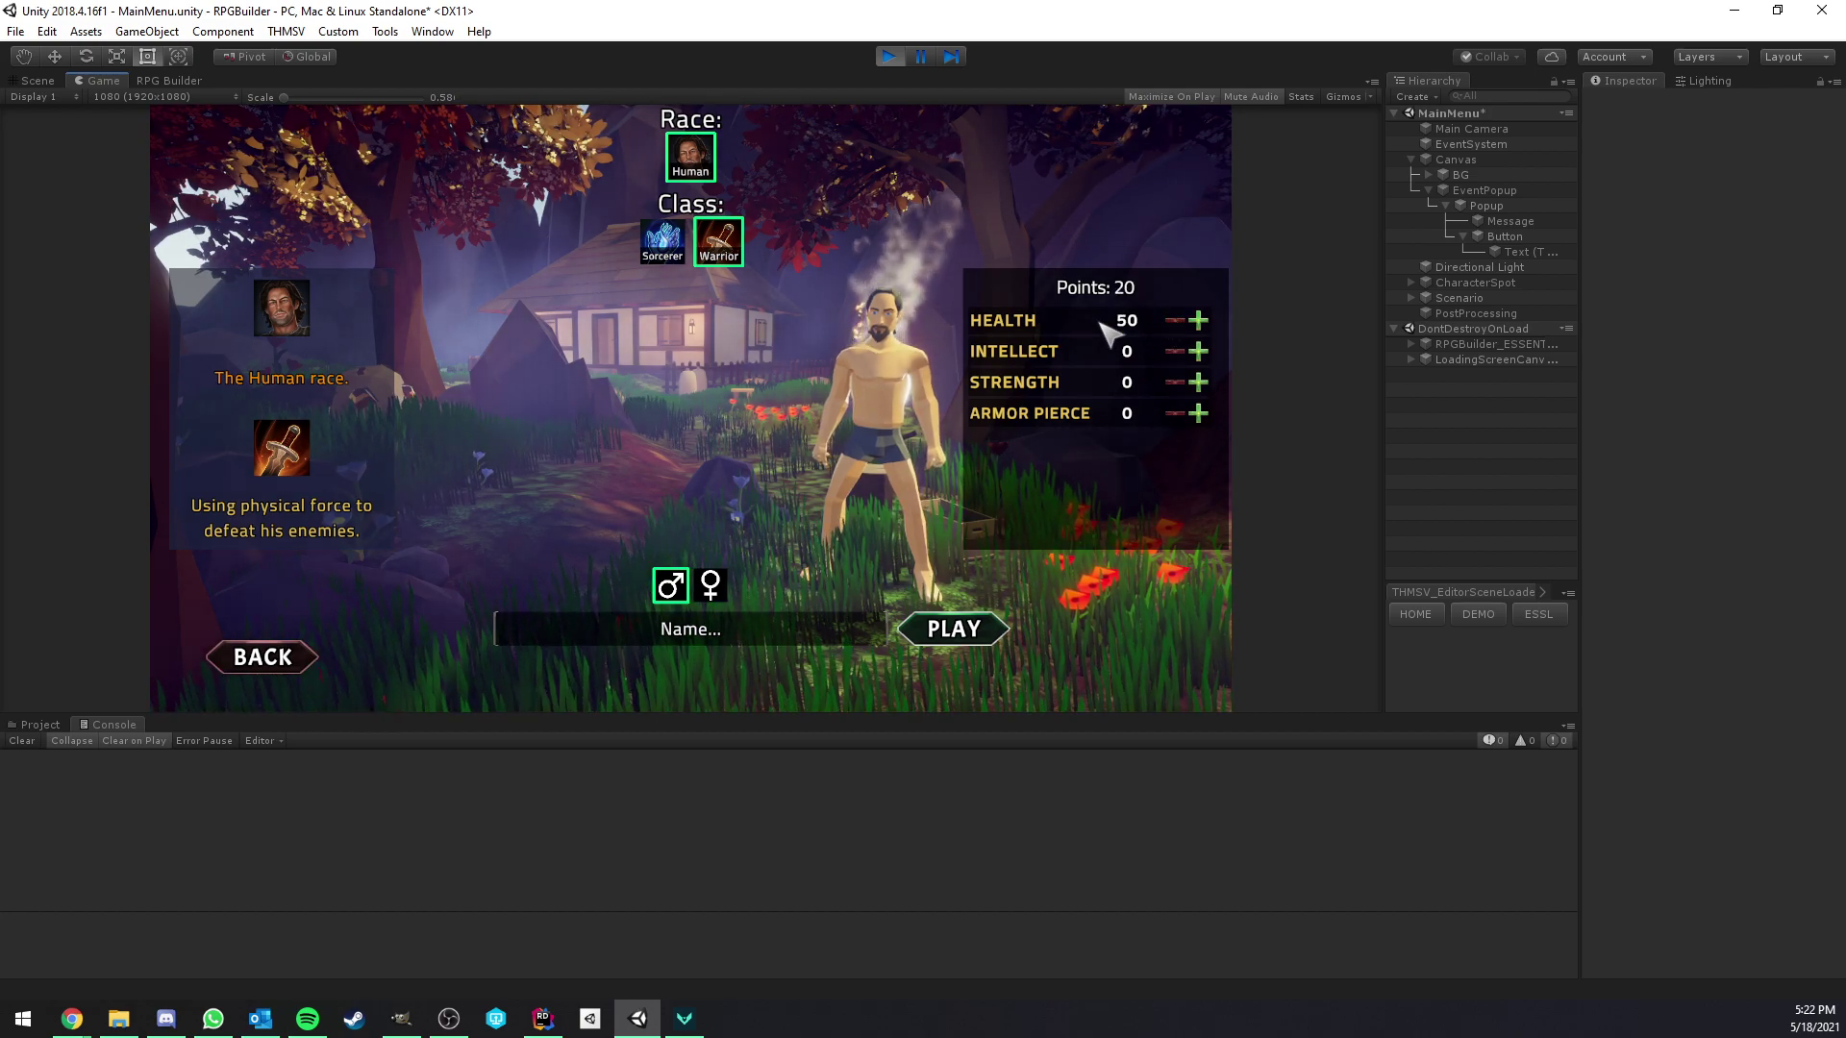
pyautogui.click(1197, 320)
# - Open the Human race's stat allocation settings in a maximized editor, and review Health's cost and amount added
pyautogui.click(173, 80)
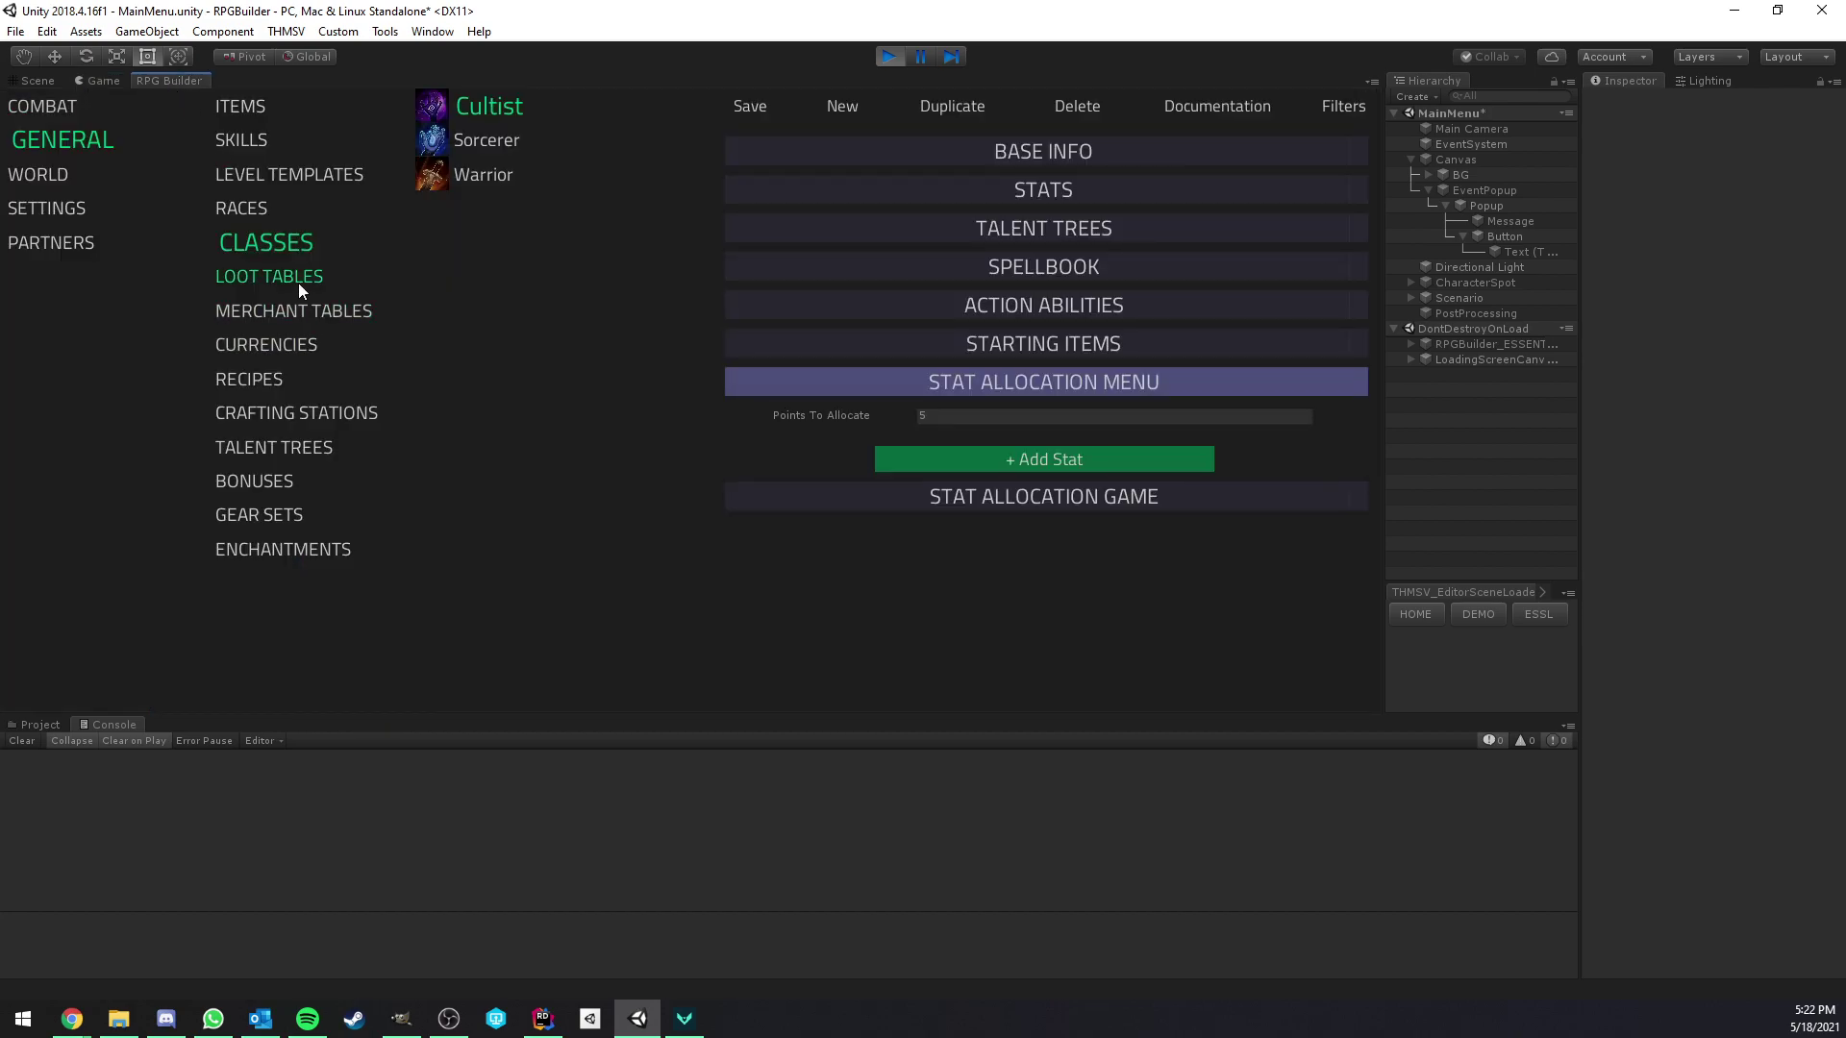
pyautogui.click(230, 208)
pyautogui.scroll(-3, 882, 389)
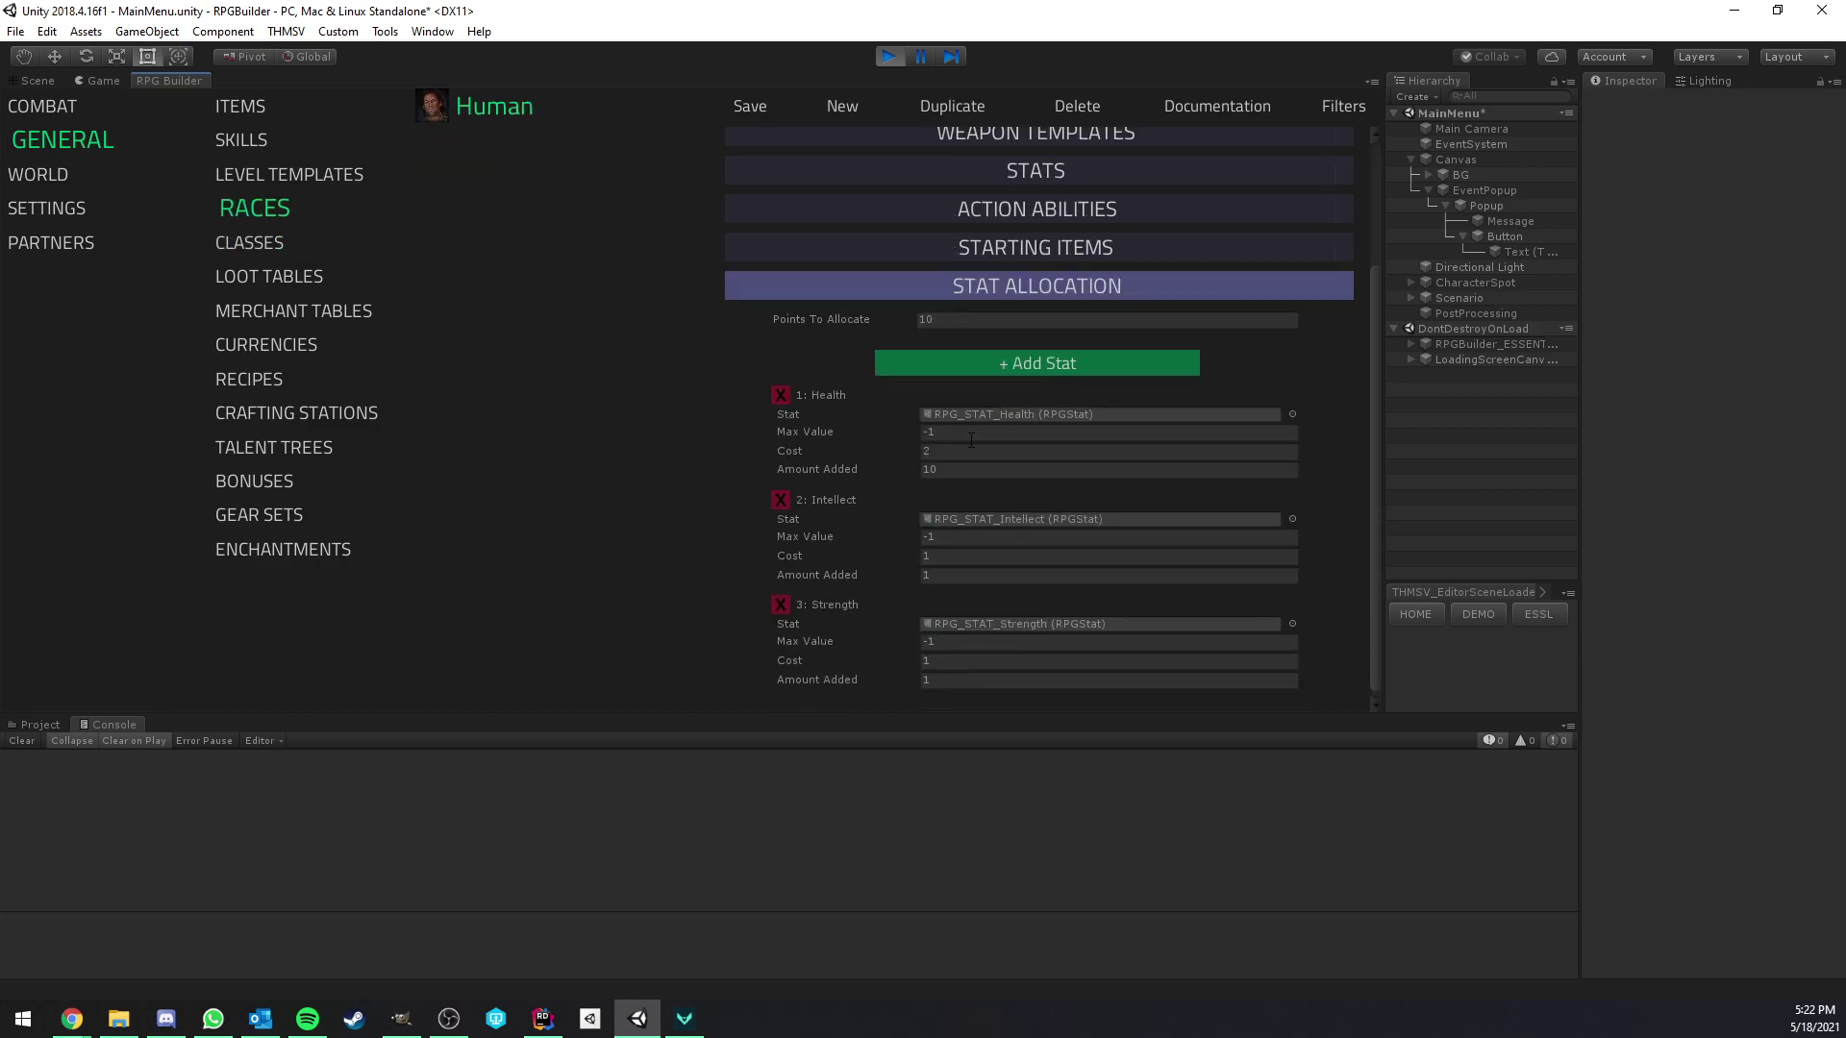
pyautogui.hotkey('shift', 'space')
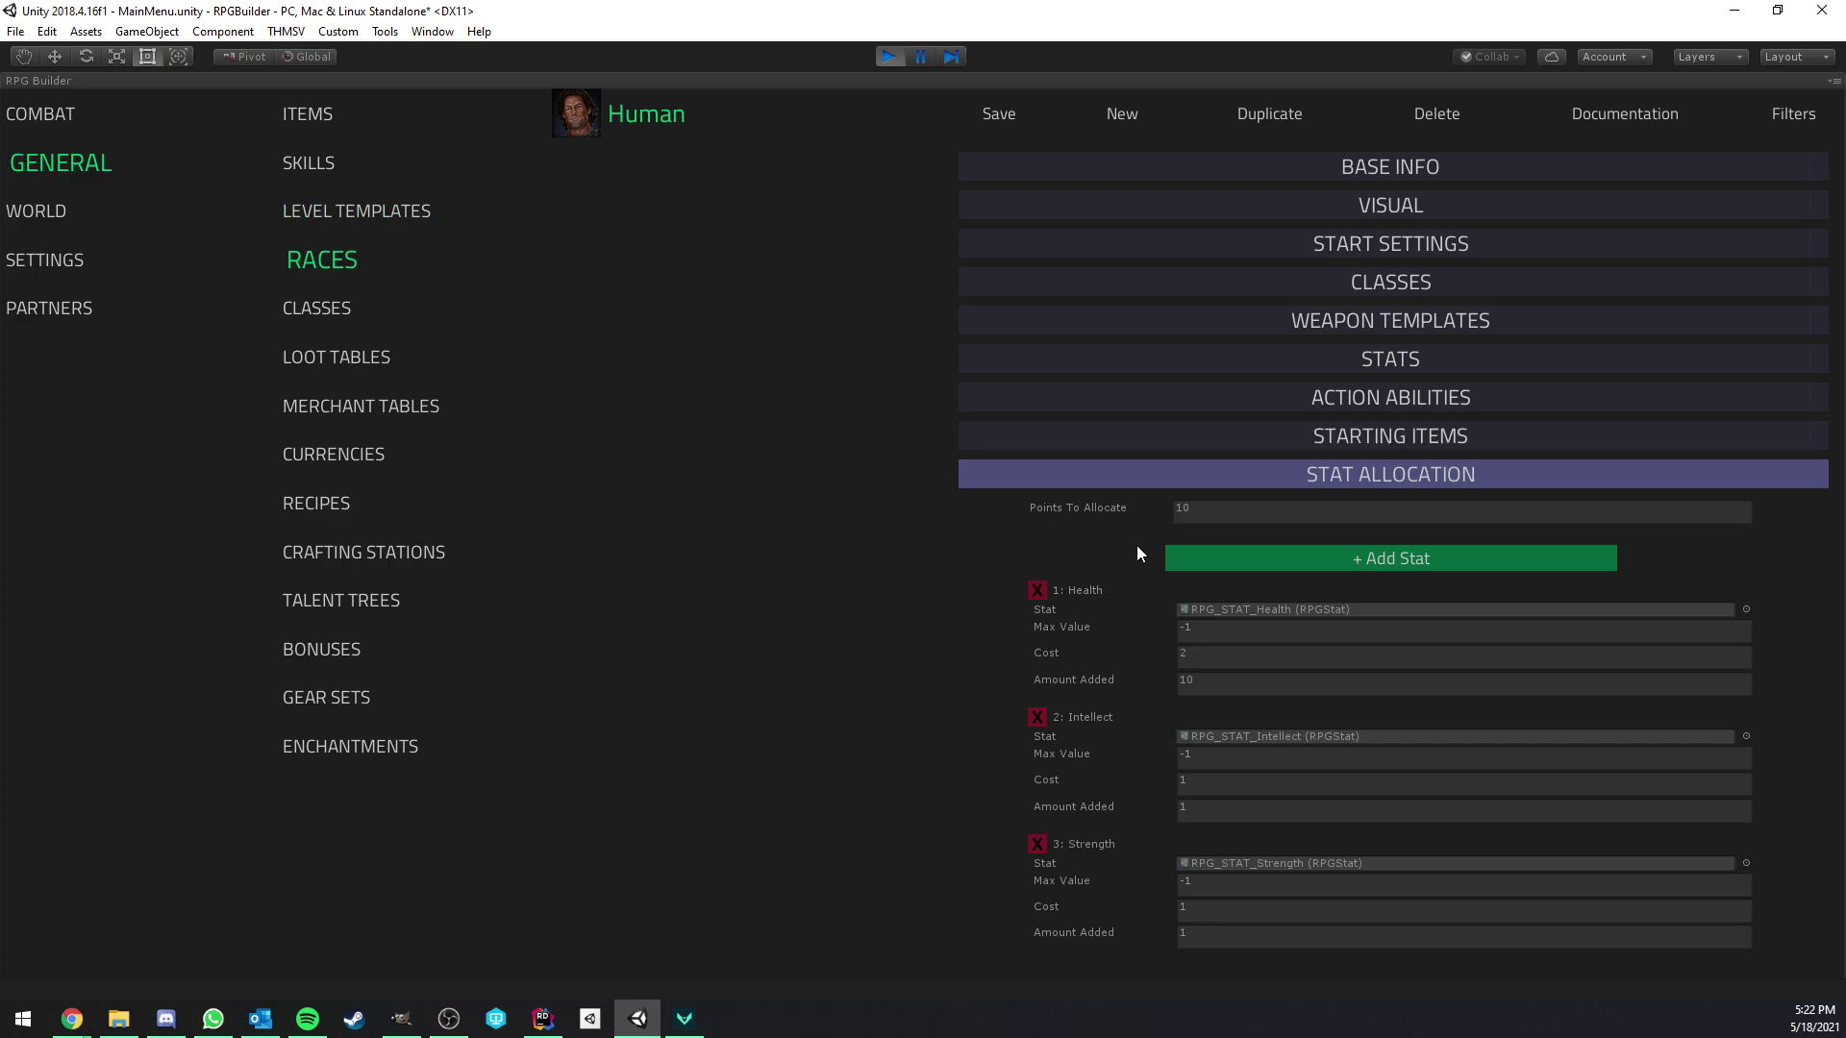
pyautogui.click(1223, 655)
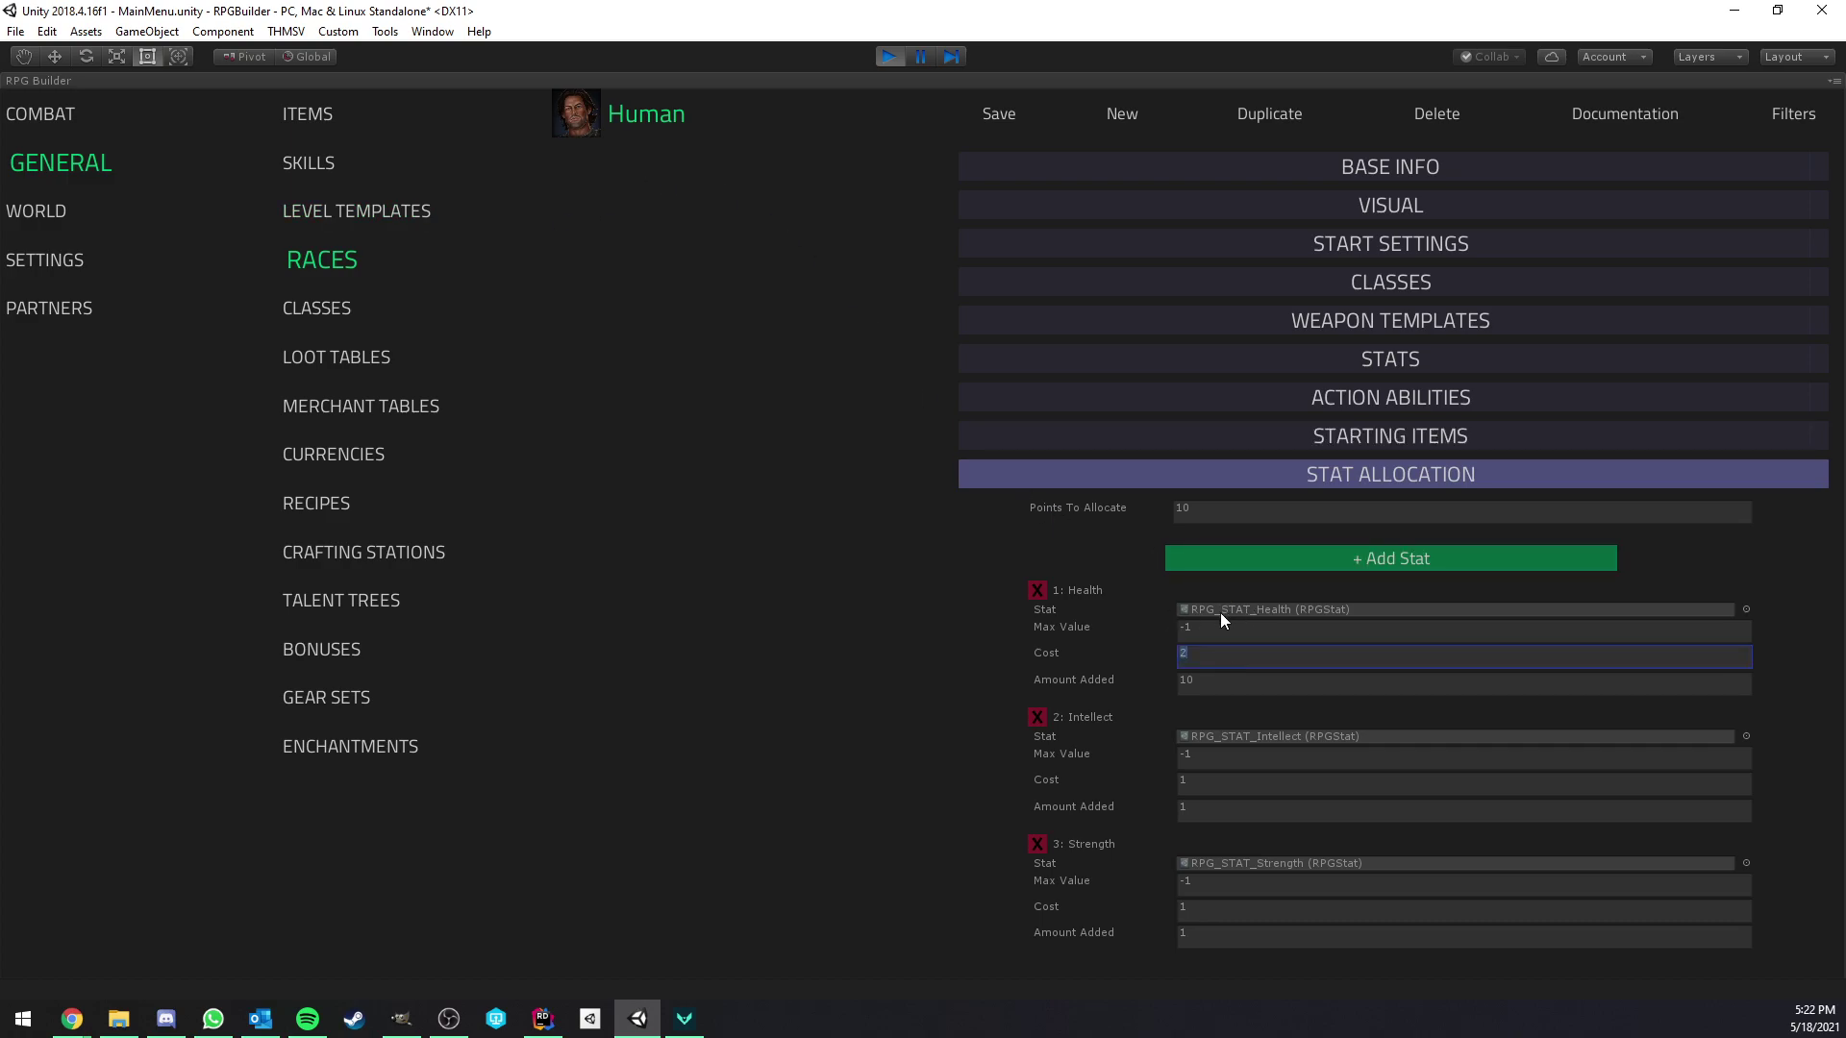
pyautogui.click(1214, 680)
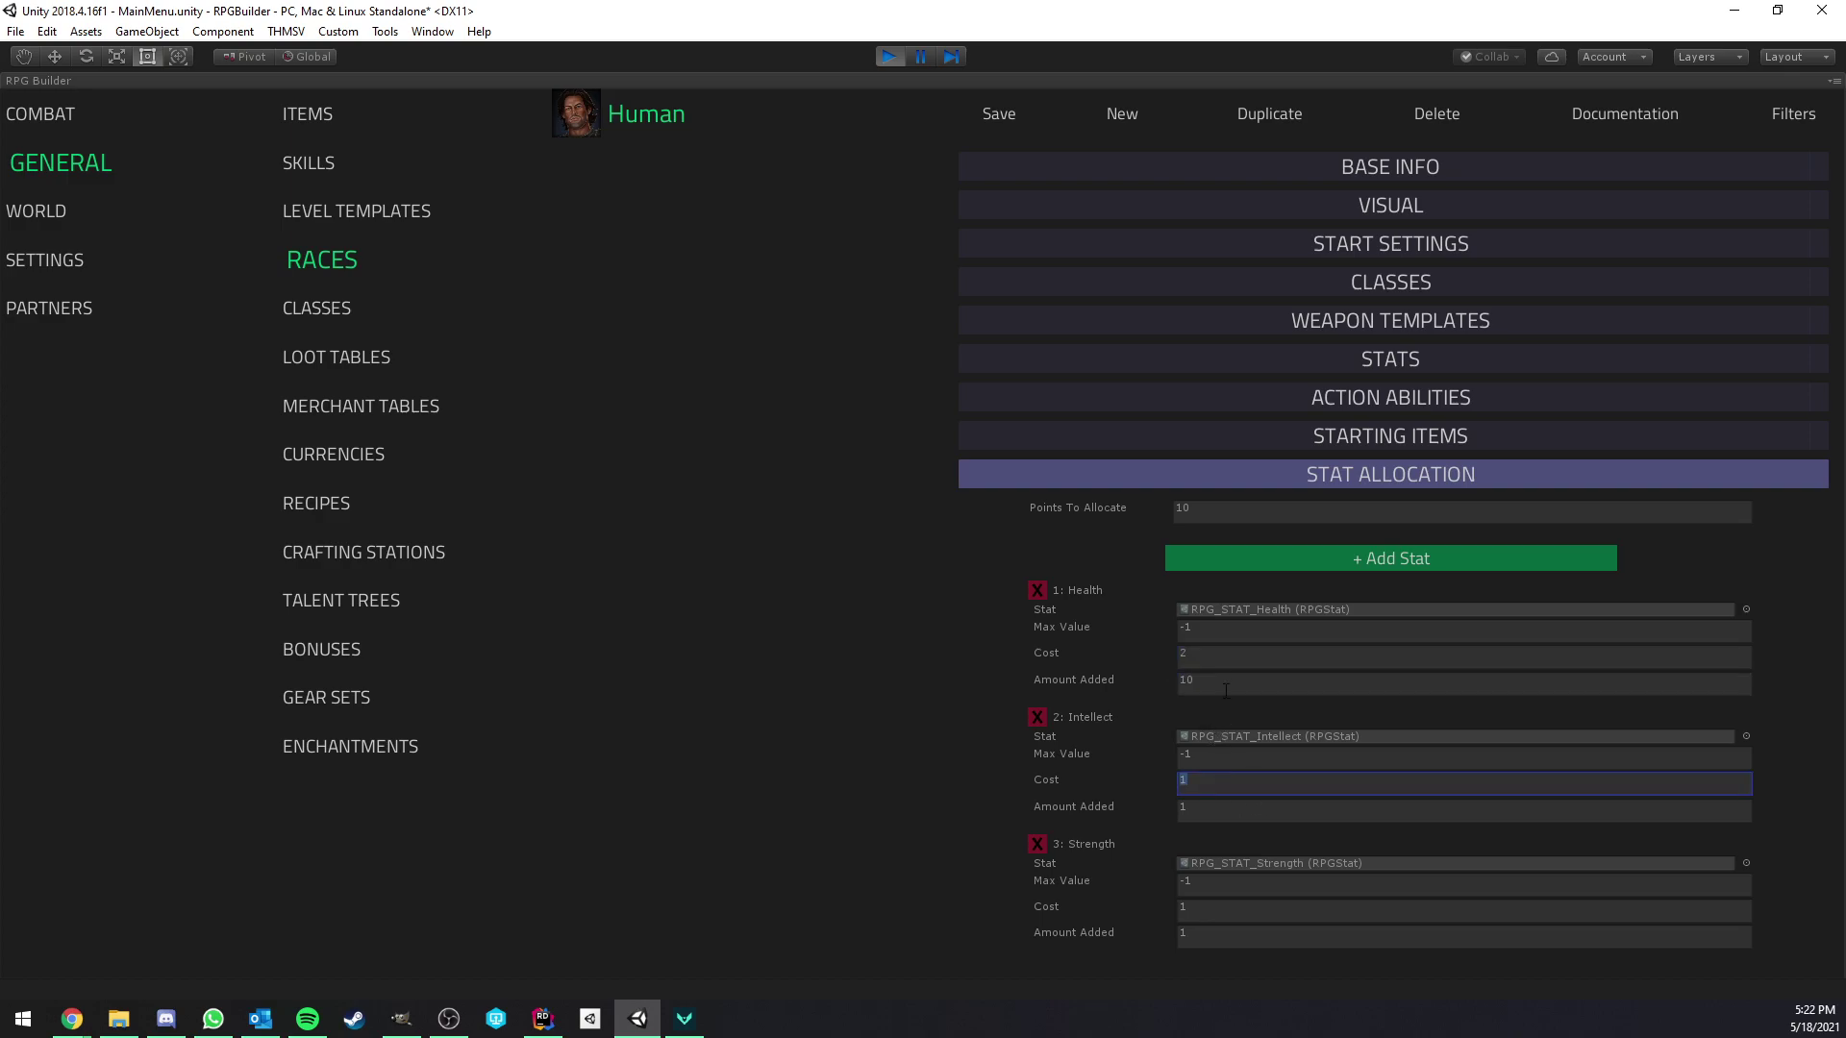
pyautogui.click(1219, 658)
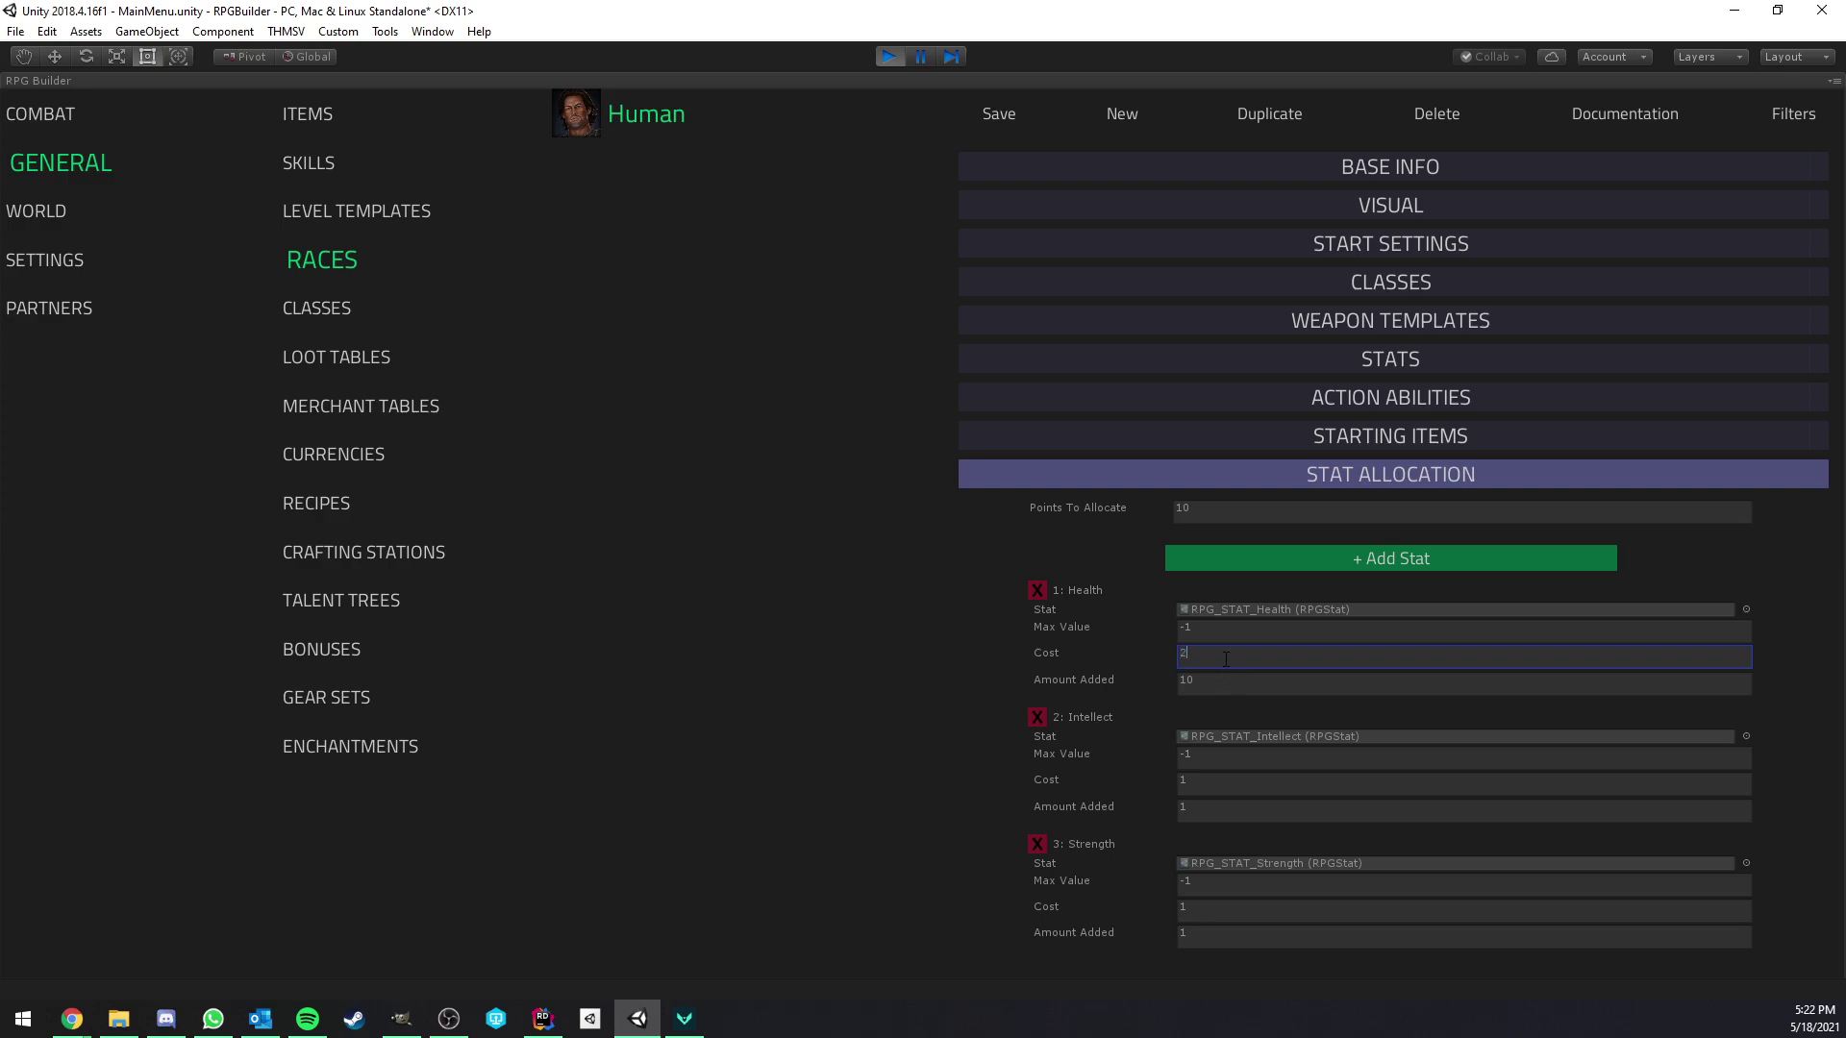
pyautogui.click(1226, 685)
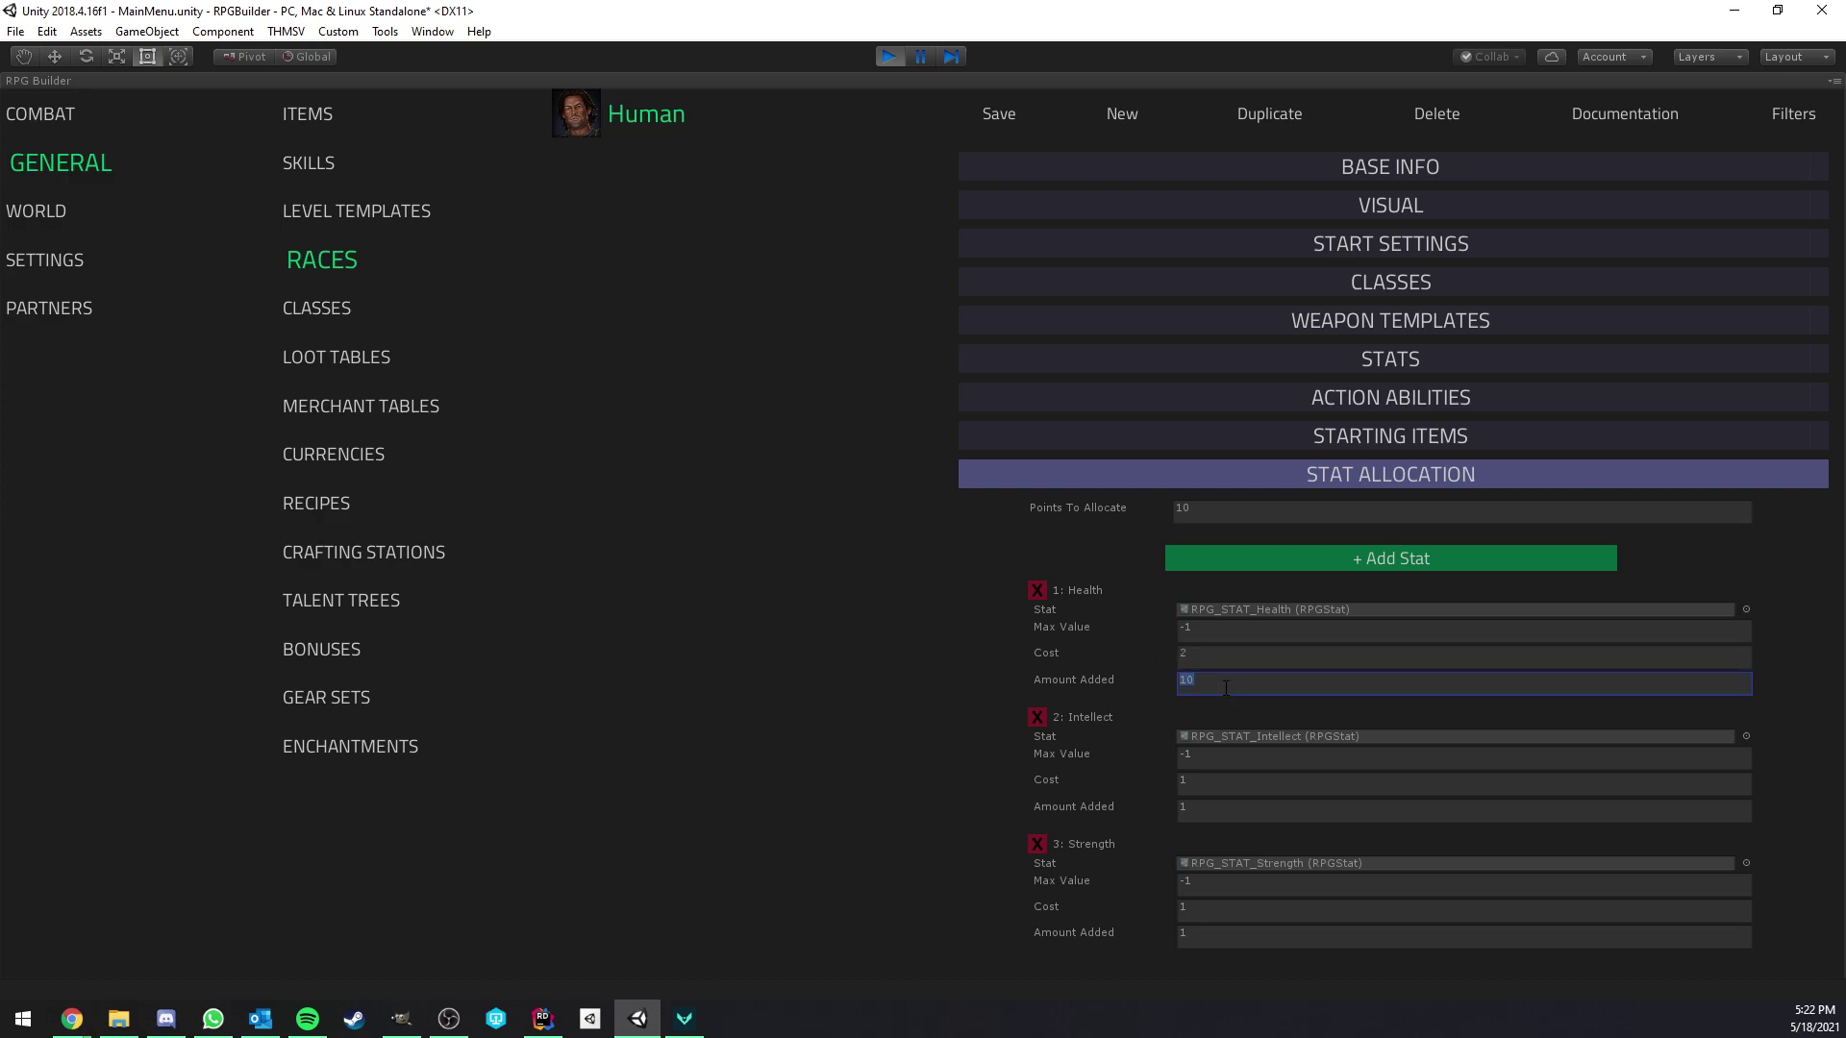
# - Set the Human race's Intellect cost to 5 and amount added to 2, save the race, and restore the editor layout
pyautogui.click(1228, 786)
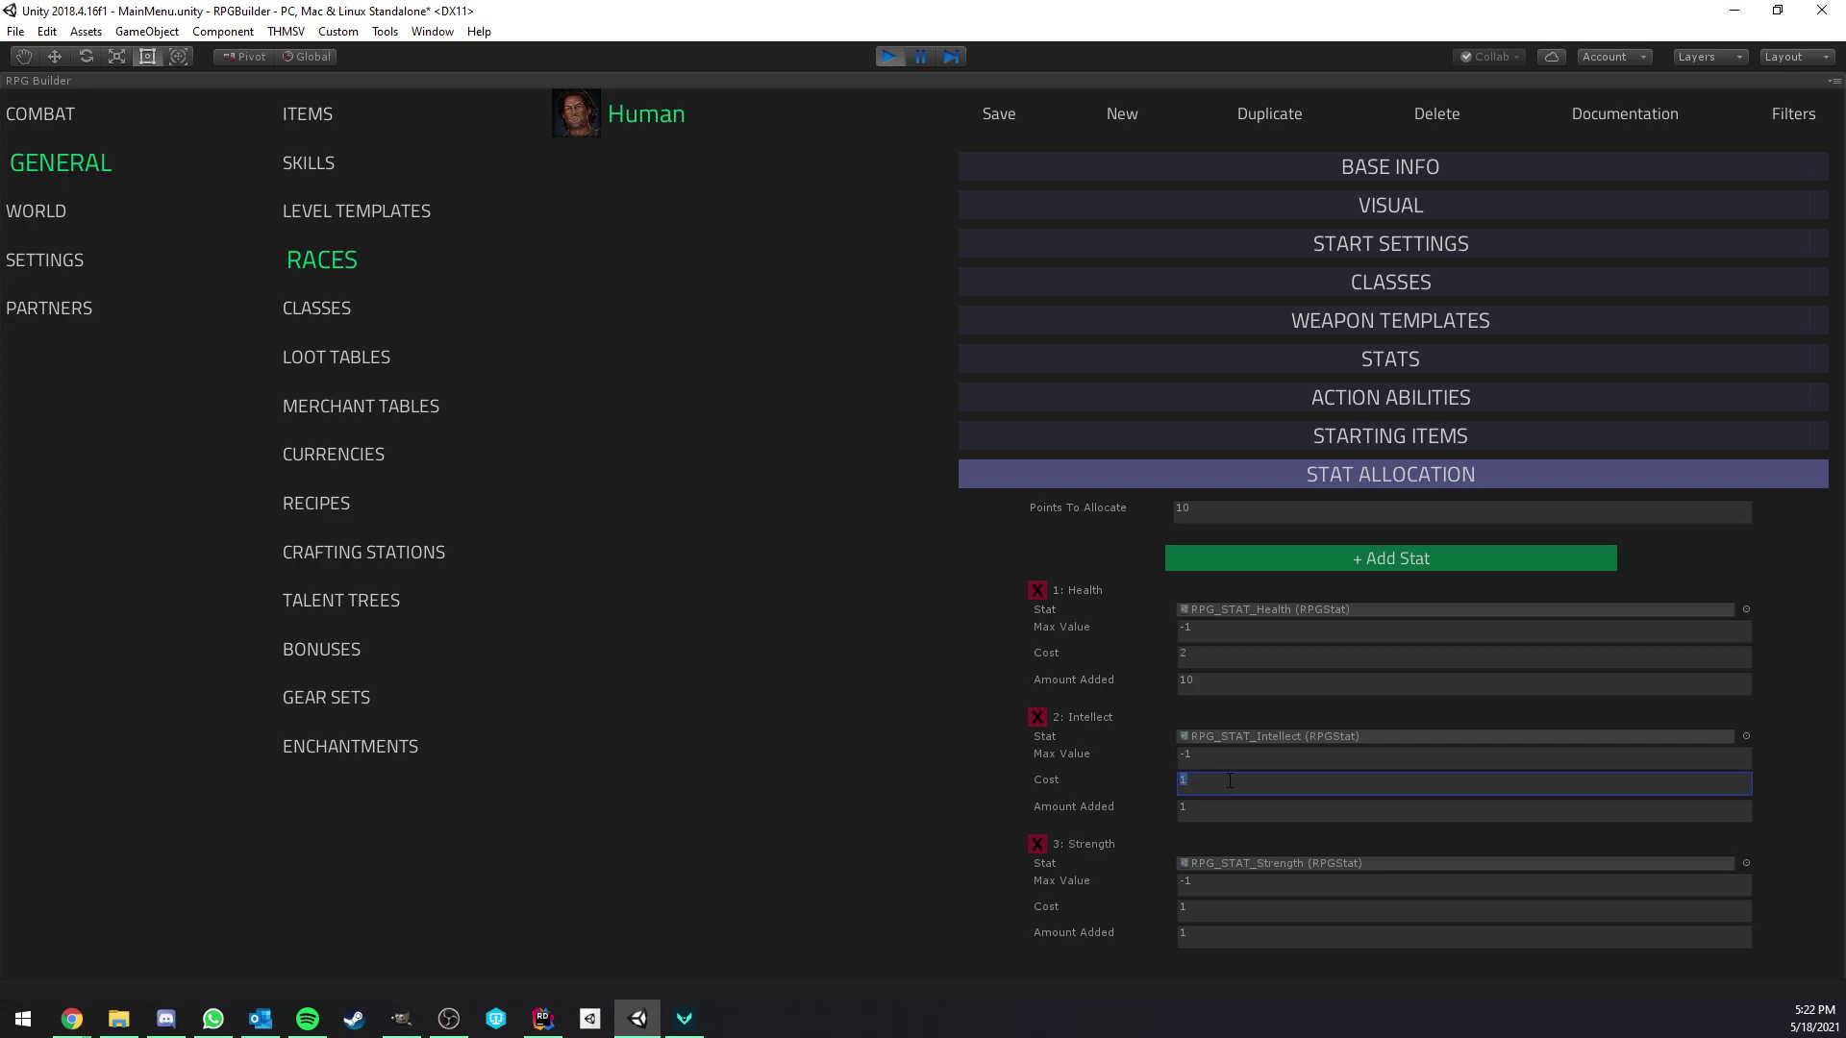
pyautogui.click(1208, 808)
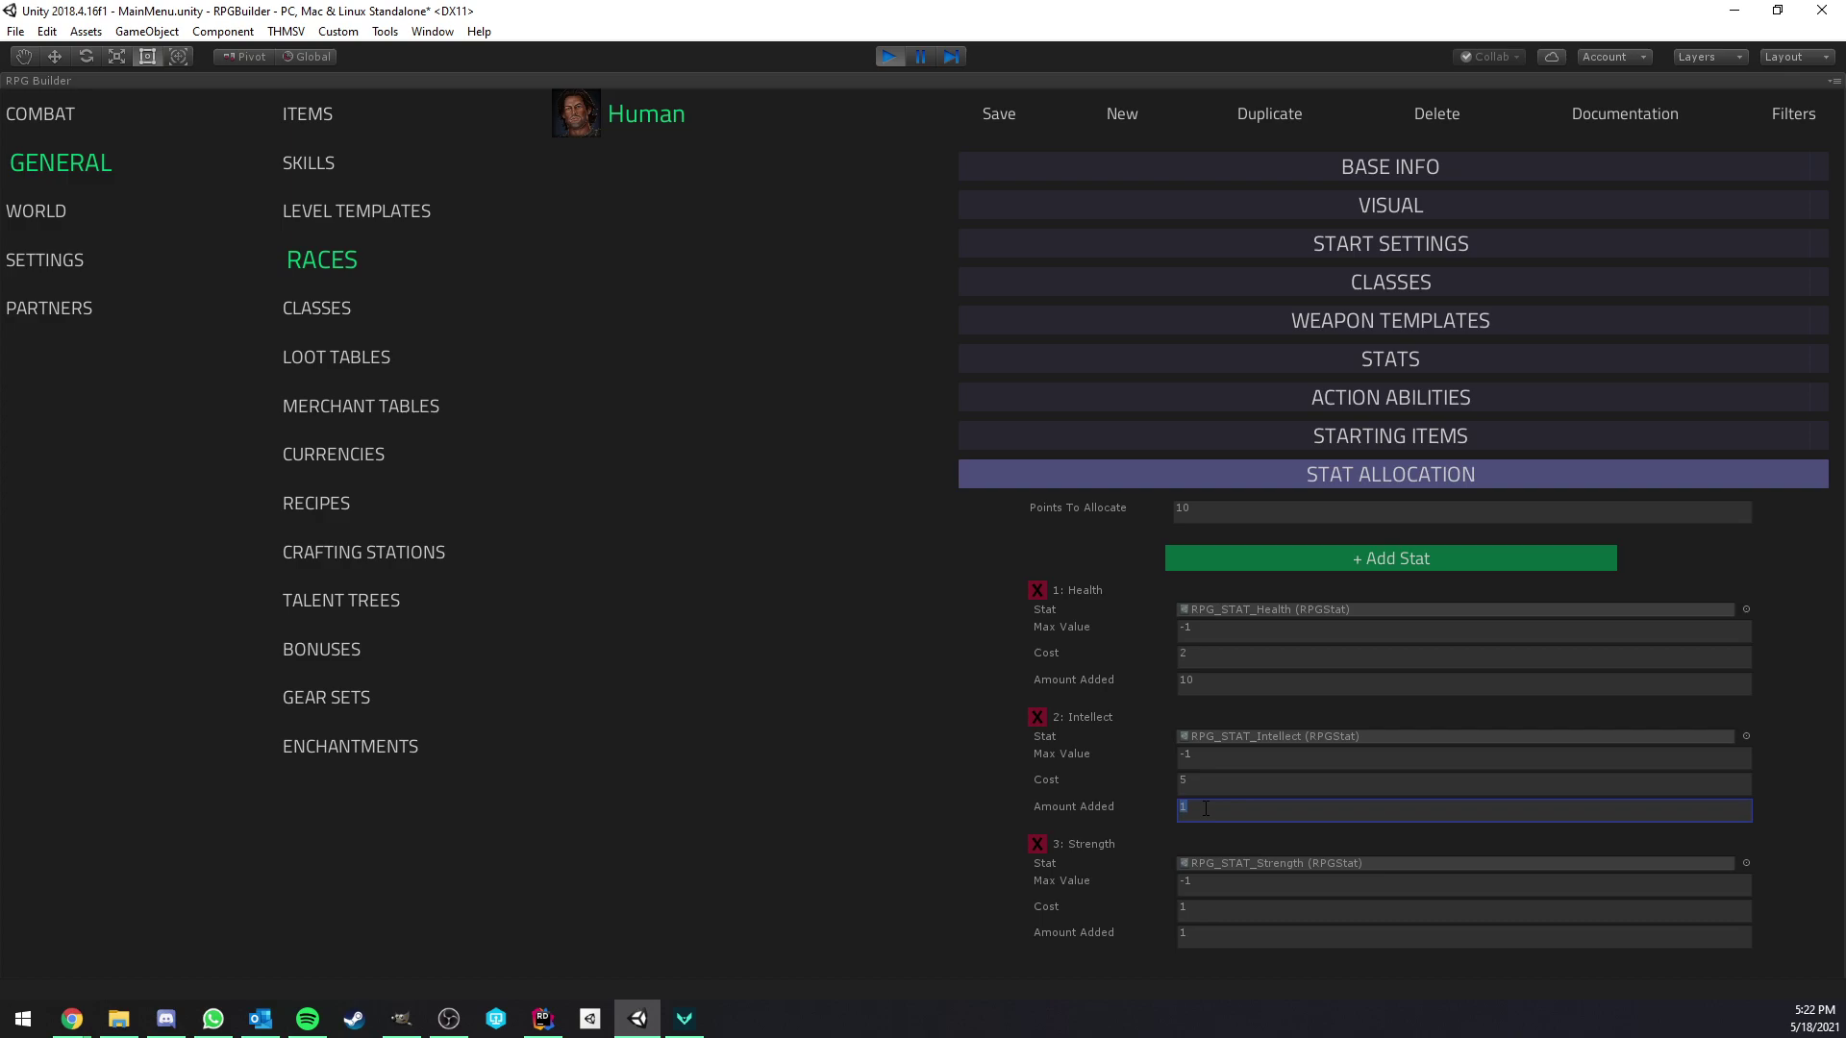
pyautogui.click(997, 116)
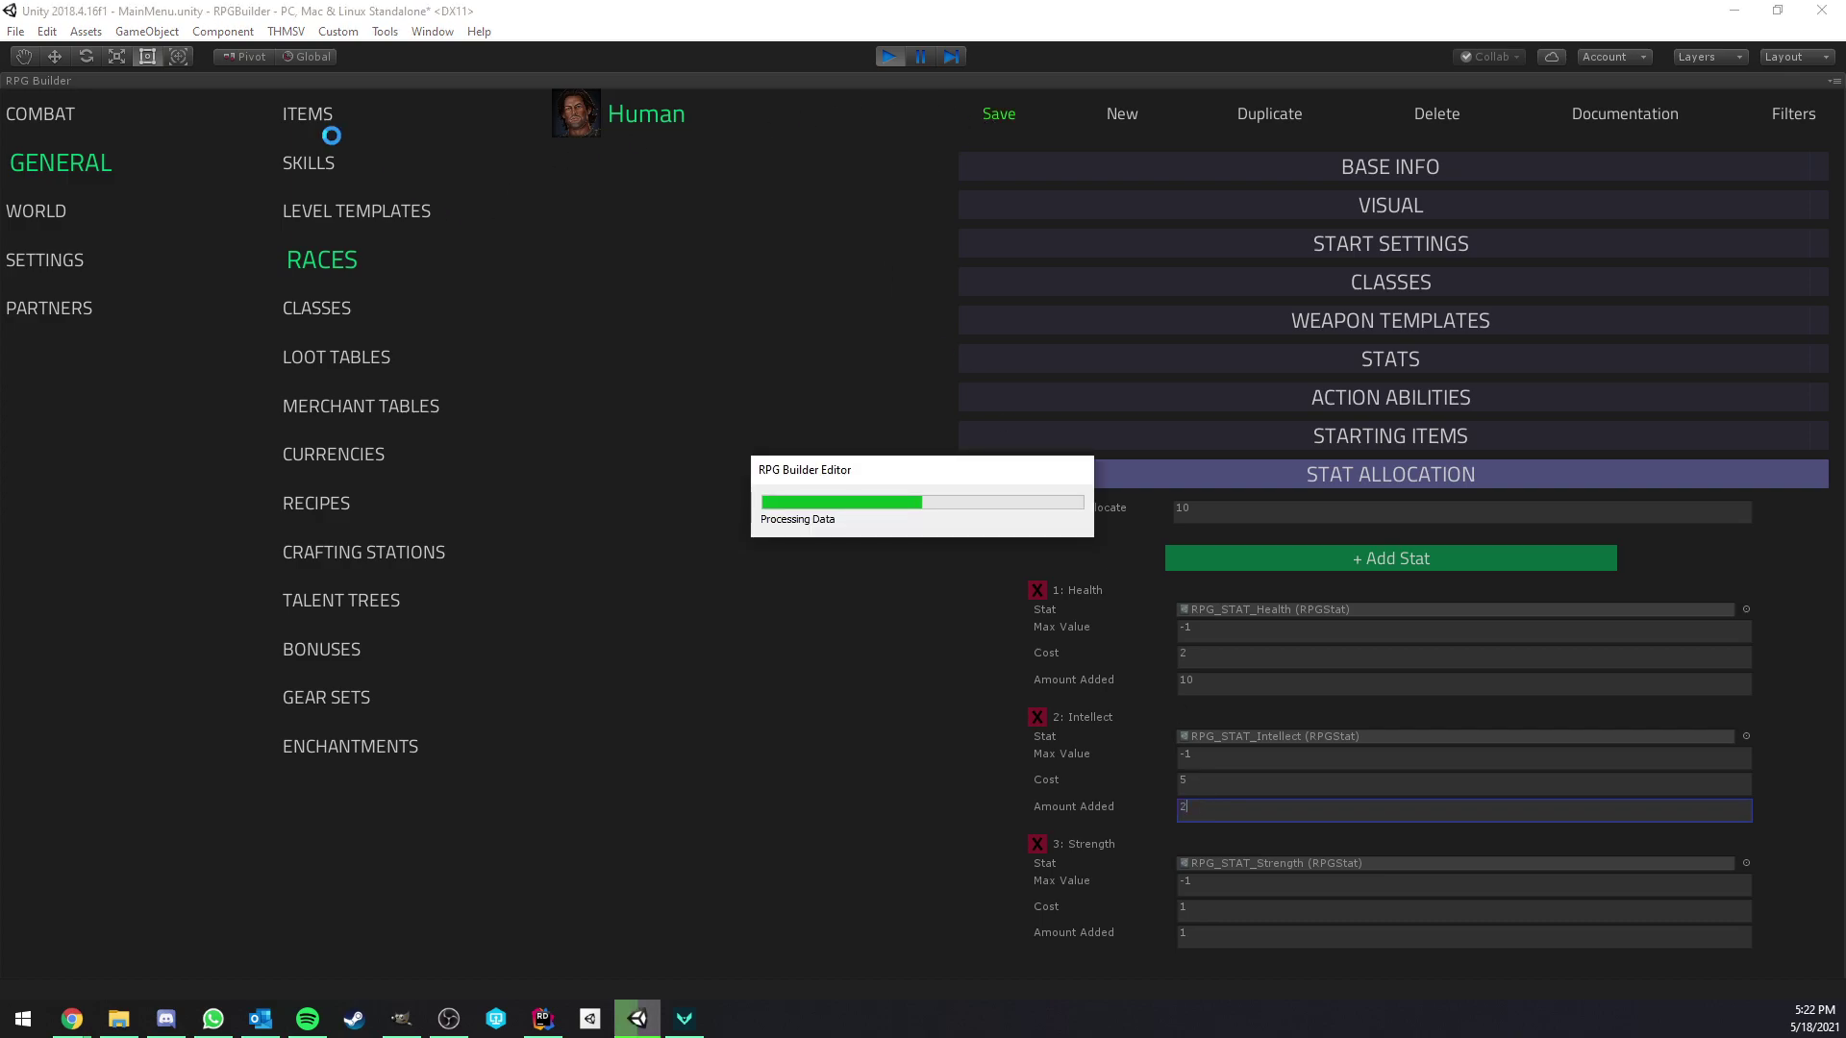
pyautogui.rightClick(90, 83)
pyautogui.click(148, 98)
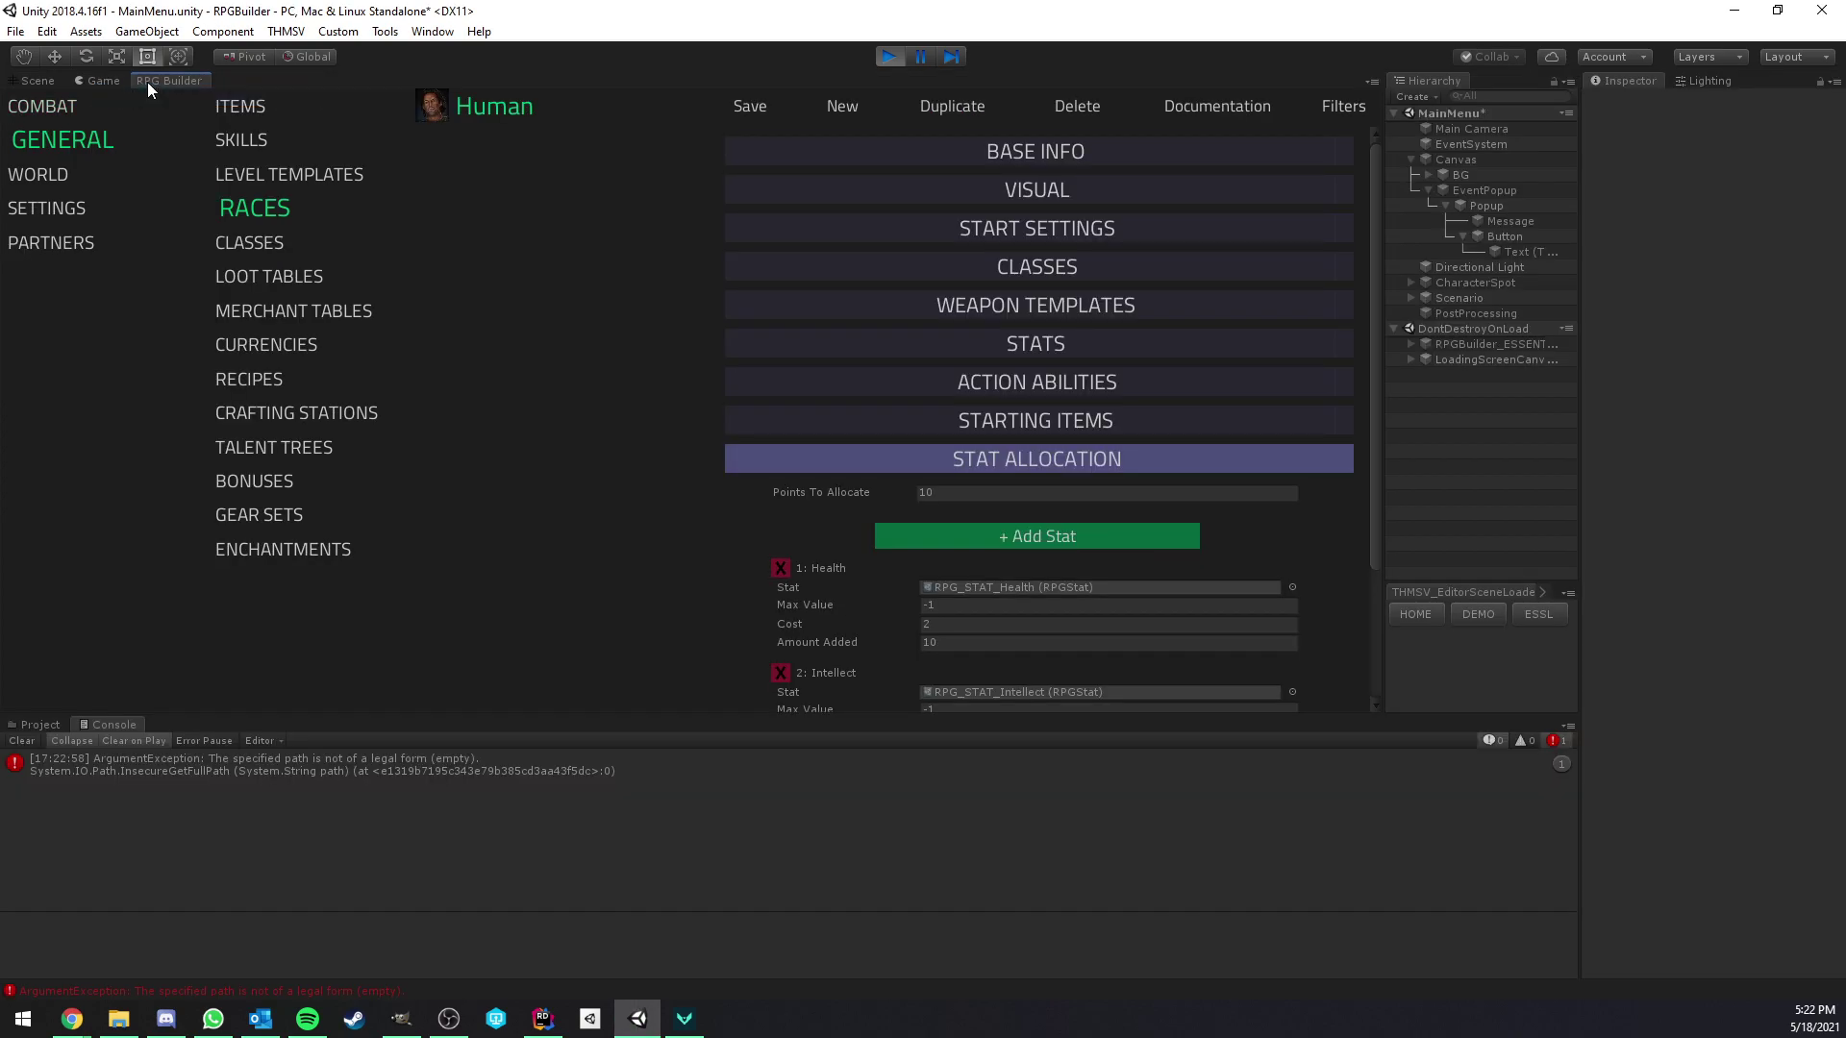
# - Return to the game view and test adding and removing Intellect, ending with Intellect at 2
pyautogui.click(103, 81)
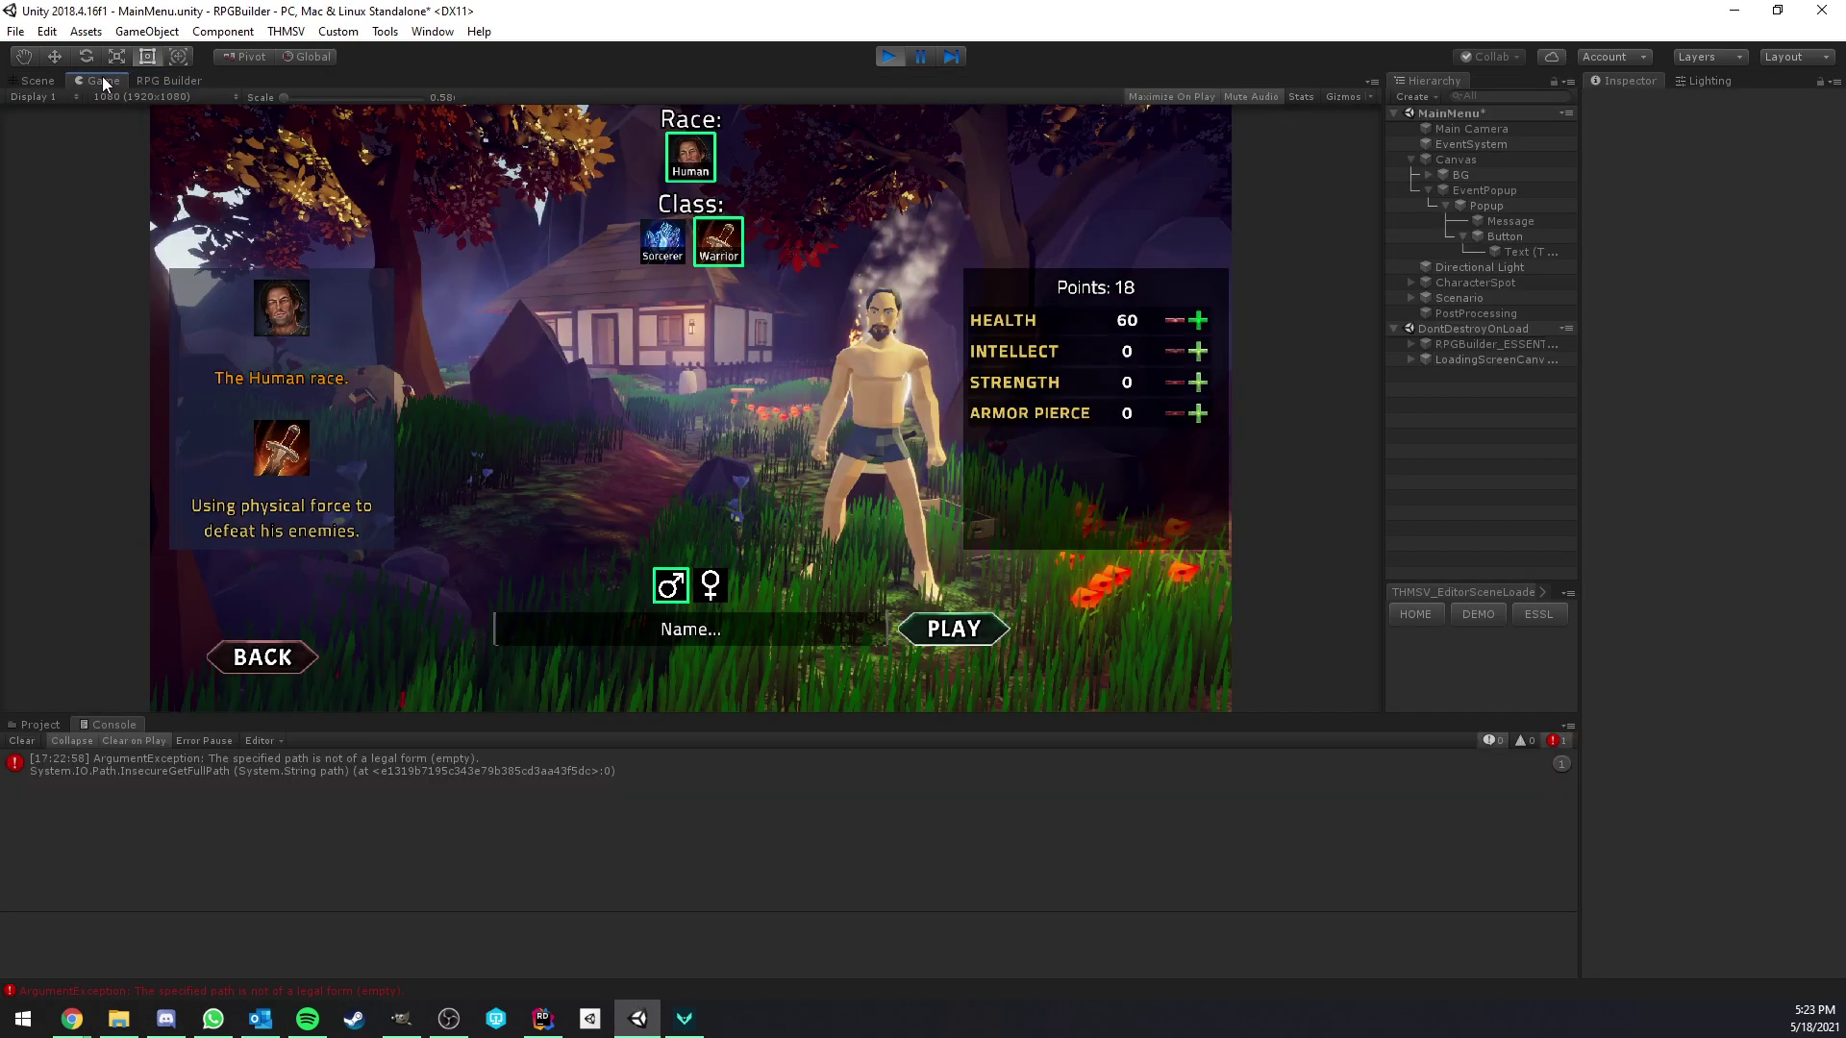
pyautogui.click(1199, 352)
pyautogui.click(1199, 352)
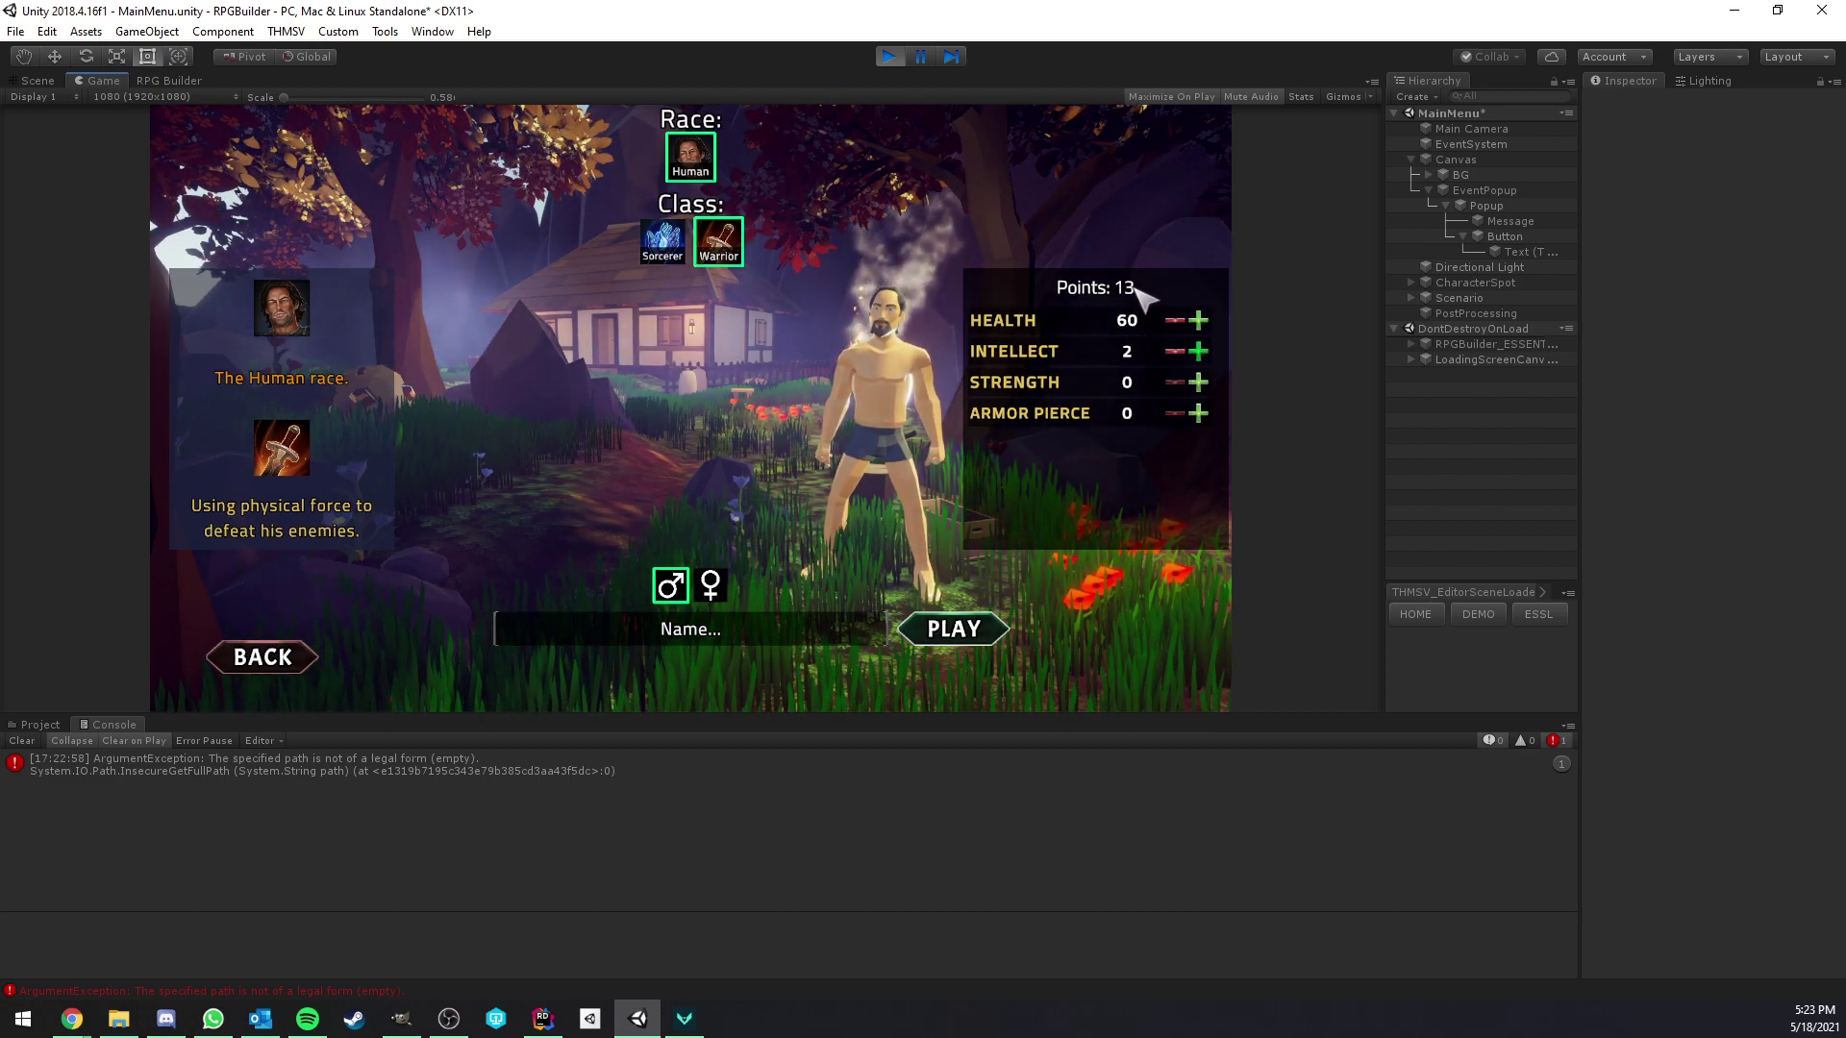
pyautogui.click(1176, 351)
pyautogui.click(1177, 352)
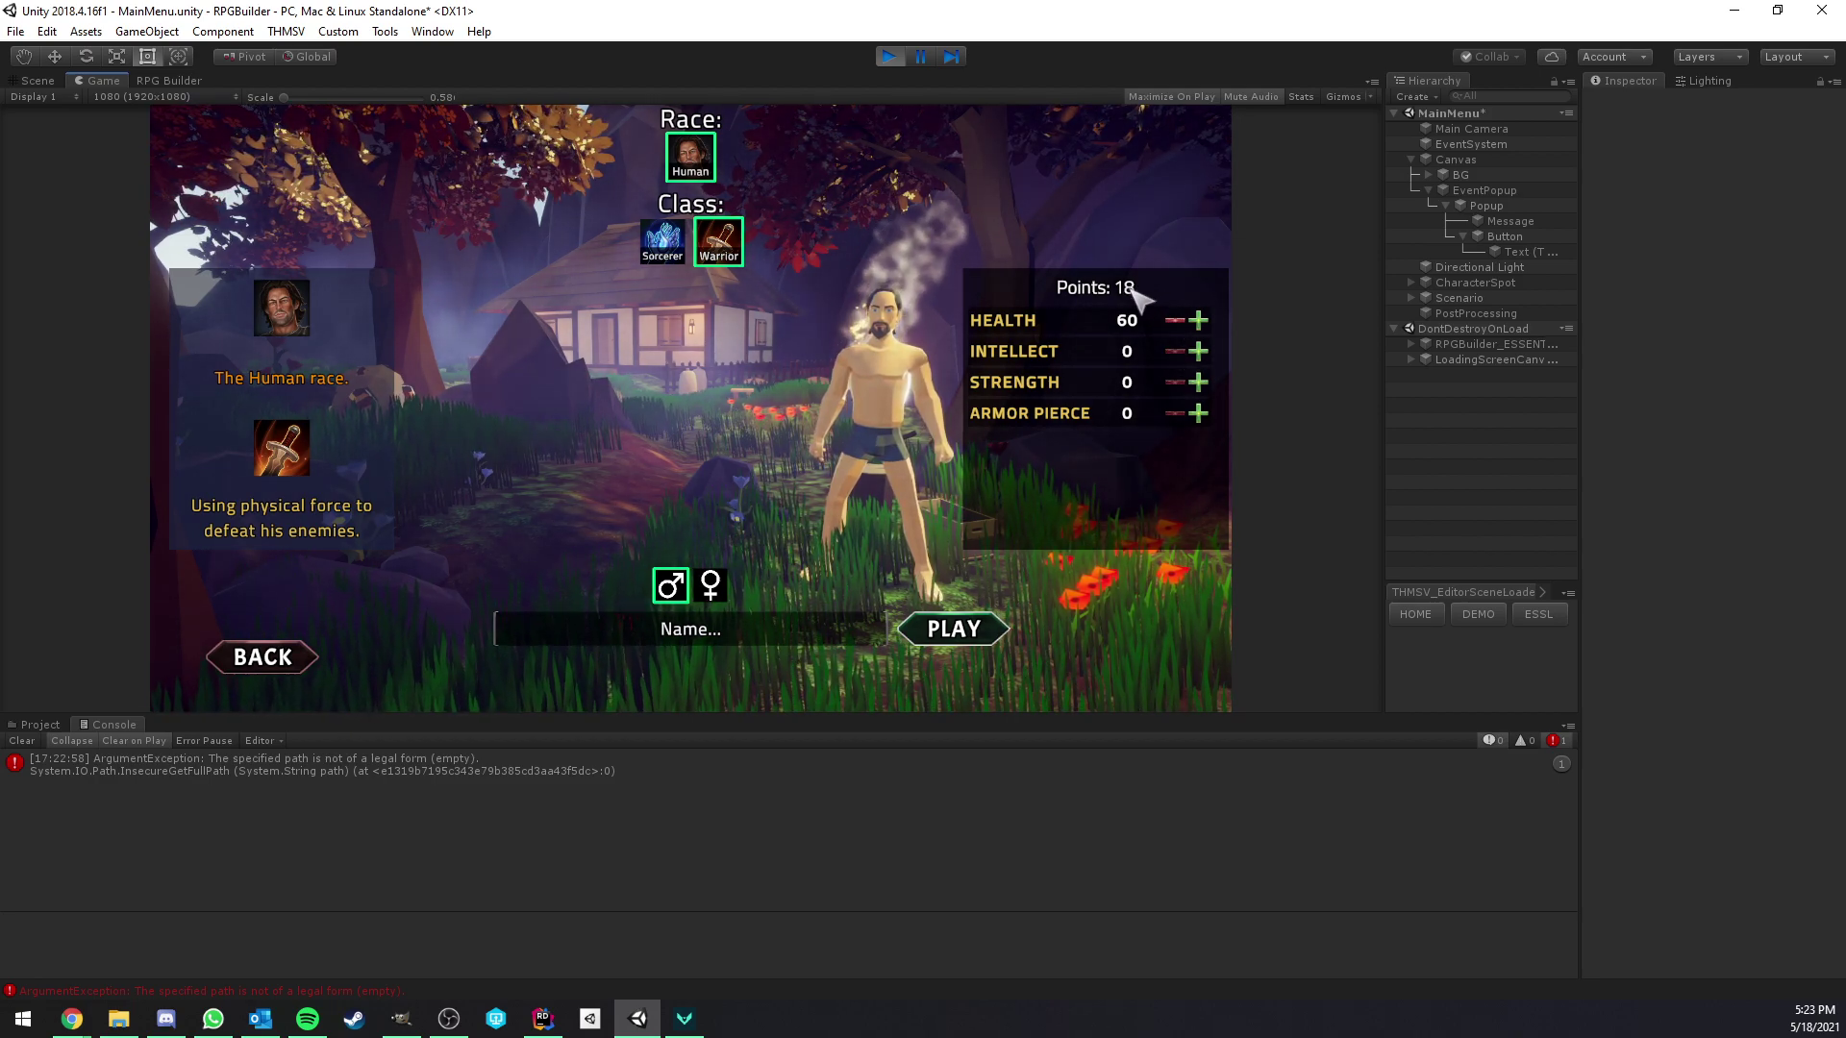
pyautogui.click(1200, 352)
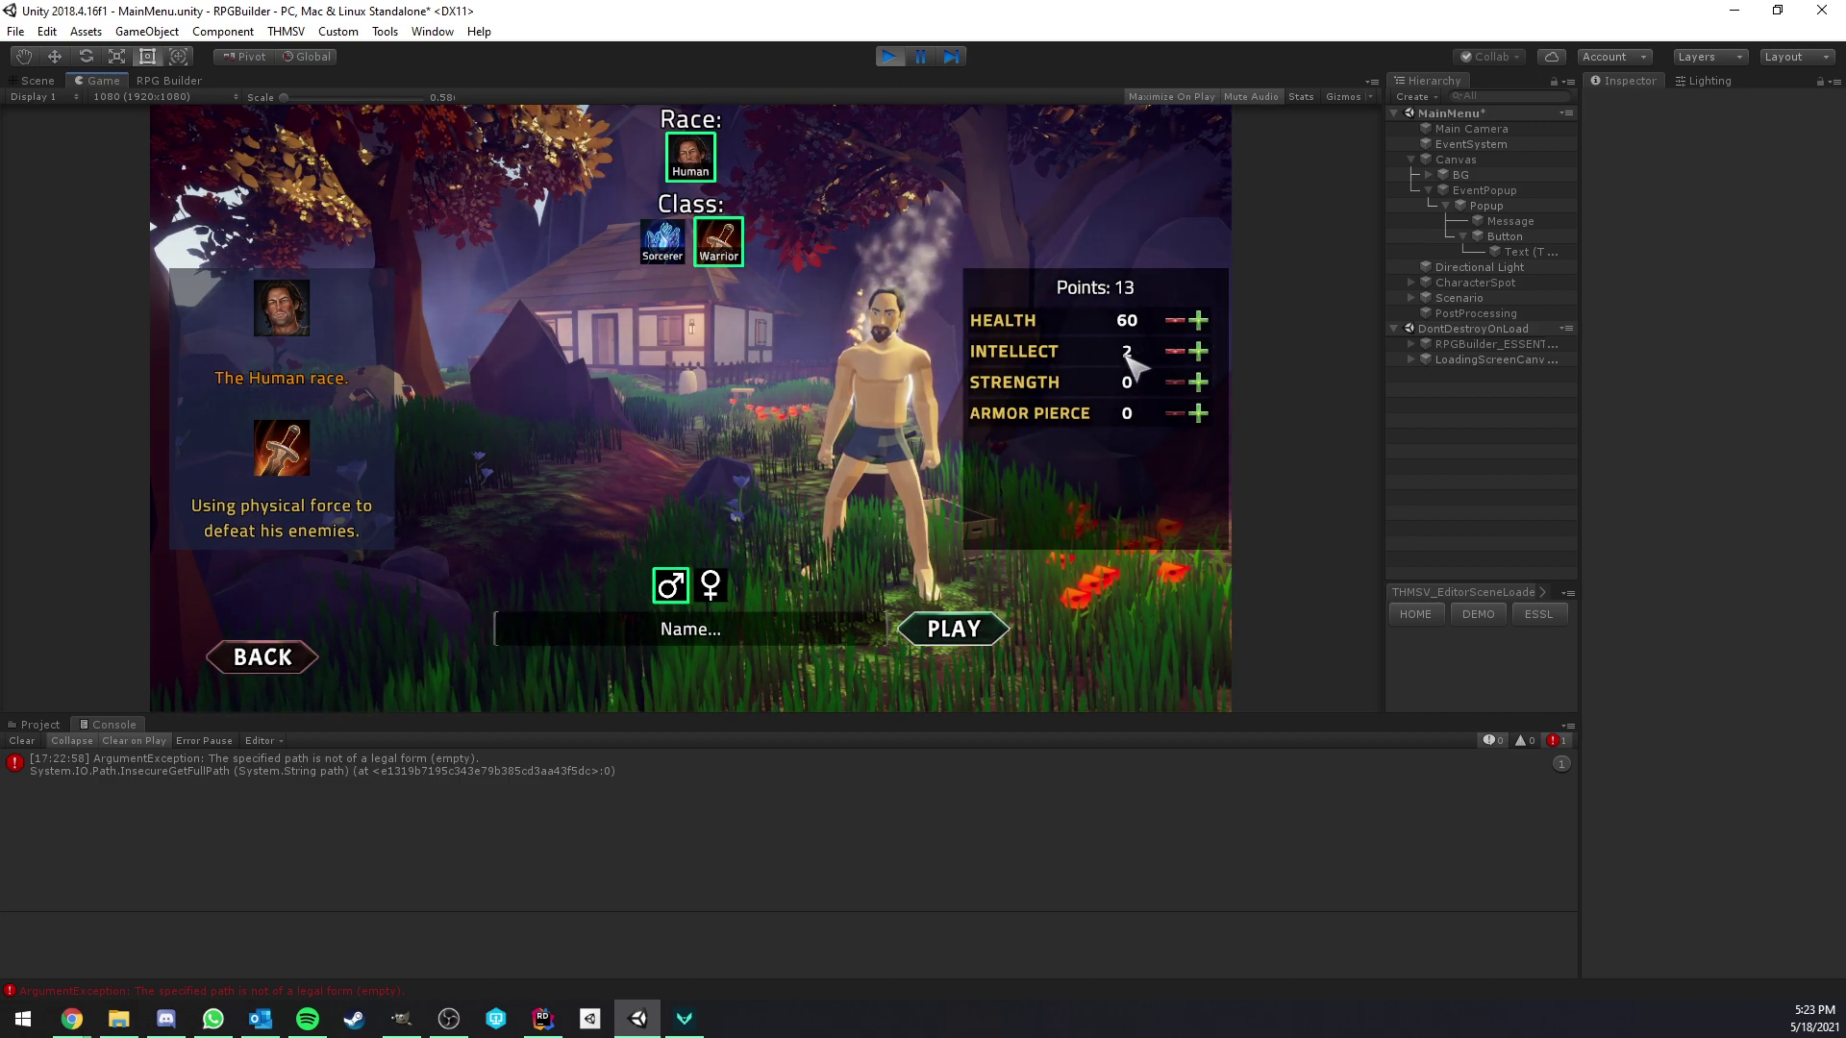
# - Spend the remaining points to raise Strength to 4, Health to 100, and Armor Pierce to 1
pyautogui.click(1199, 383)
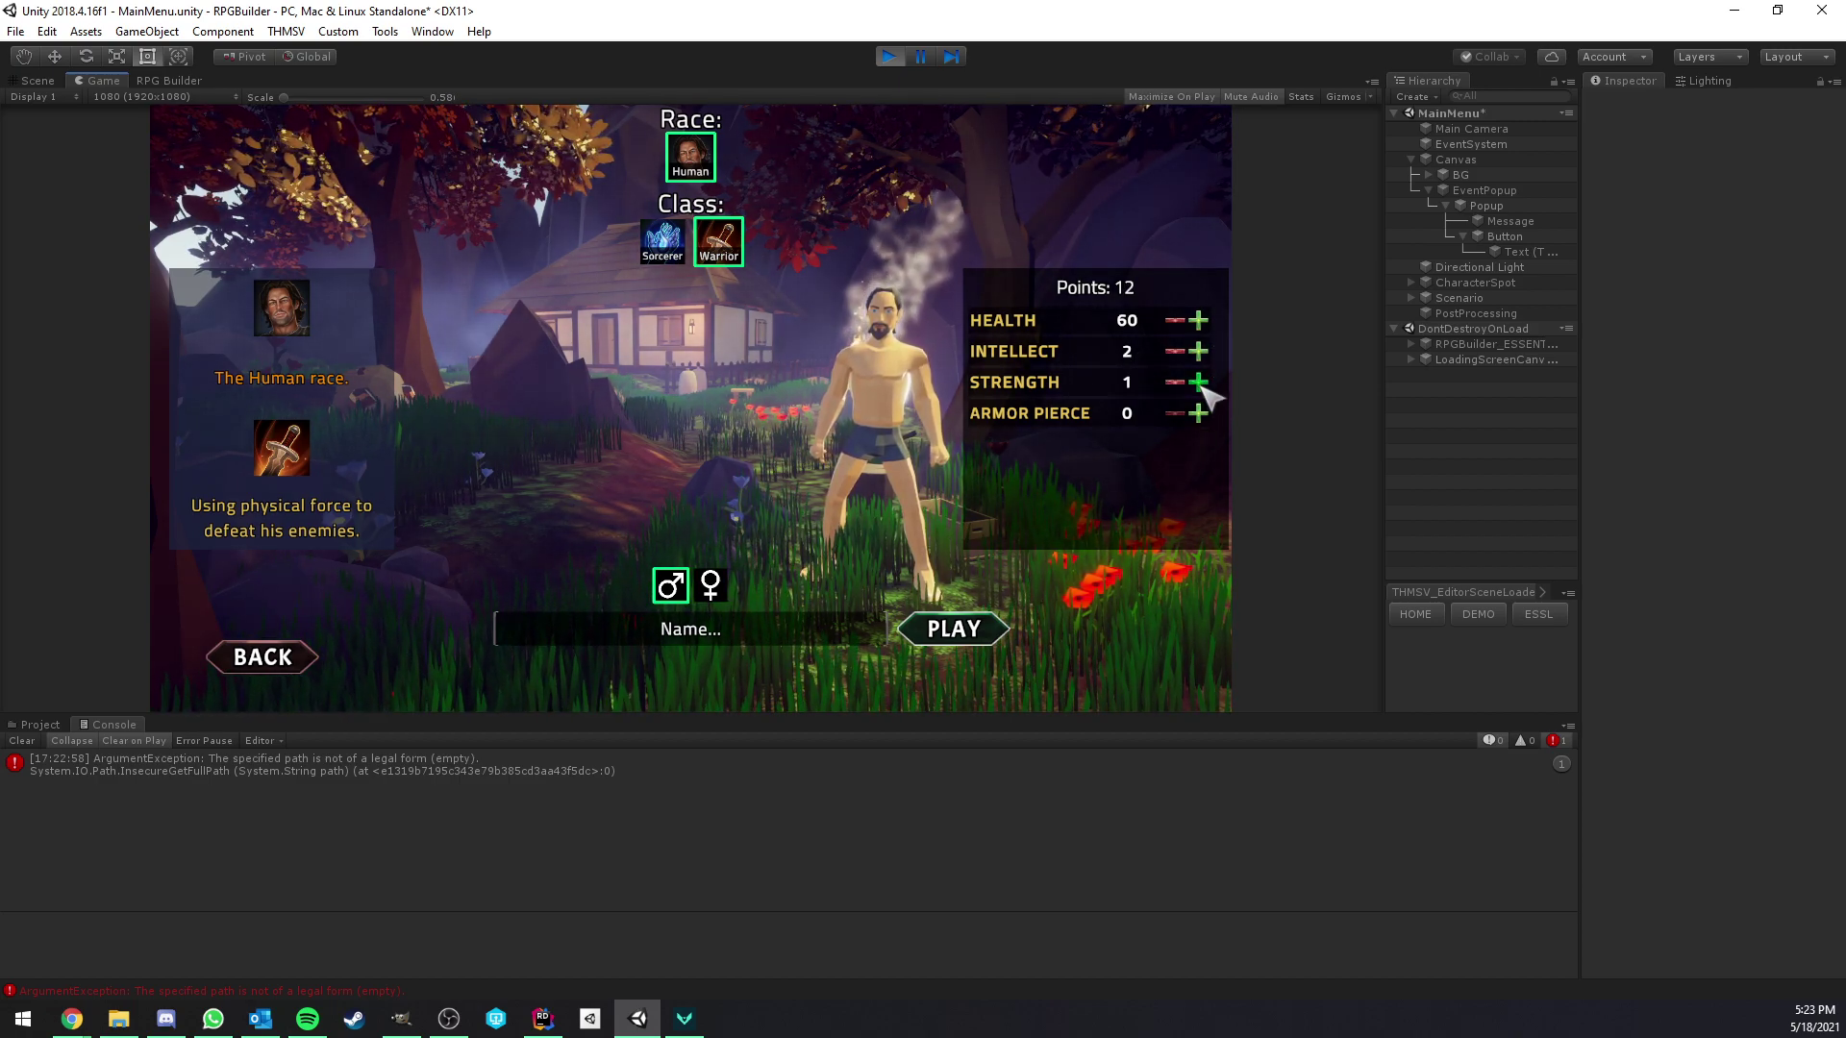
pyautogui.click(1199, 383)
pyautogui.click(1199, 383)
pyautogui.click(1199, 382)
pyautogui.click(1198, 320)
pyautogui.click(1198, 320)
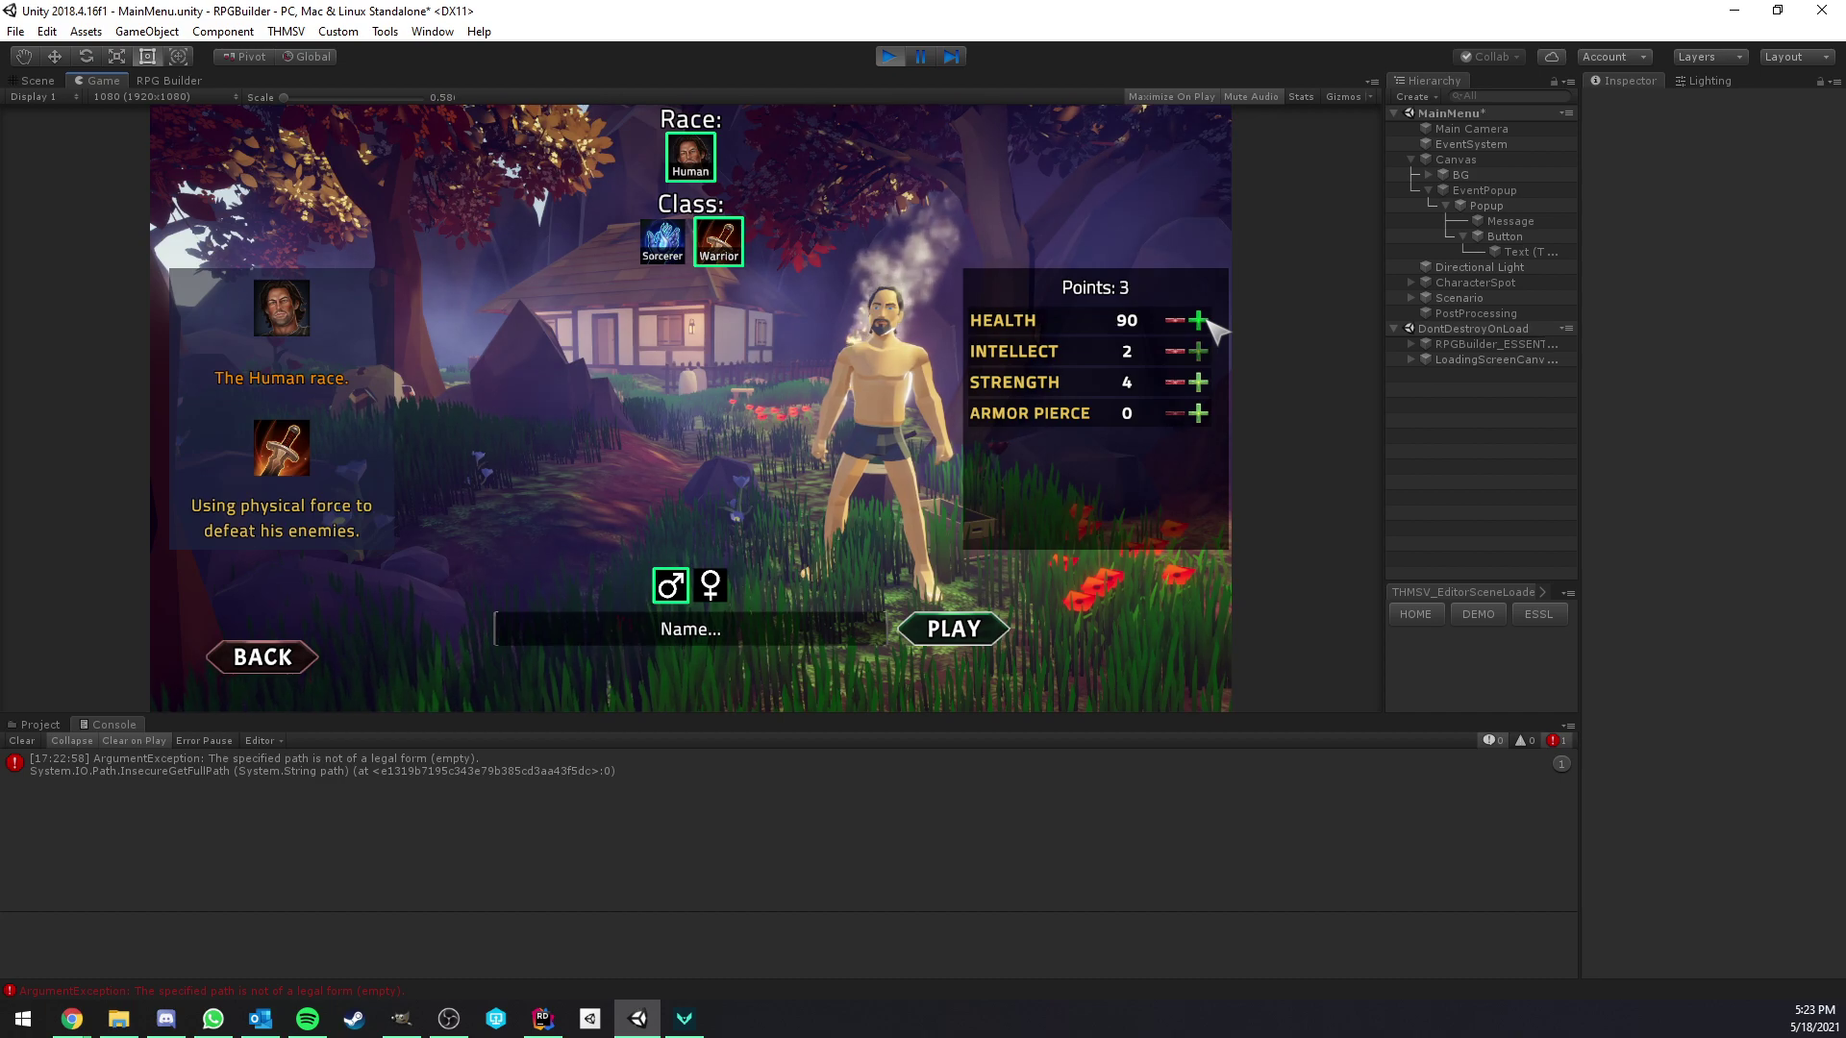
pyautogui.click(1198, 321)
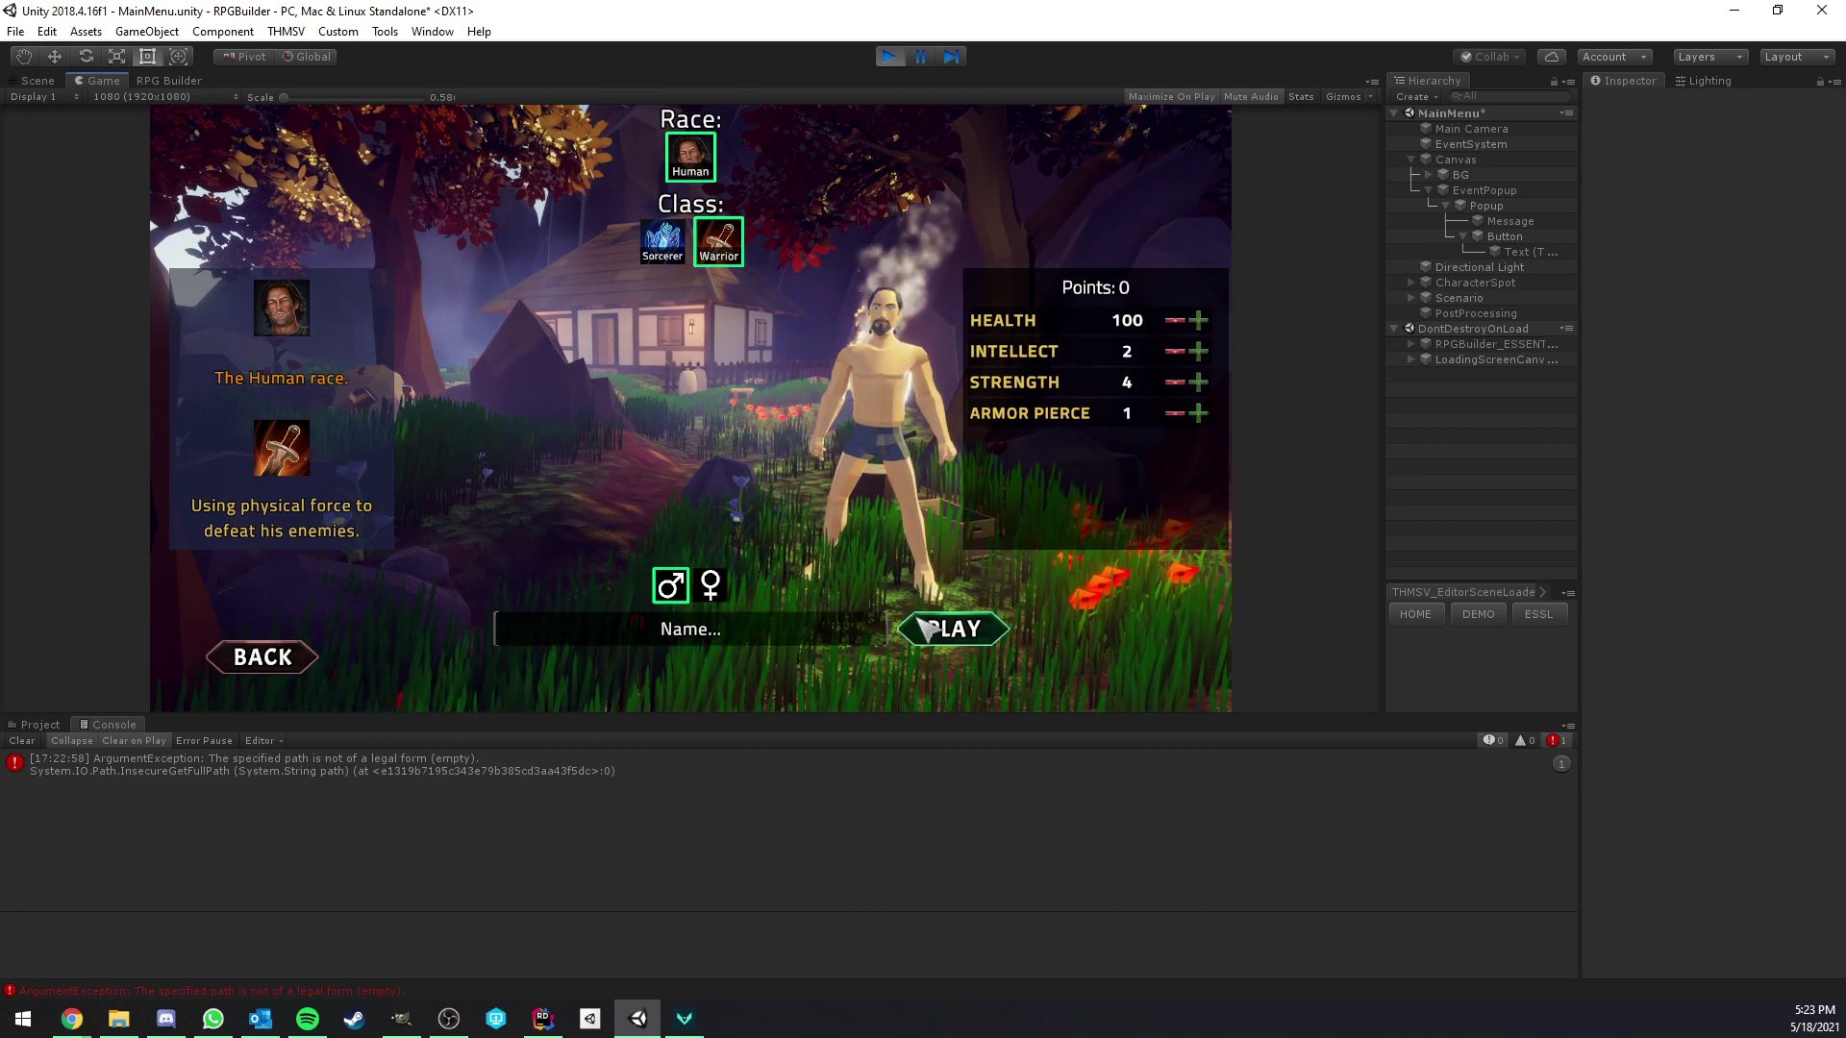
# - Maximize the game view showing the character creation screen
pyautogui.click(827, 633)
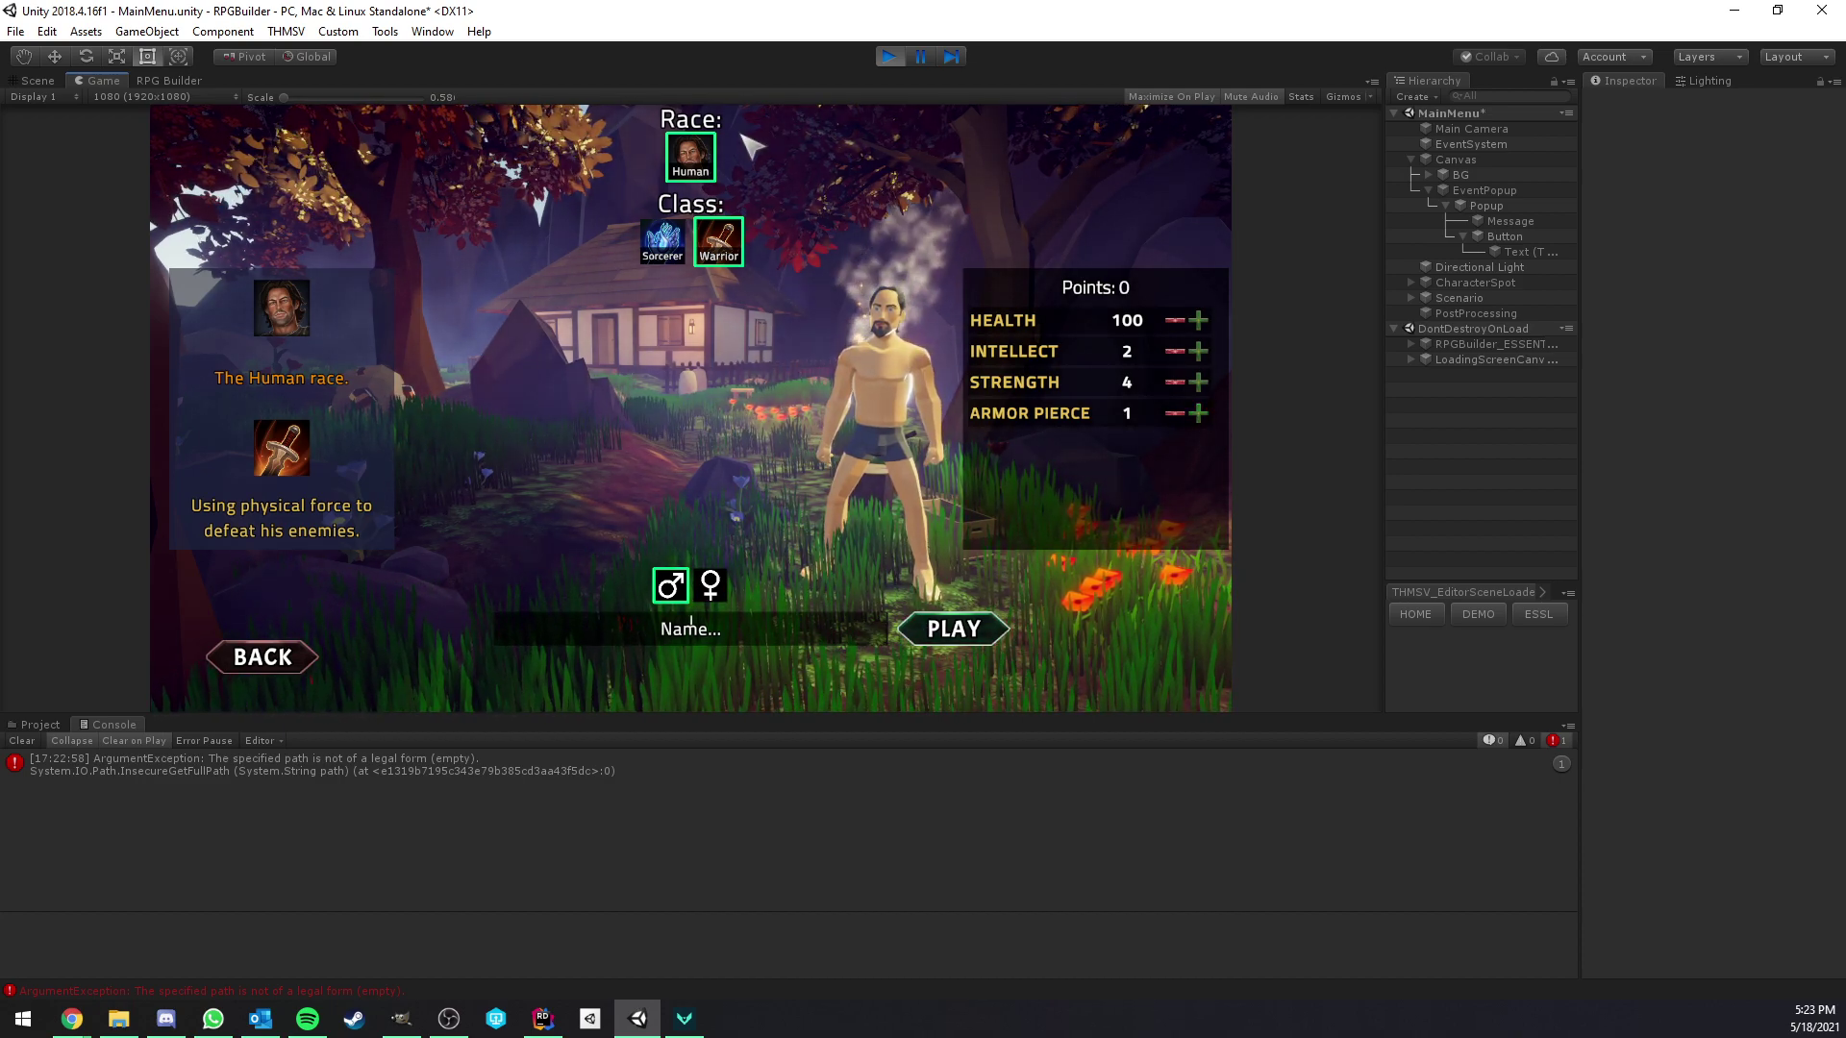
pyautogui.rightClick(88, 78)
pyautogui.click(125, 141)
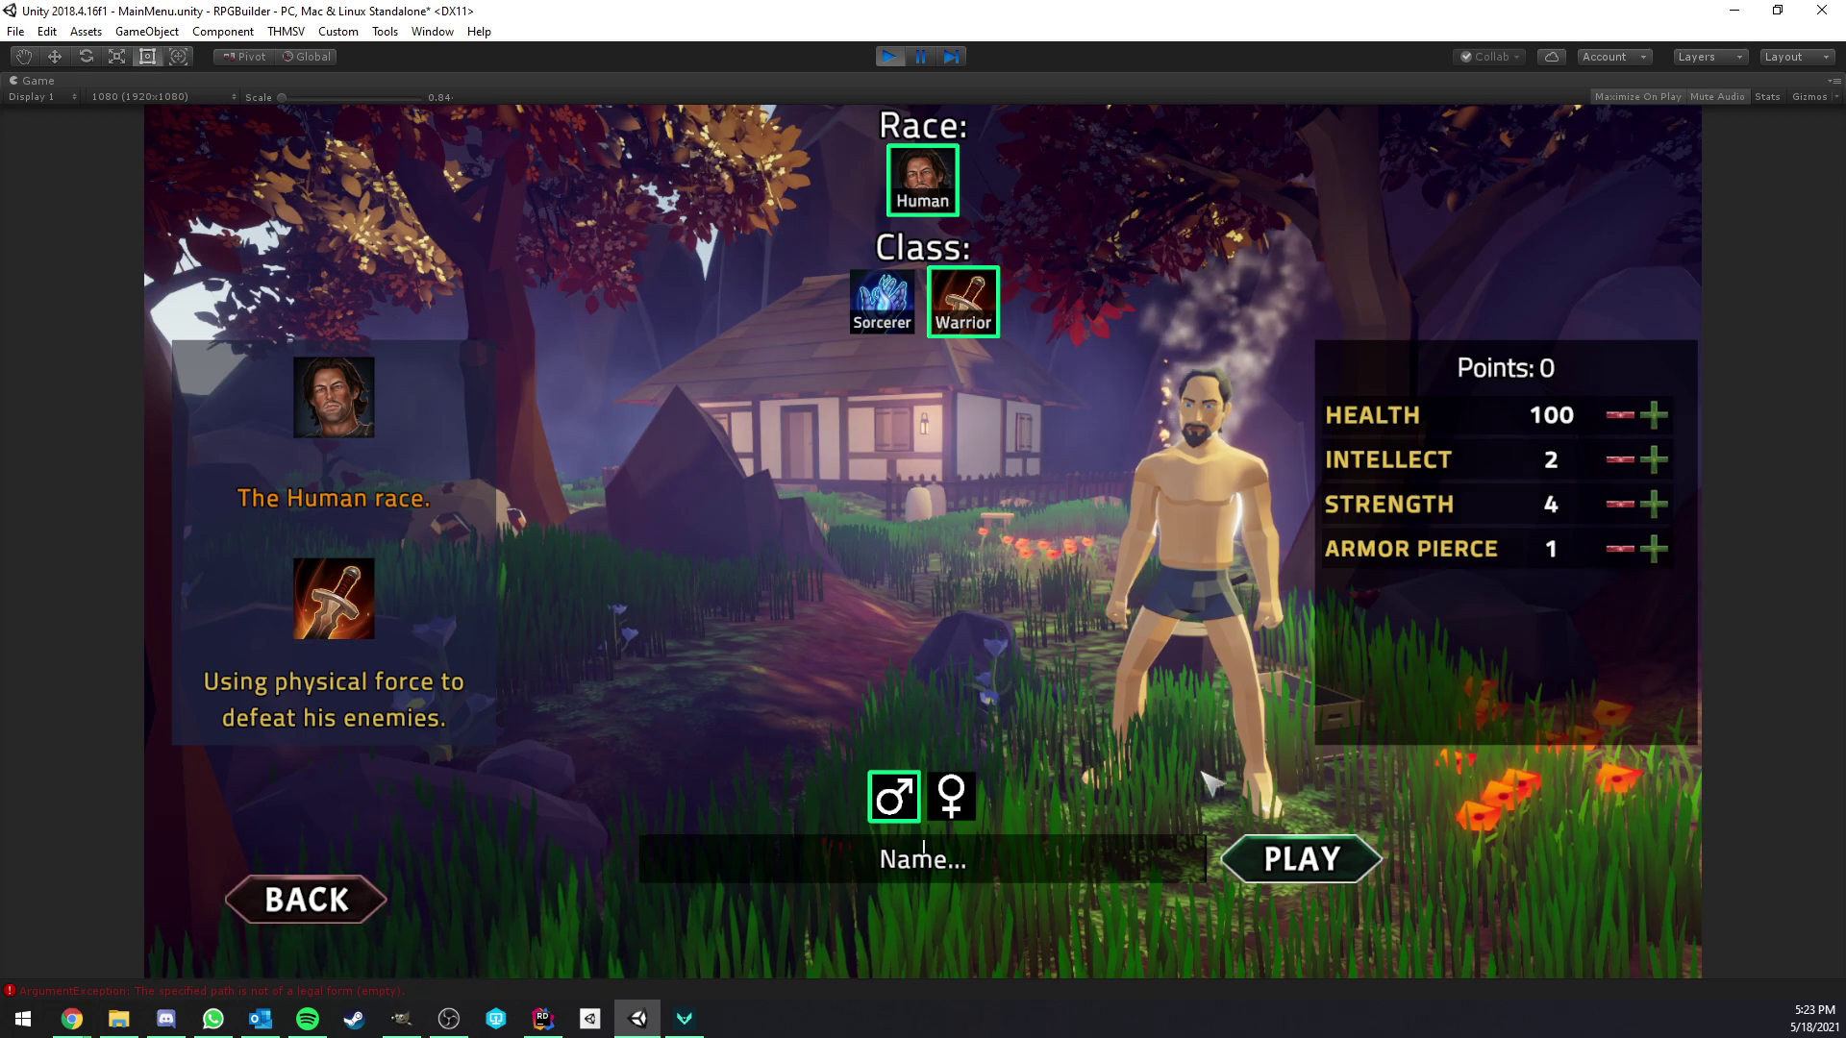
# - Try to start playing with the character name left empty, and dismiss the warning
pyautogui.click(1250, 854)
pyautogui.click(964, 615)
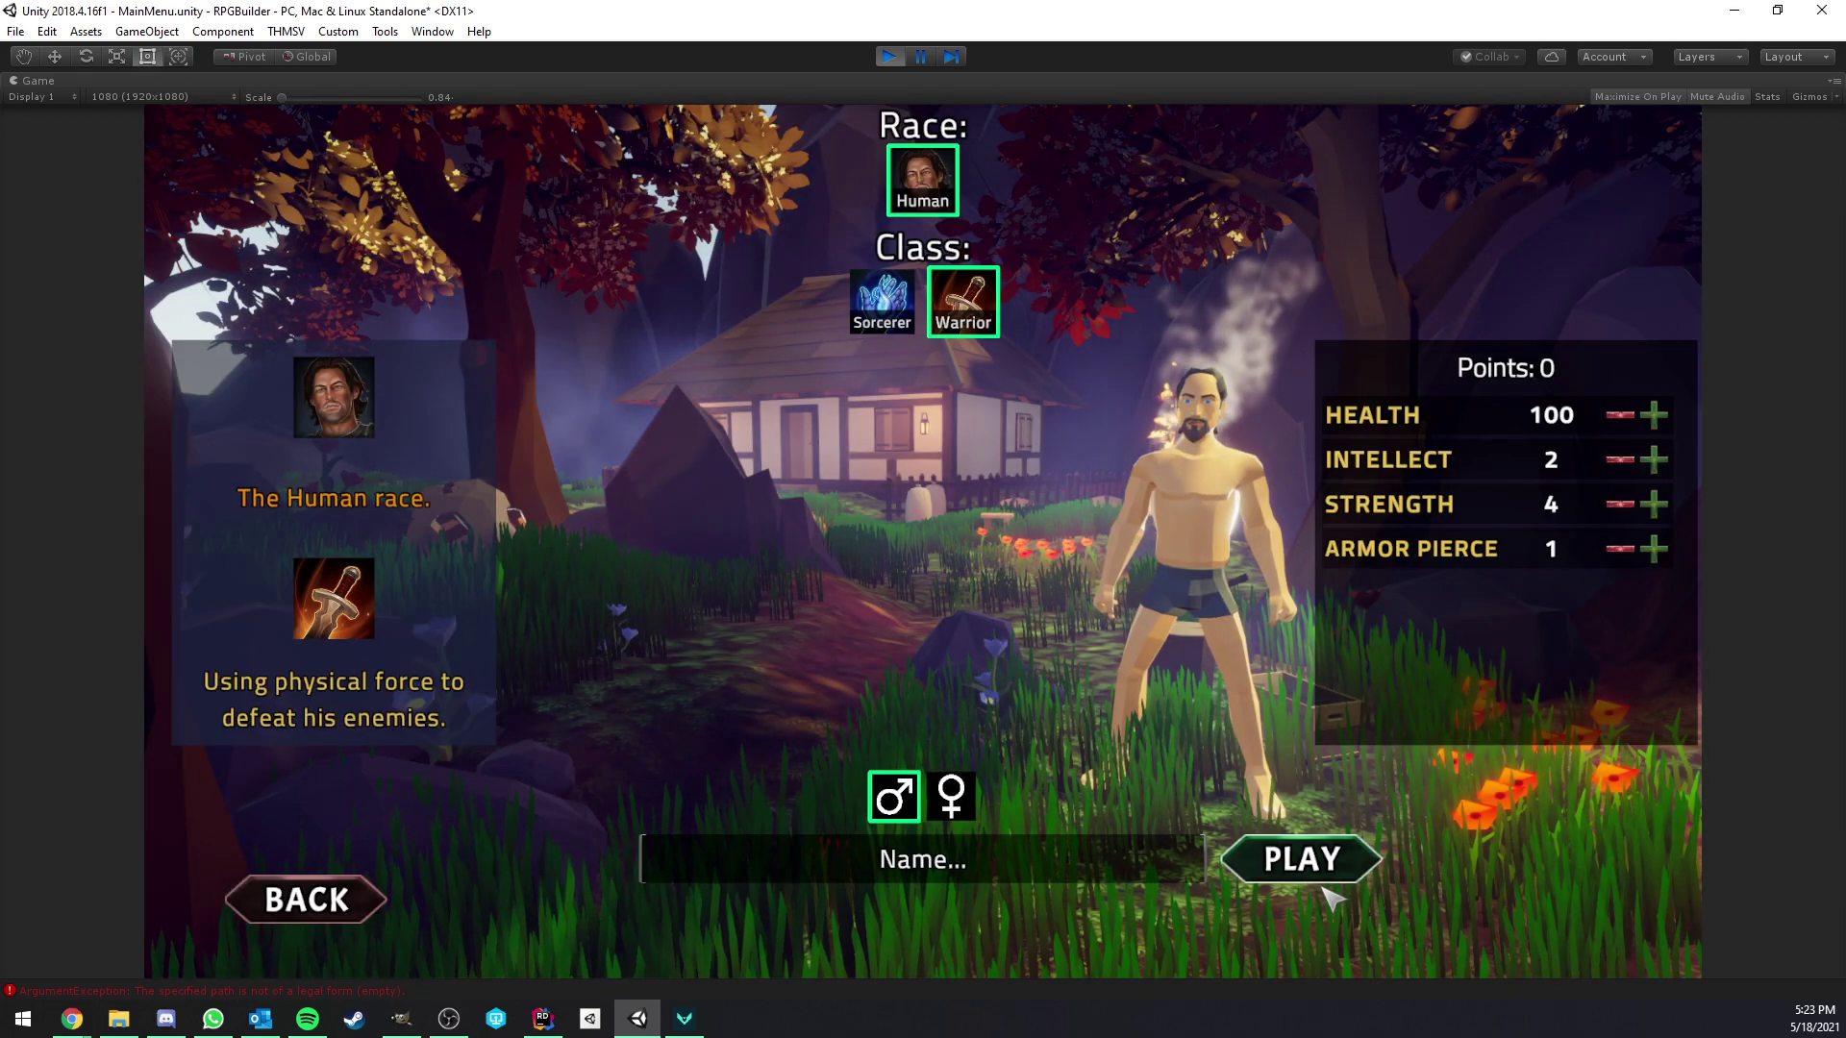
pyautogui.click(1299, 858)
pyautogui.click(914, 610)
pyautogui.click(1269, 857)
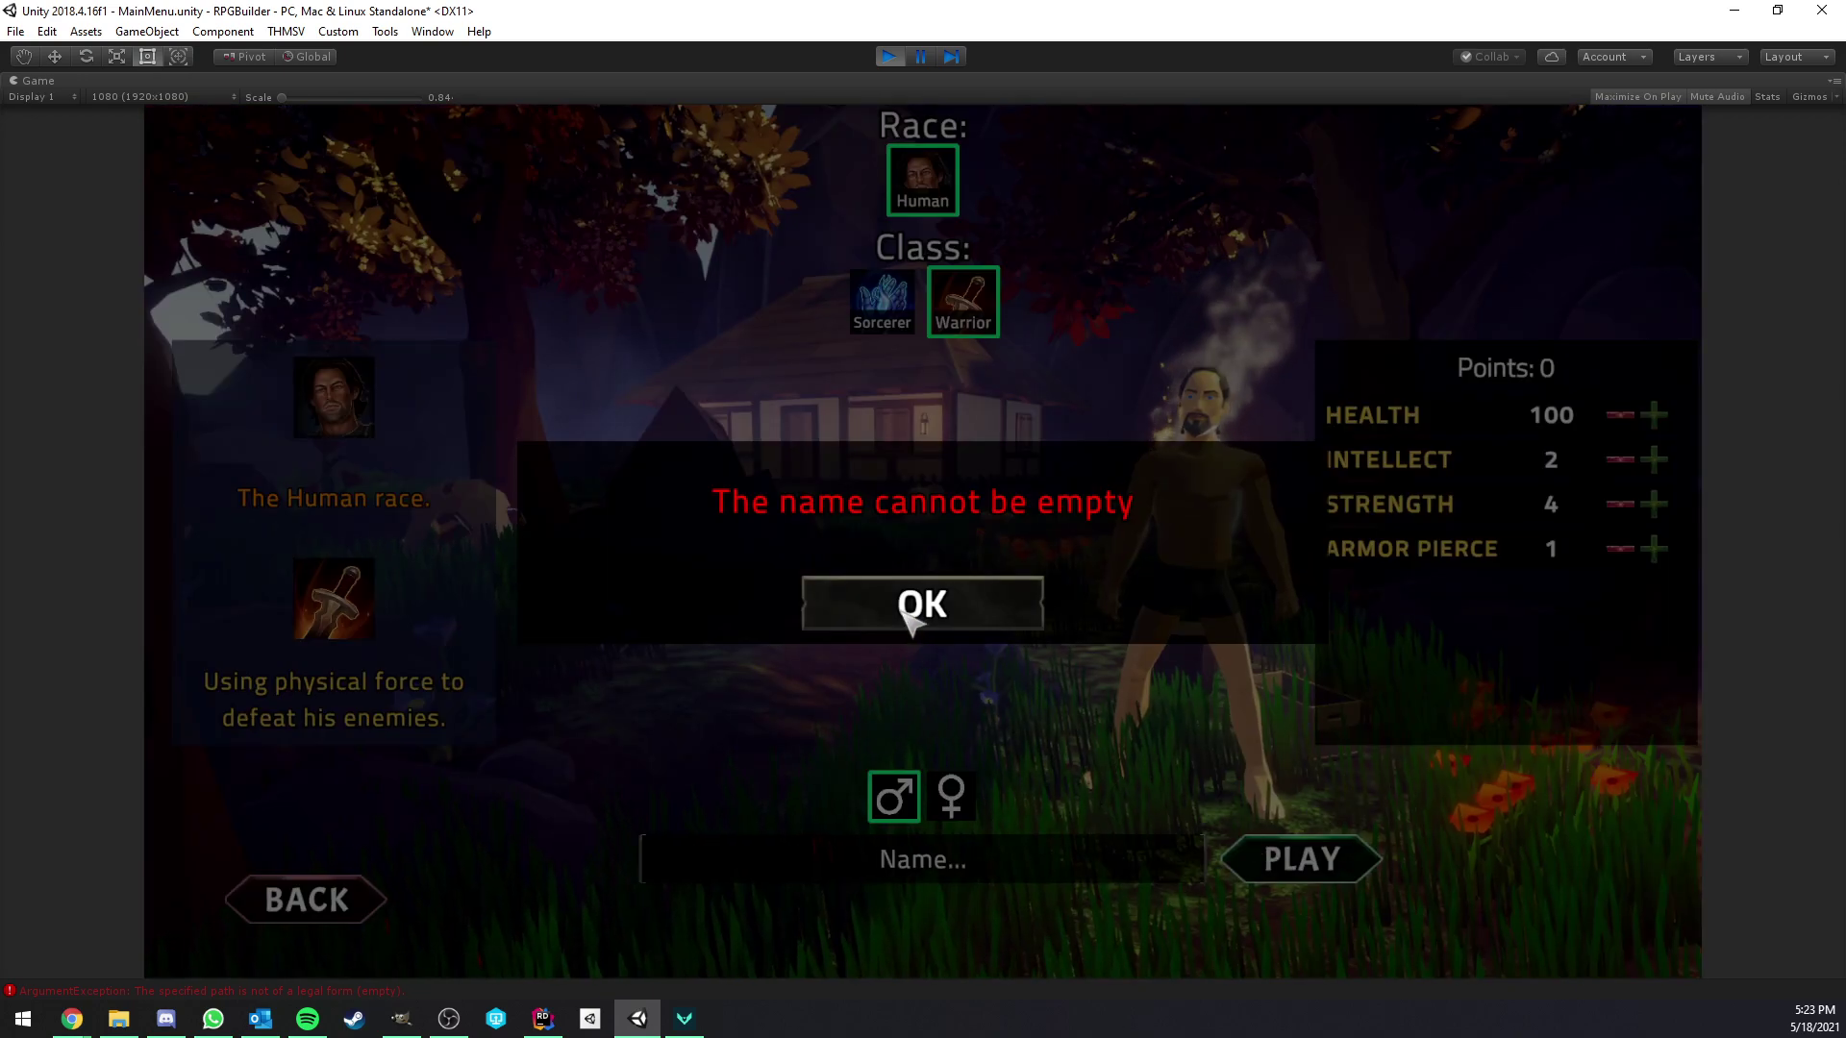
pyautogui.click(865, 606)
# - Name the character Teststats and enter the game world
pyautogui.click(921, 859)
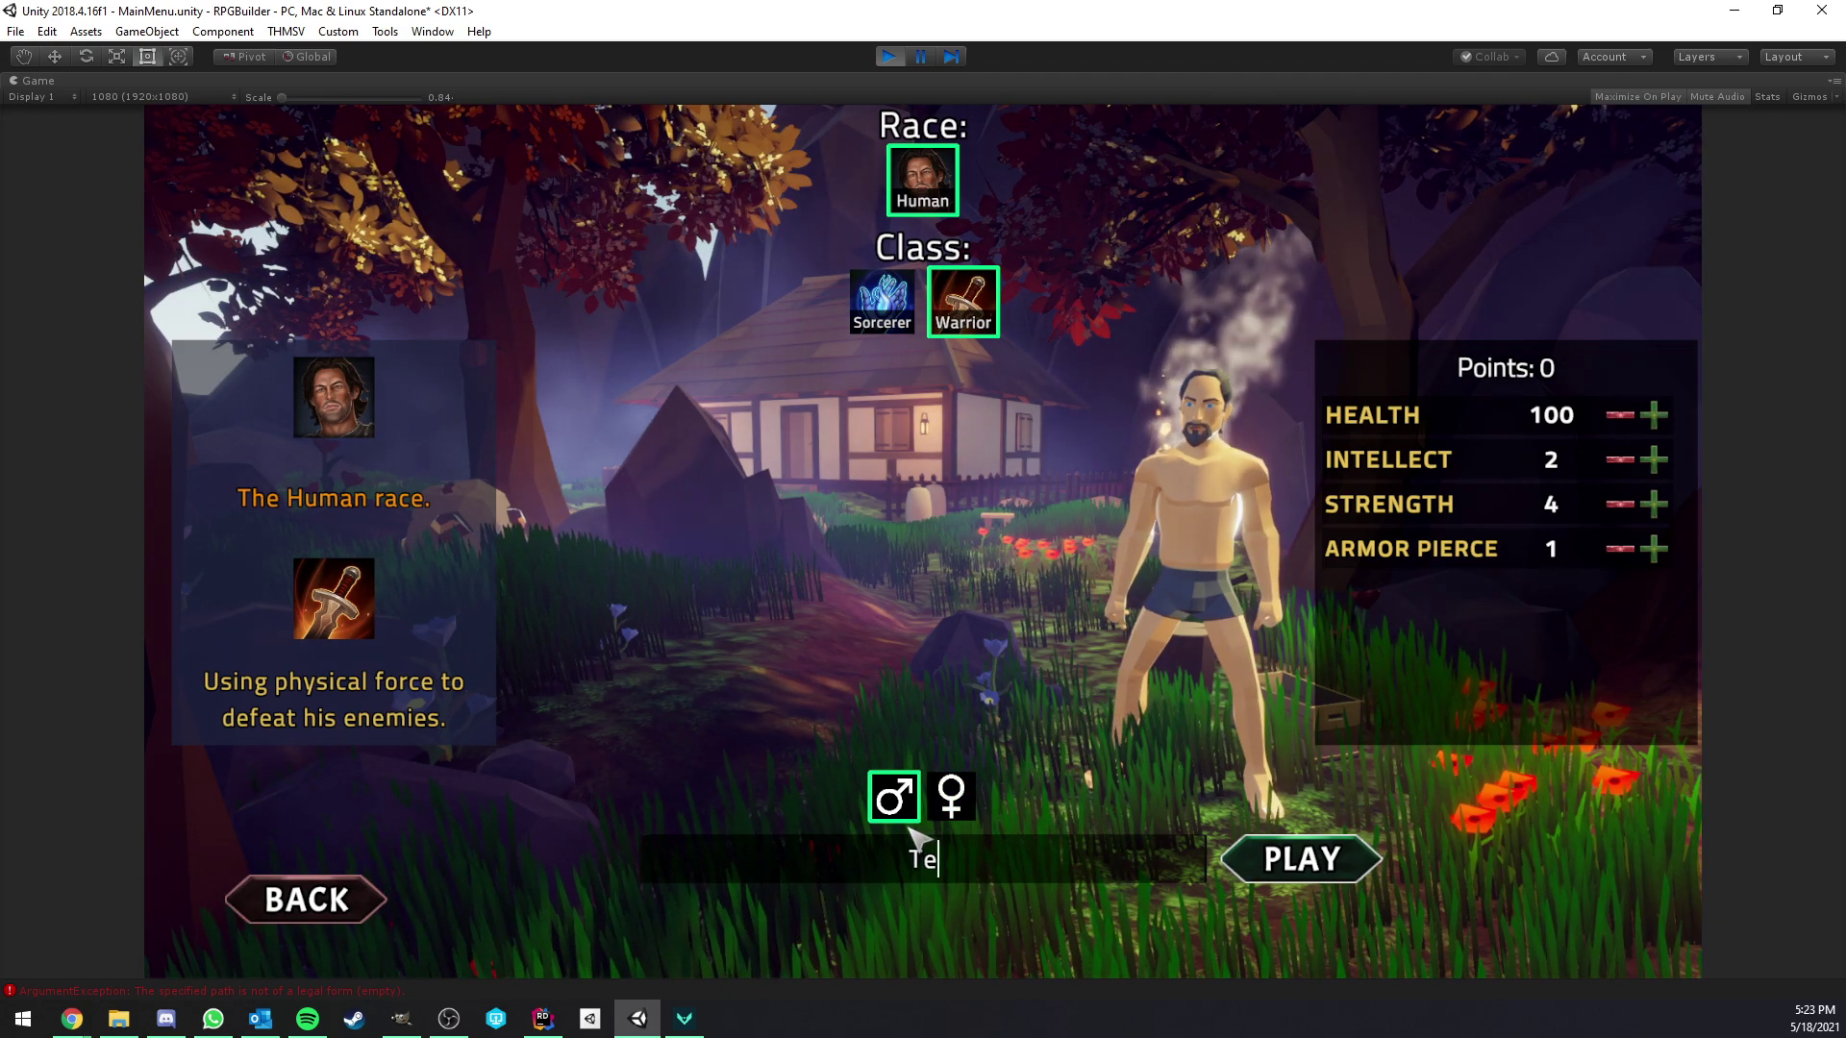
pyautogui.write('Teststats')
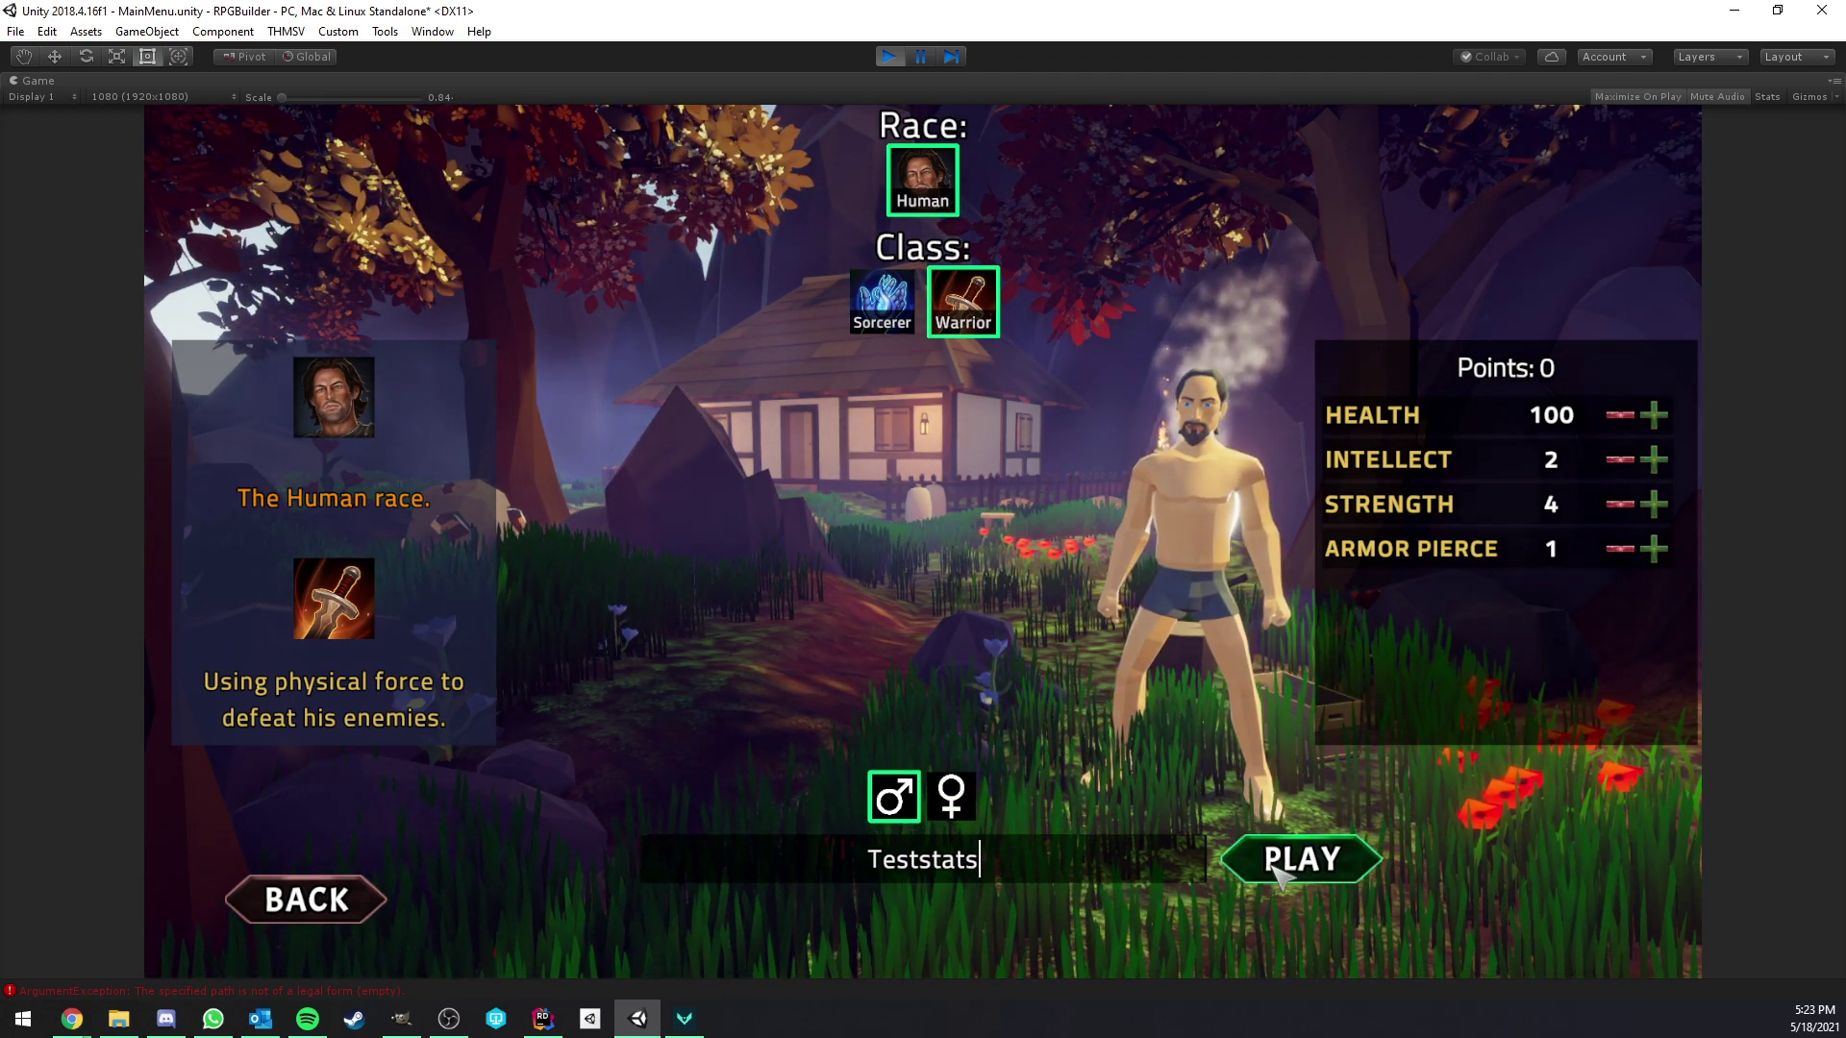
pyautogui.click(1278, 870)
pyautogui.click(987, 738)
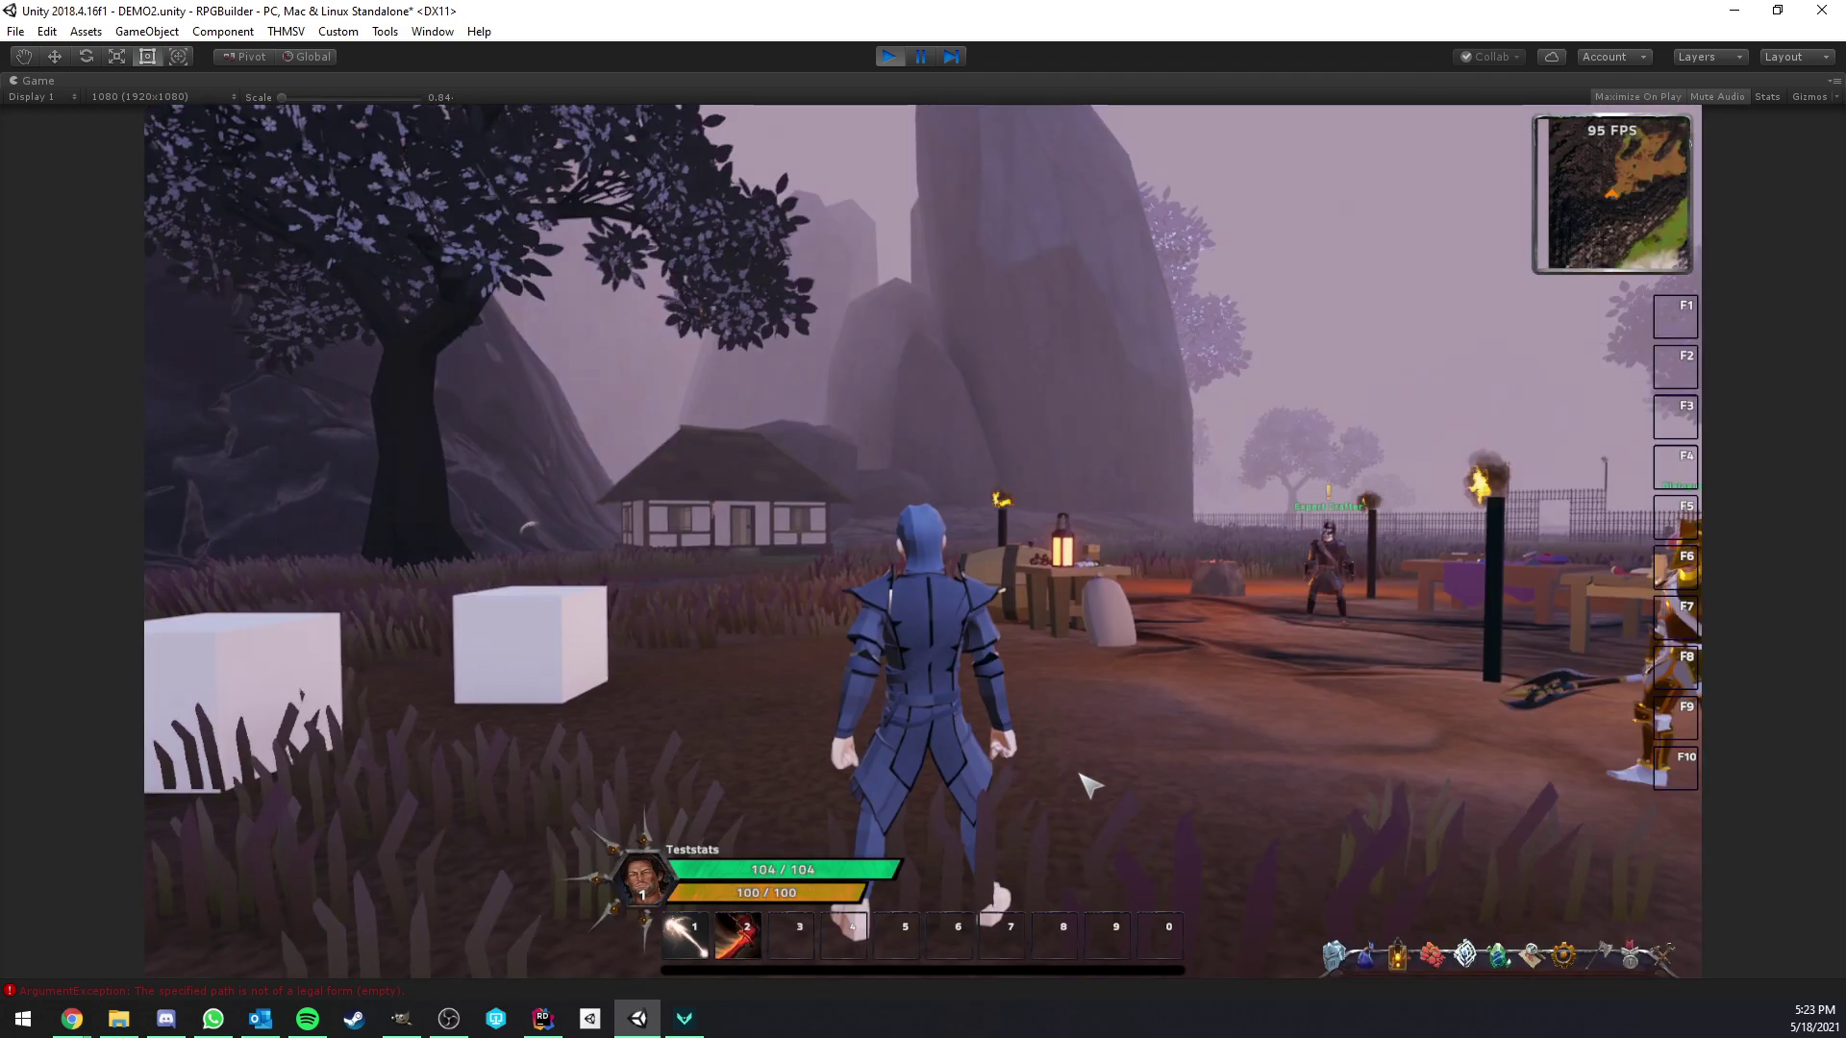
# - Open the character's stats list and check the Health and Armor Pierce values
pyautogui.press('c')
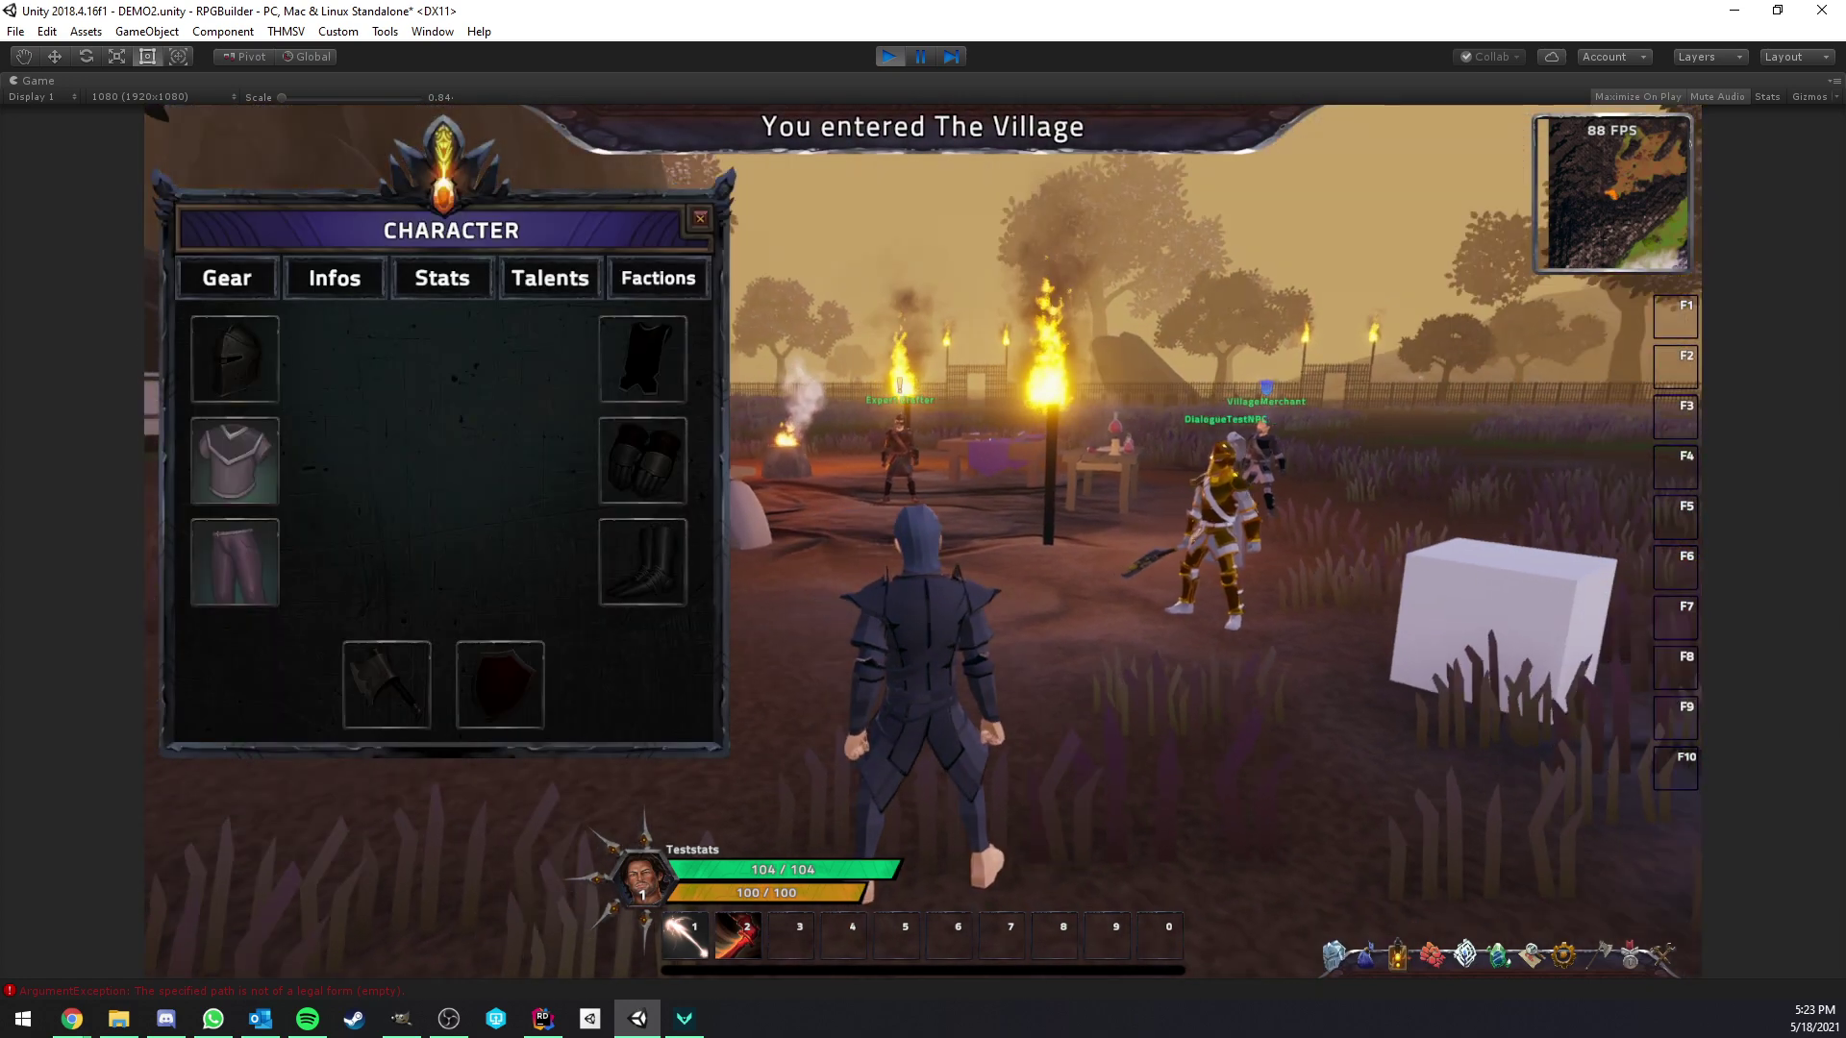
pyautogui.click(443, 278)
pyautogui.scroll(-5, 576, 433)
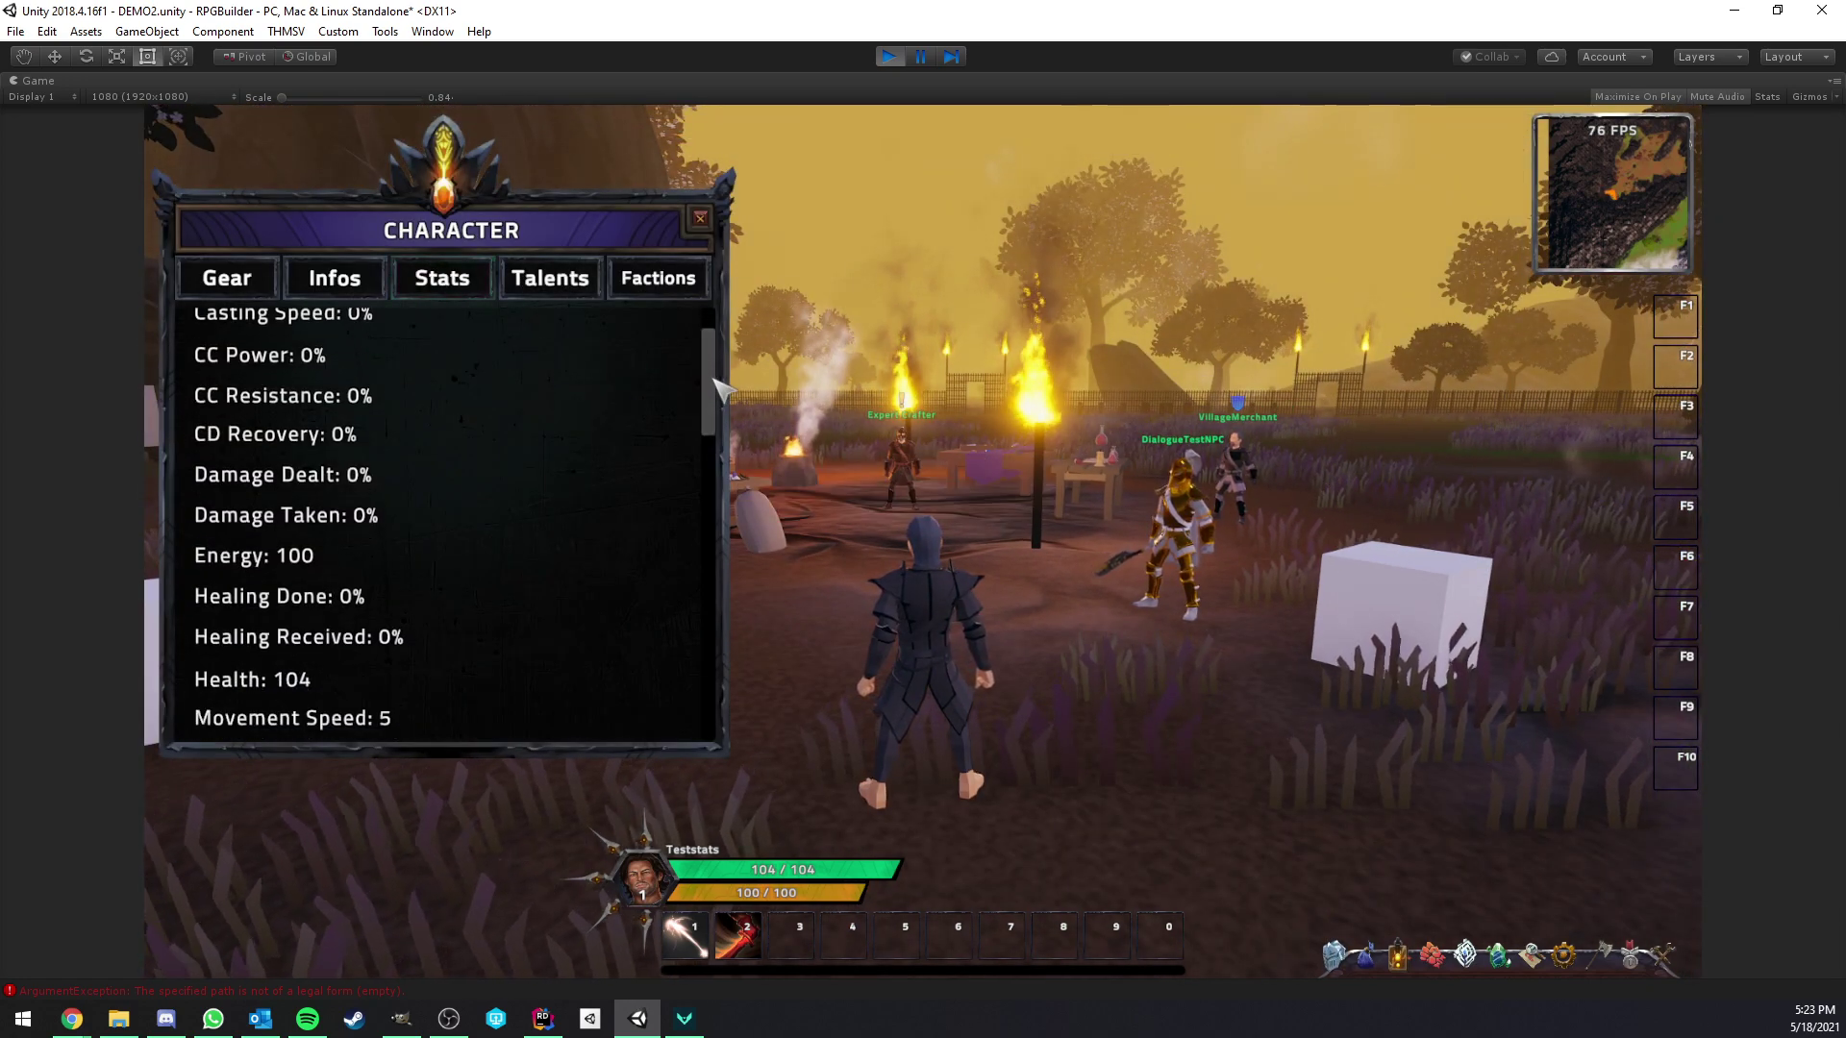
pyautogui.moveTo(280, 485)
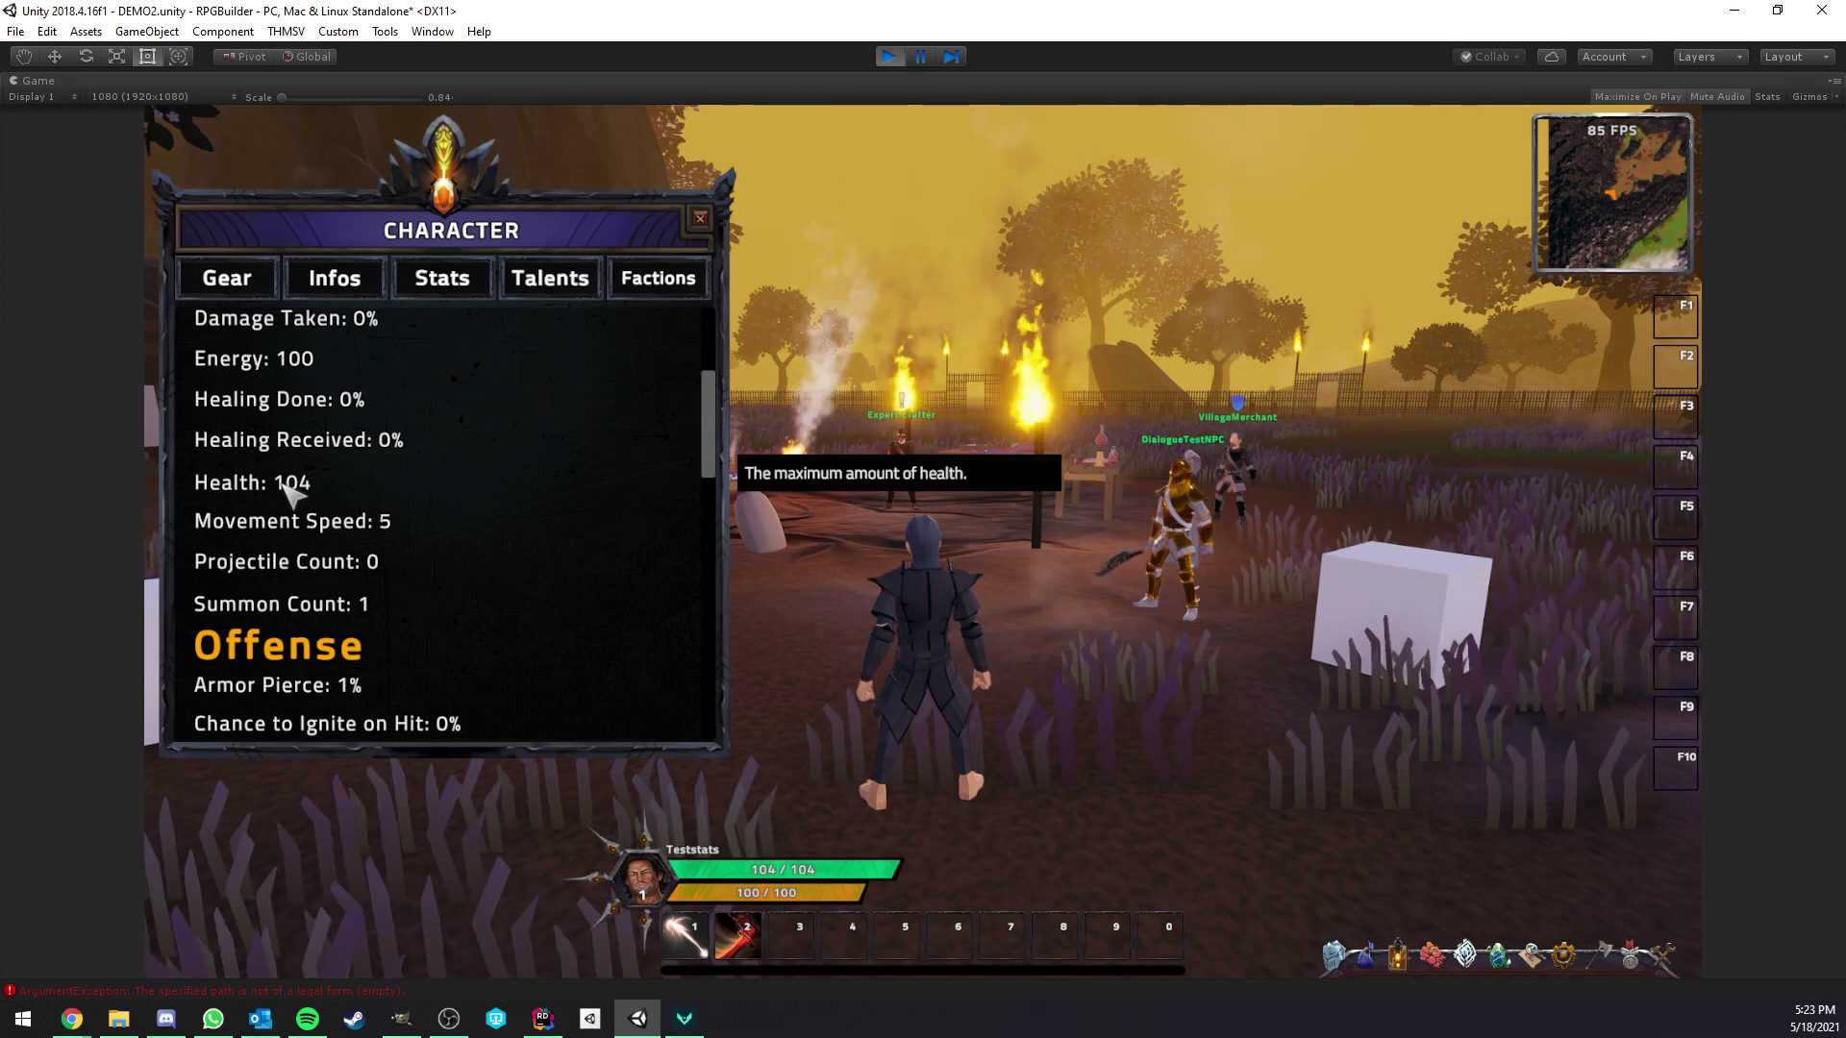
# - Unequip the character's chest armor and Novice Pants
pyautogui.click(235, 281)
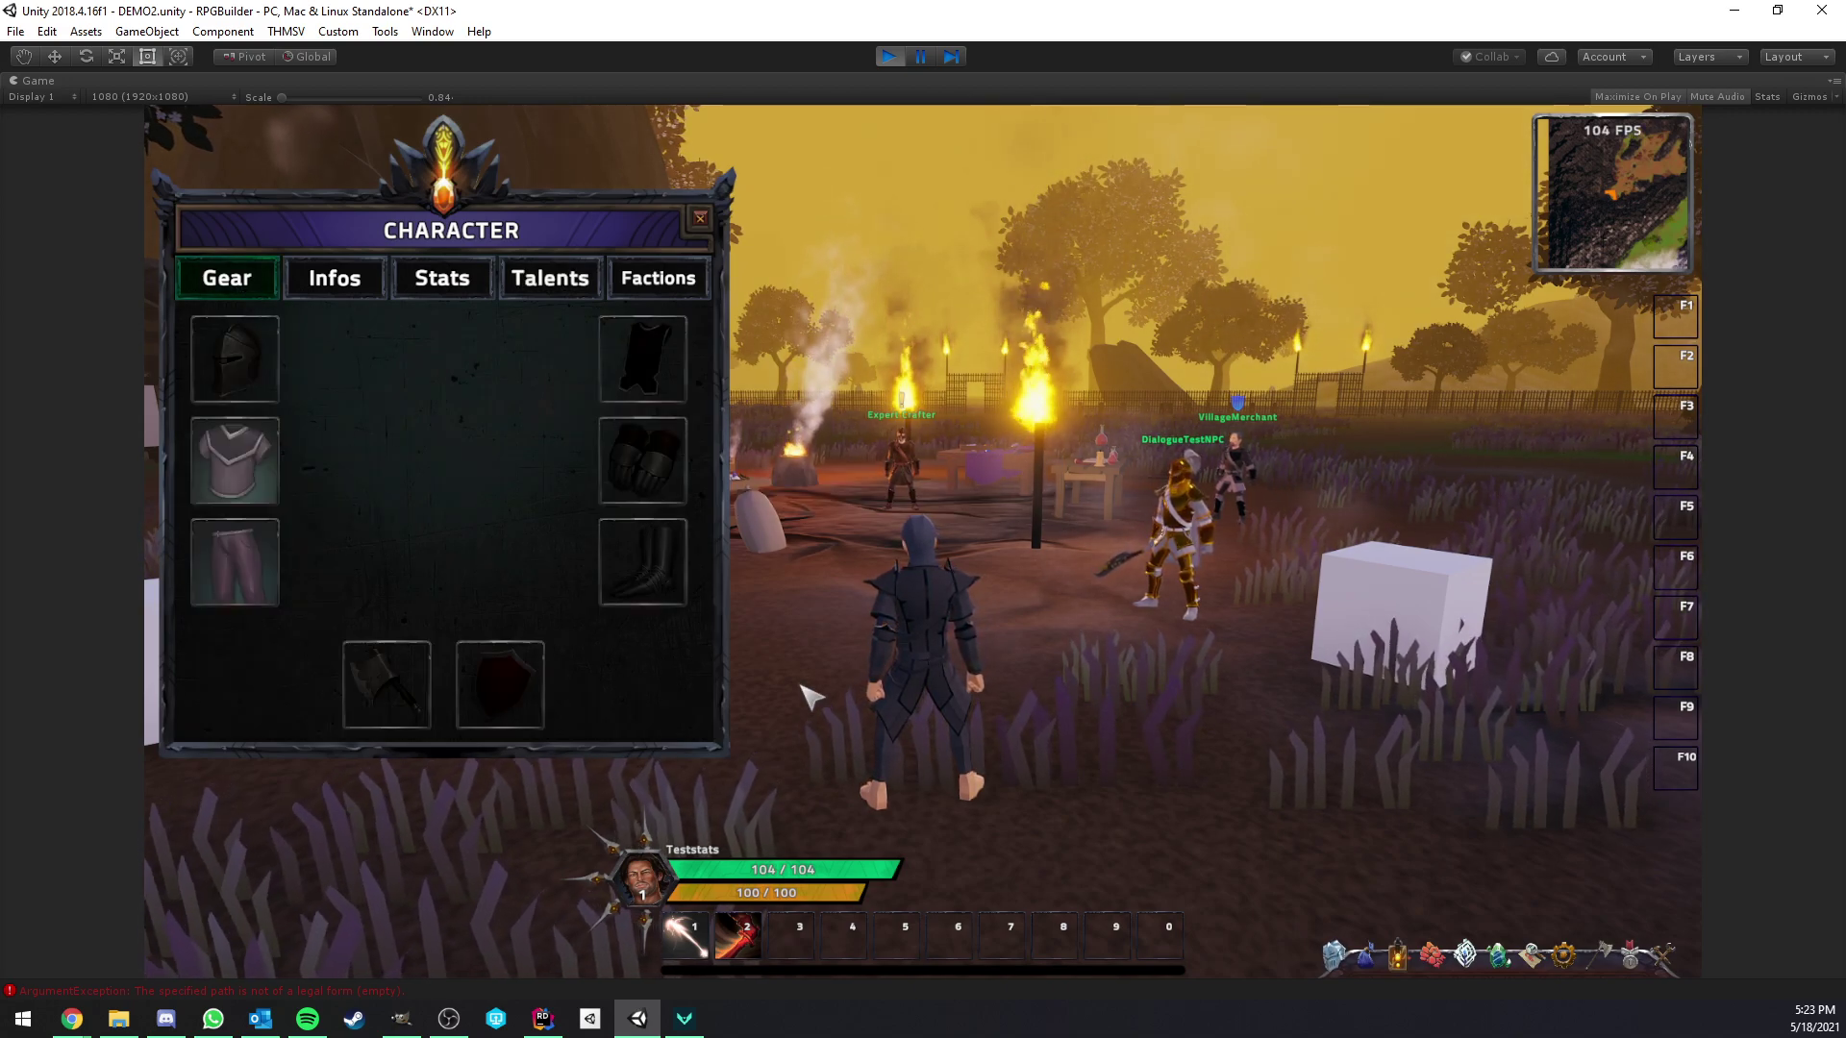
pyautogui.rightClick(234, 466)
pyautogui.moveTo(262, 567)
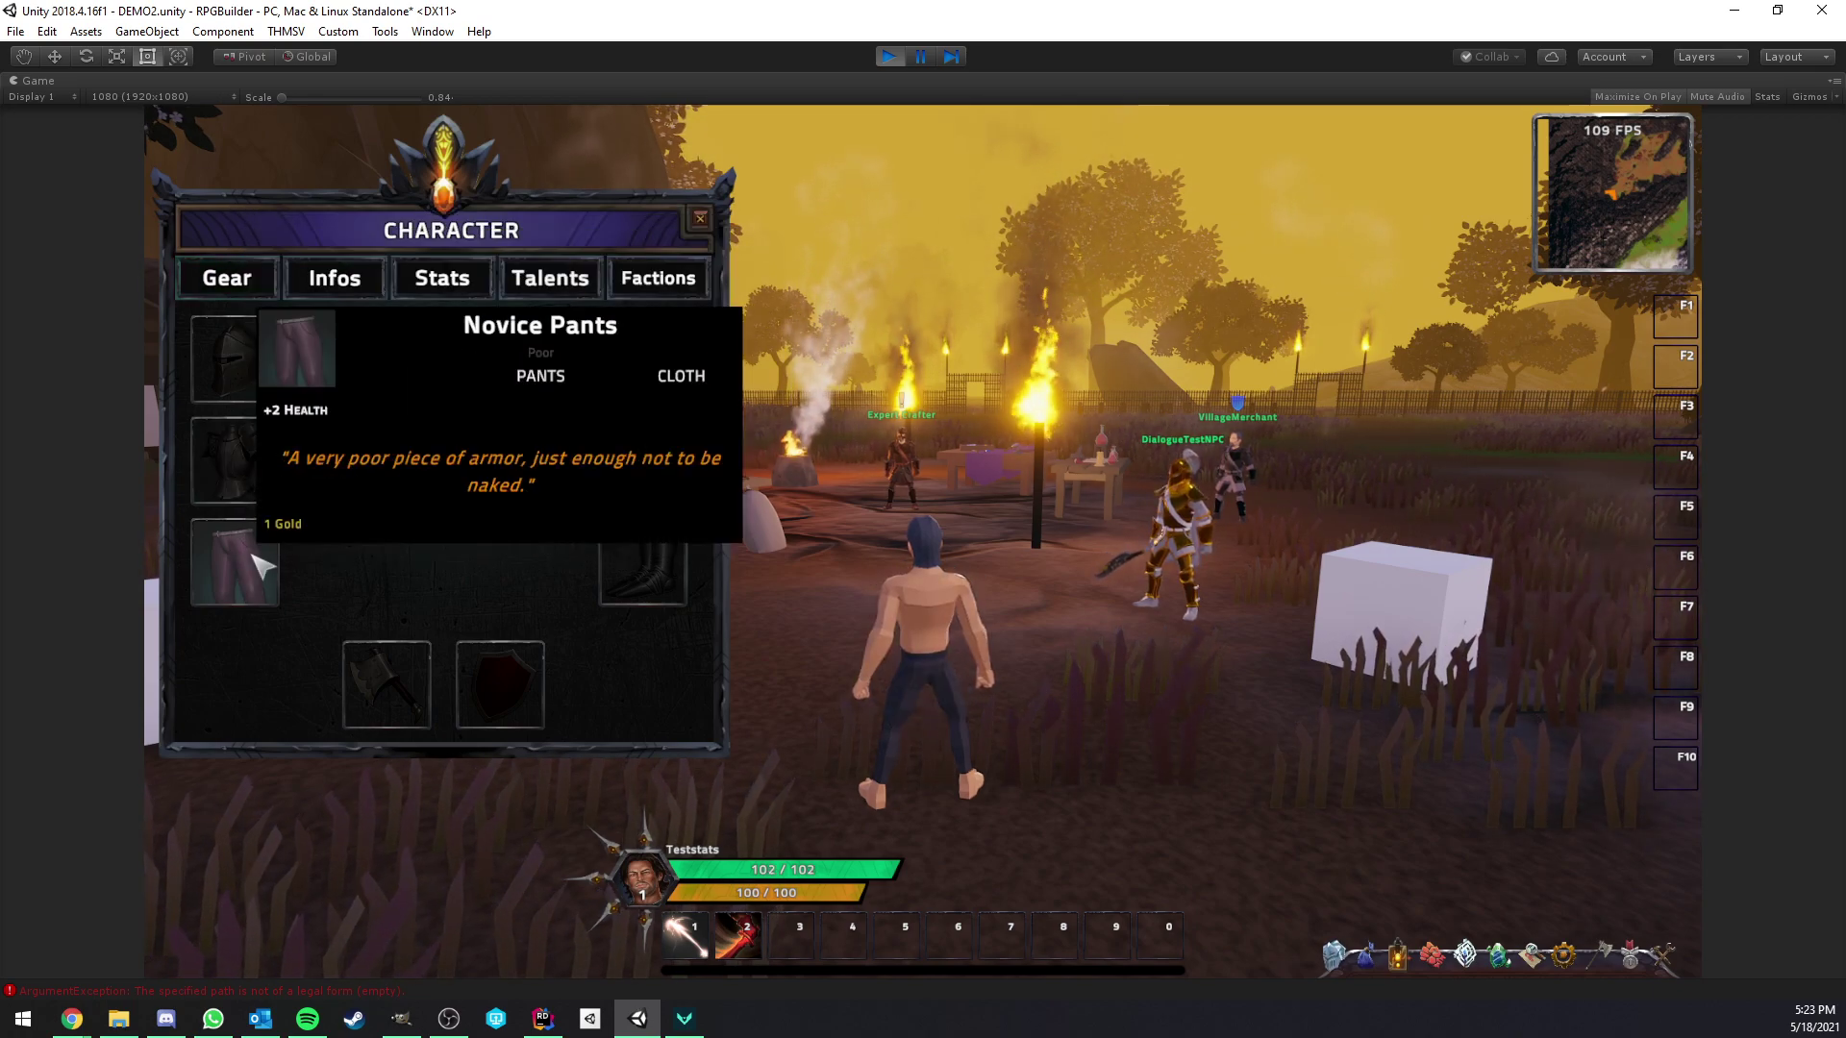
pyautogui.rightClick(262, 567)
# - Recheck the character's stats list, review the race and class information and the gear slots, and close the character window
pyautogui.click(452, 282)
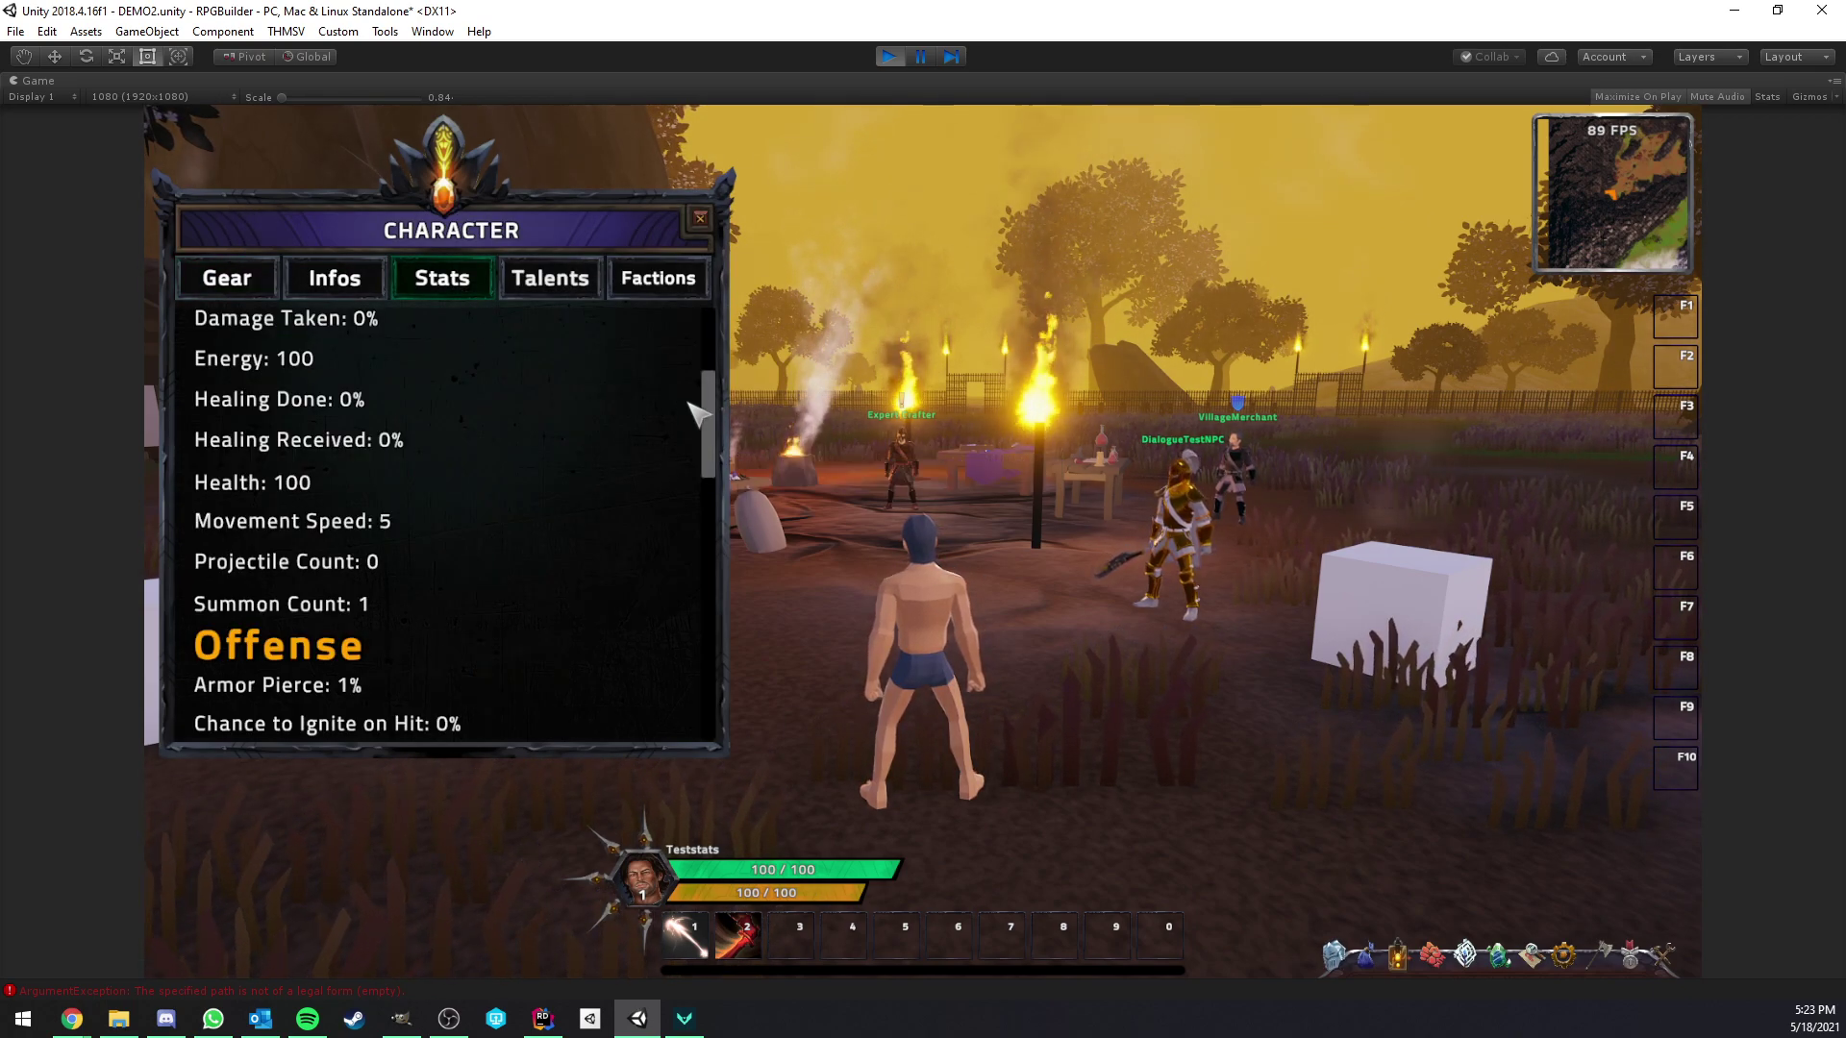
pyautogui.moveTo(689, 403); pyautogui.dragTo(723, 301)
pyautogui.click(351, 286)
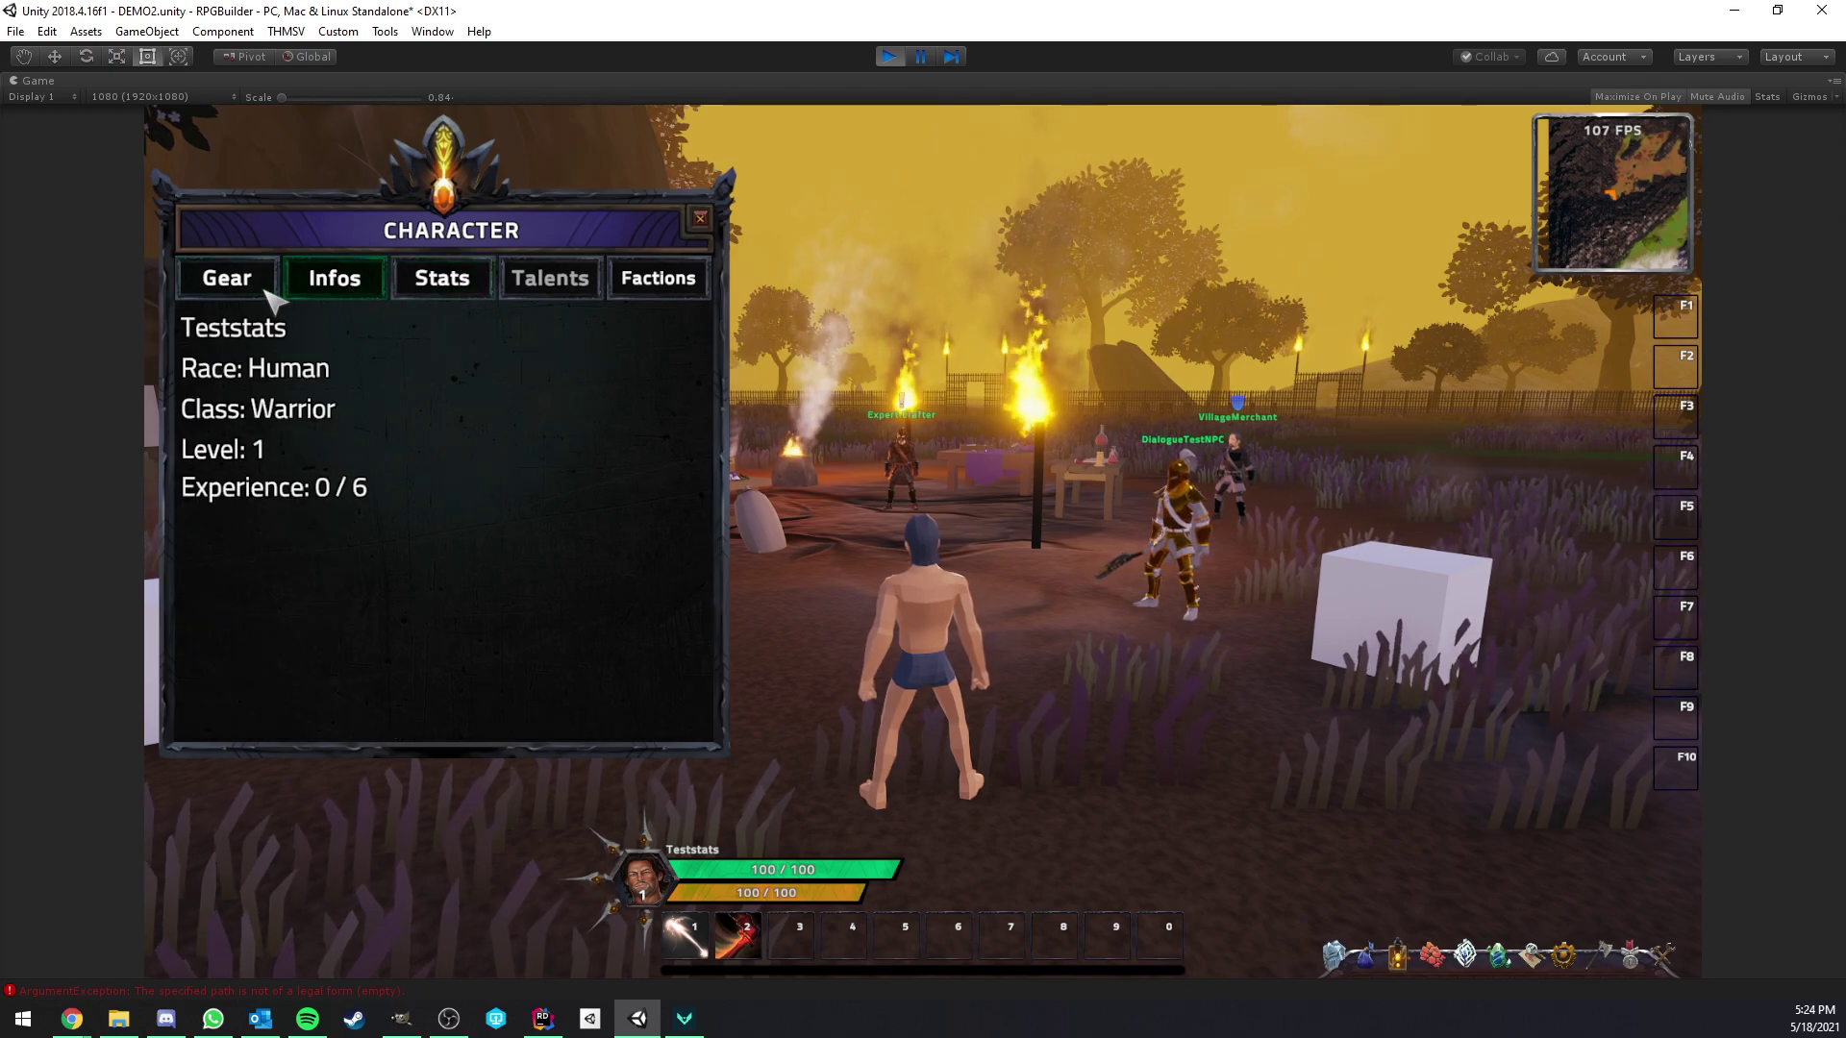
pyautogui.click(262, 289)
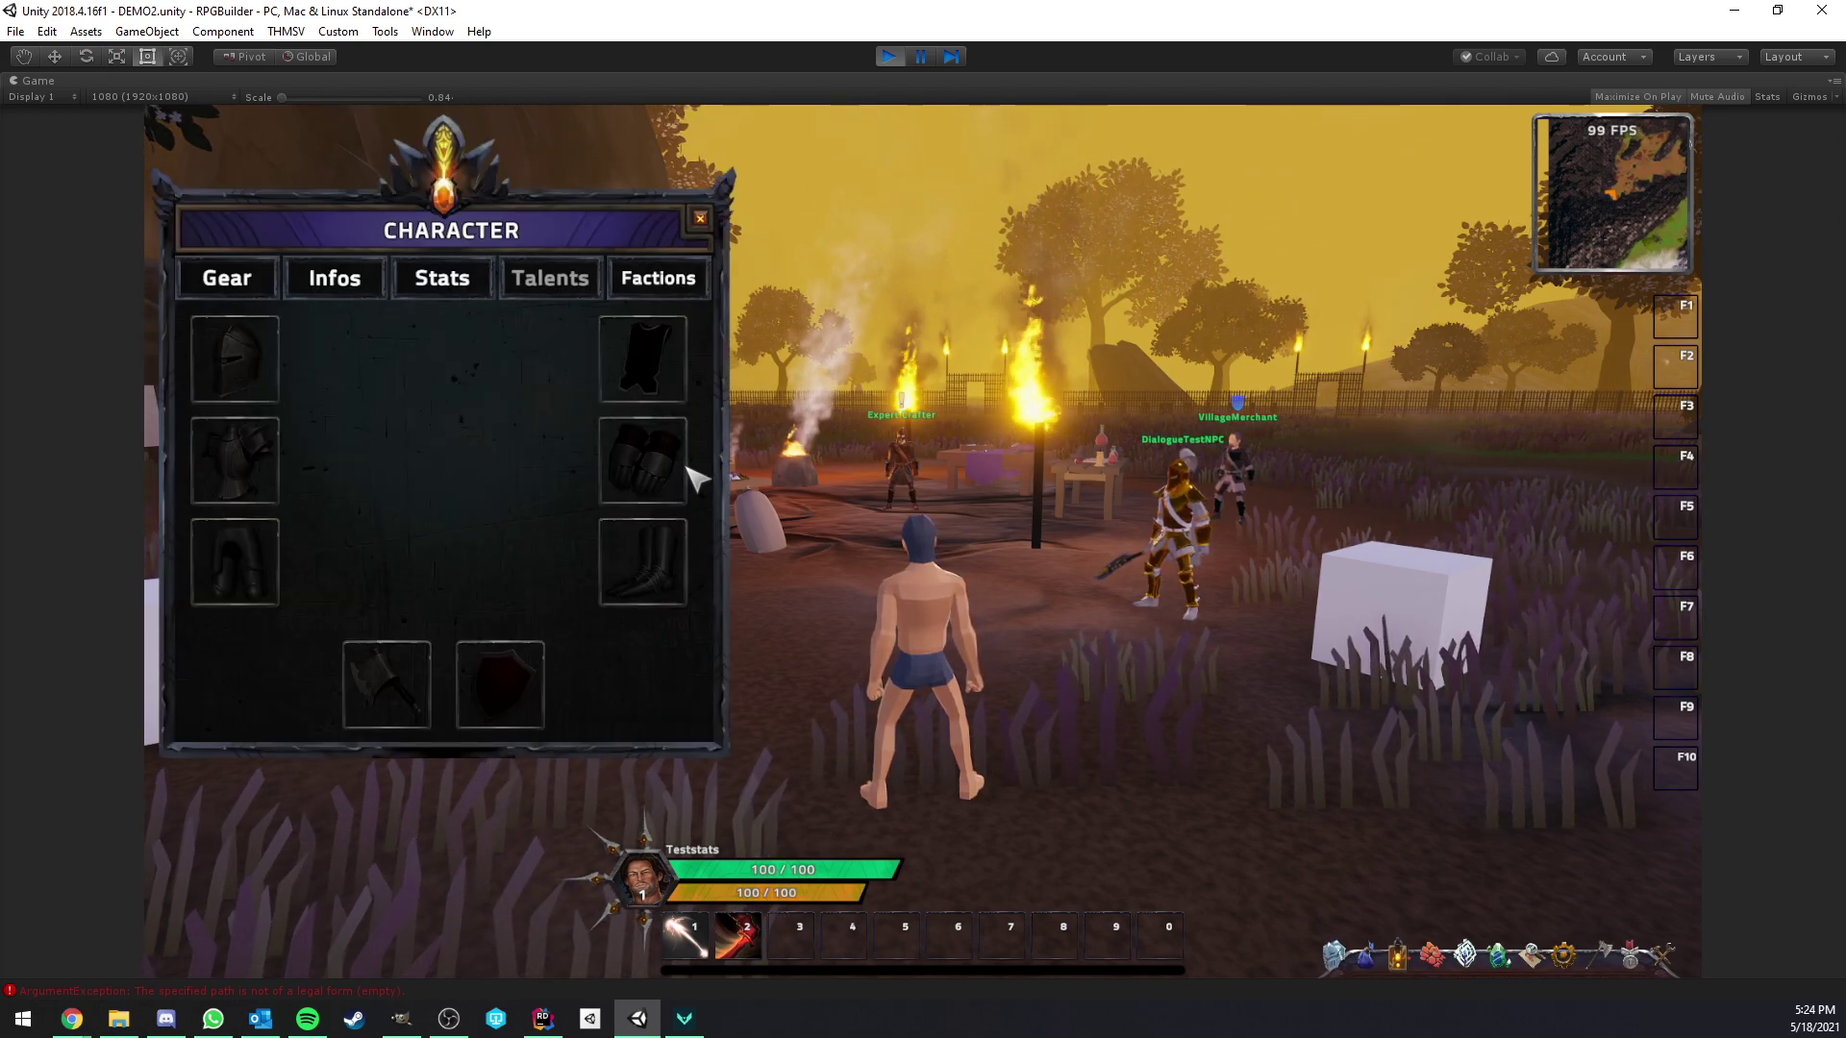
pyautogui.press('c')
# - View the in-game stat allocation window, close it, and bring up the developer panel's Combat options
pyautogui.moveTo(866, 535); pyautogui.dragTo(950, 539)
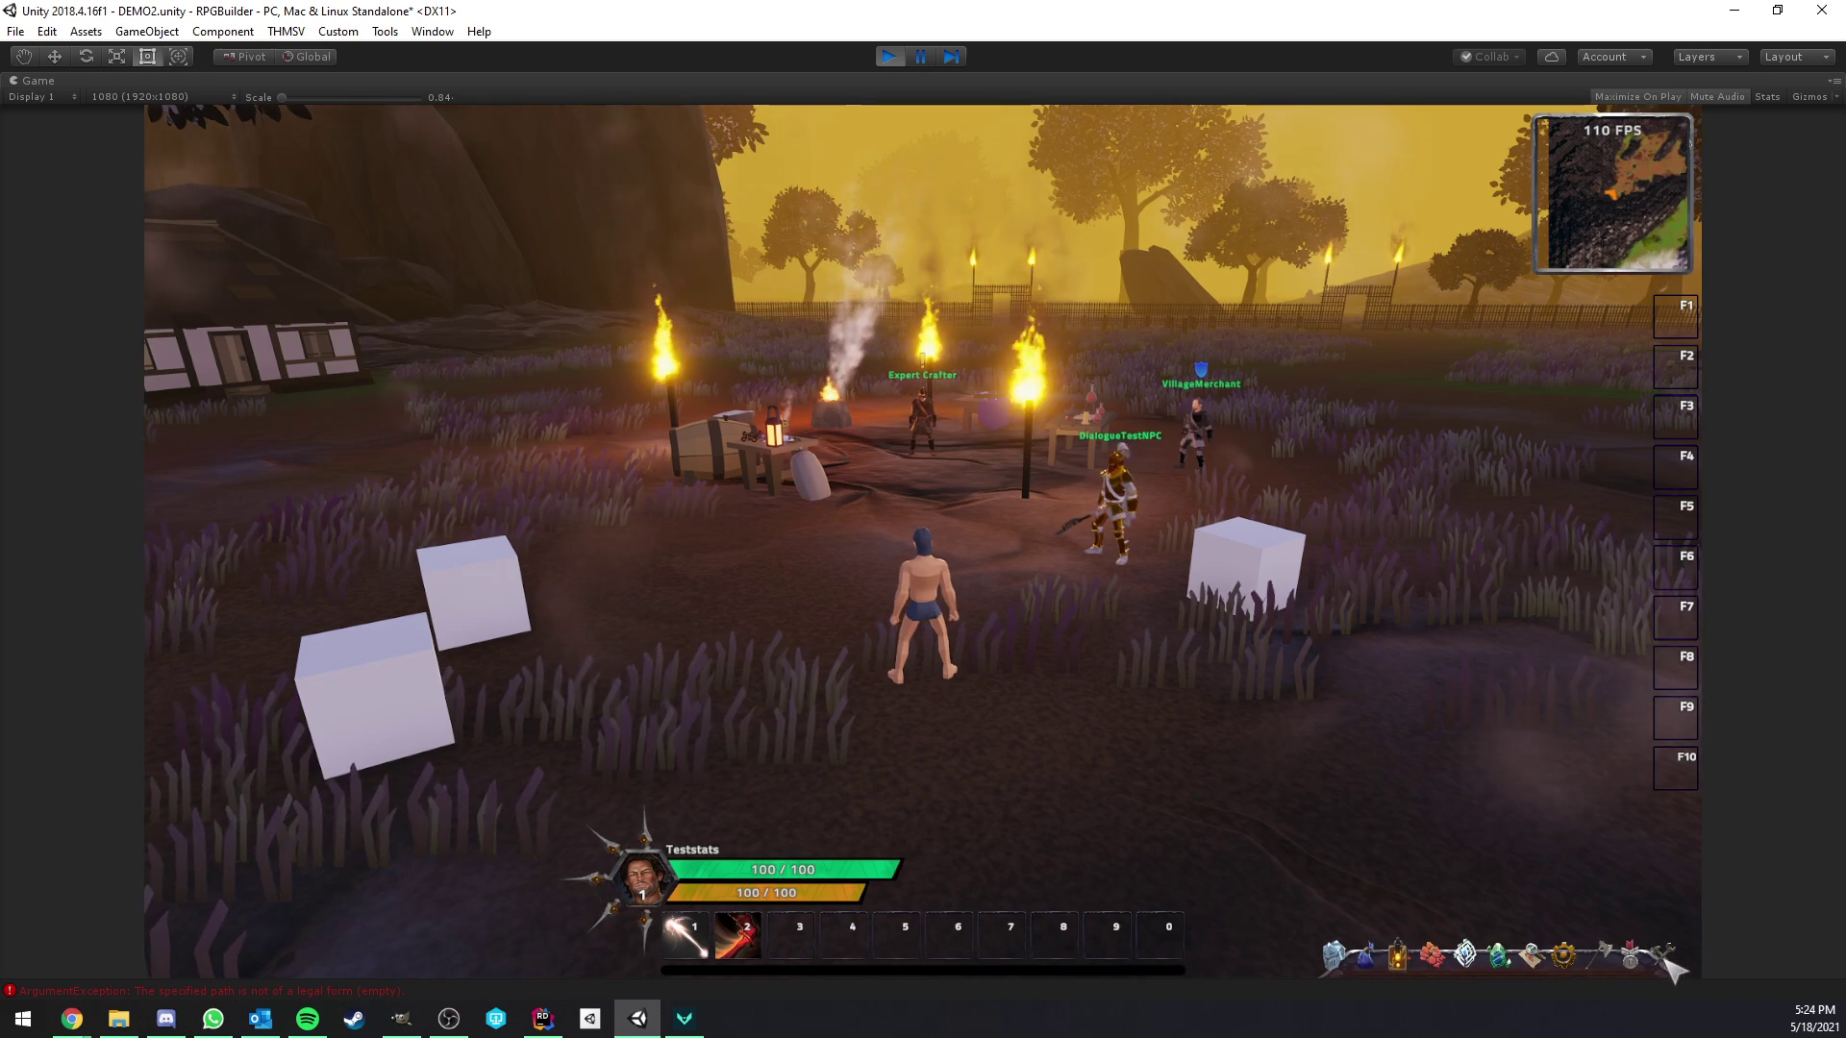
pyautogui.press('c')
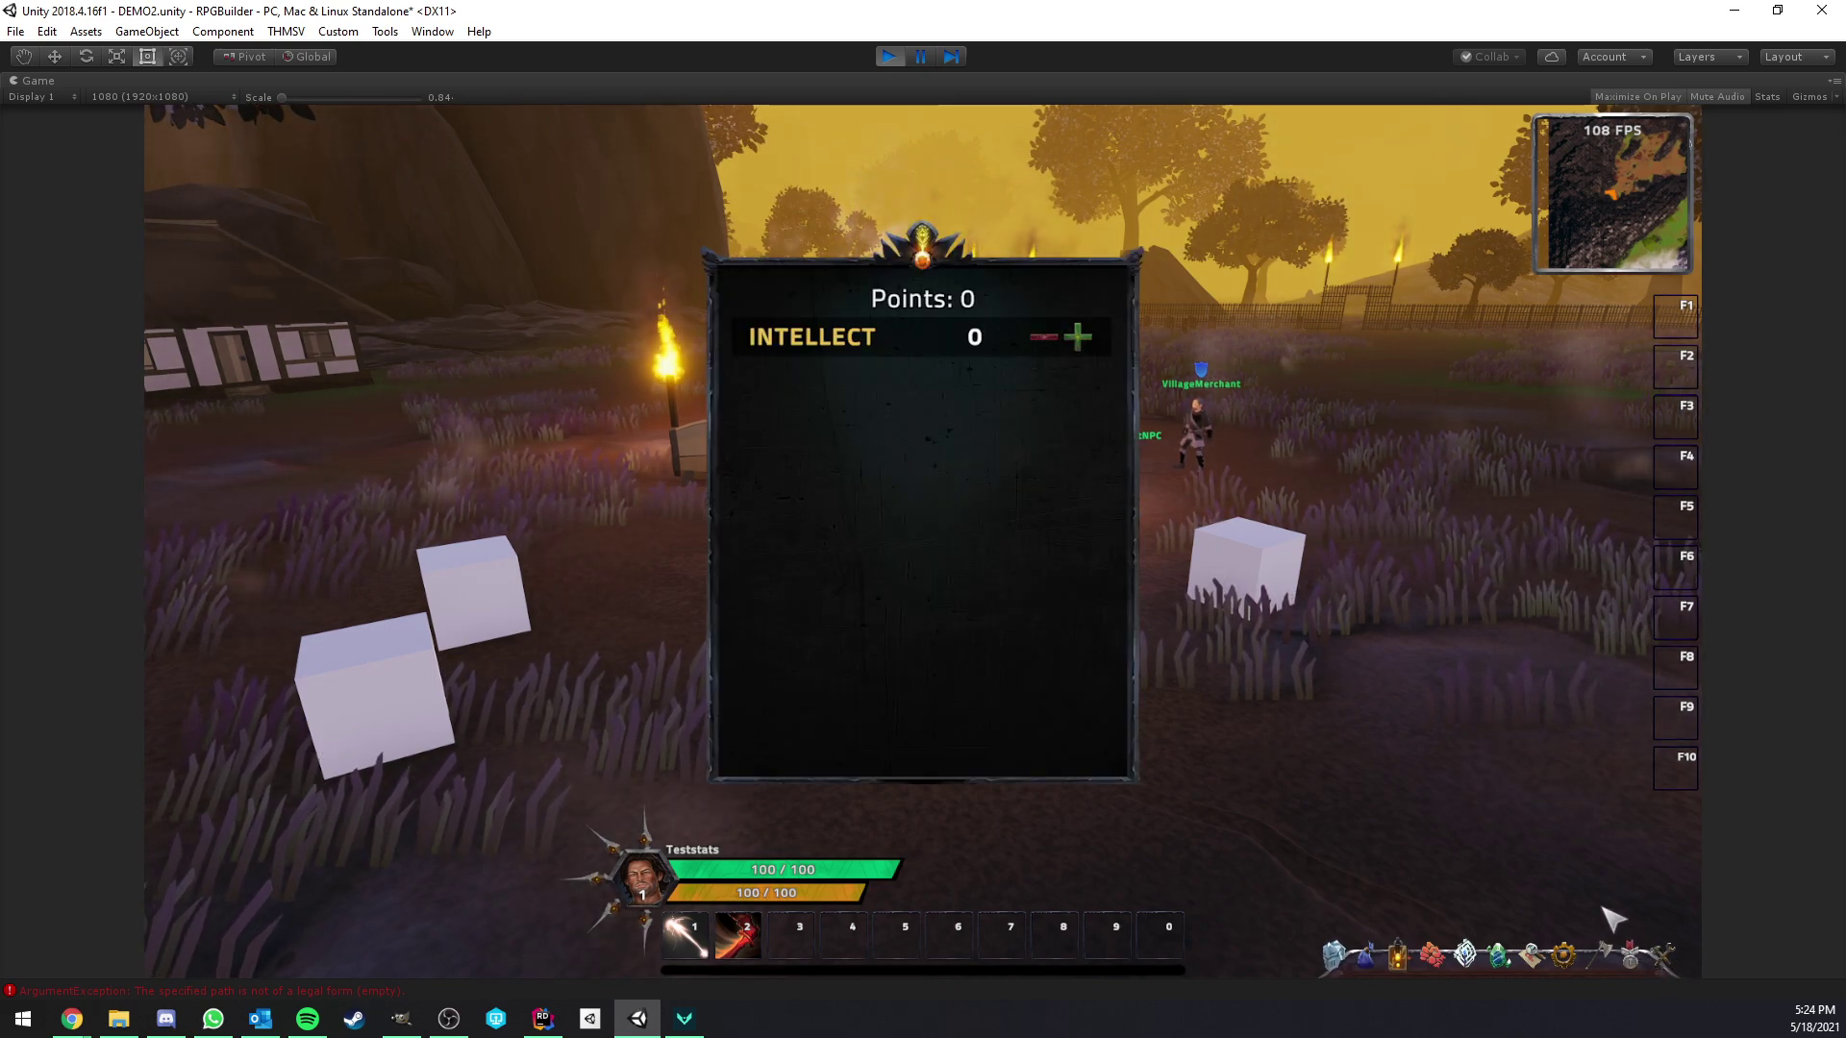
pyautogui.press('c')
pyautogui.press('`')
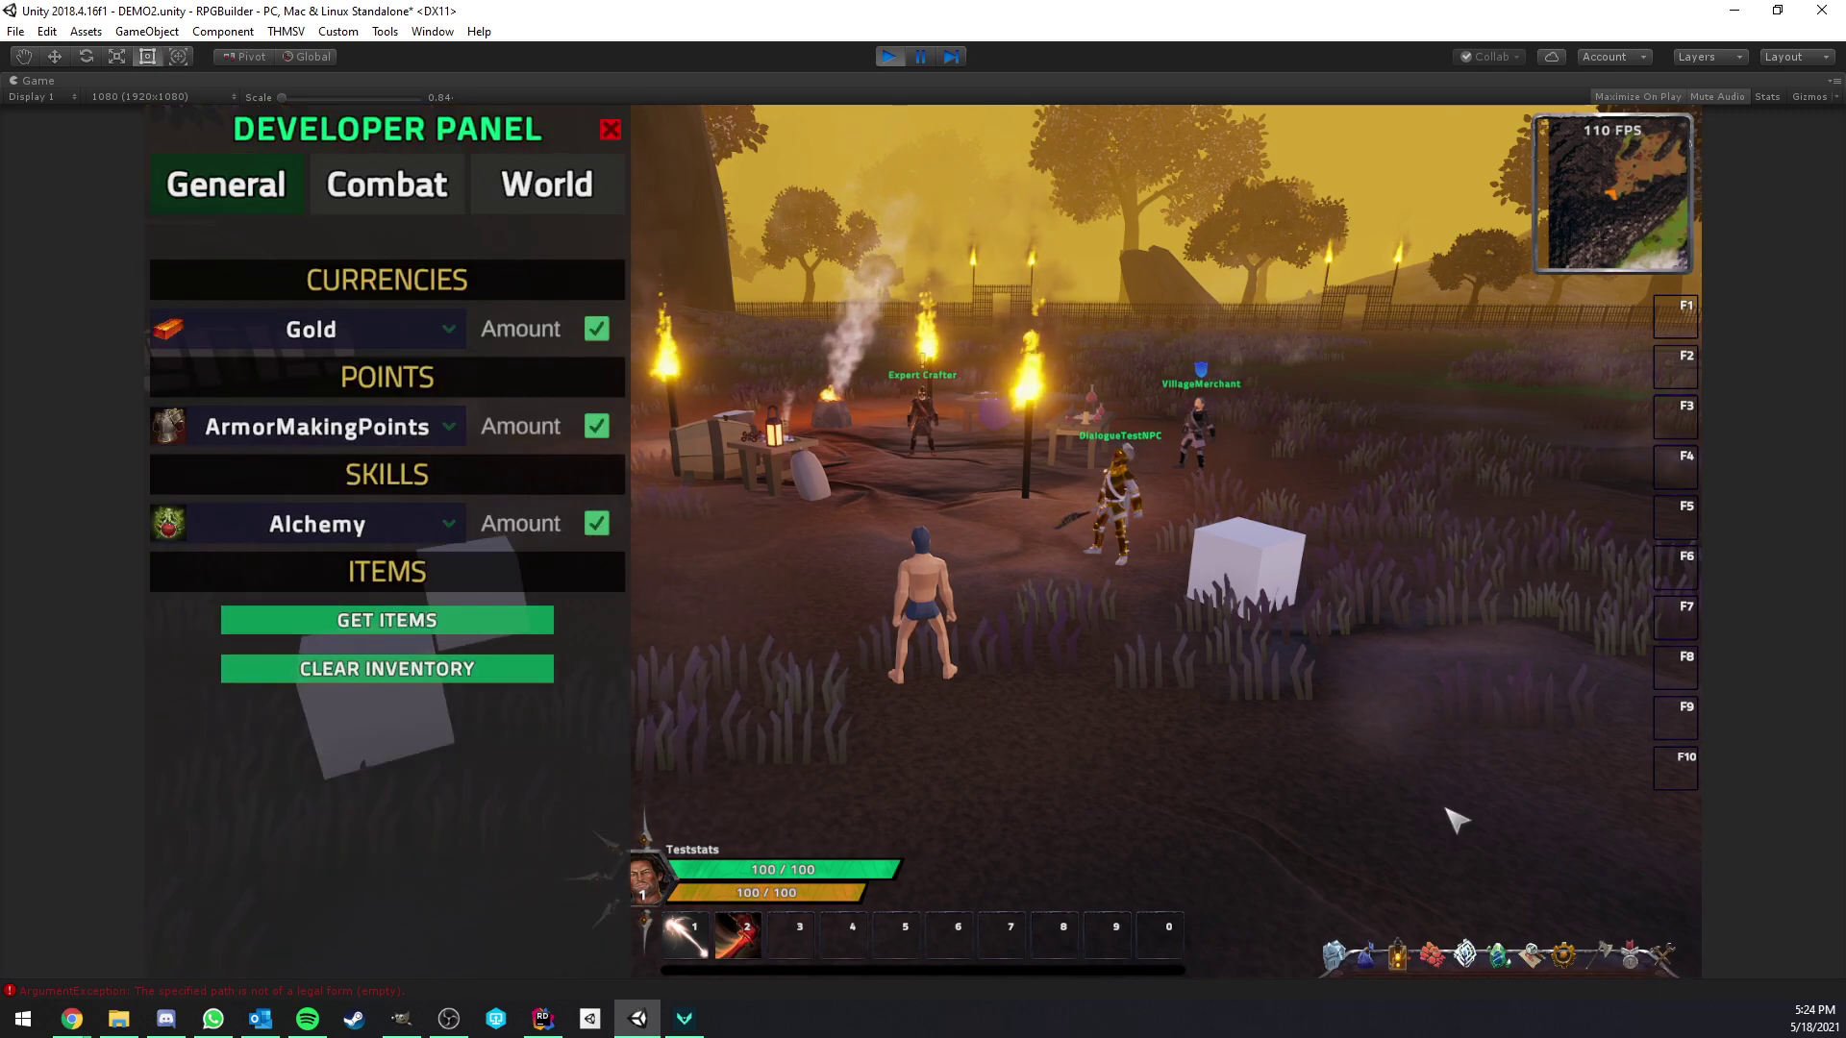
pyautogui.click(392, 188)
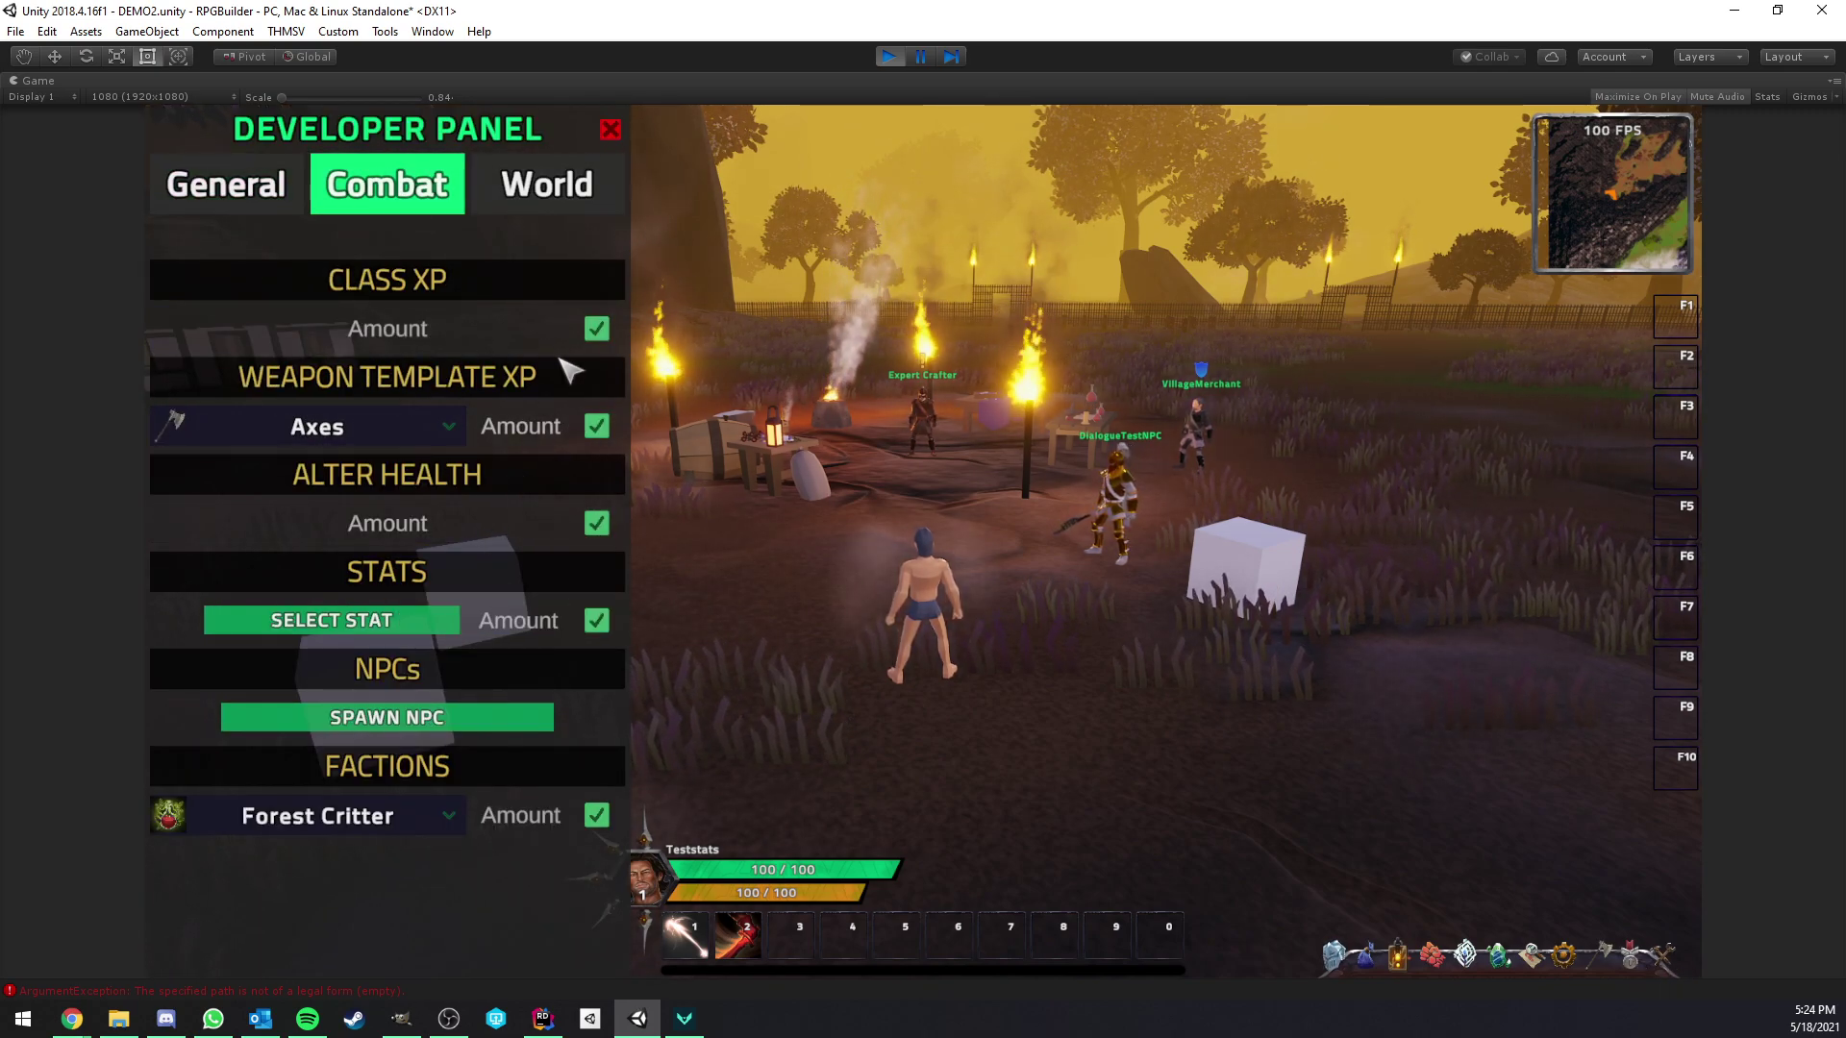
# - Switch to a maximized RPG Builder editor and review the Human race's stat allocation settings
pyautogui.rightClick(72, 80)
pyautogui.click(135, 141)
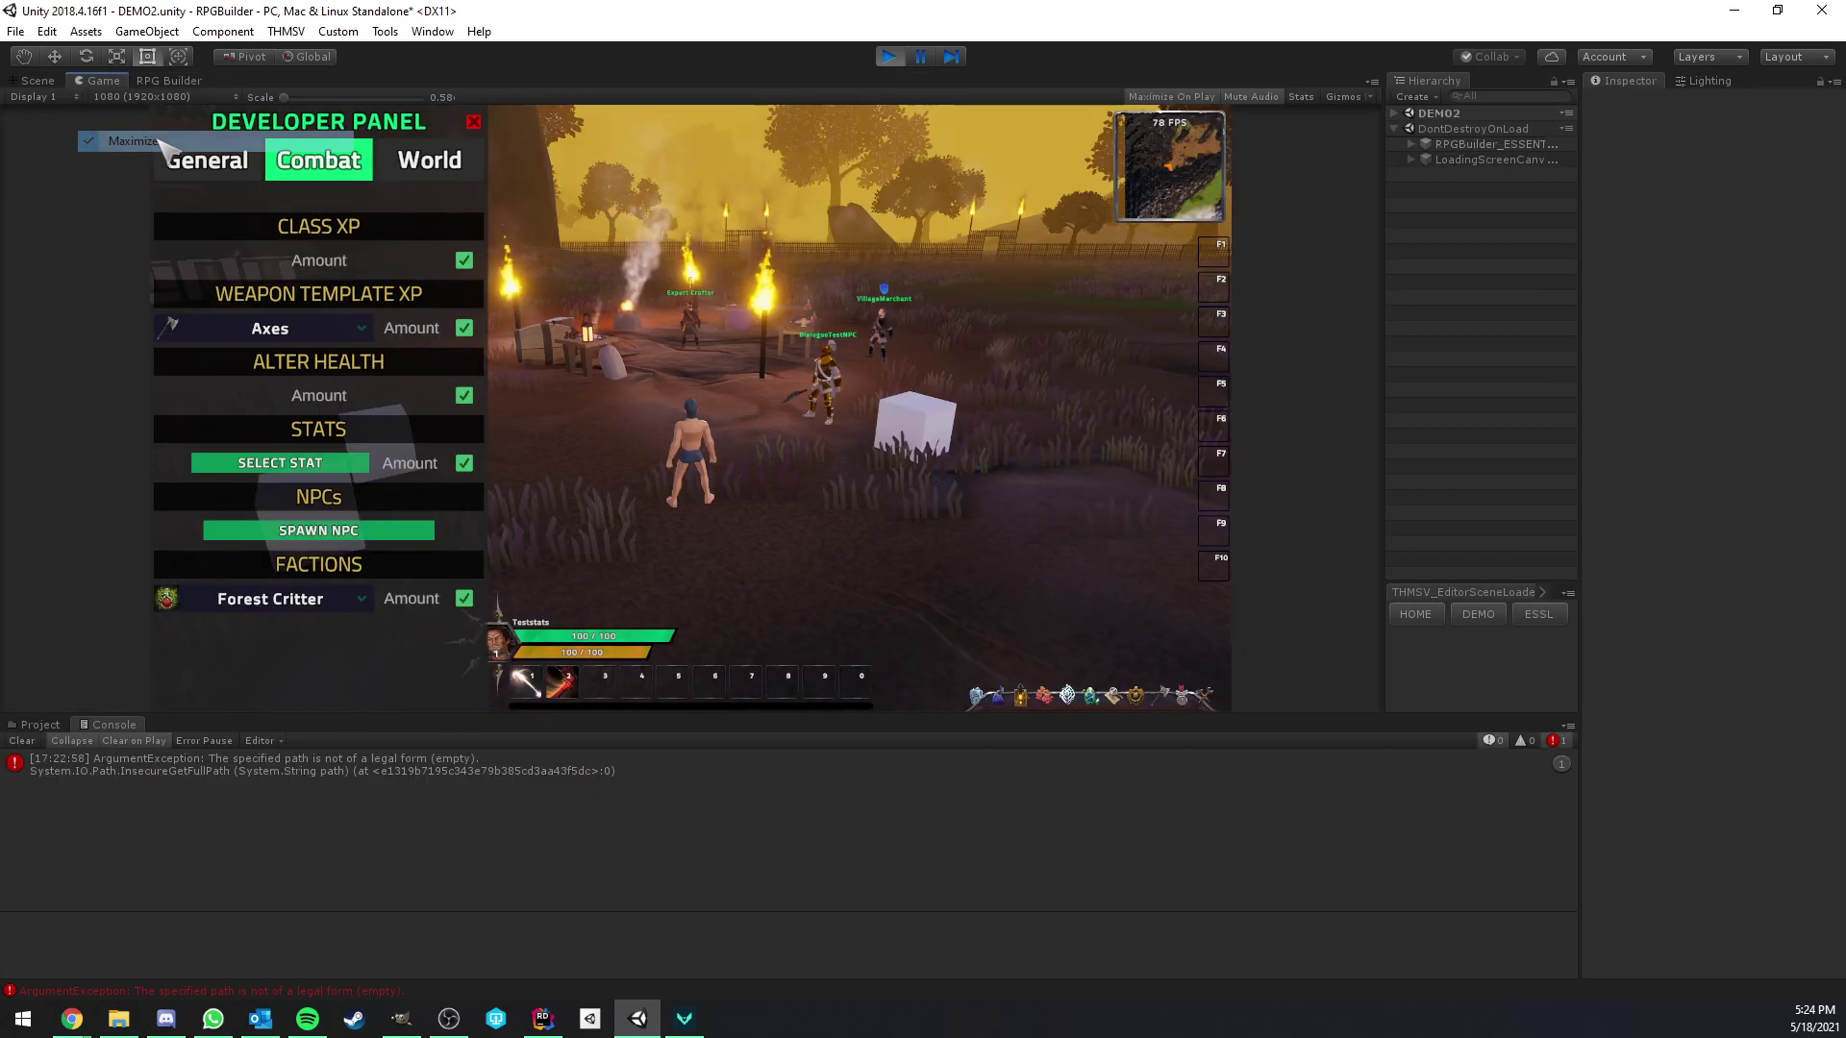
pyautogui.doubleClick(184, 79)
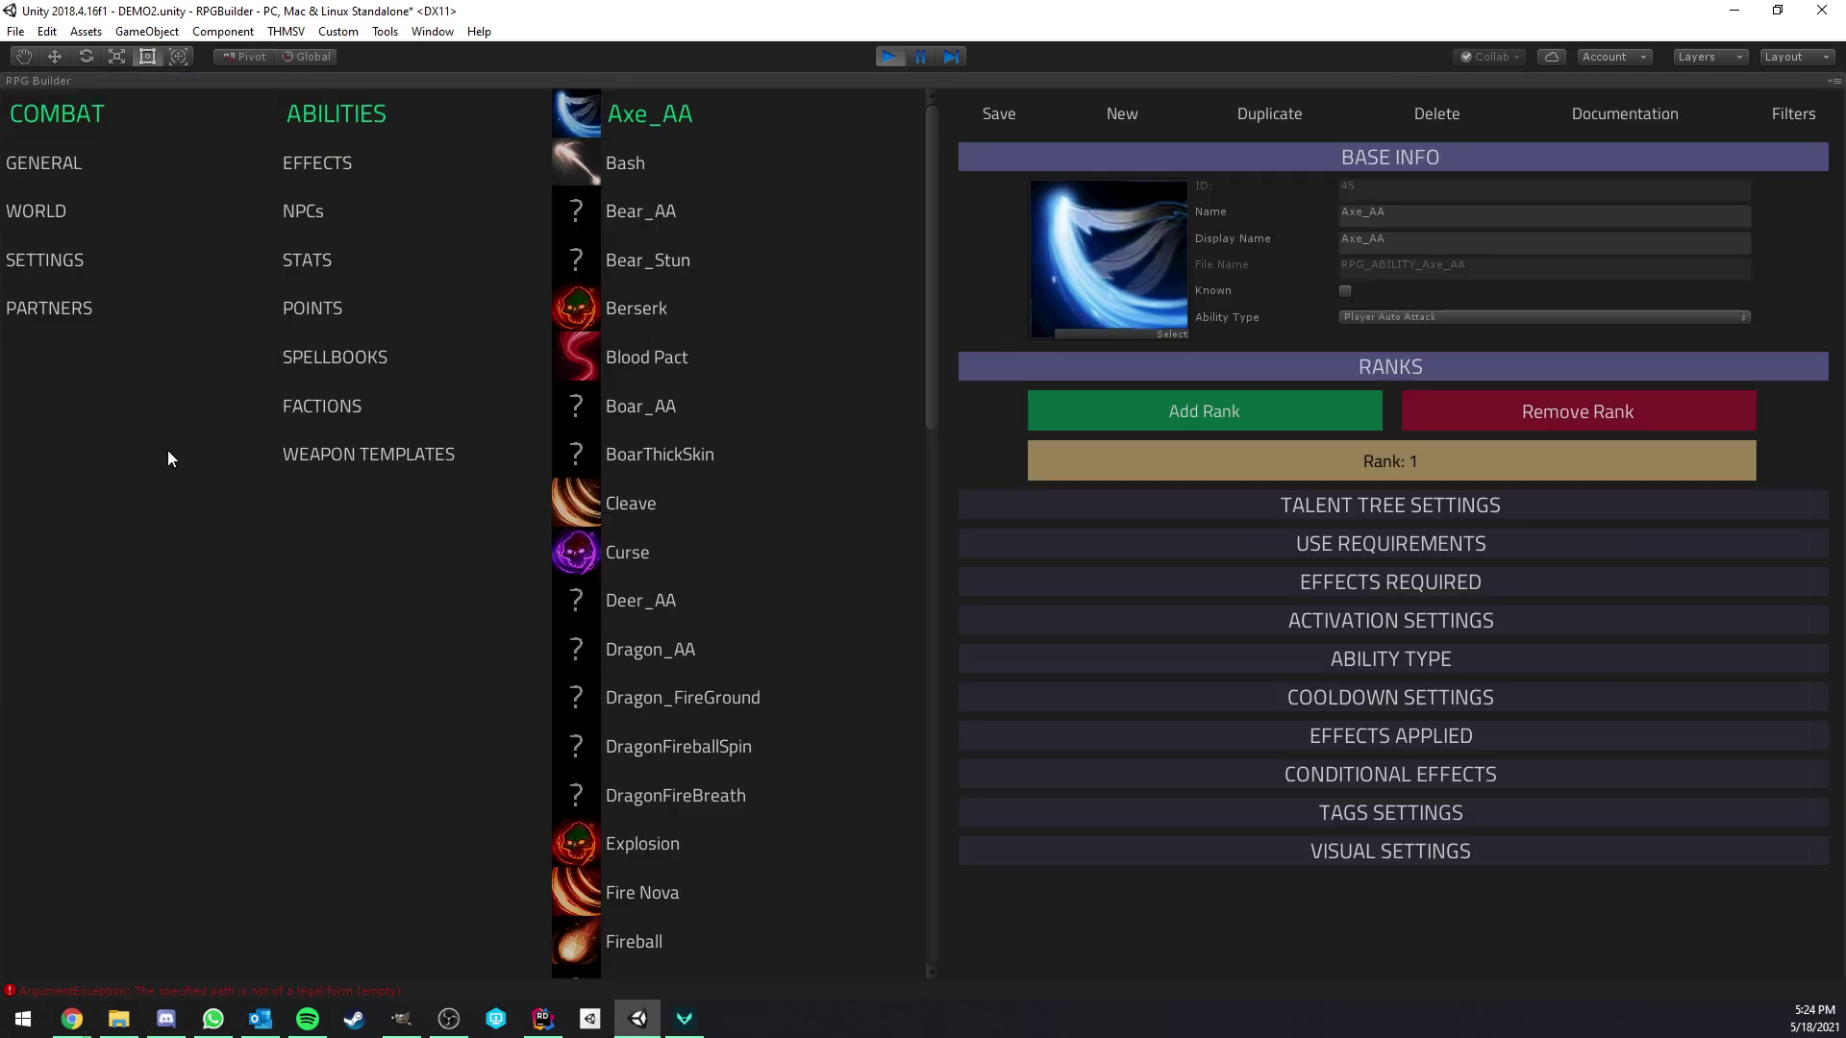
pyautogui.click(141, 163)
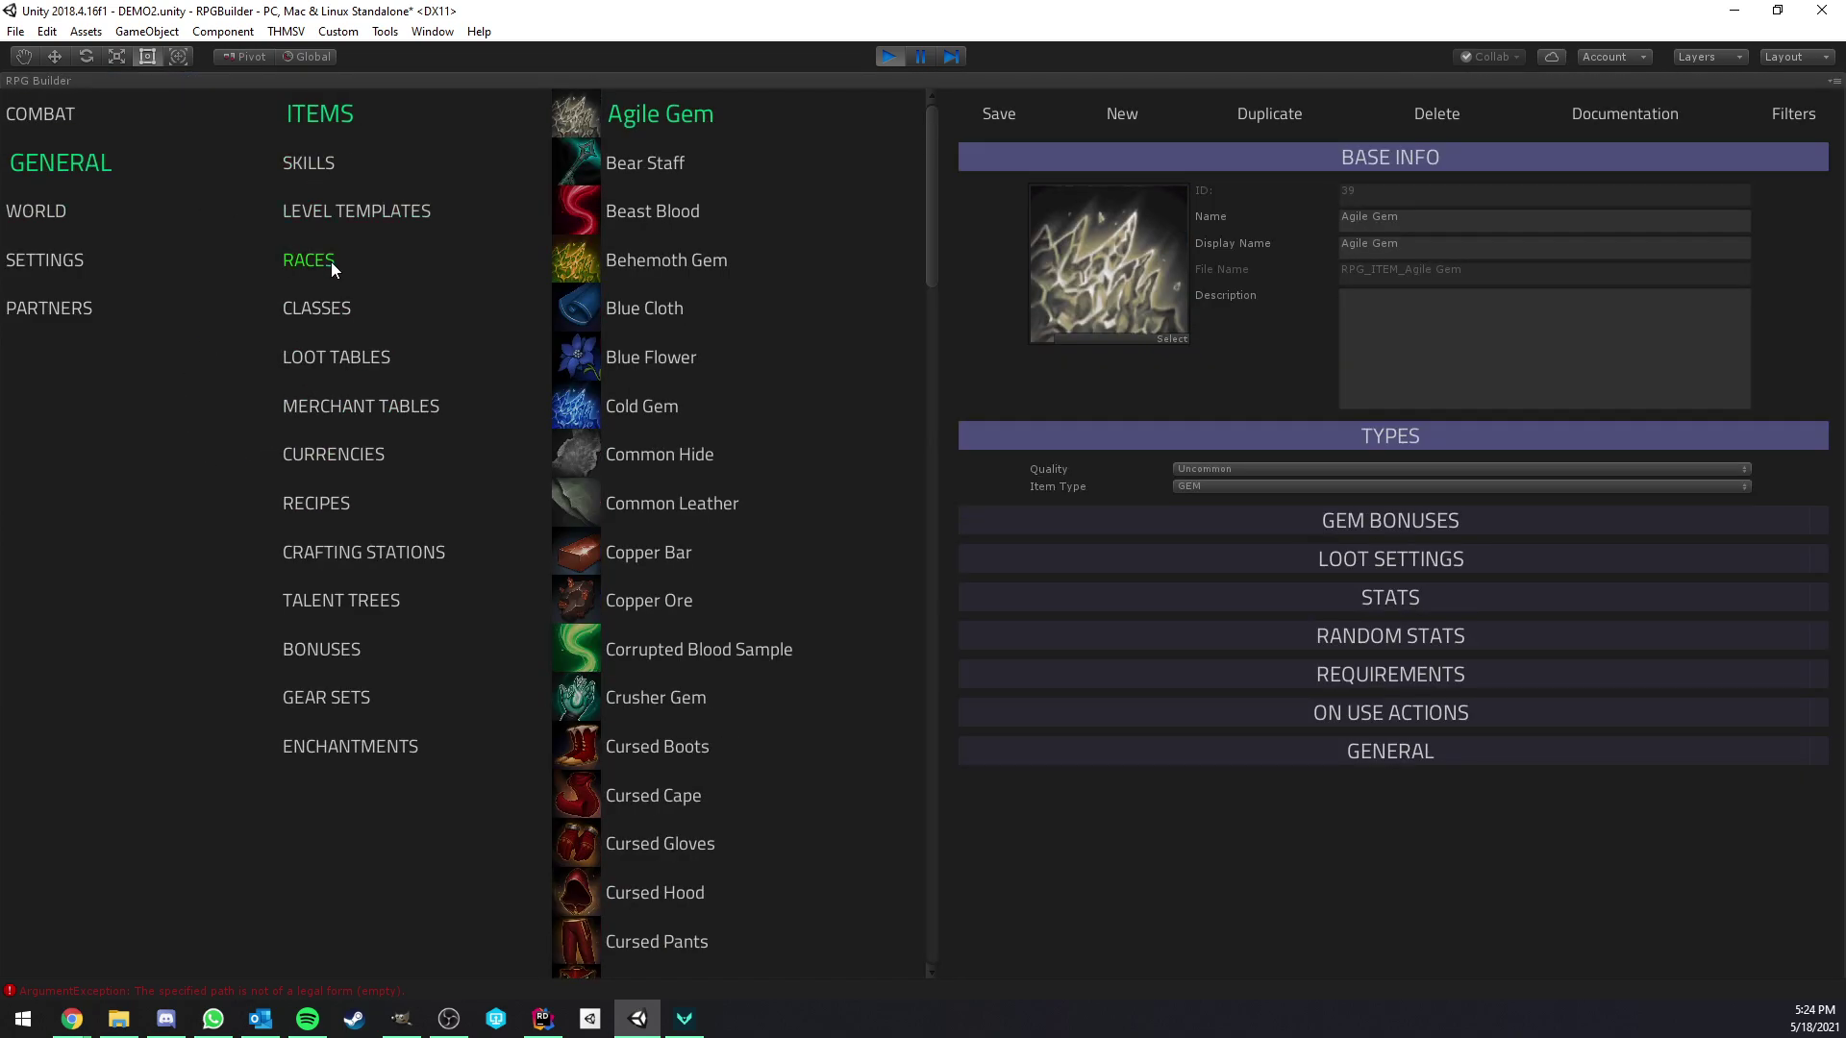
pyautogui.click(331, 262)
pyautogui.click(1145, 473)
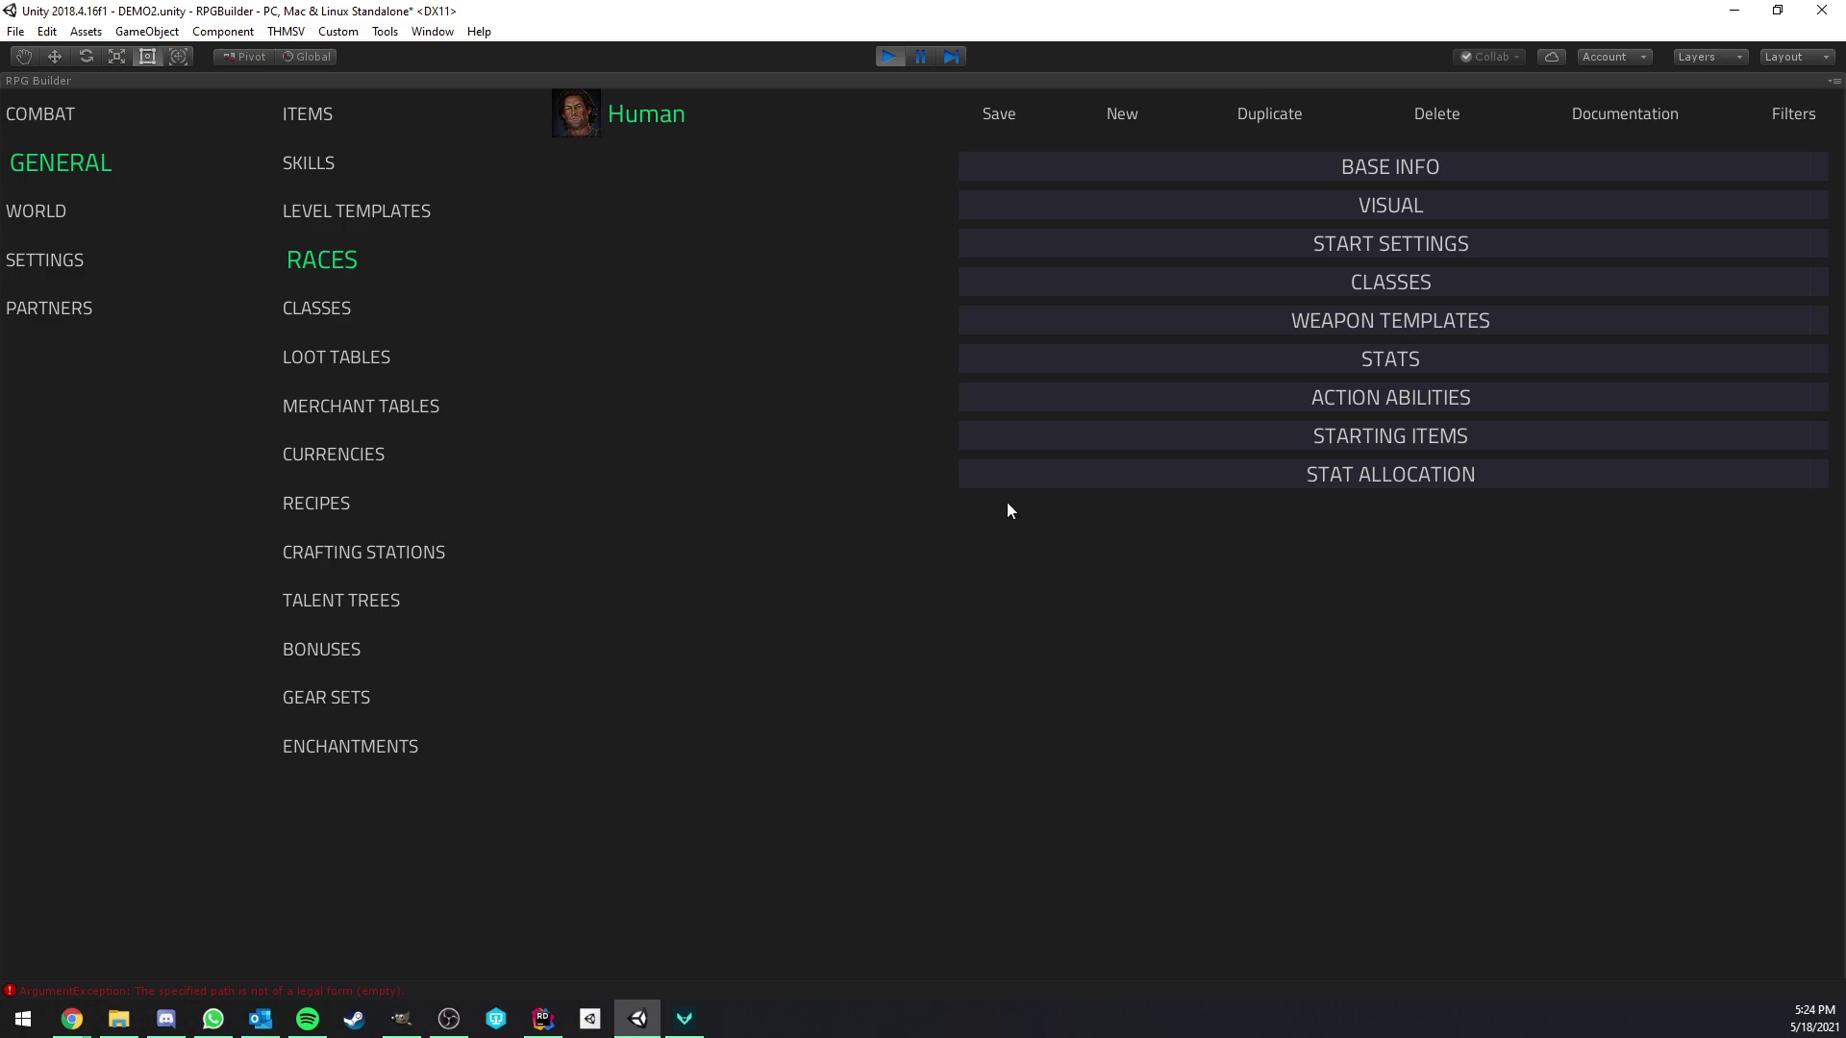
# - Open the class settings, collapse the menu stat allocation section and show the in-game stat allocation section
pyautogui.click(330, 309)
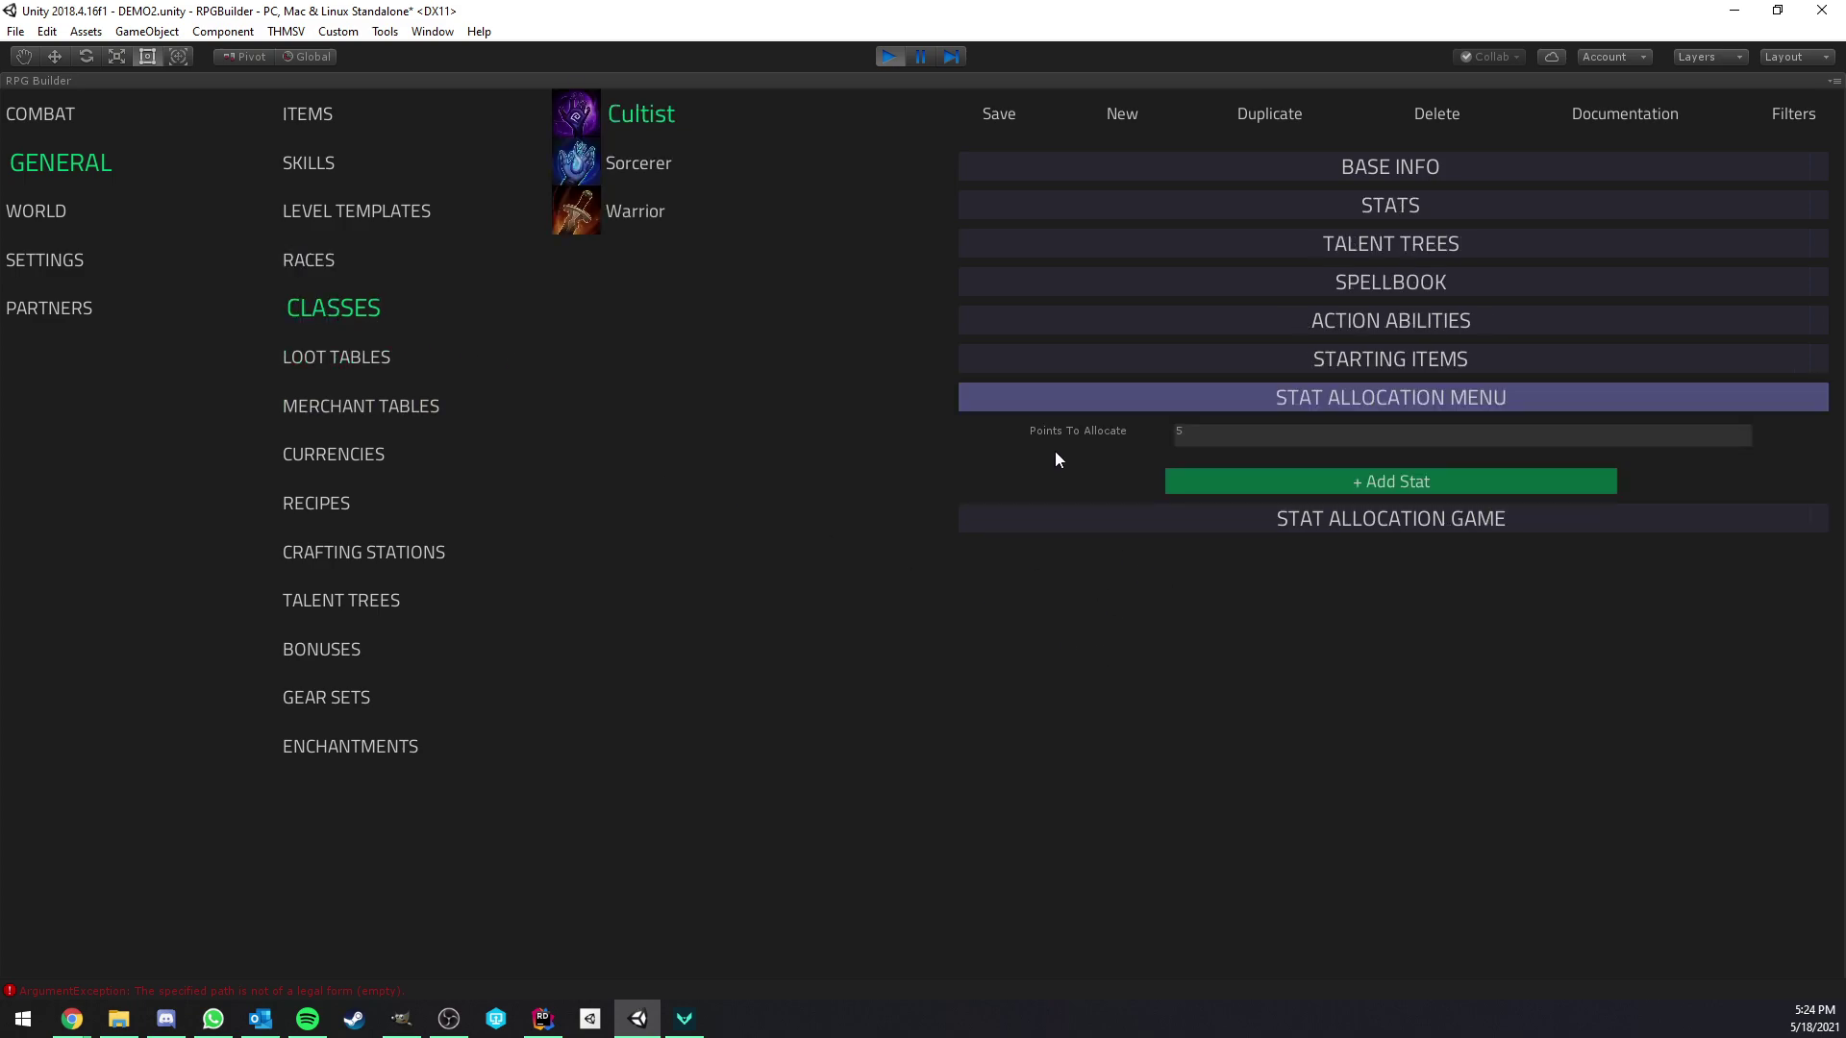
pyautogui.click(1104, 394)
pyautogui.click(1150, 439)
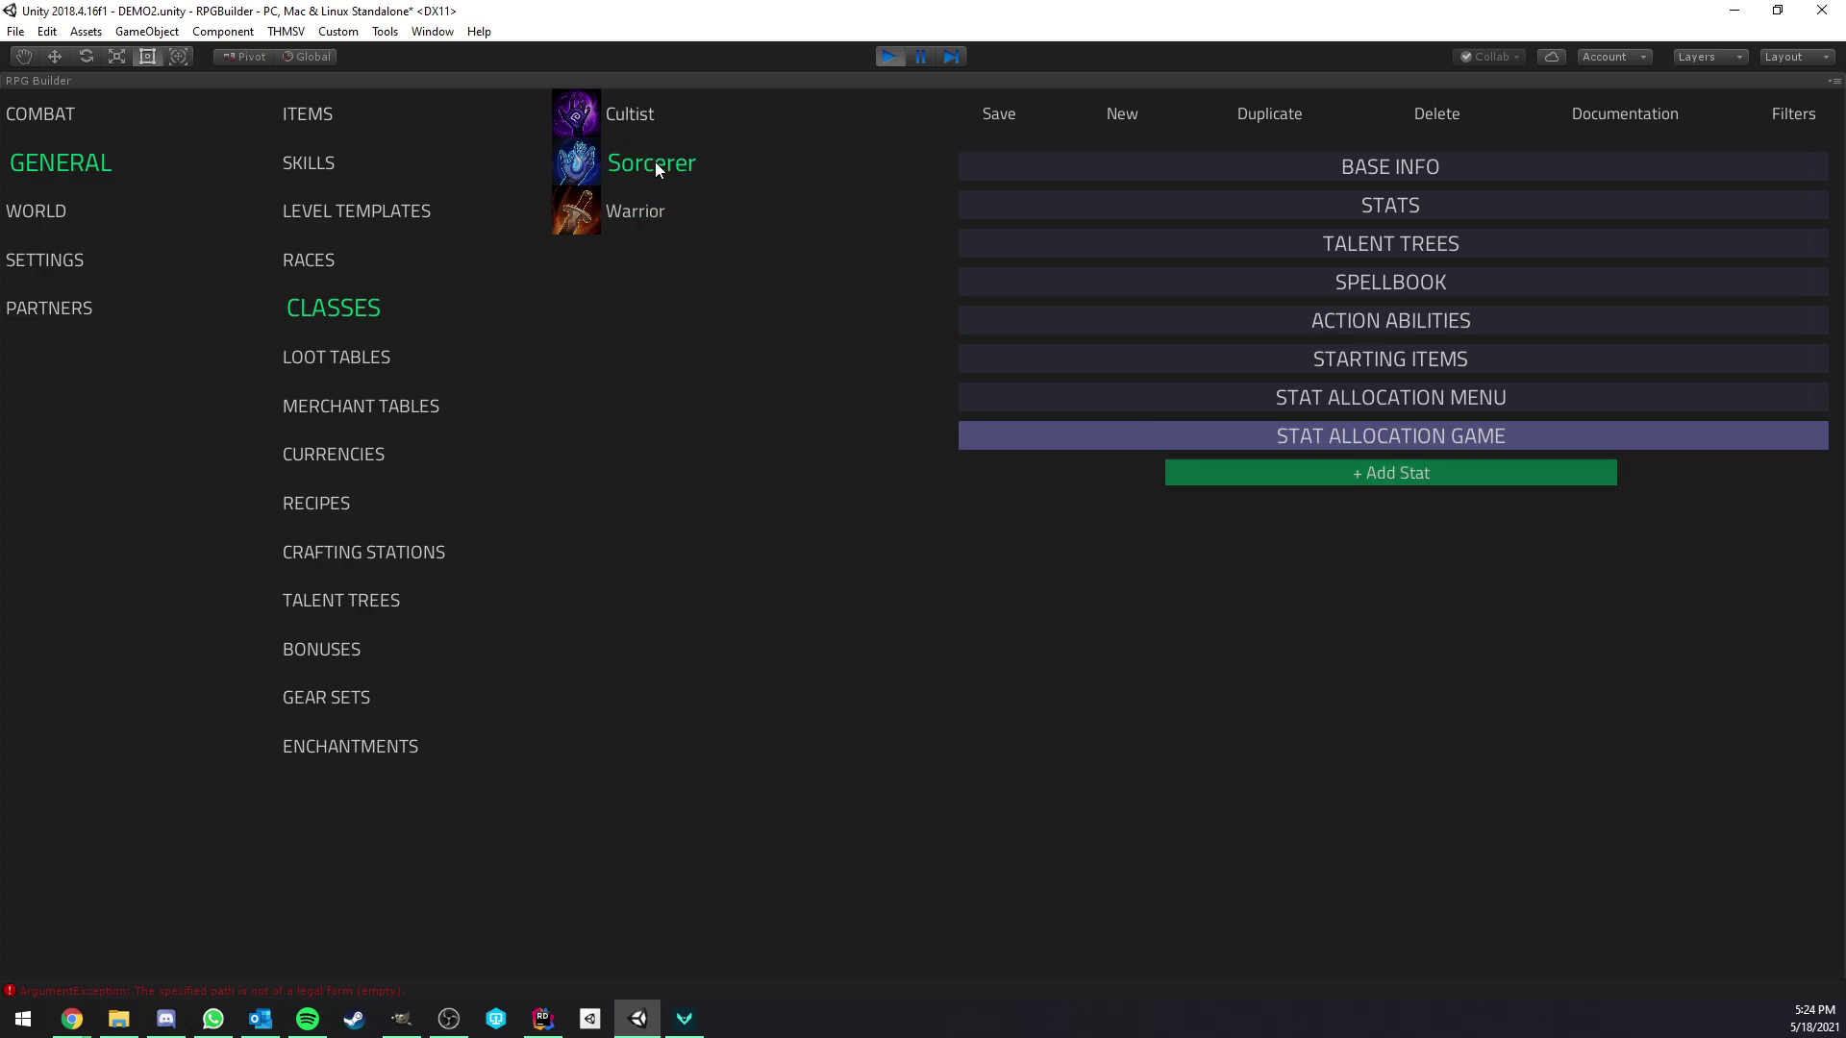
# - Add three blank stat entries to the Warrior class's in-game stat allocation and remove them again
pyautogui.click(654, 211)
pyautogui.click(1207, 398)
pyautogui.click(1218, 408)
pyautogui.click(1238, 479)
pyautogui.click(1238, 479)
pyautogui.click(1239, 479)
pyautogui.click(1038, 505)
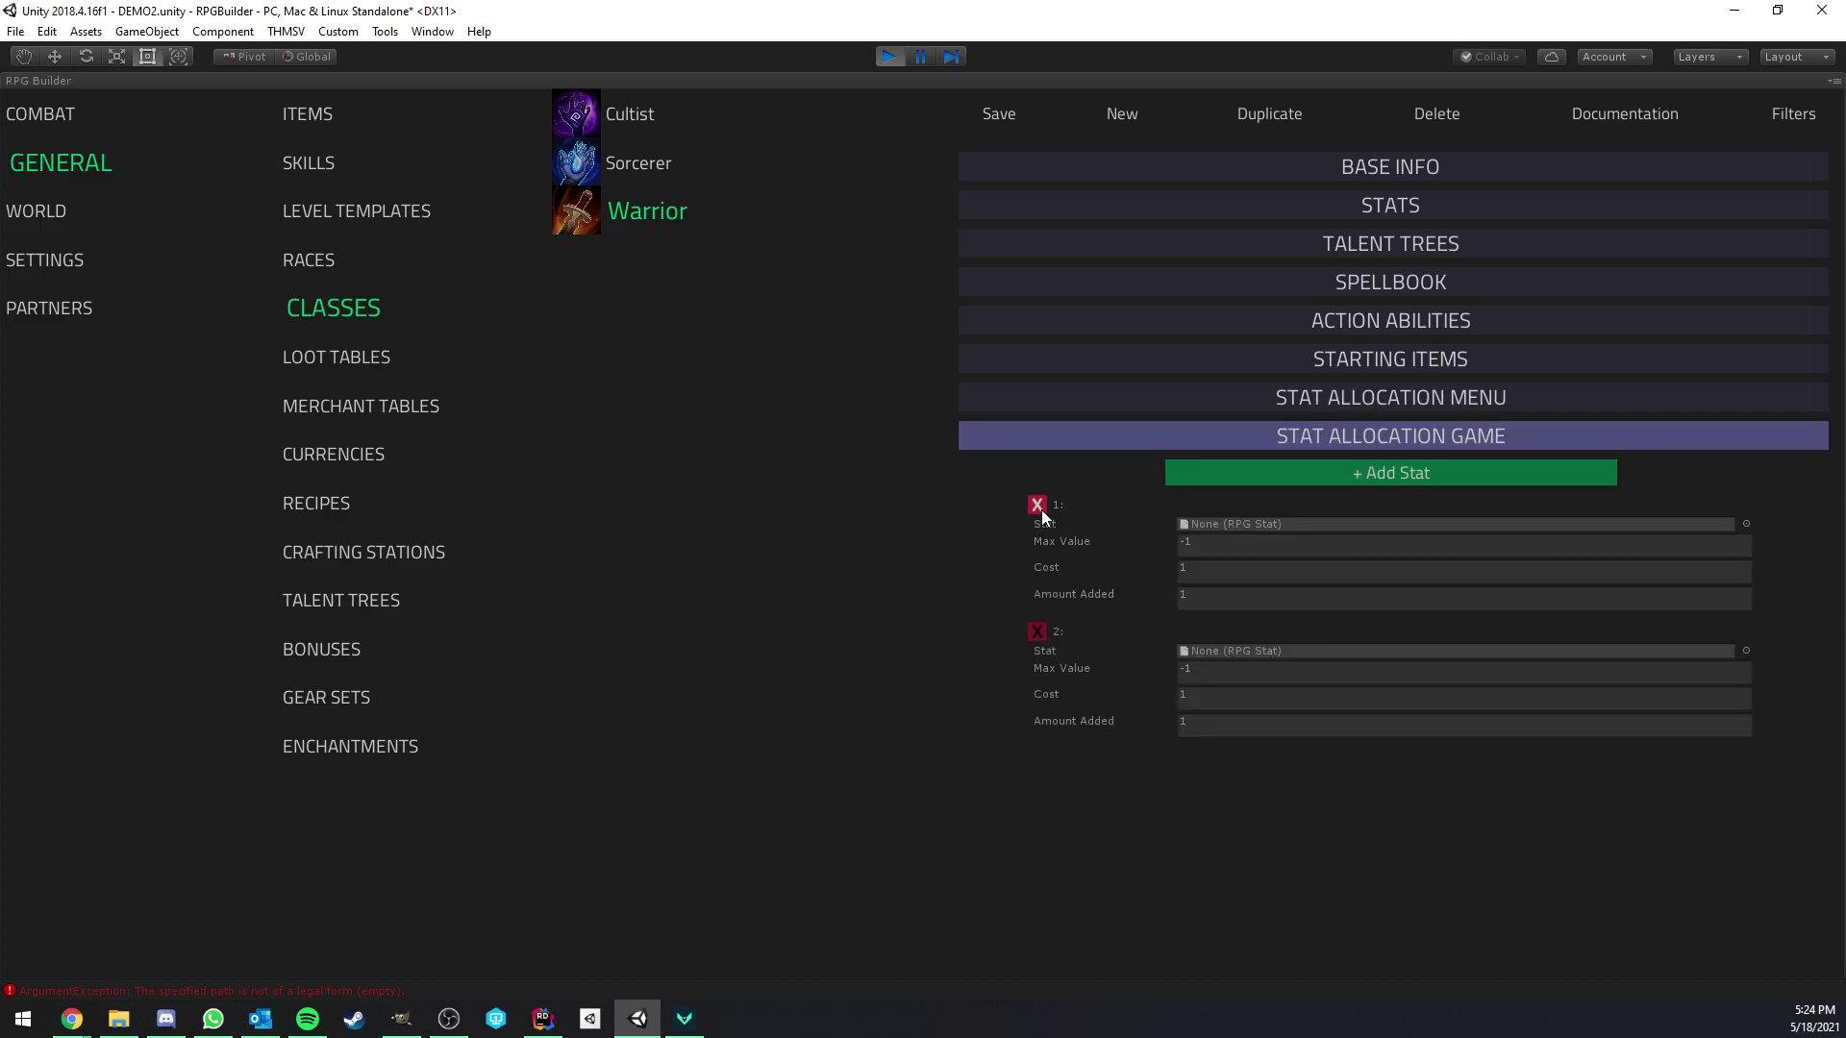
pyautogui.click(1038, 506)
pyautogui.click(1038, 505)
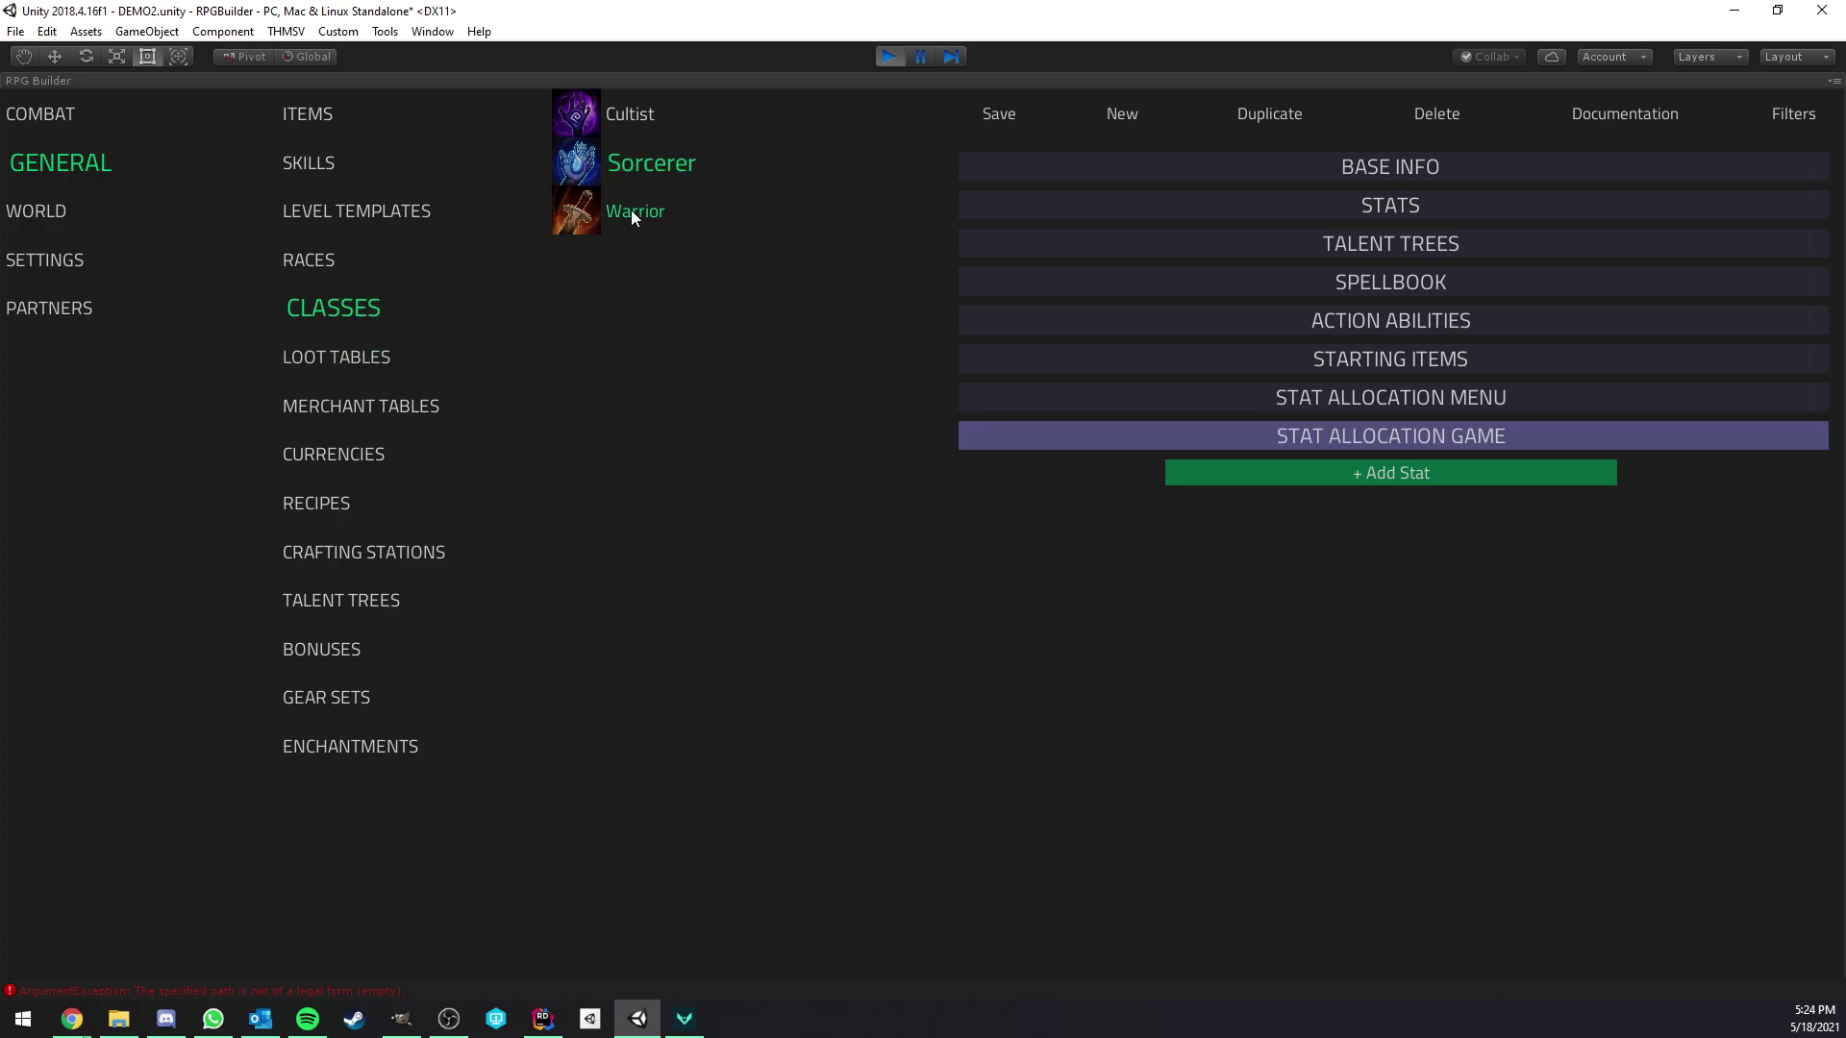
# - View the Alchemy skill's stat allocation settings and compare them with the stat allocation window in the restored game view
pyautogui.click(342, 166)
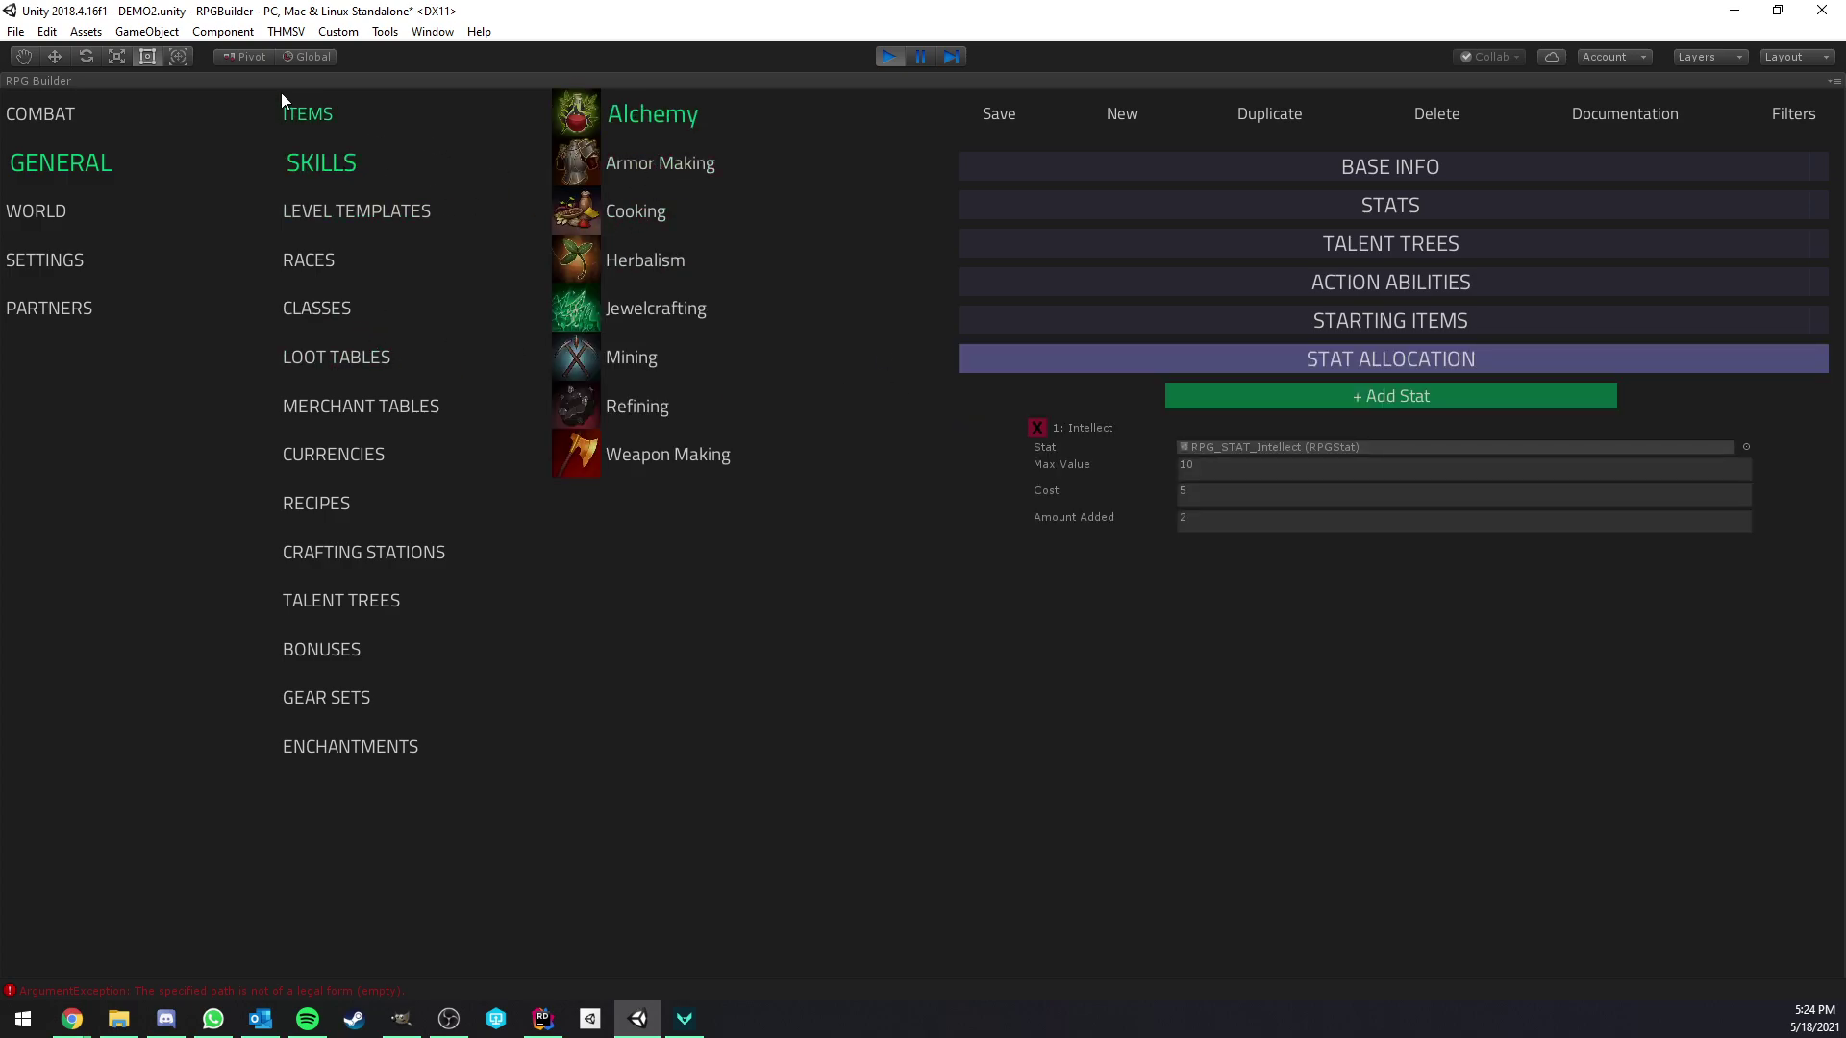
pyautogui.rightClick(87, 80)
pyautogui.click(146, 98)
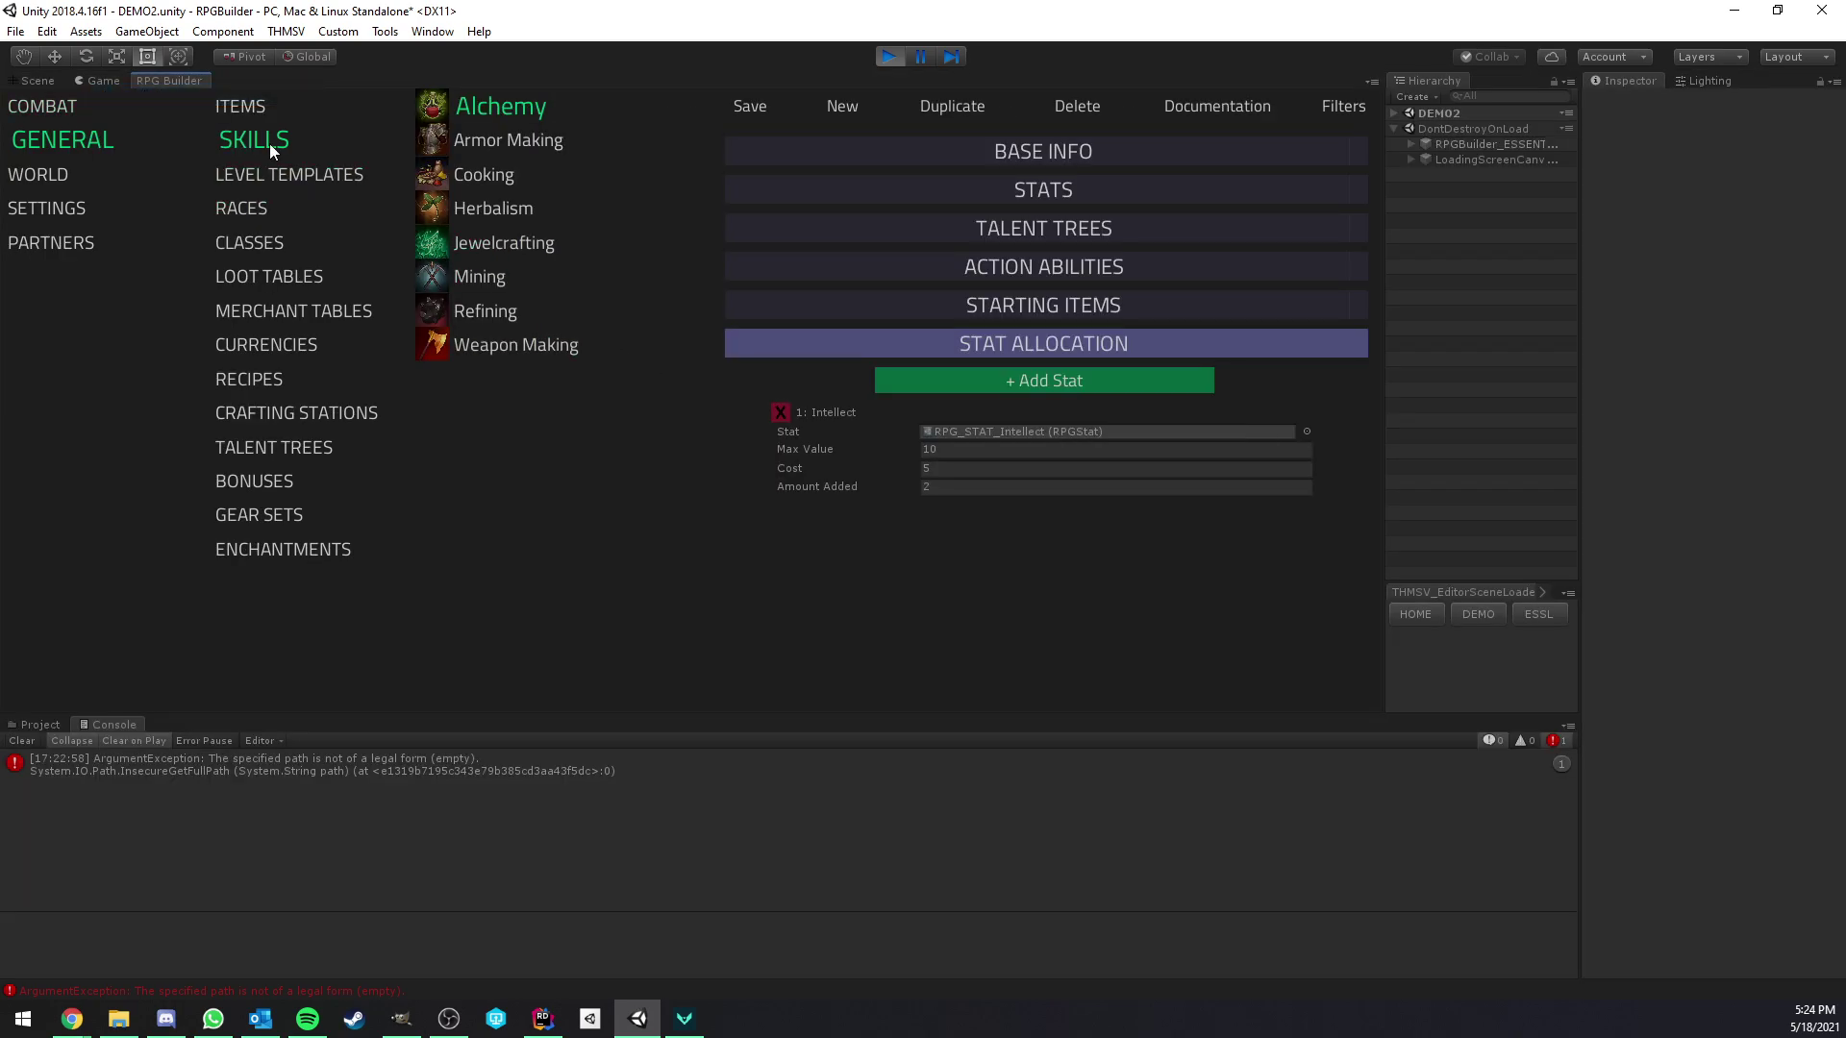
pyautogui.click(100, 81)
pyautogui.press('c')
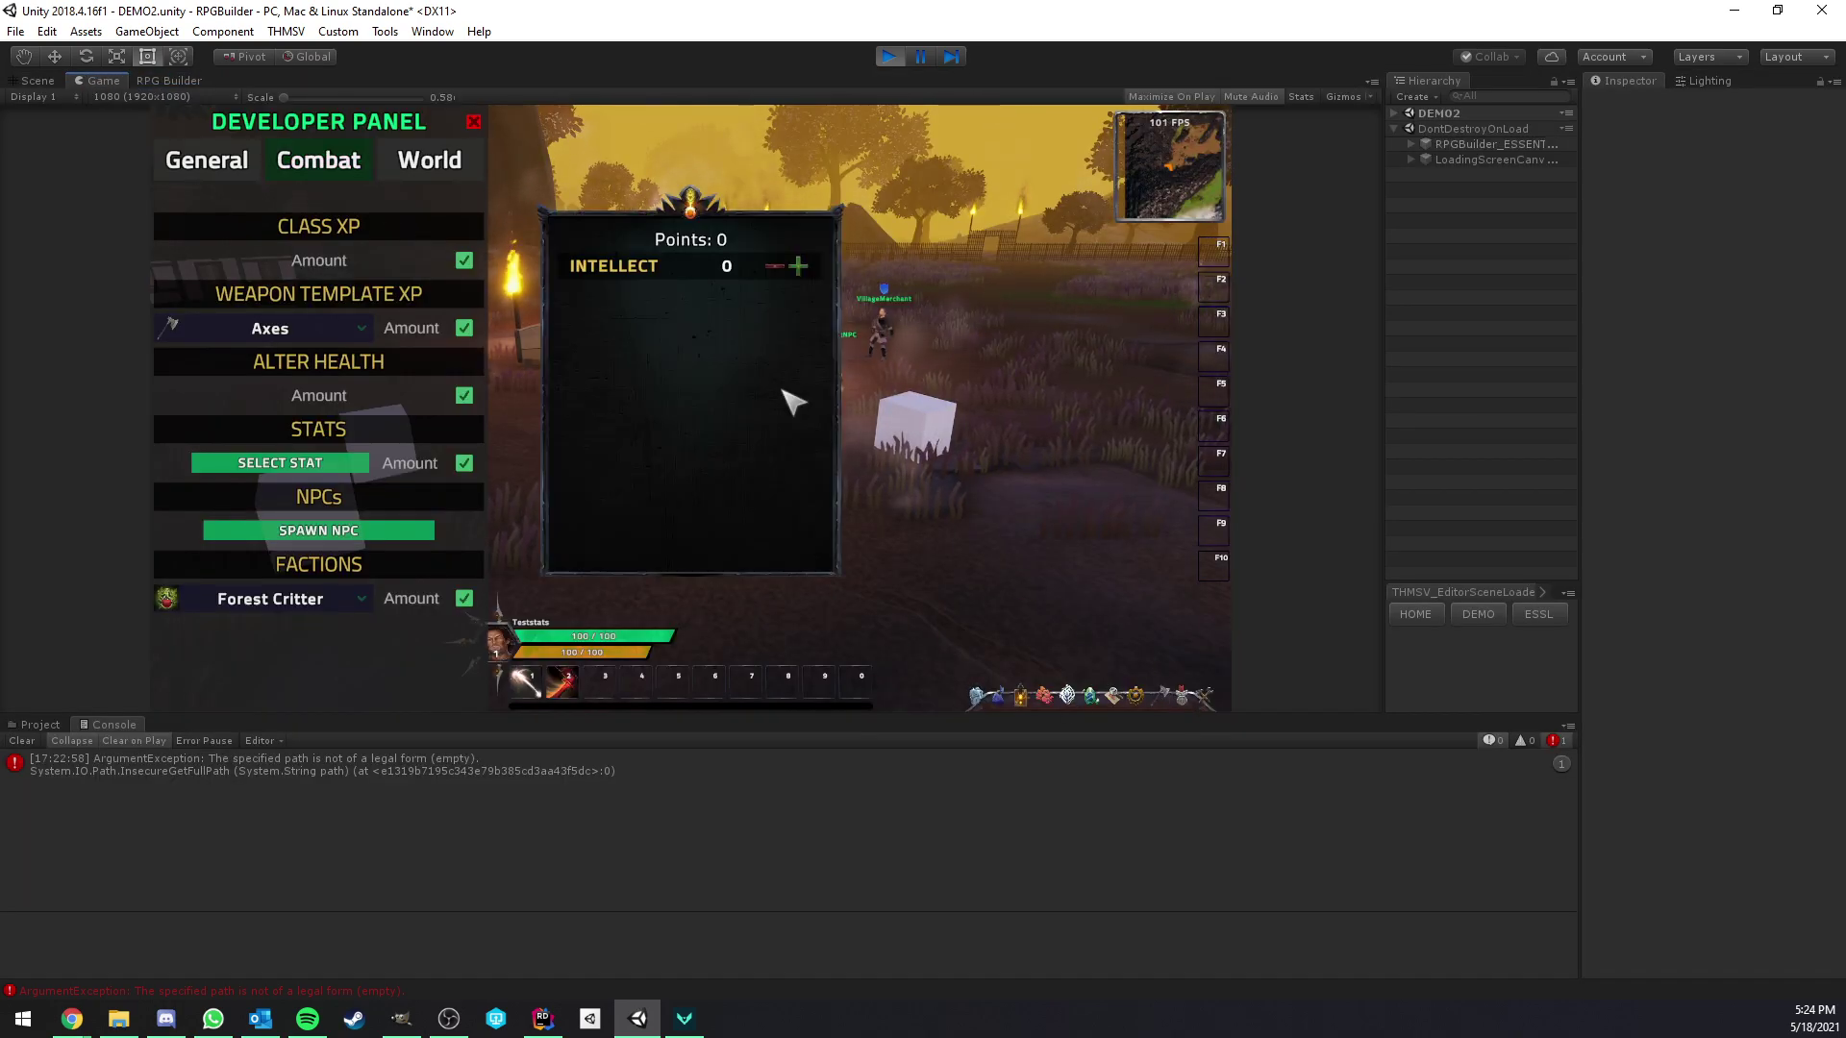
pyautogui.press('c')
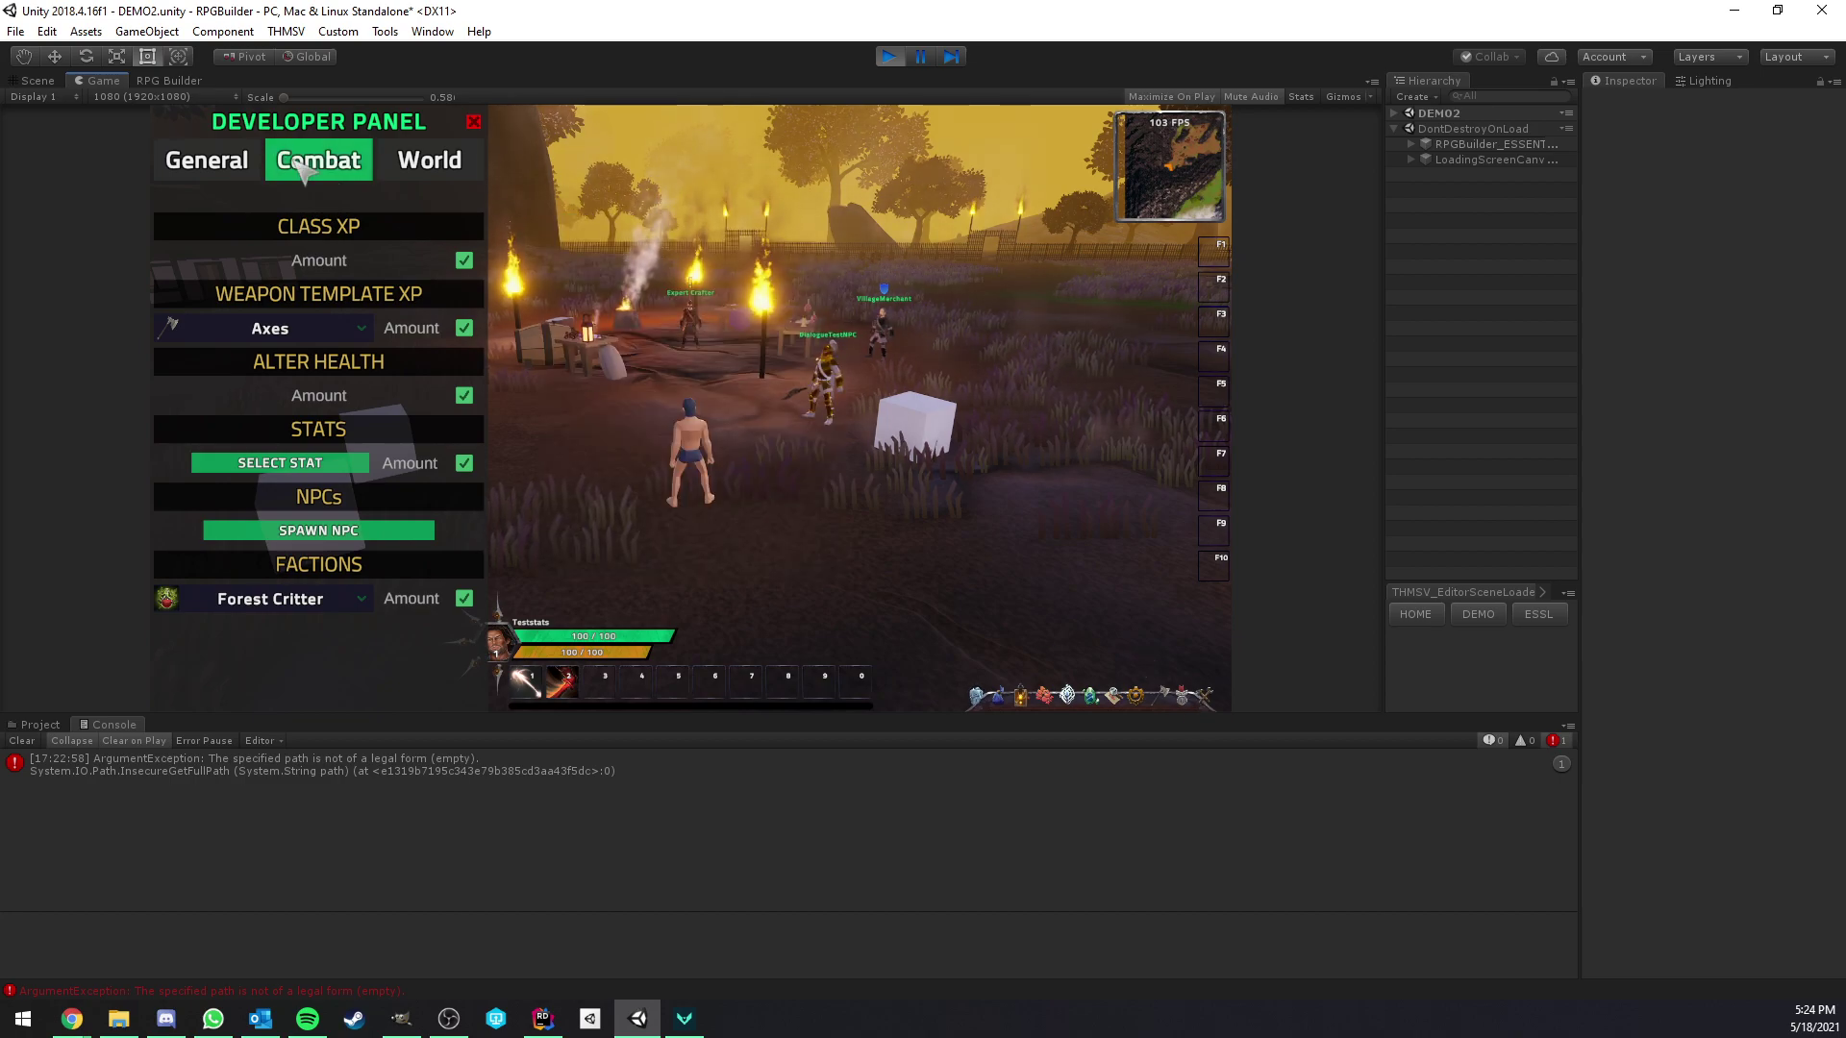
# - Return to the maximized RPG Builder editor, add four blank stat entries to Alchemy's stat allocation, and remove them again
pyautogui.click(173, 81)
pyautogui.hotkey('shift', 'space')
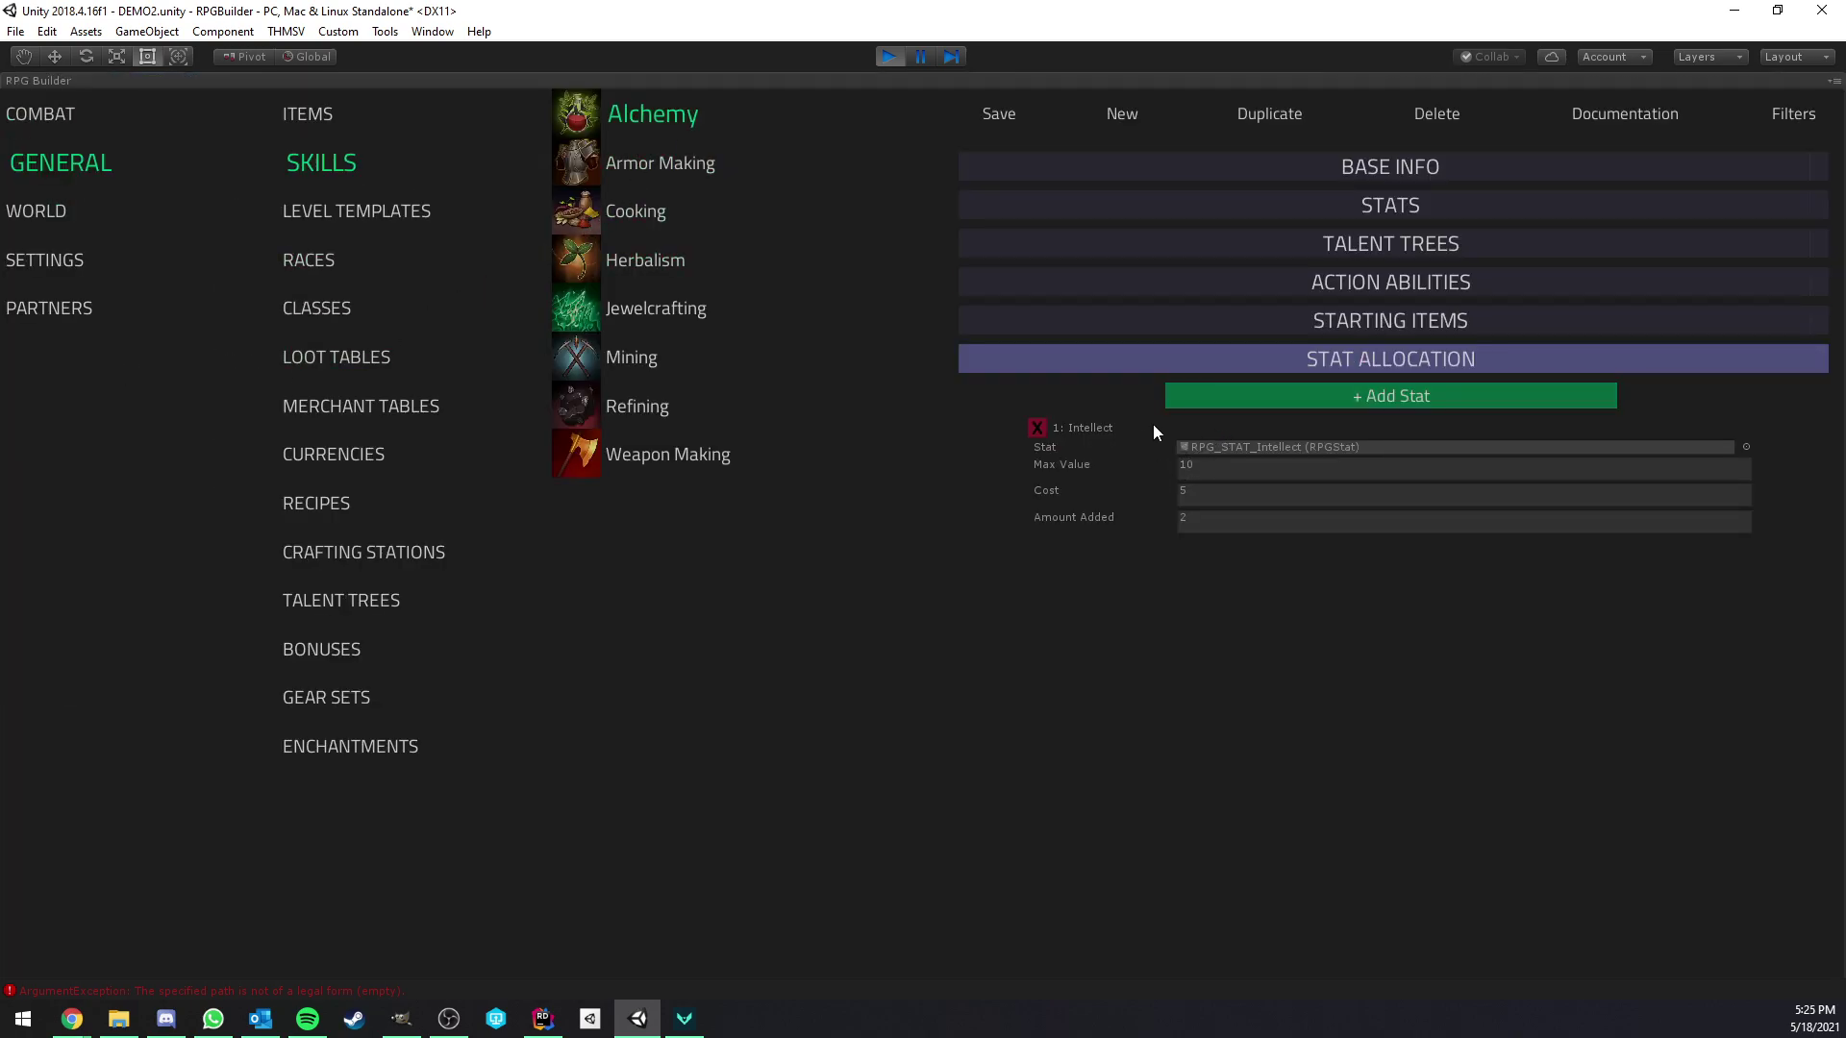
pyautogui.click(1224, 402)
pyautogui.click(1224, 402)
pyautogui.click(1227, 396)
pyautogui.click(1227, 396)
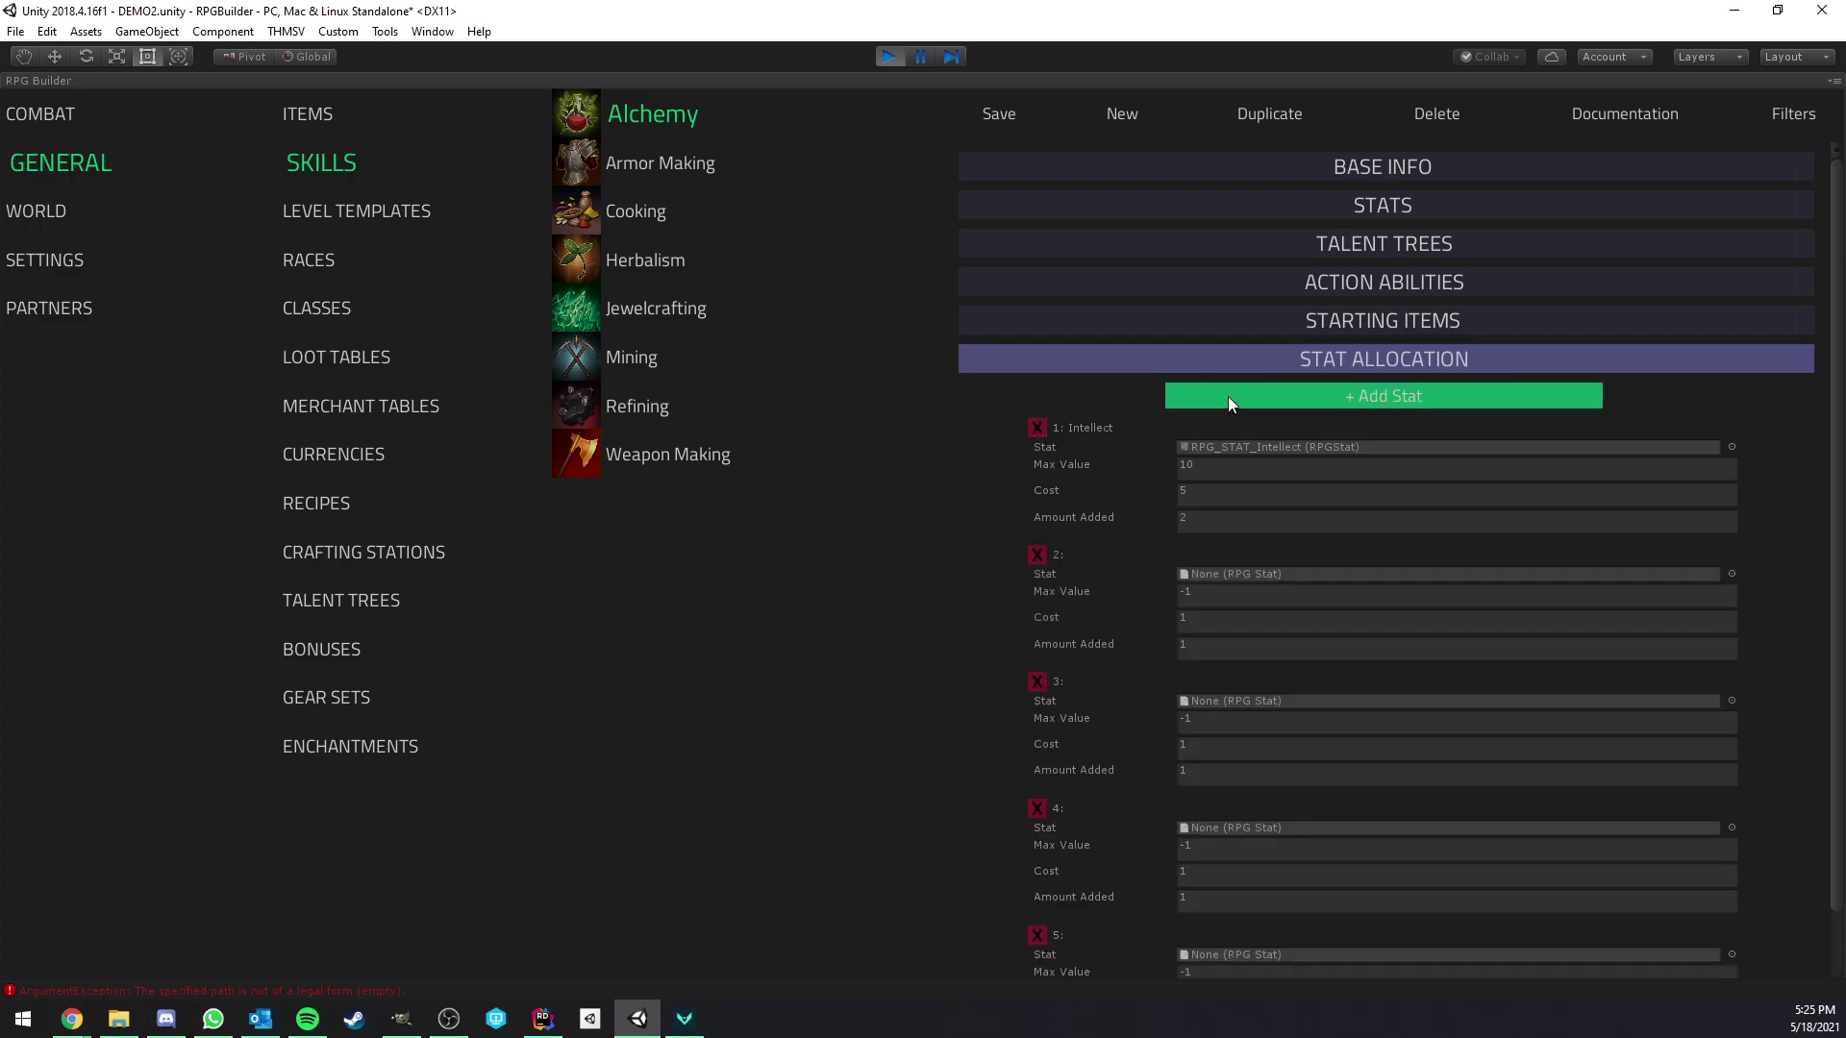
pyautogui.click(1037, 555)
pyautogui.click(1038, 554)
pyautogui.click(1038, 554)
pyautogui.click(1037, 555)
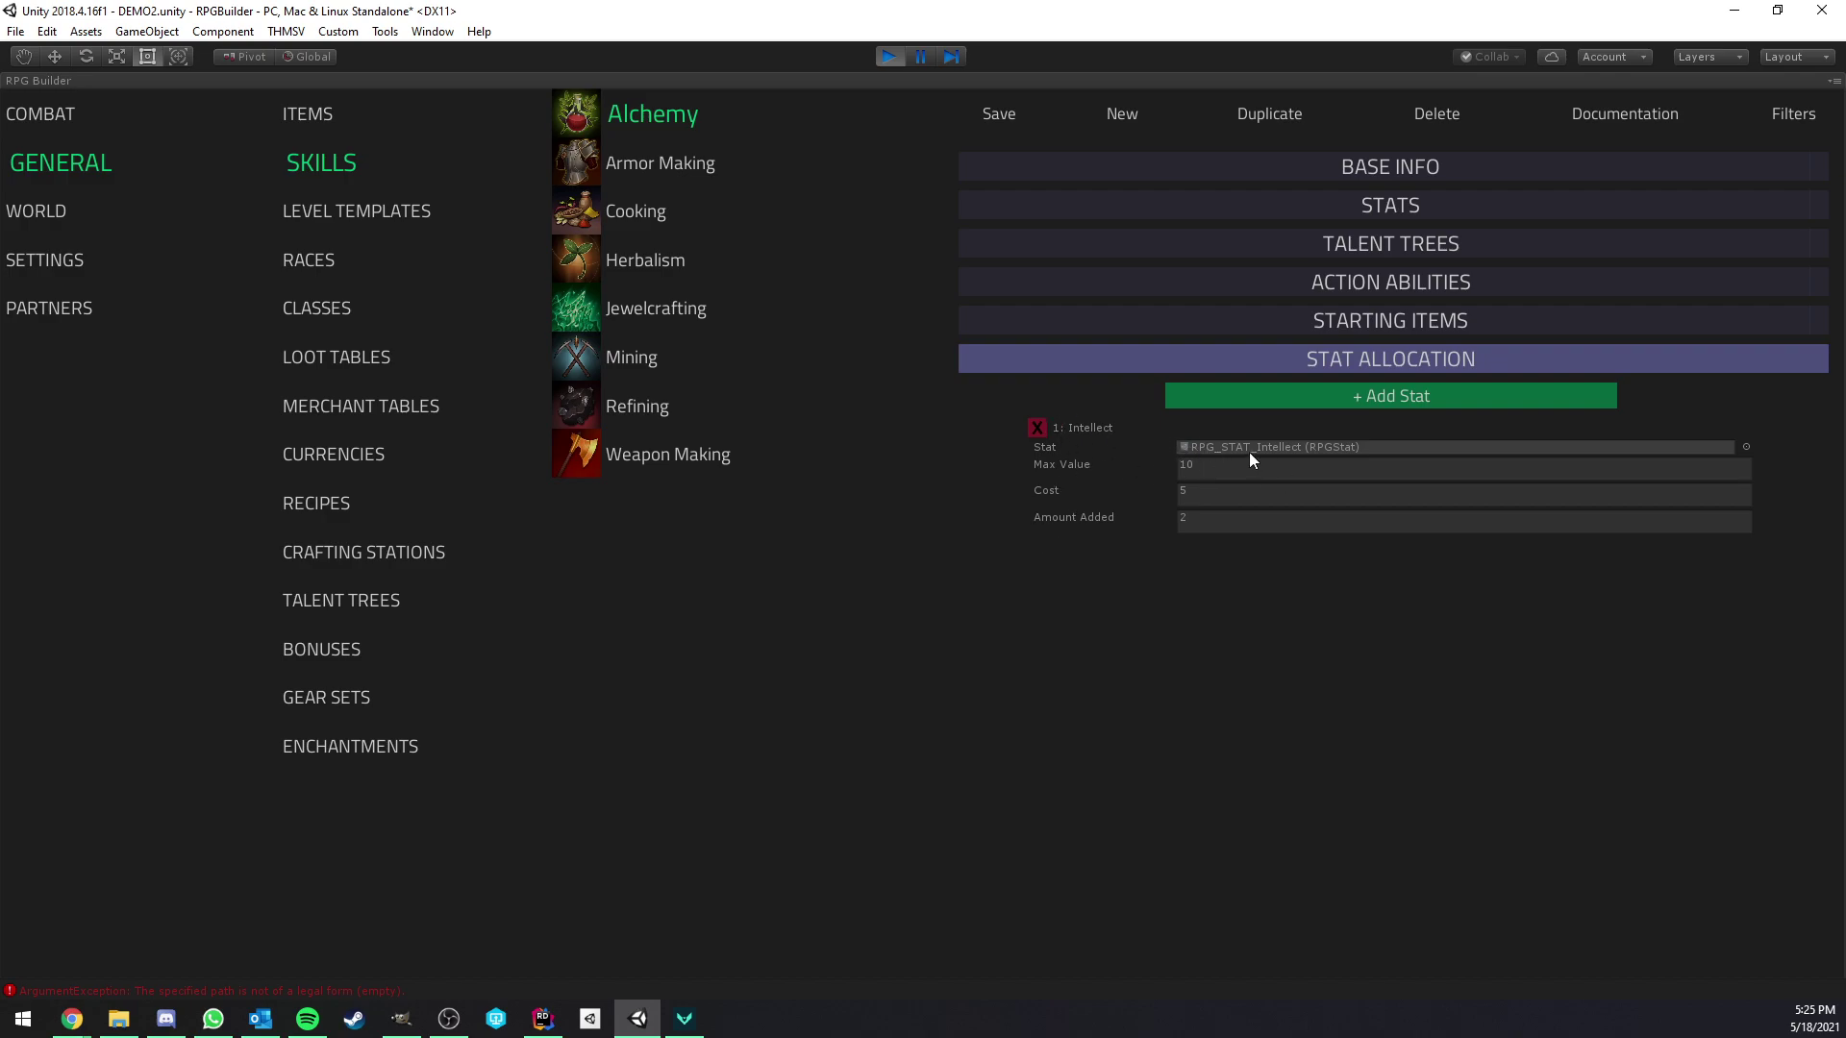
# - Examine the Max Value, Cost and Amount Added settings of Alchemy's Intellect allocation entry
pyautogui.click(1215, 469)
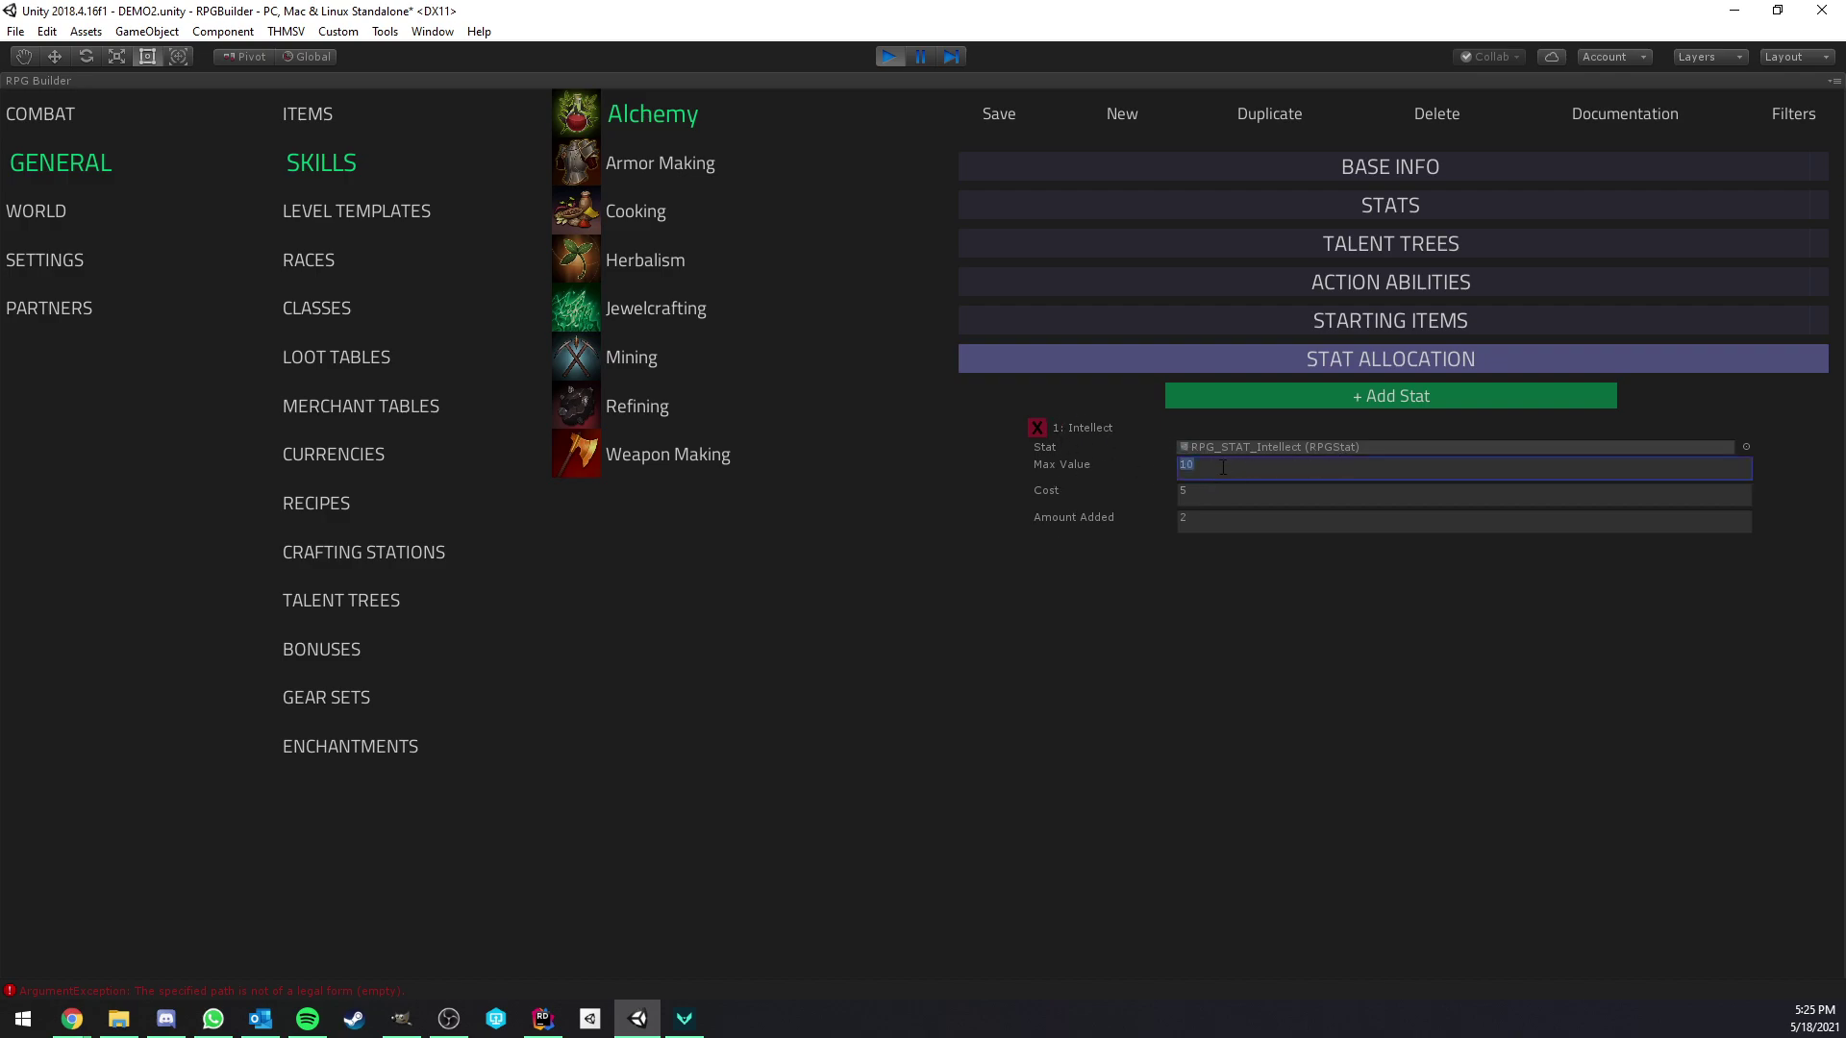
pyautogui.click(1227, 500)
pyautogui.click(1222, 522)
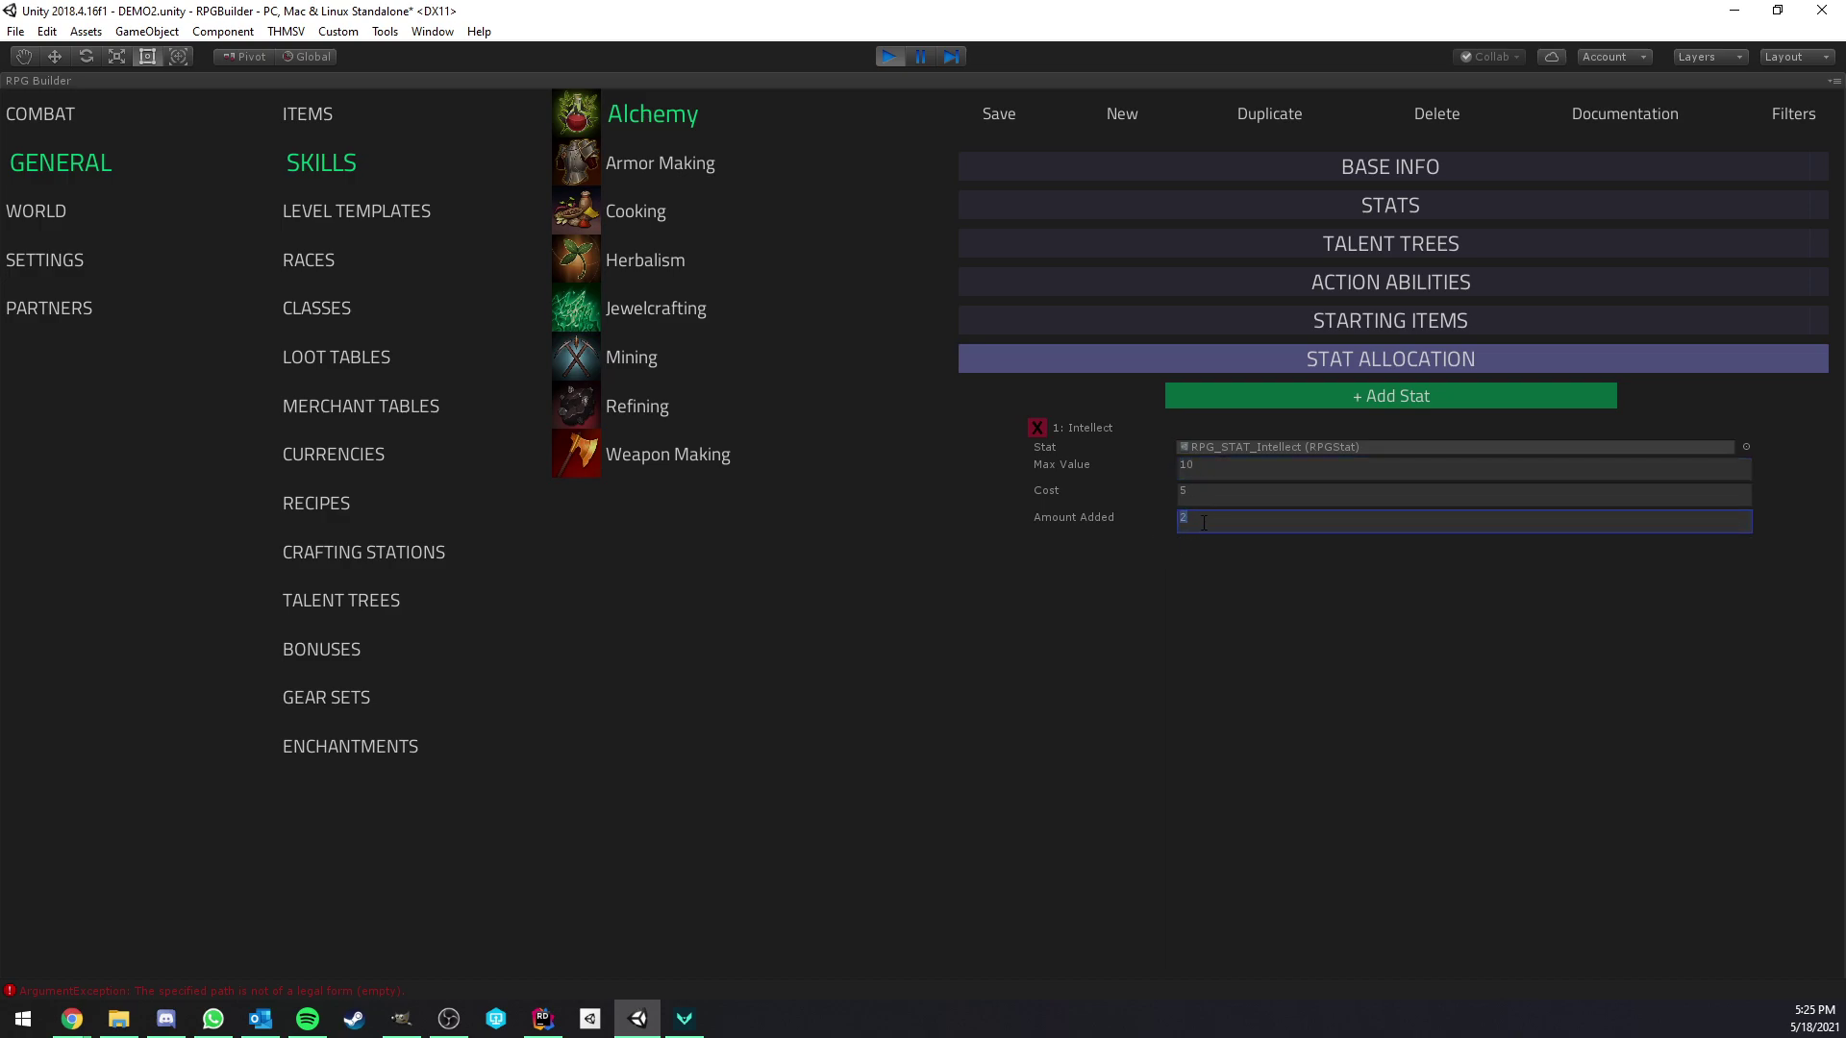
pyautogui.click(1187, 470)
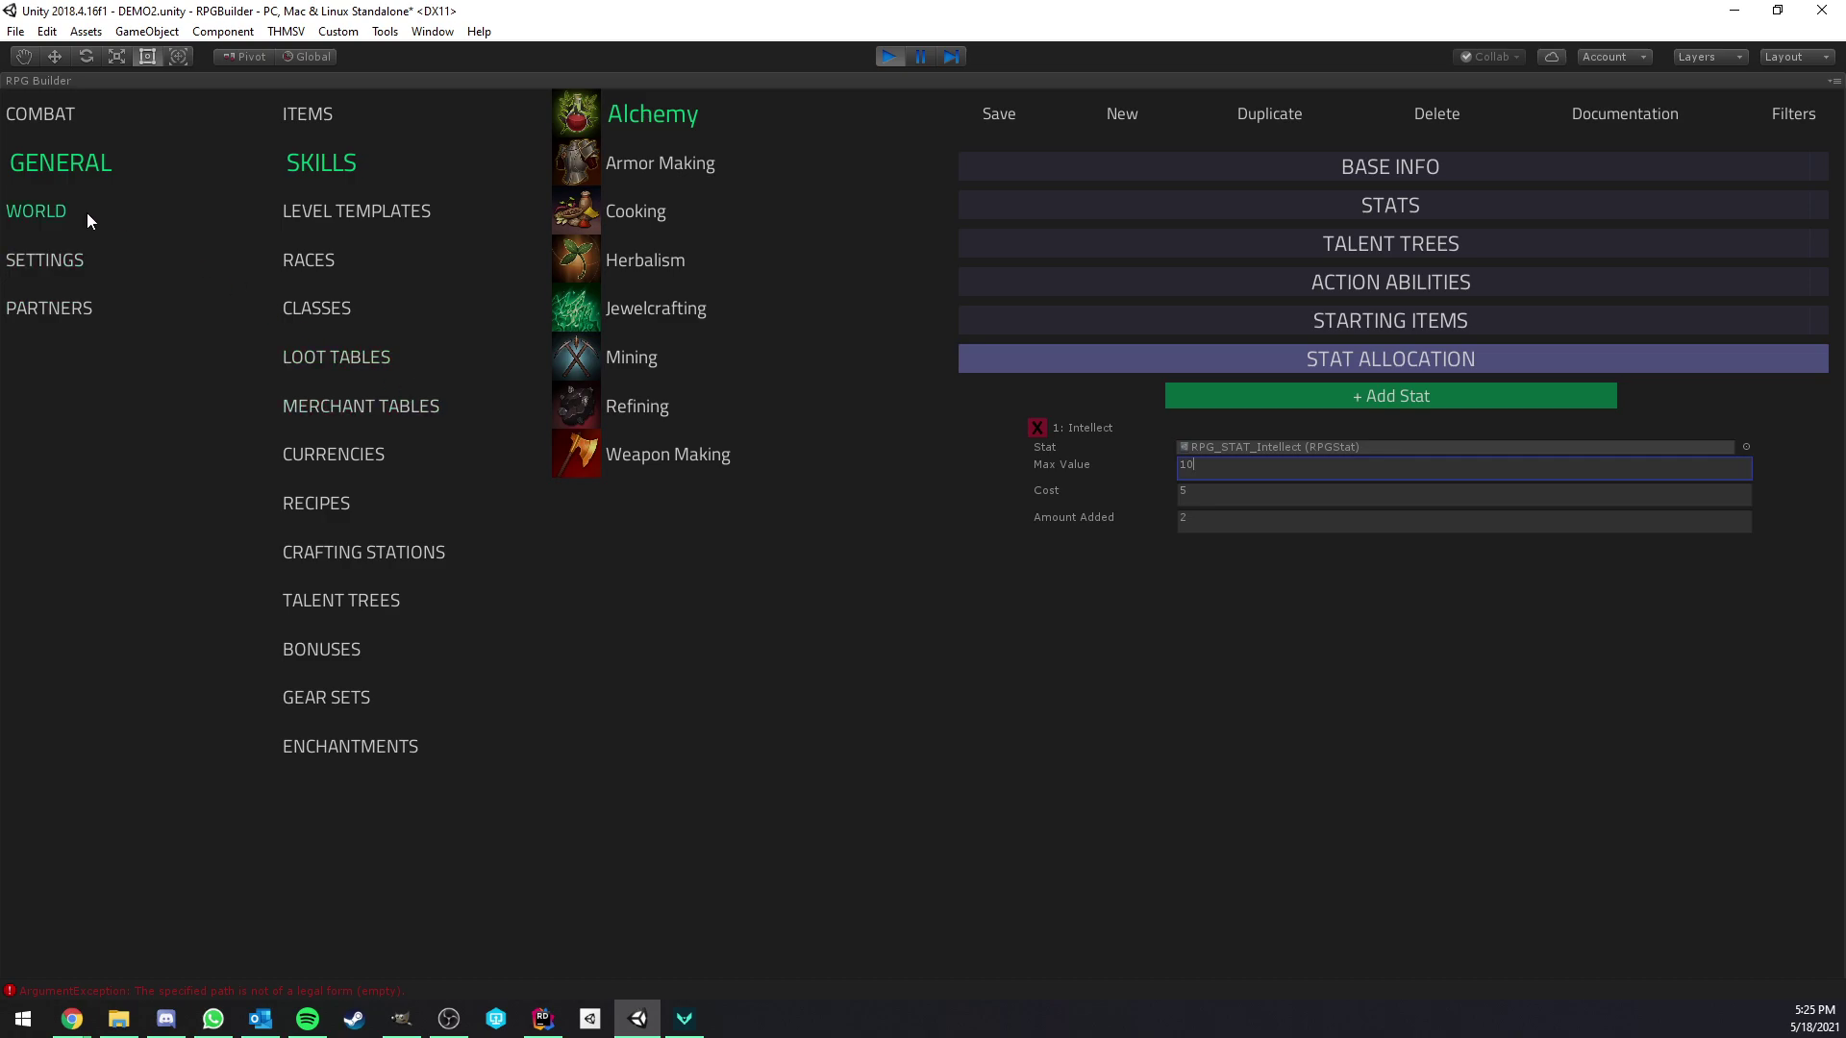
# - Open the stat allocation settings of the Axes weapon template
pyautogui.click(61, 117)
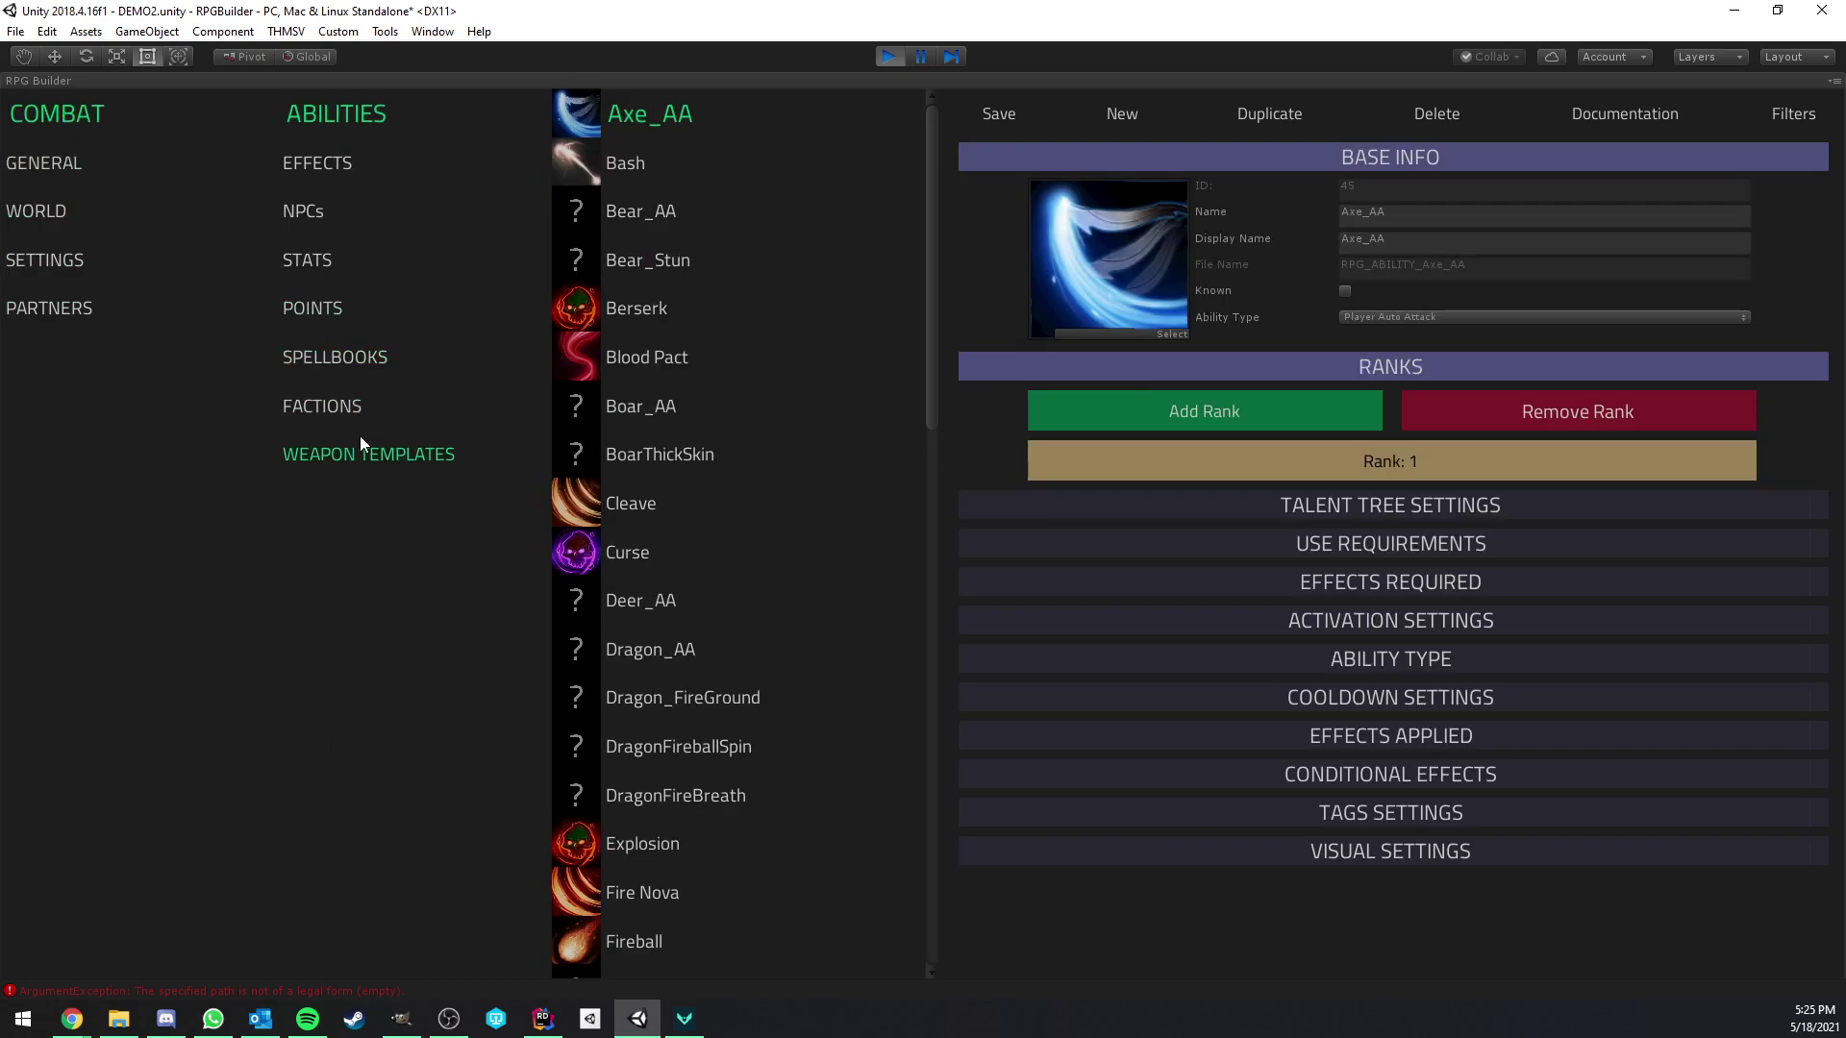
pyautogui.click(404, 452)
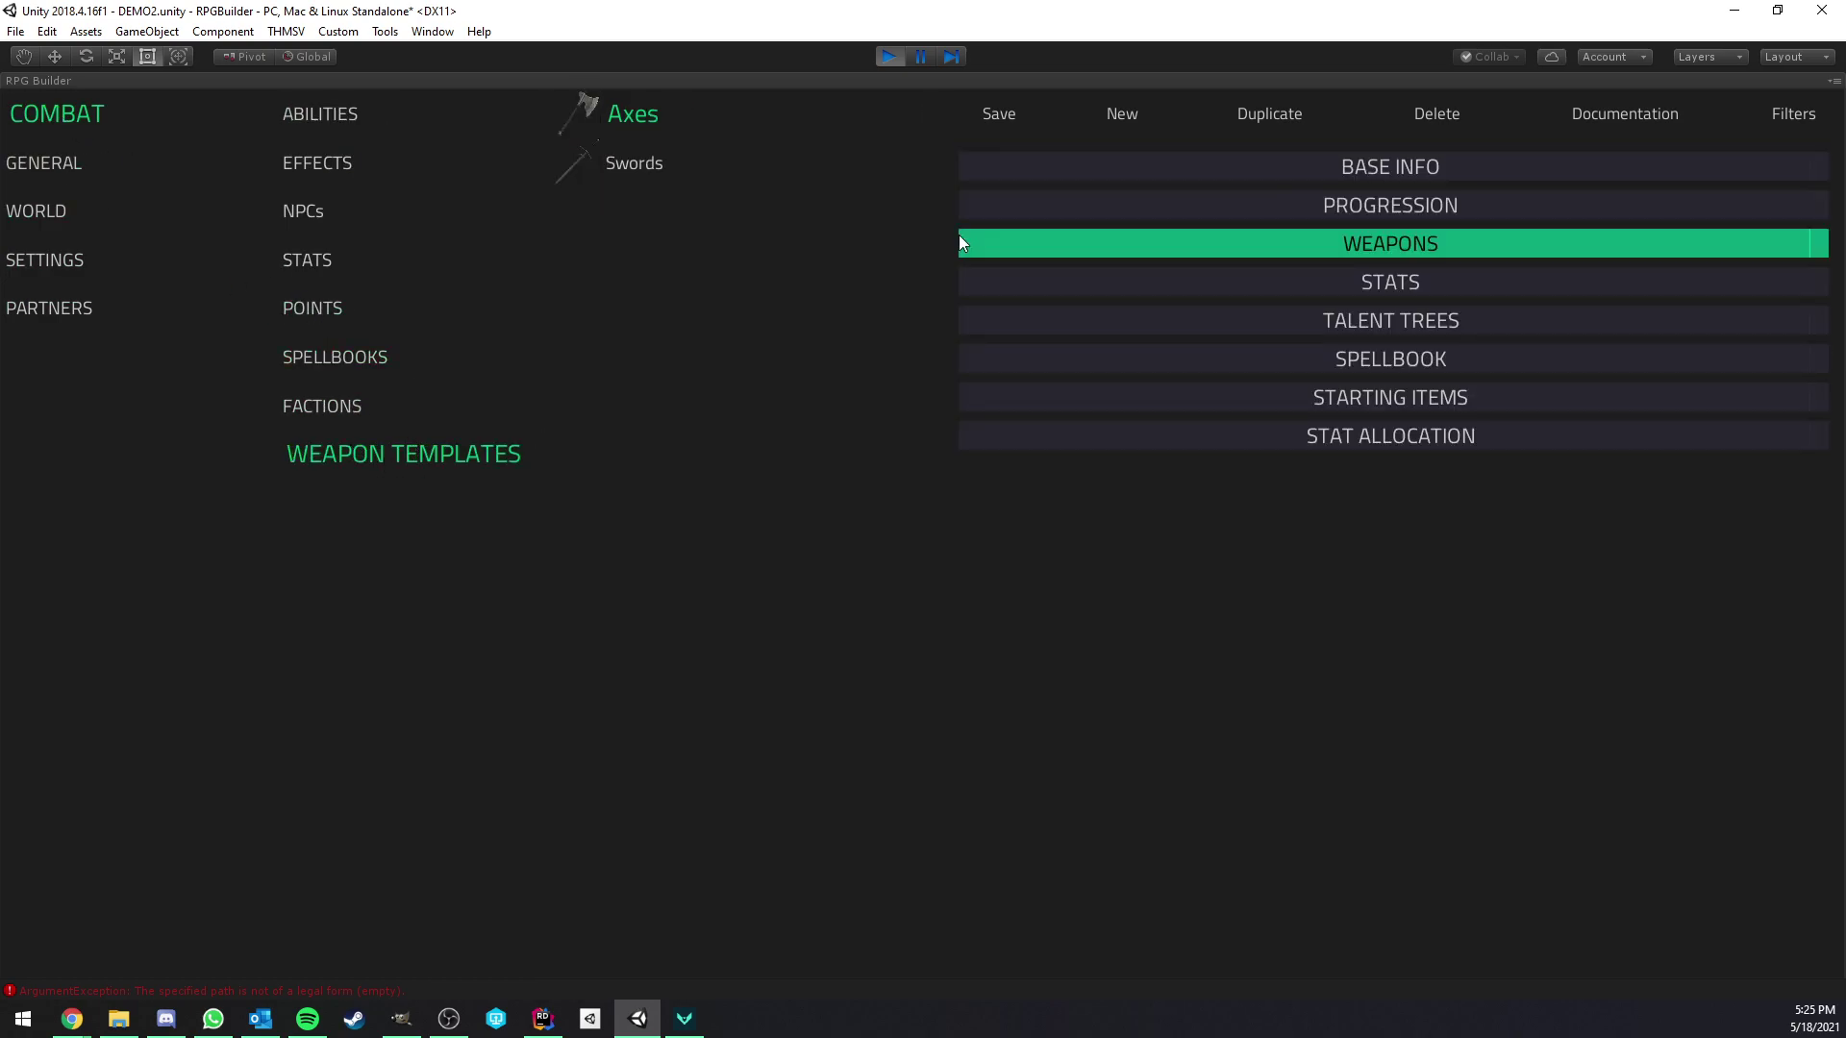
pyautogui.click(1281, 440)
# - Add three blank stat entries to the Axes weapon template's stat allocation and remove them again
pyautogui.click(1295, 473)
pyautogui.click(1295, 473)
pyautogui.click(1295, 472)
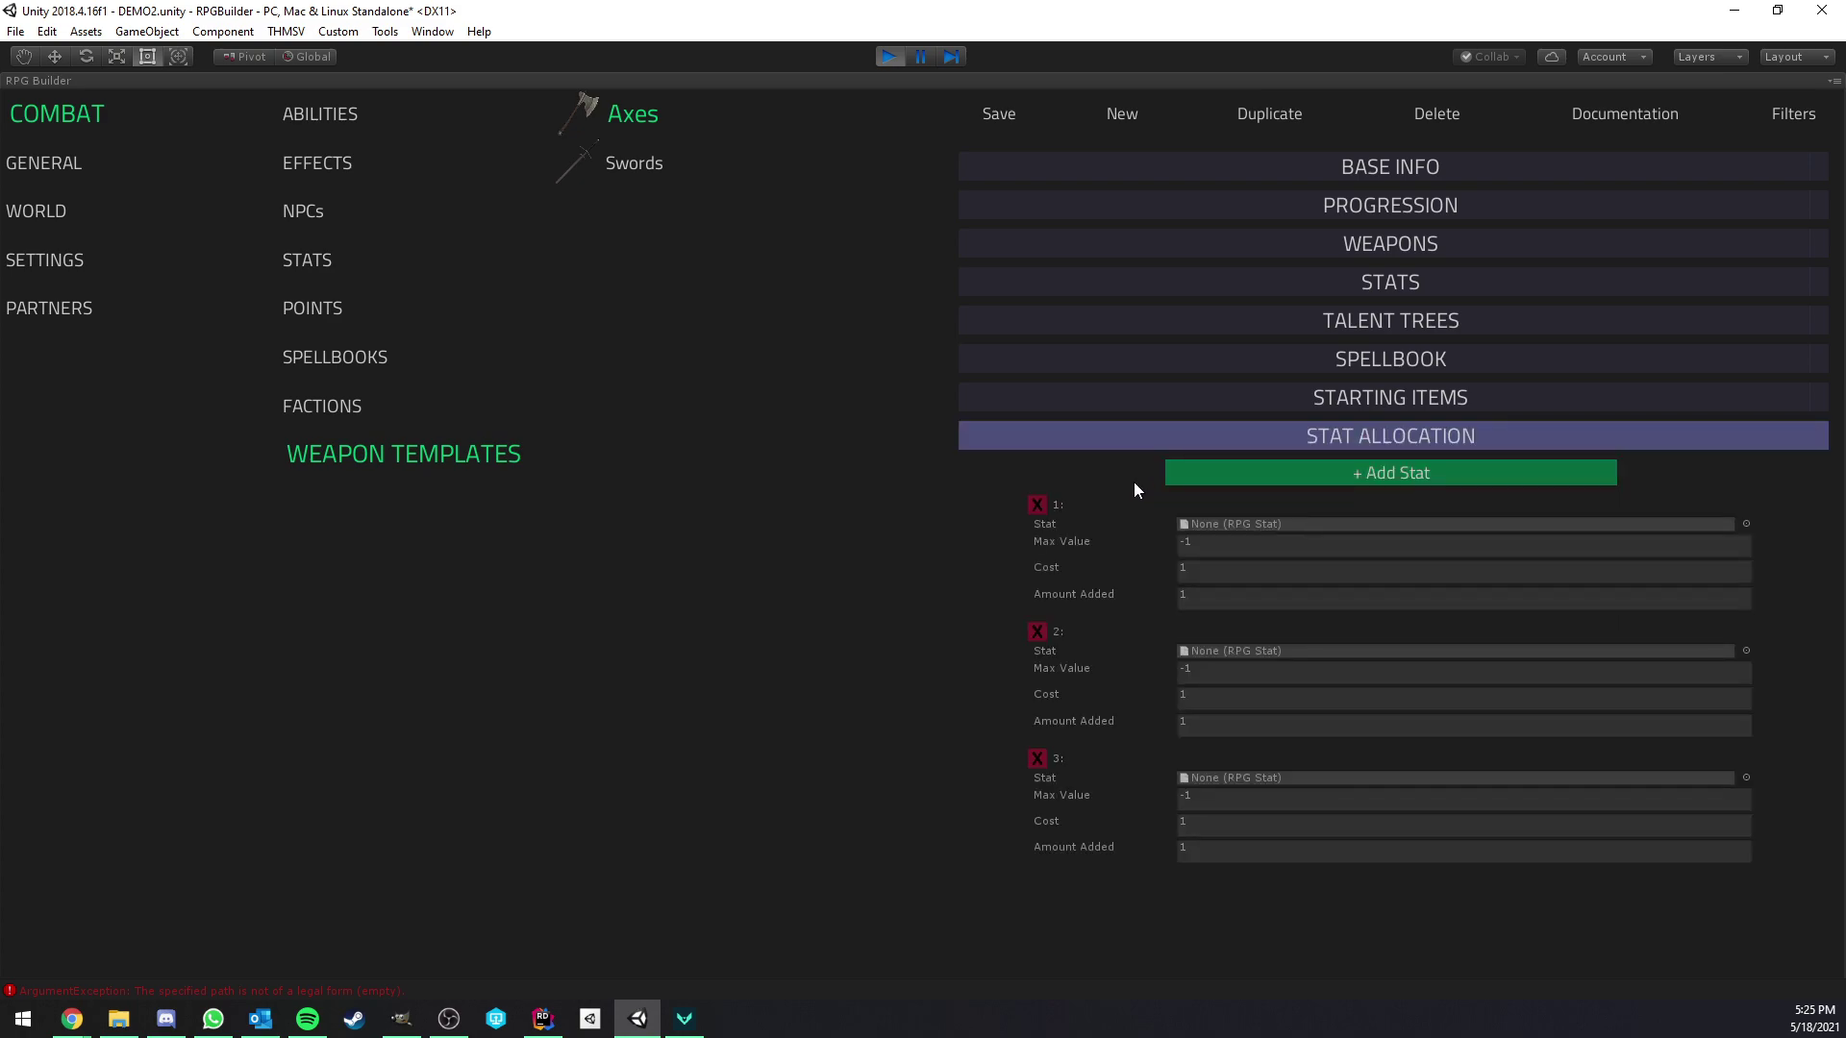
pyautogui.click(1039, 505)
pyautogui.click(1038, 505)
pyautogui.click(1039, 505)
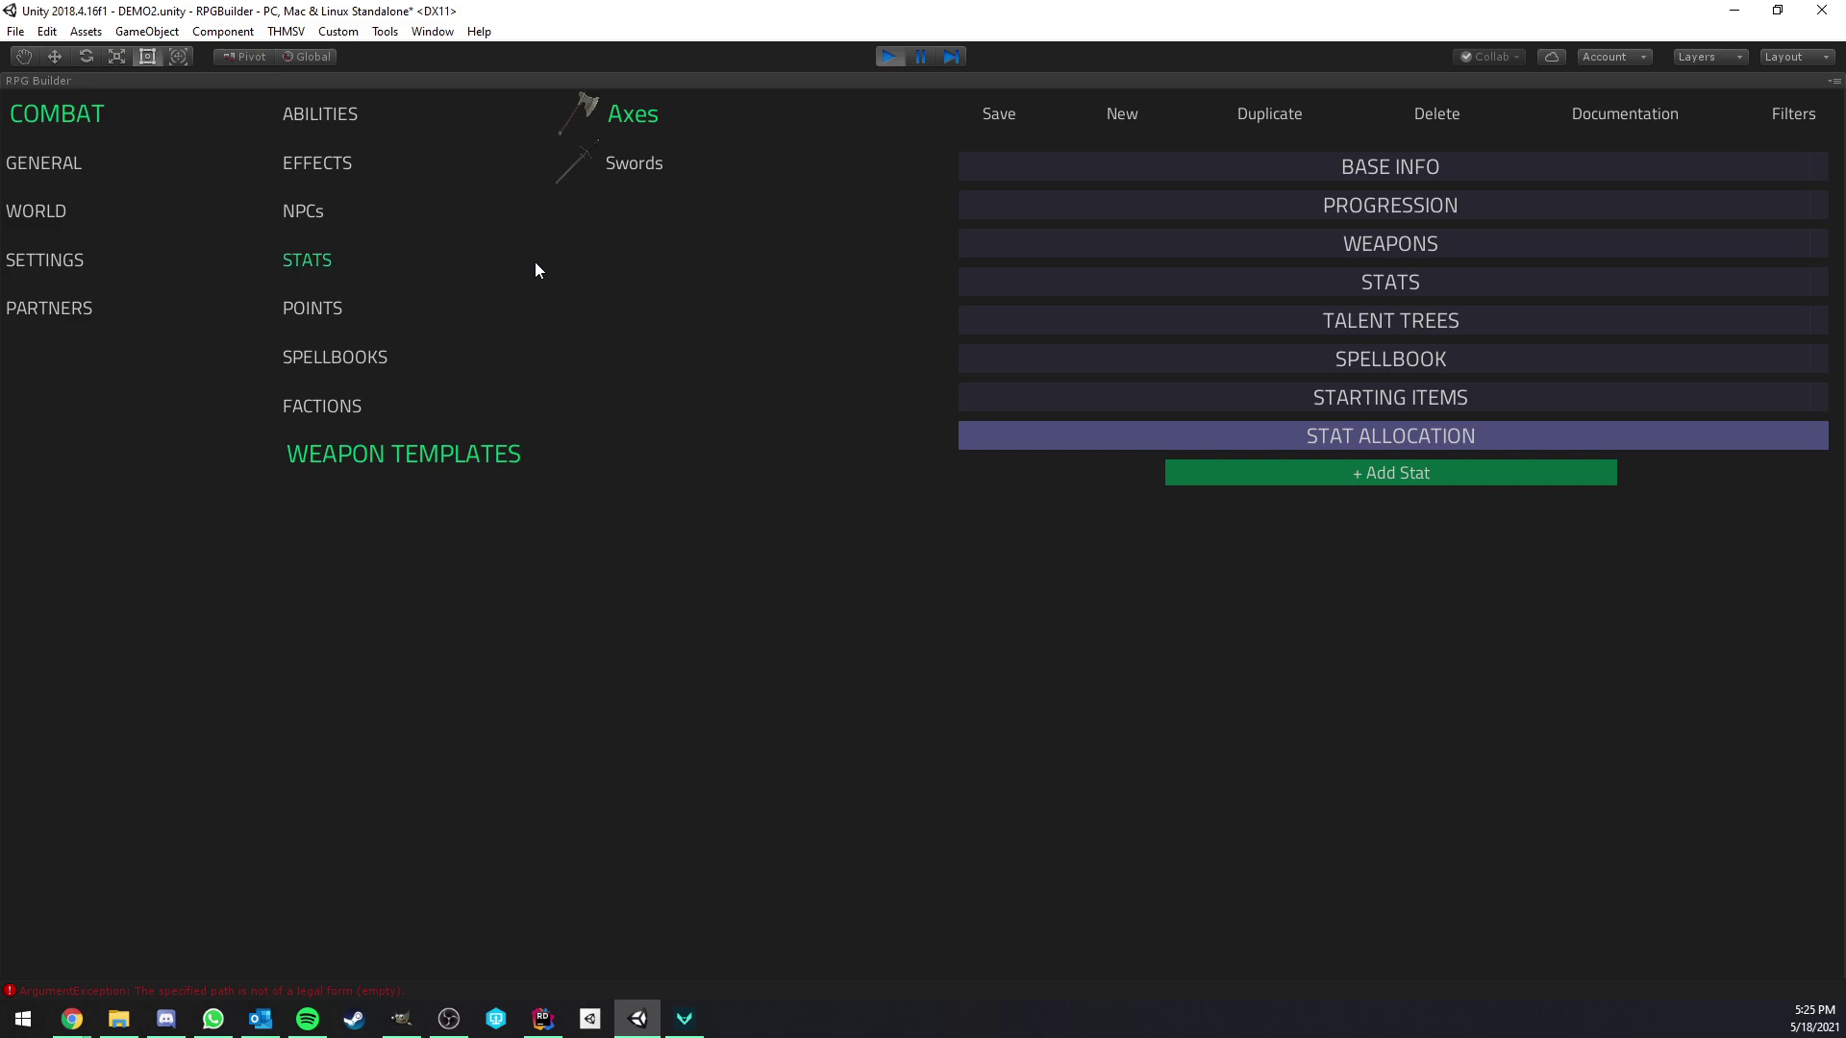
# - Restore the editor layout, check the points and Intellect entry in the game's stat allocation window, and return to RPG Builder
pyautogui.rightClick(98, 83)
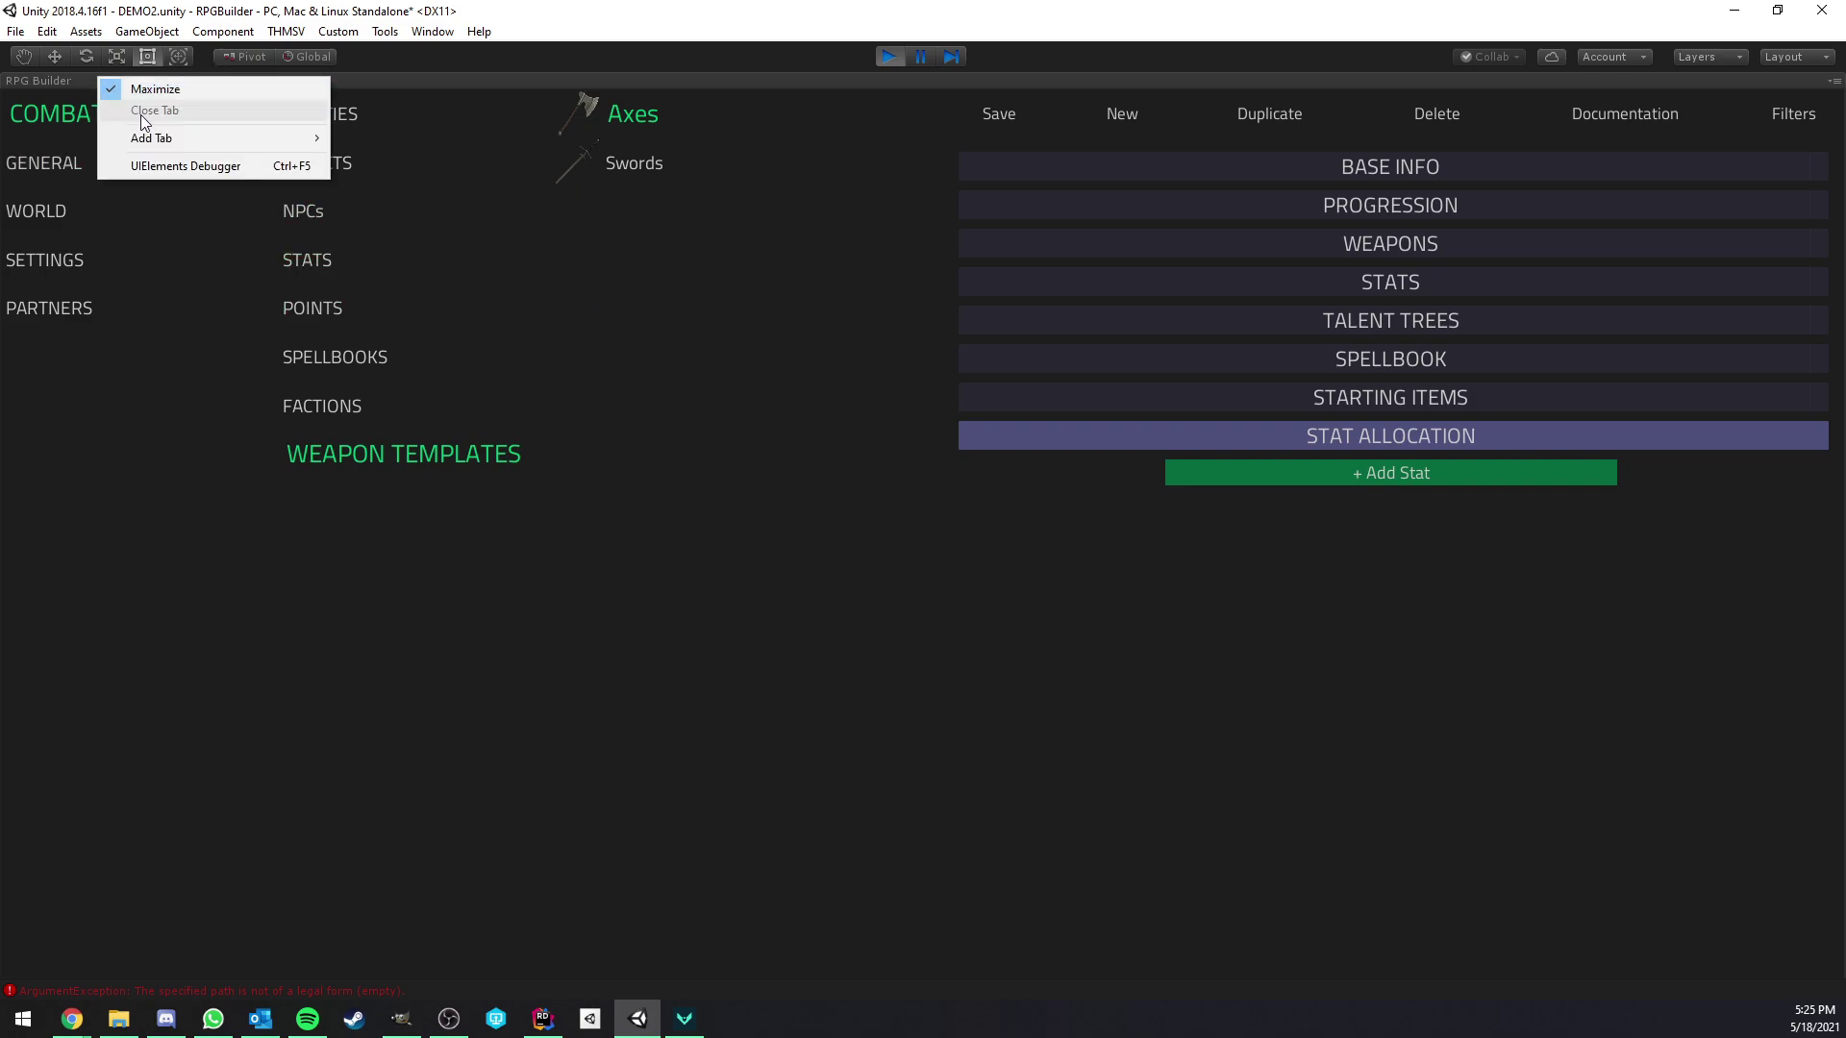
pyautogui.click(146, 92)
pyautogui.click(110, 85)
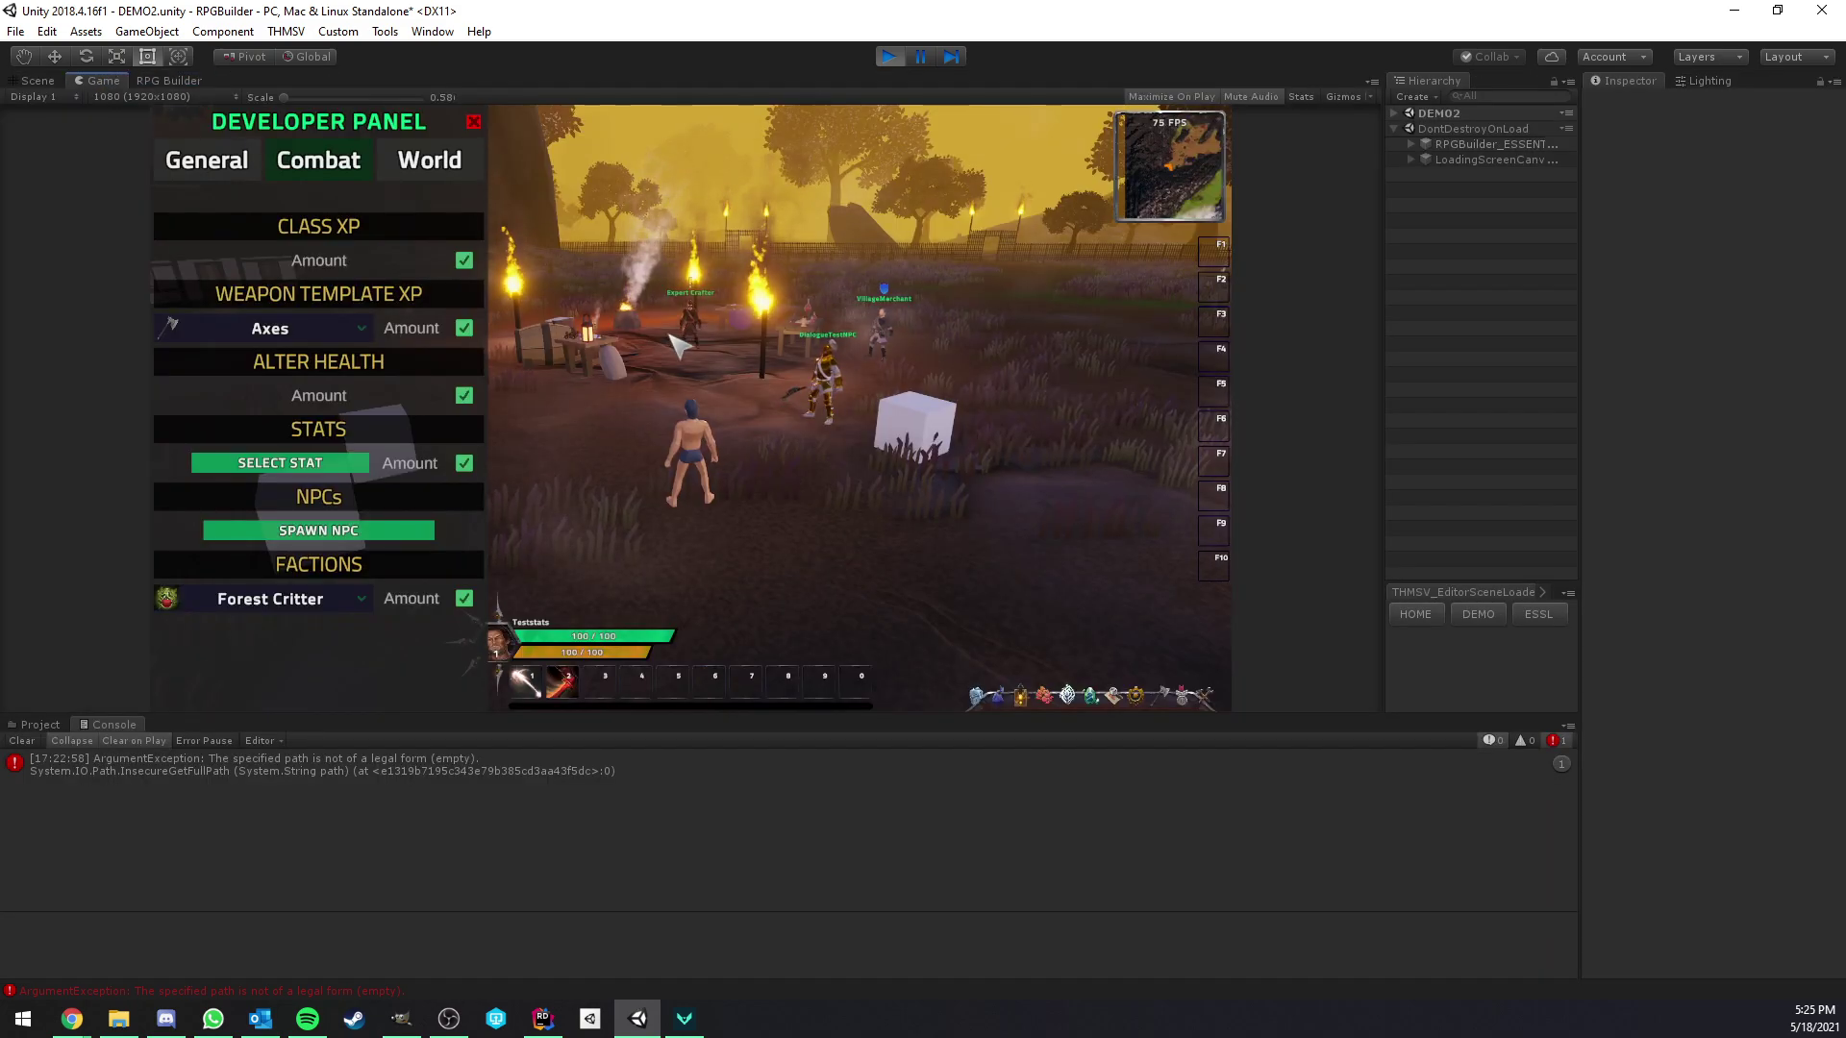
pyautogui.press('c')
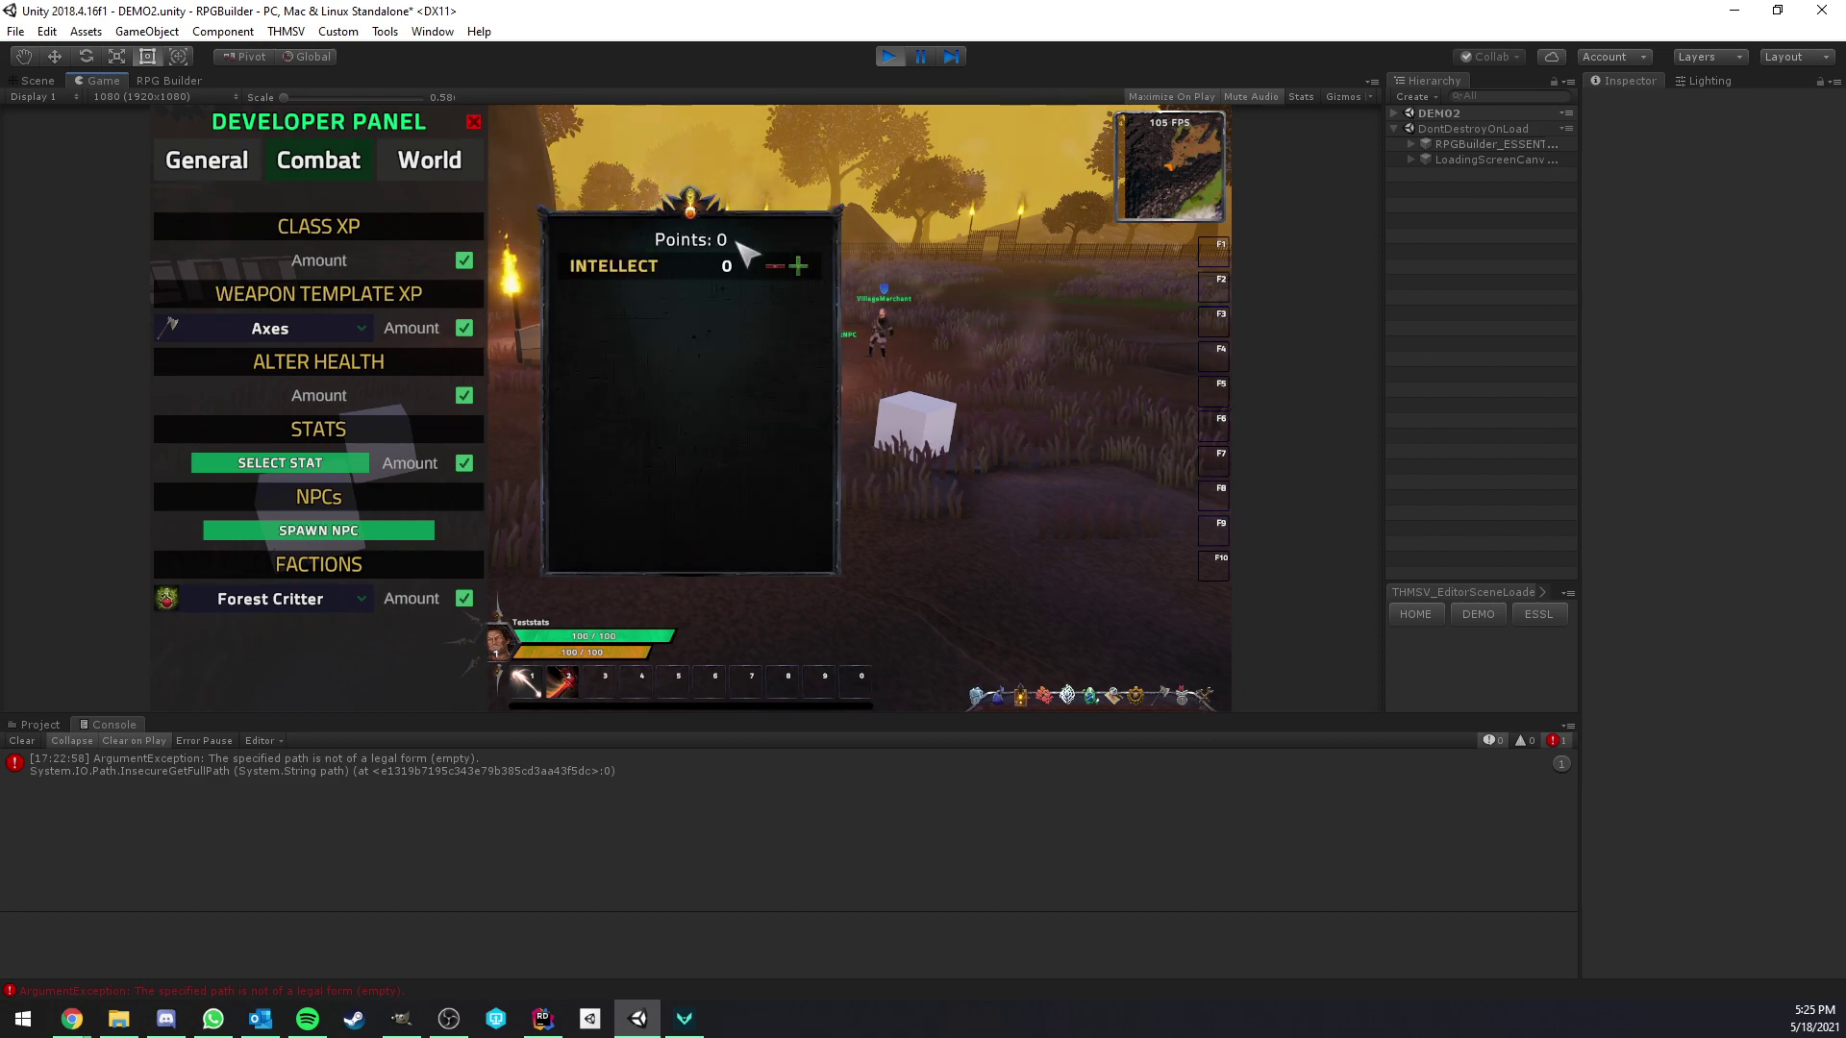
pyautogui.click(169, 81)
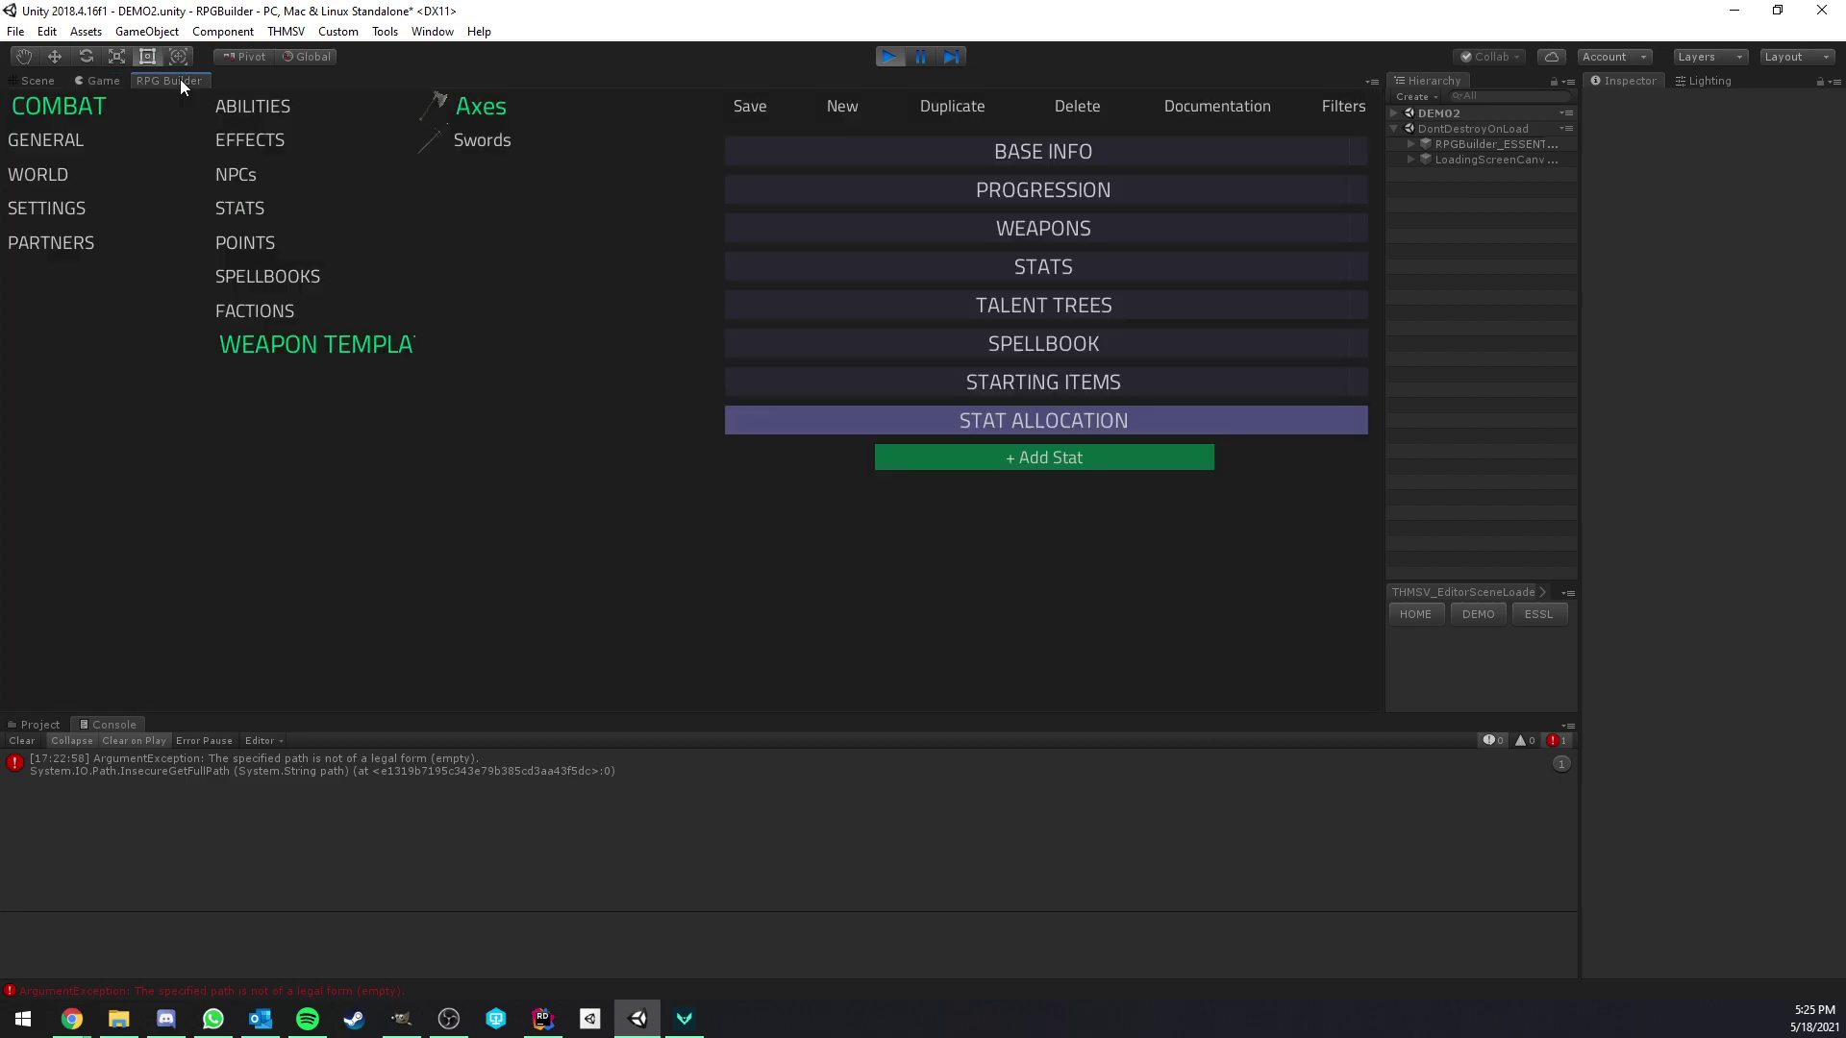
# - Open the StatAllocationPoints entry of the combat points and review its base info and setup settings
pyautogui.click(258, 243)
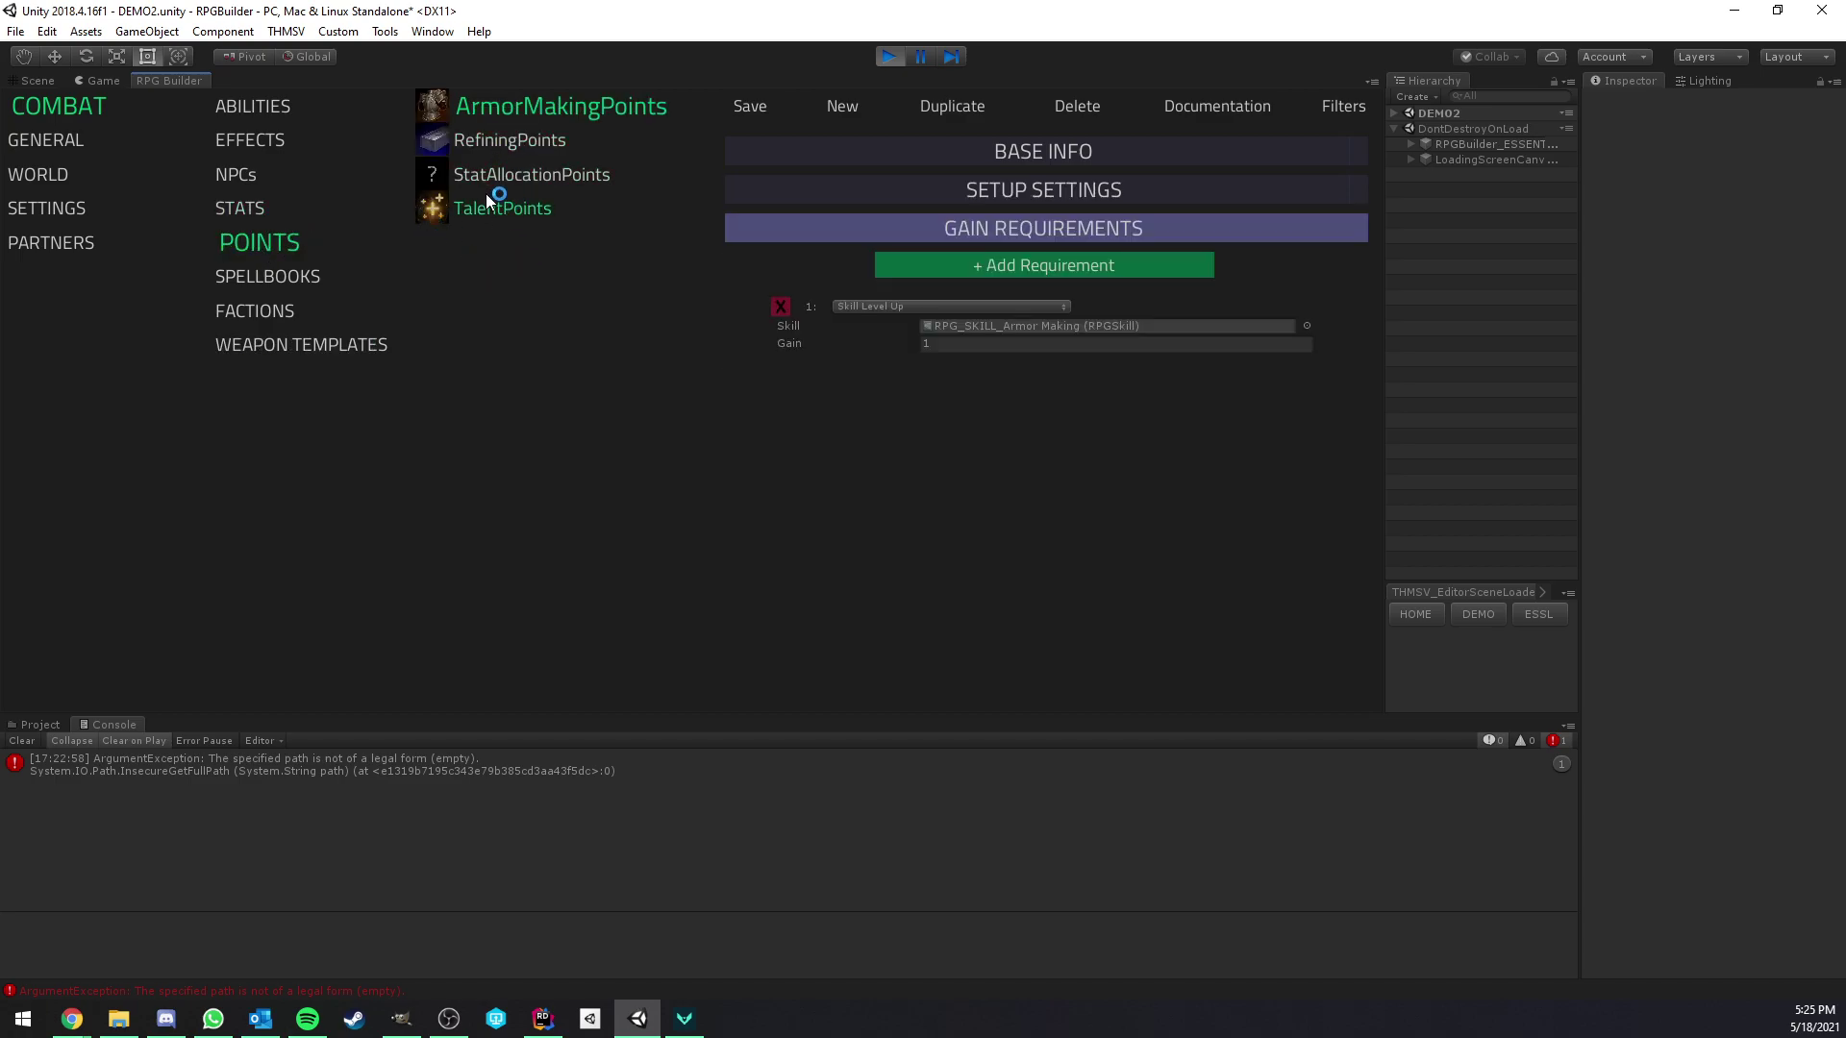
pyautogui.click(517, 171)
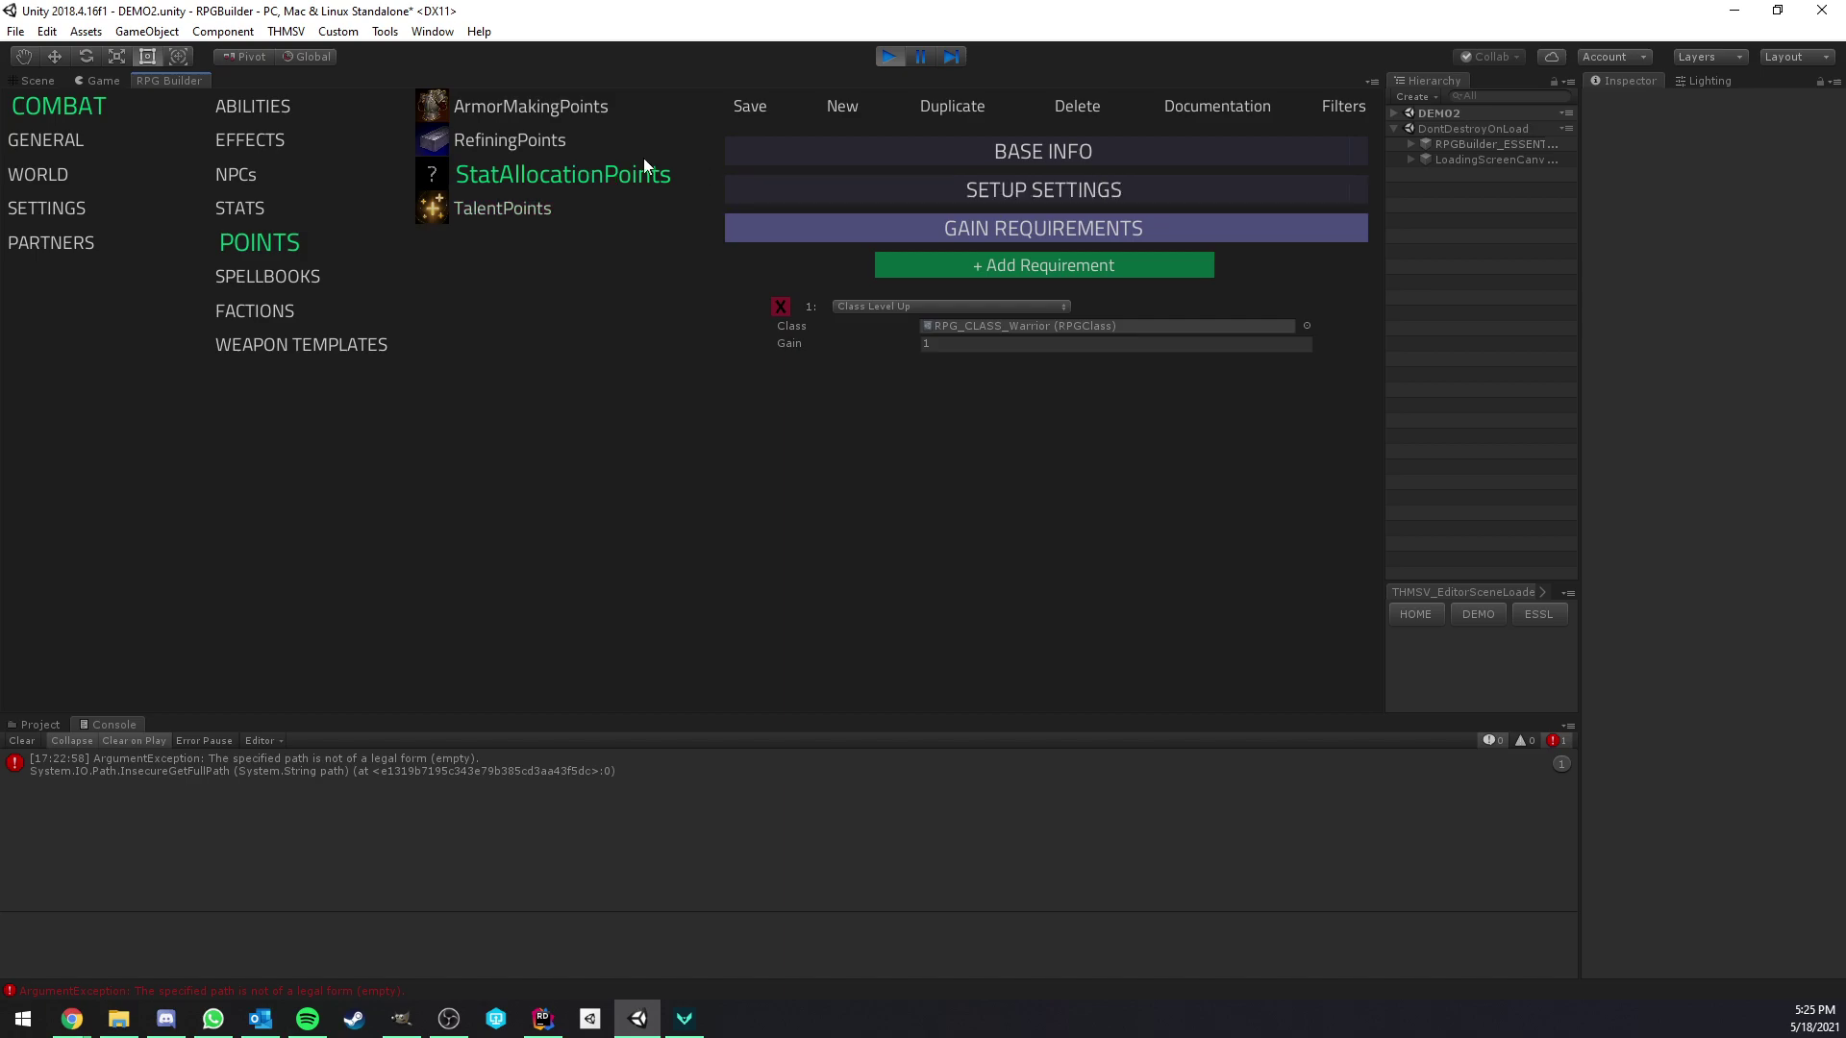
pyautogui.click(918, 157)
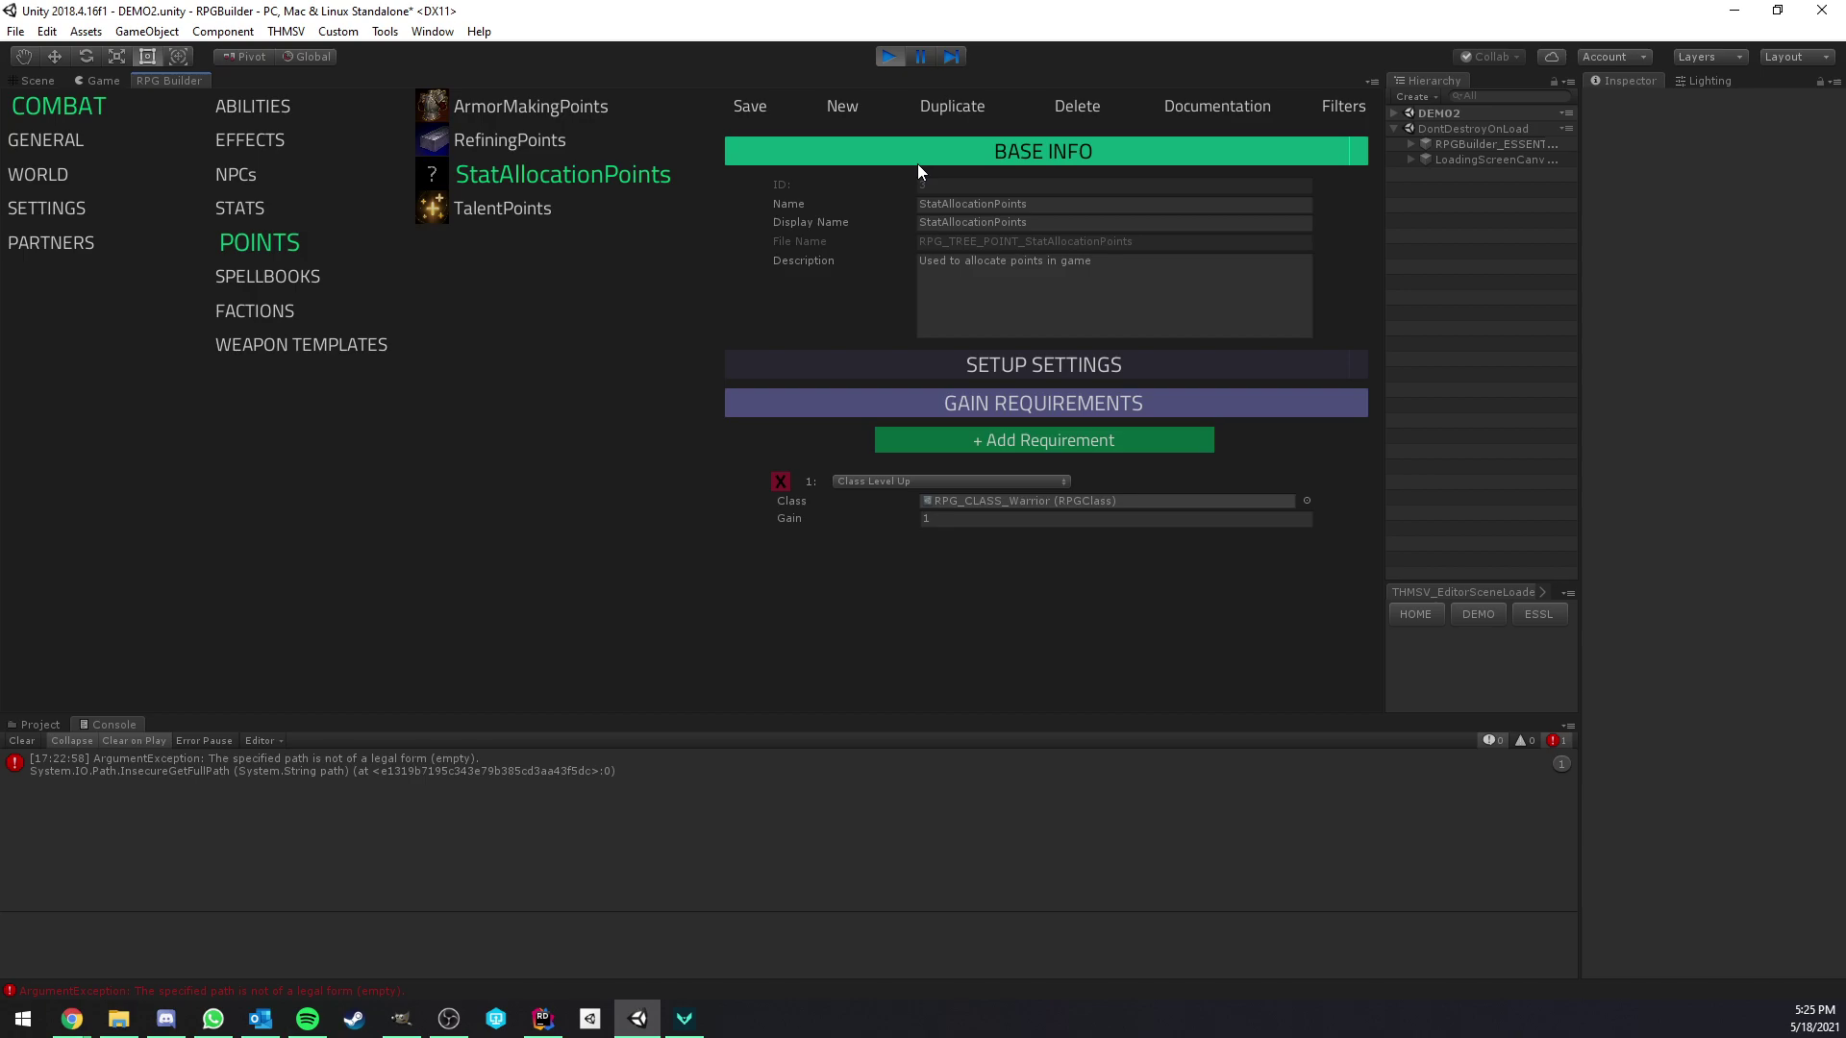
pyautogui.click(917, 157)
pyautogui.click(925, 193)
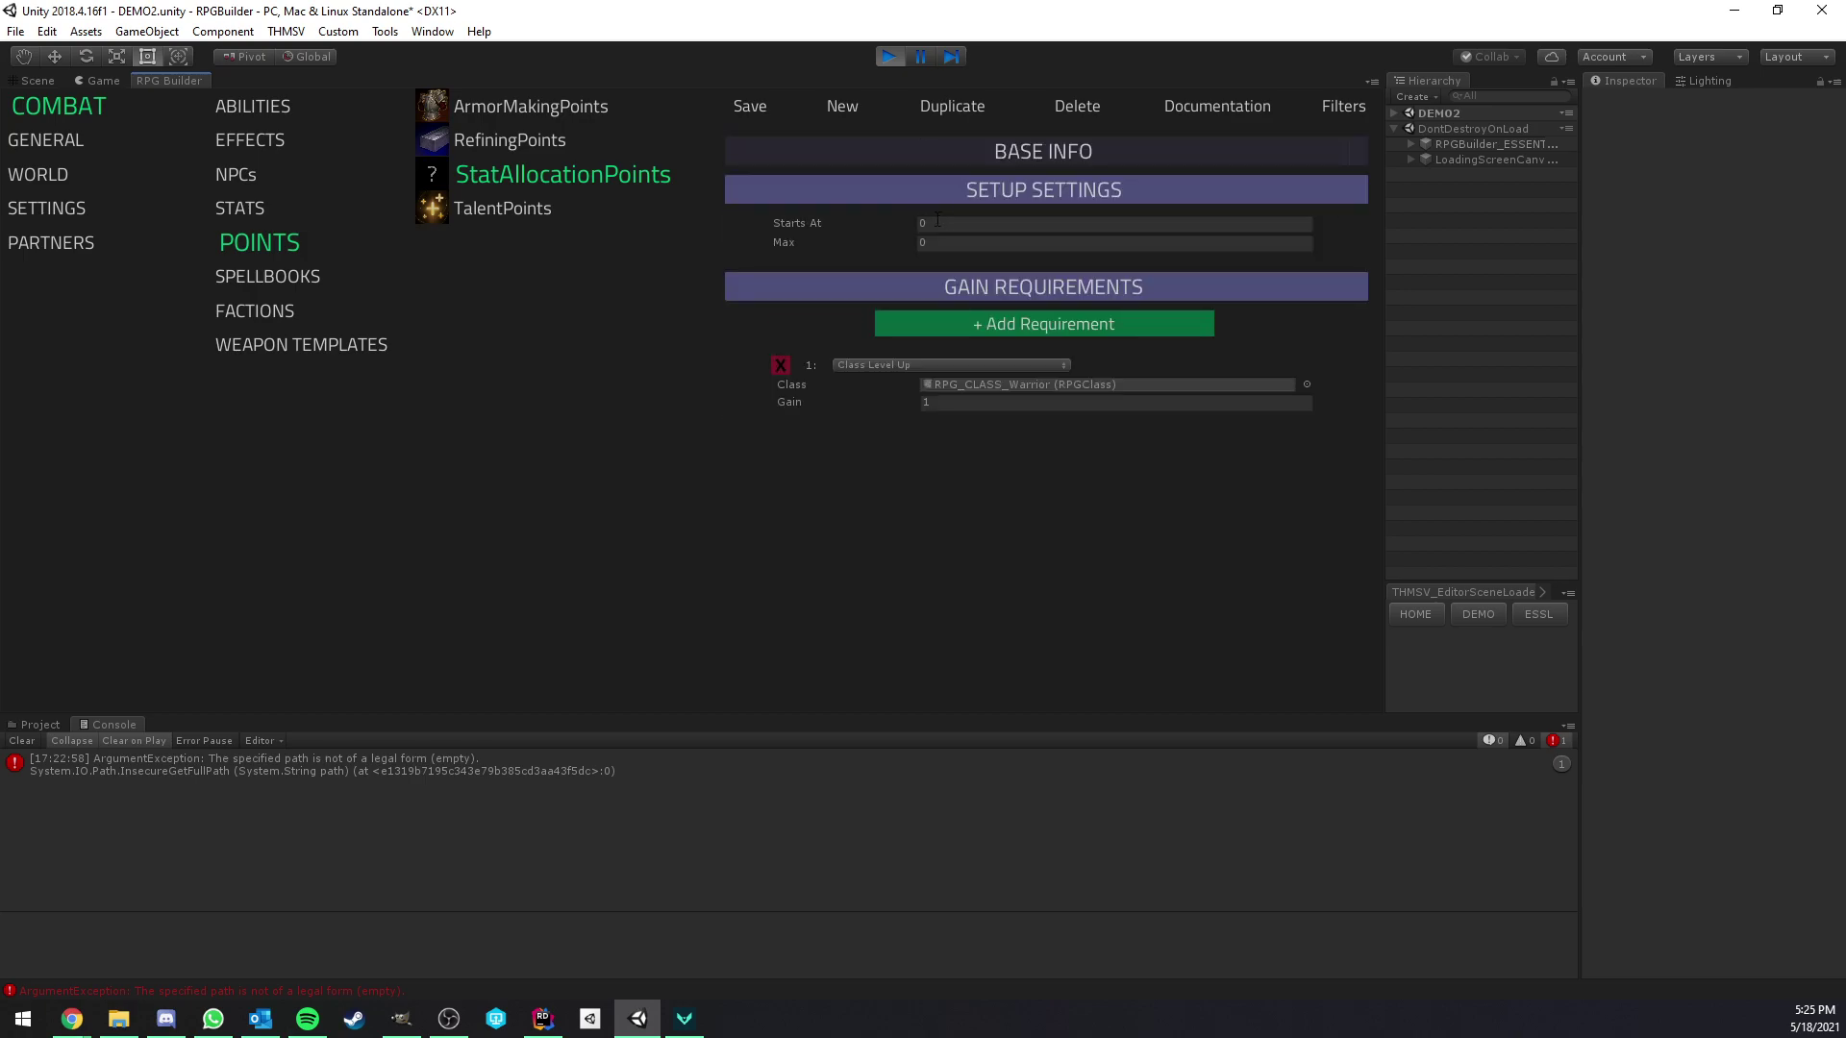
# - Set the StatAllocationPoints maximum to 20 and add three blank gain requirements
pyautogui.click(942, 224)
pyautogui.click(950, 241)
pyautogui.click(948, 319)
pyautogui.click(948, 319)
pyautogui.click(948, 320)
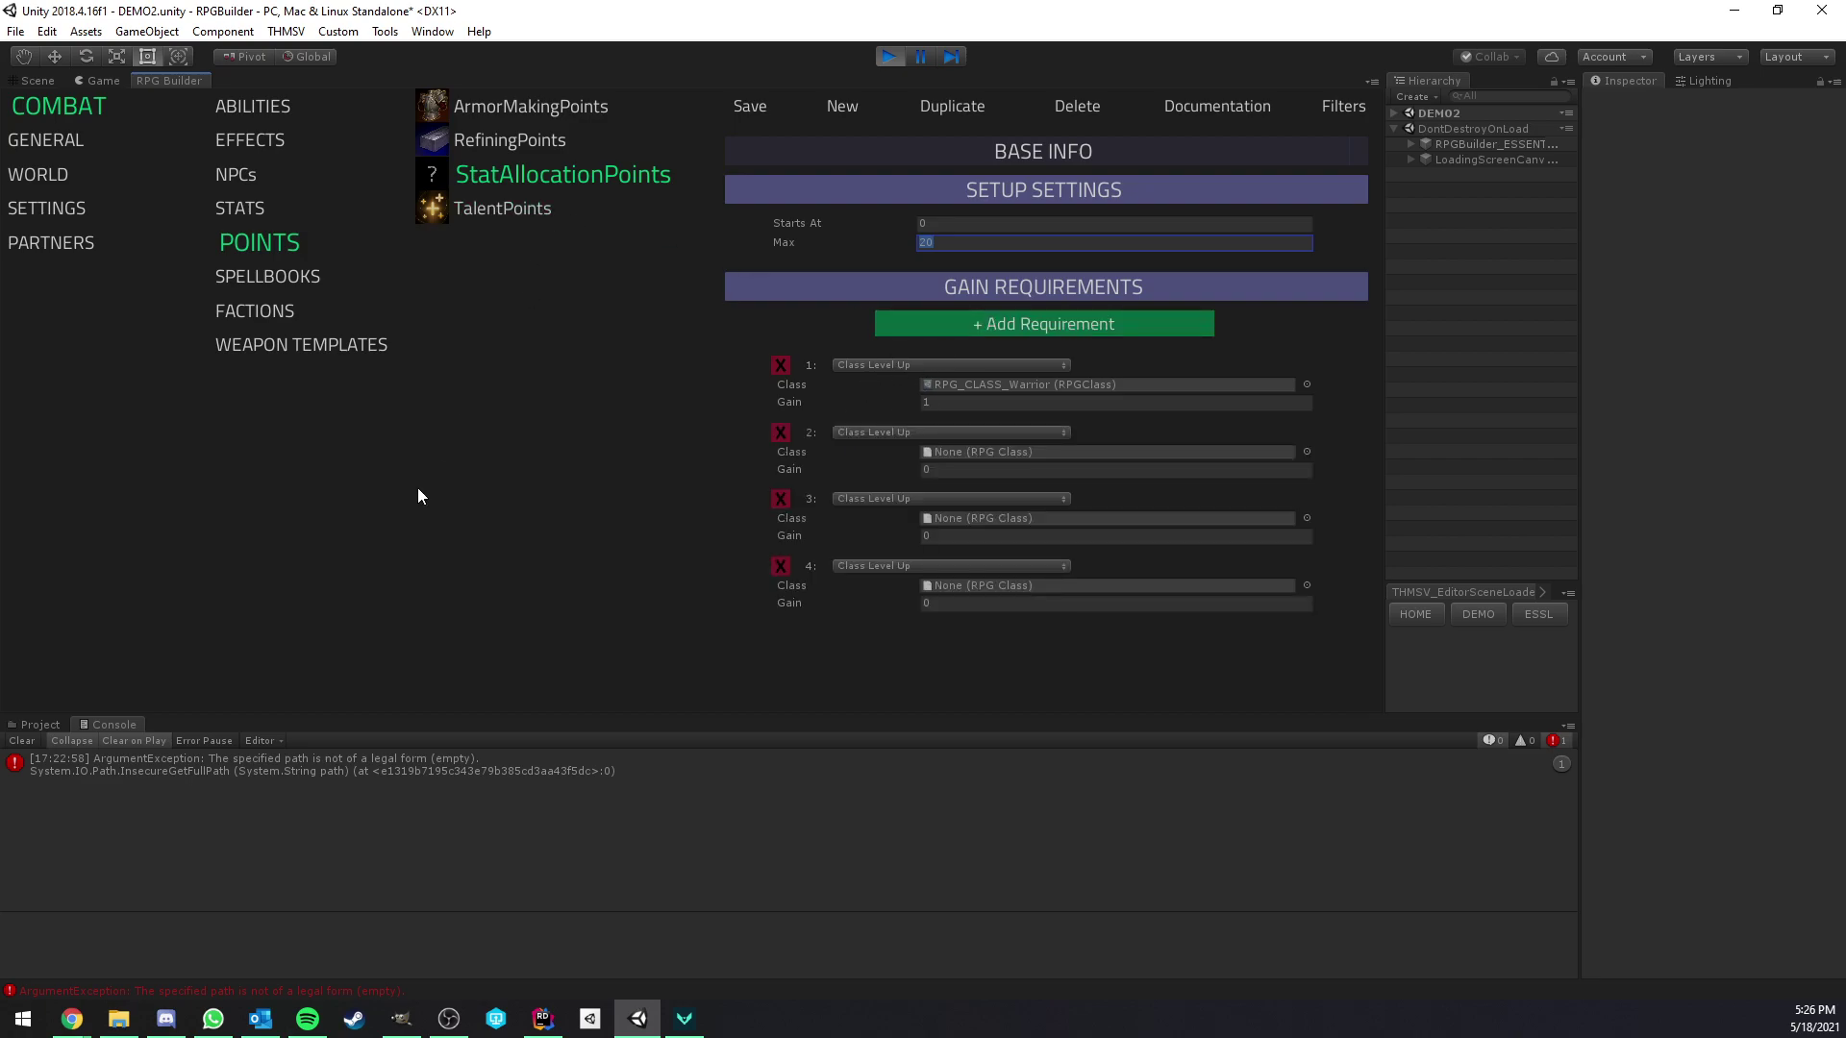
# - Maximize RPG Builder, check the first gain requirement's class choices, and change its type to Skill Level Up
pyautogui.rightClick(181, 94)
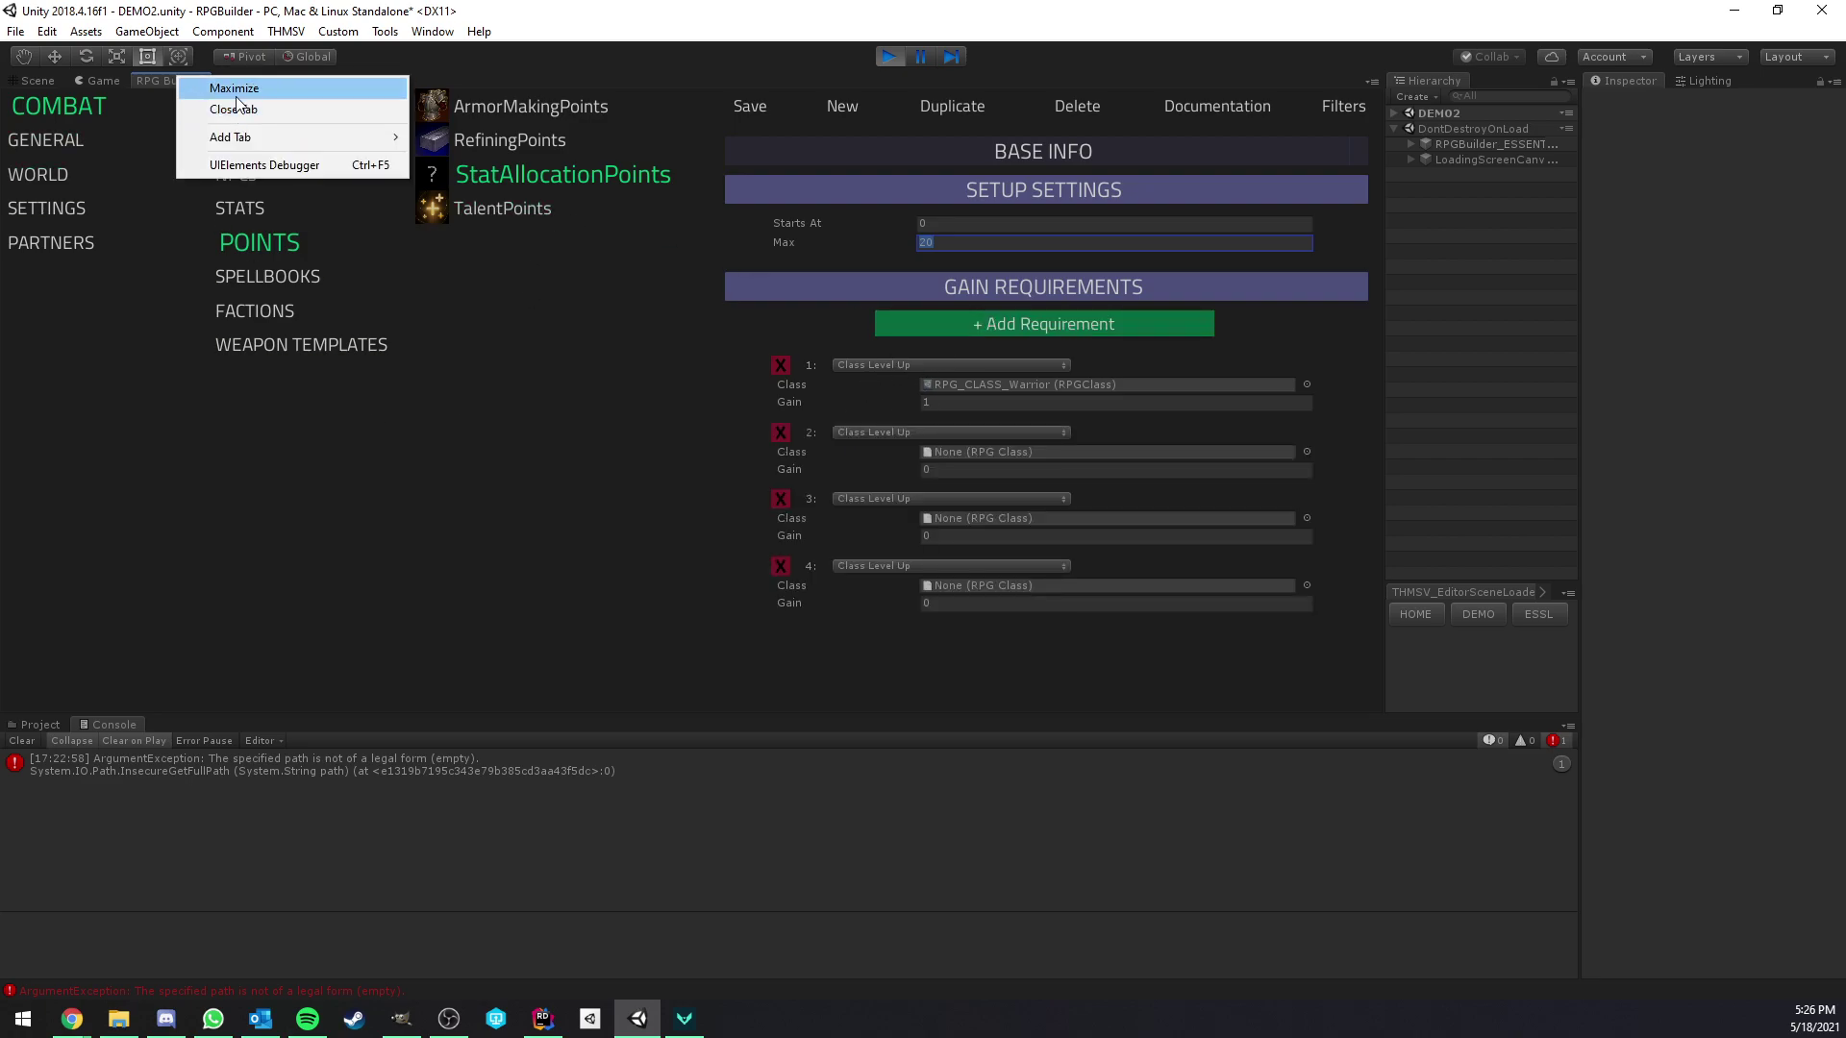
pyautogui.click(234, 93)
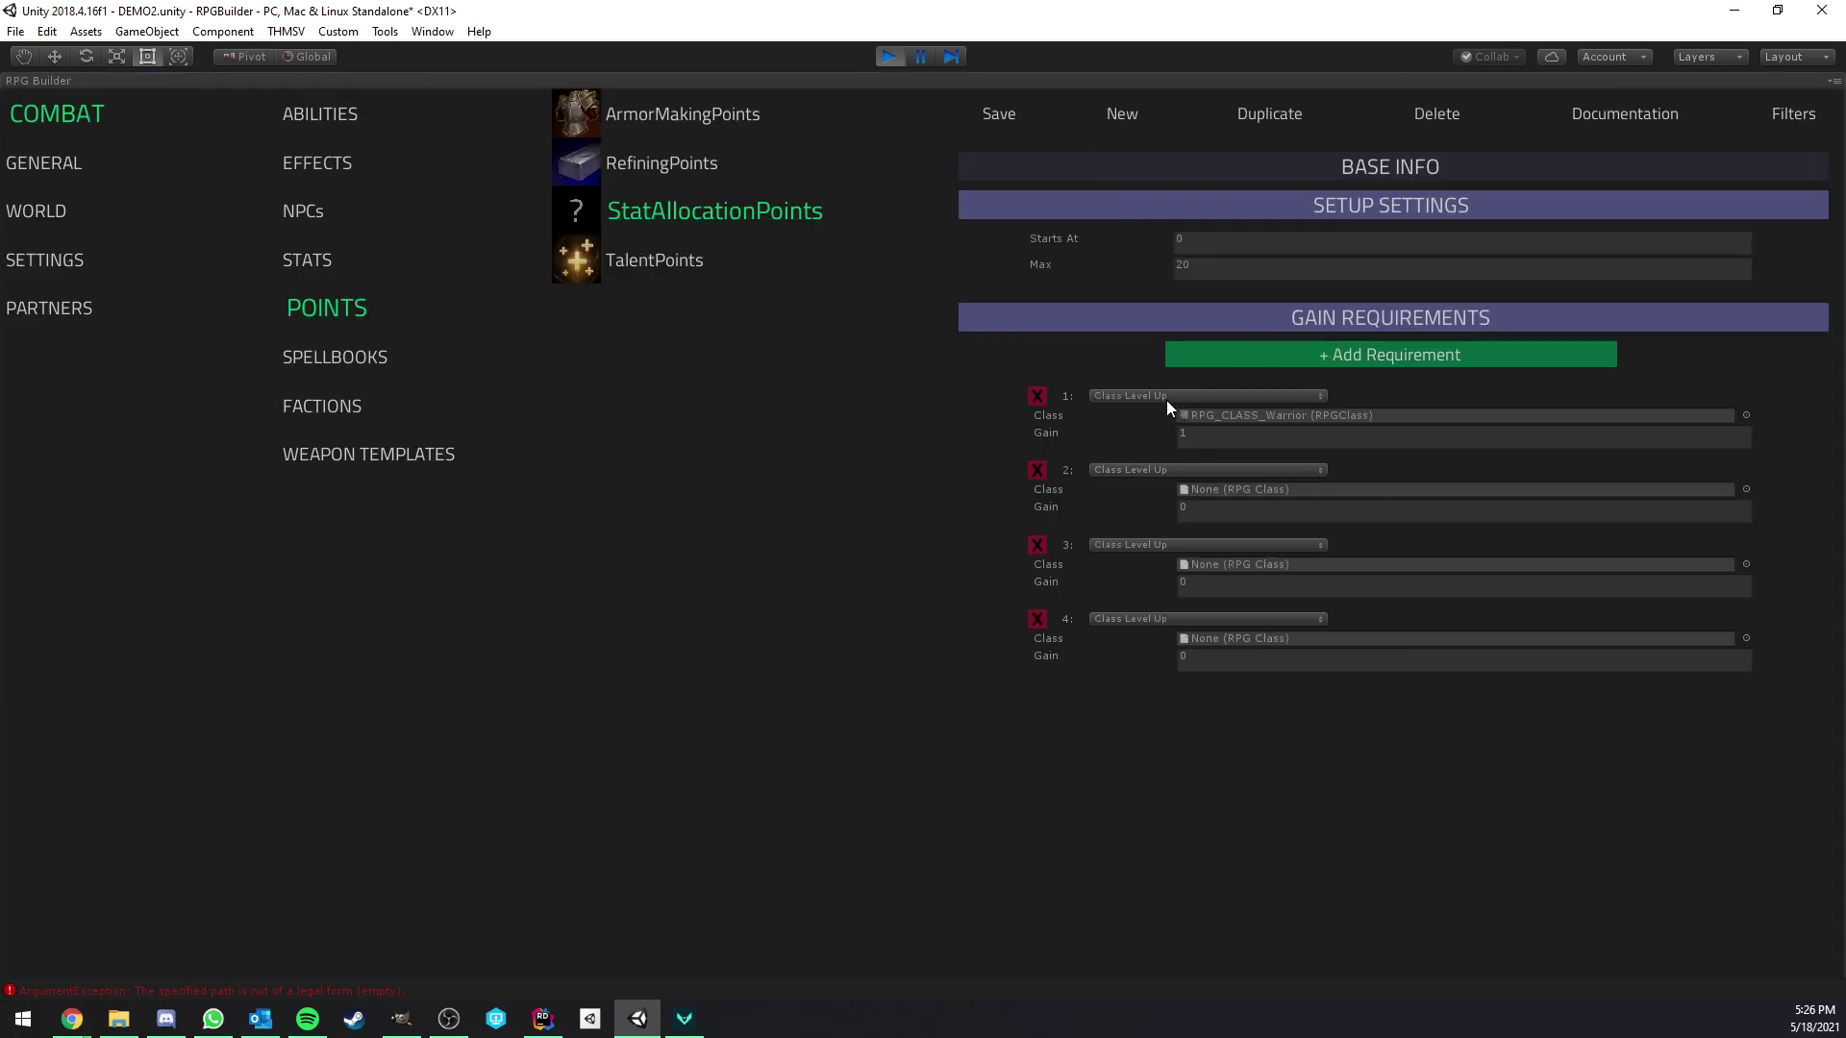
pyautogui.click(1298, 437)
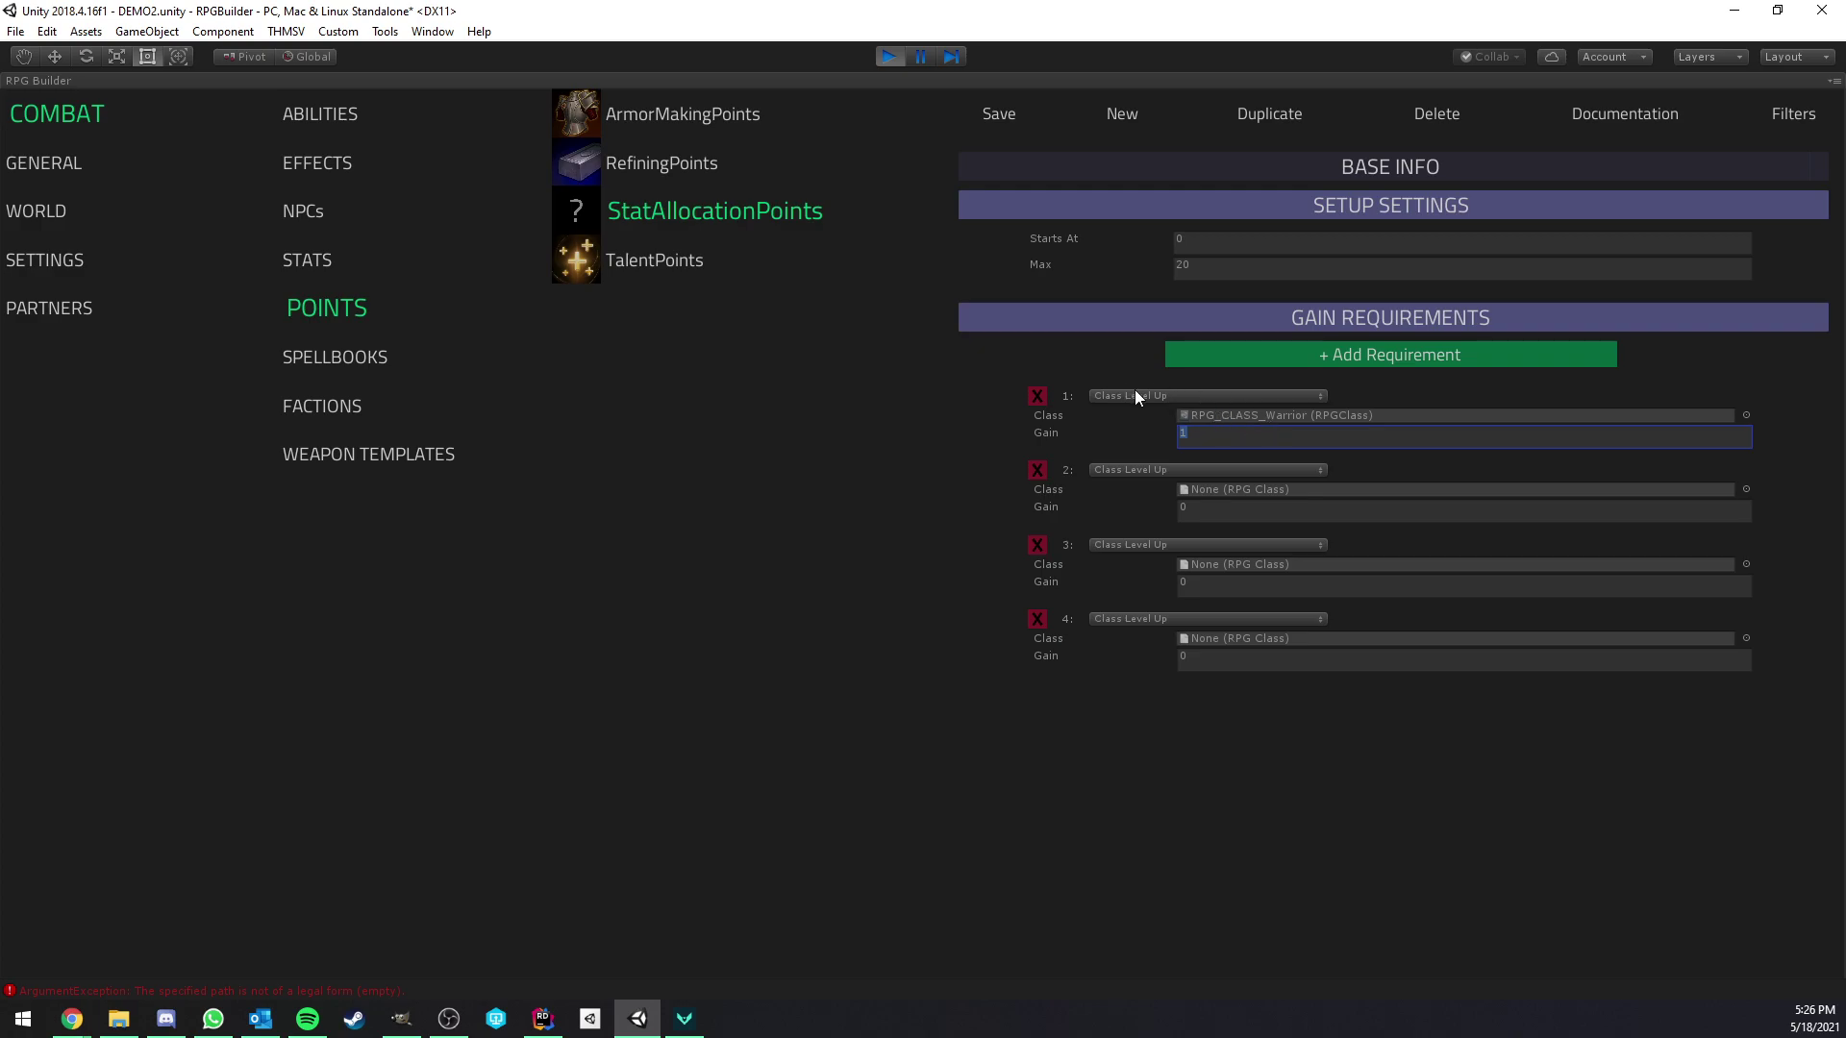
pyautogui.click(1189, 395)
pyautogui.click(983, 452)
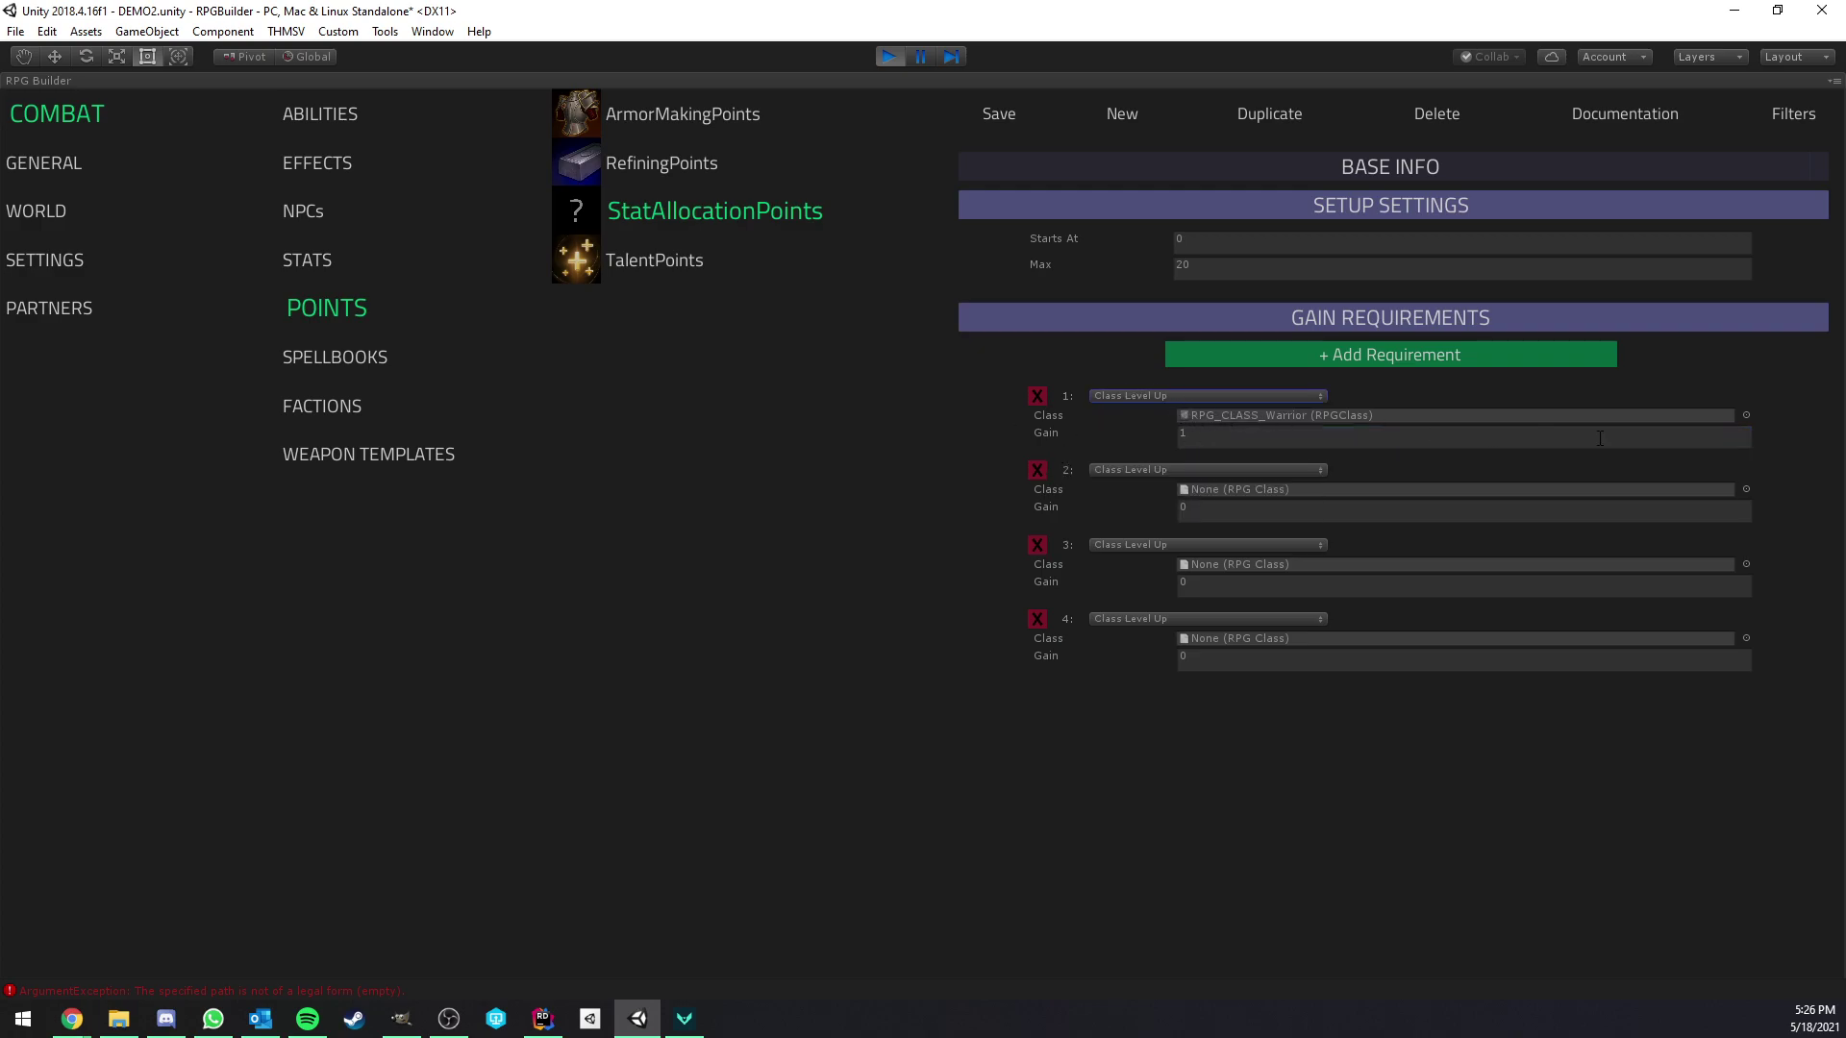
pyautogui.click(1746, 417)
pyautogui.click(862, 430)
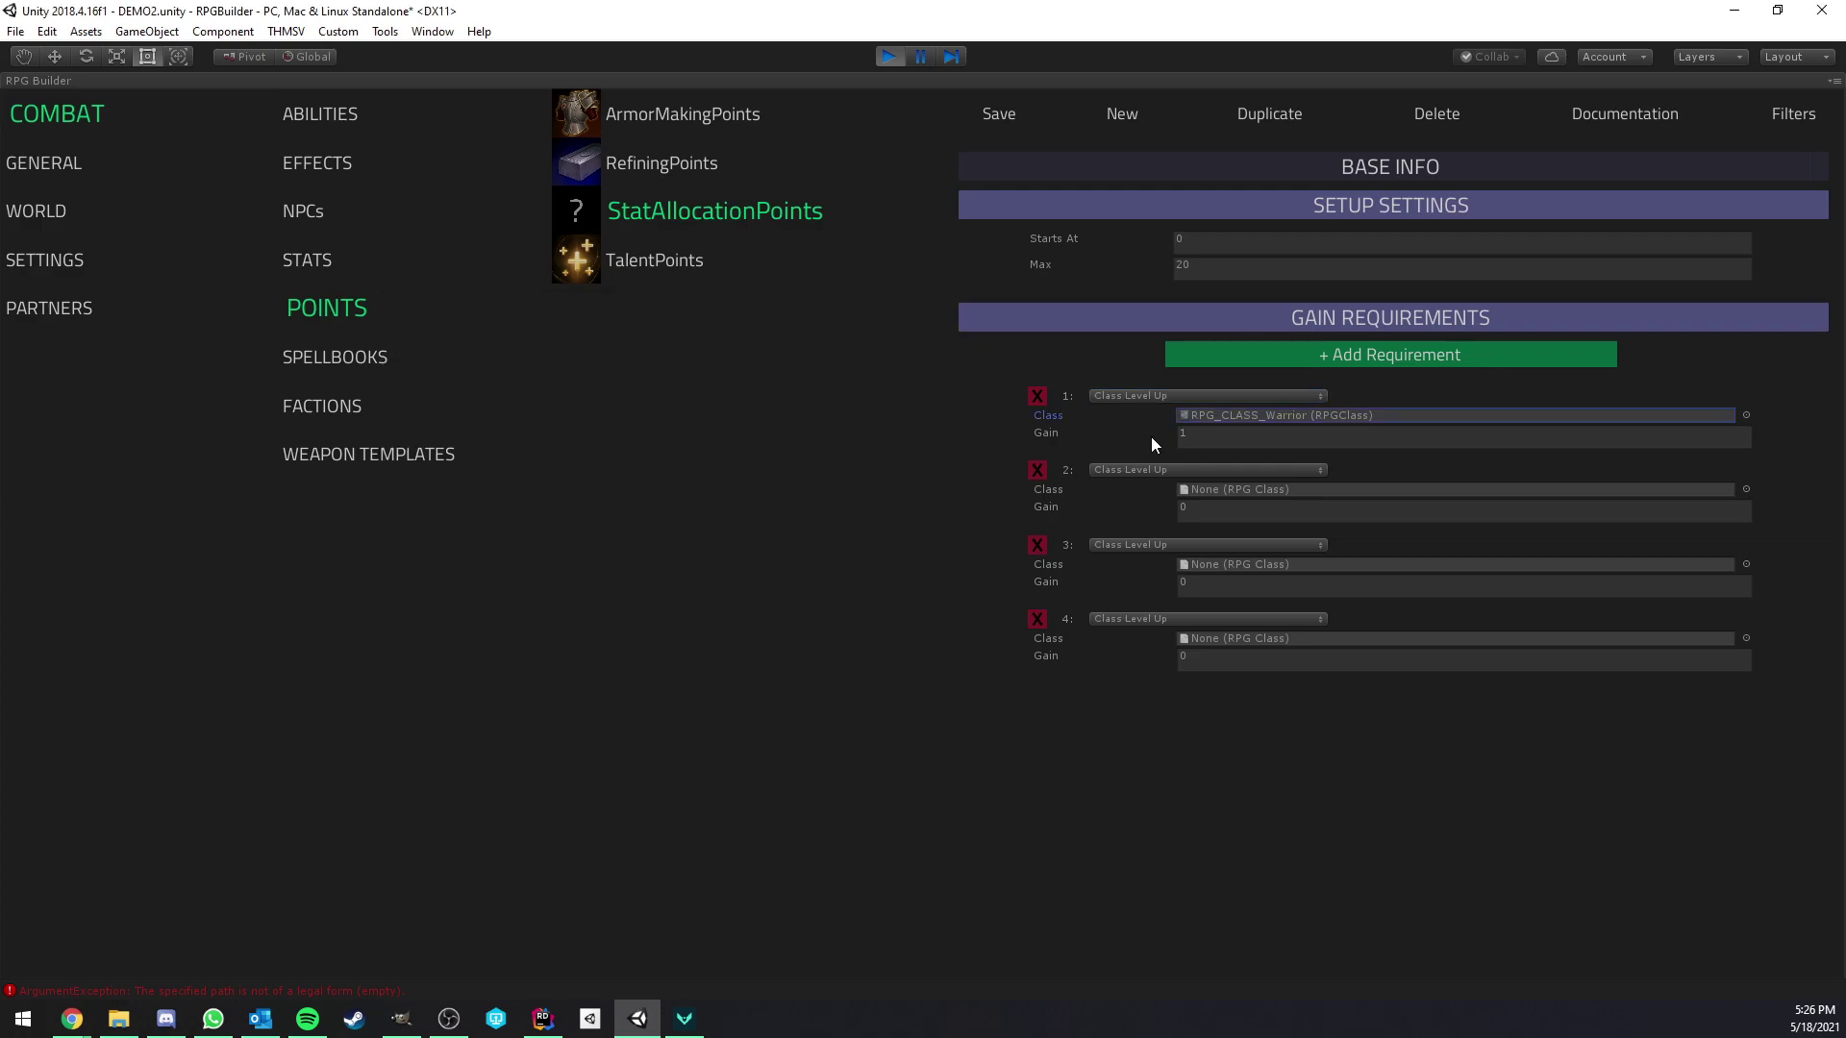
pyautogui.click(1144, 396)
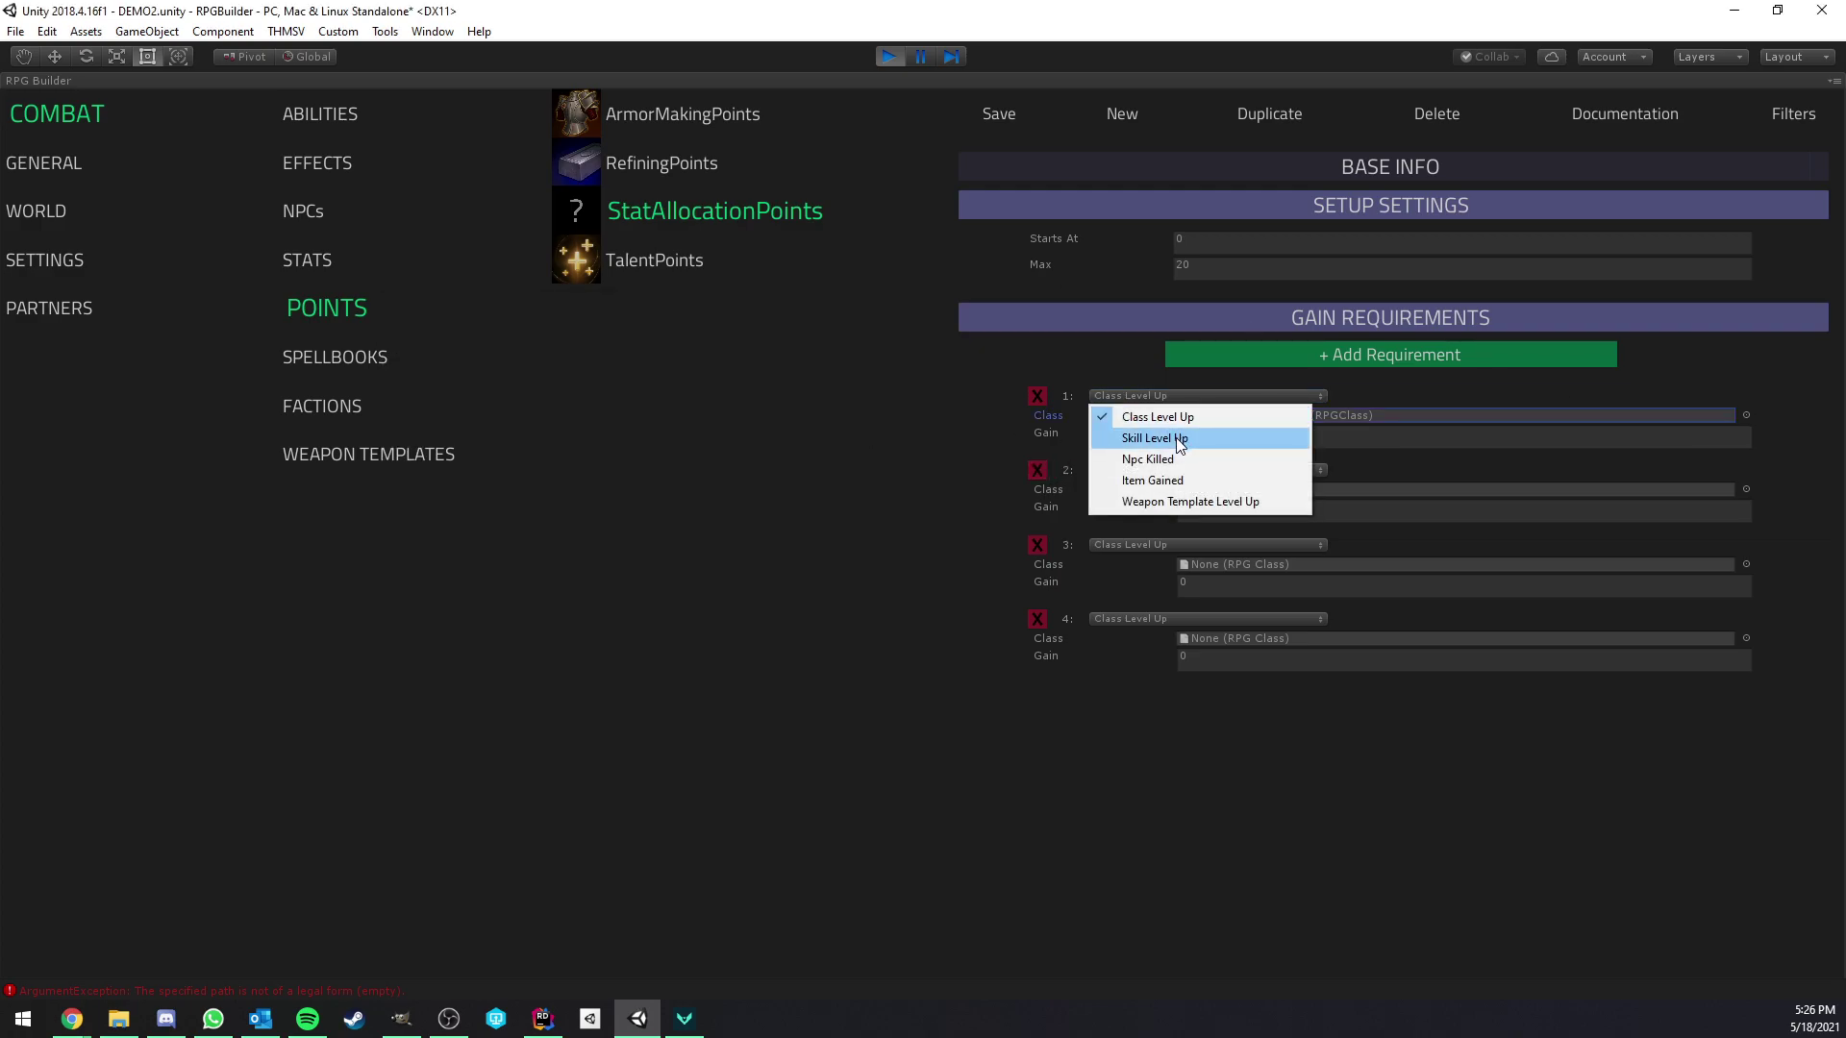
pyautogui.click(1180, 439)
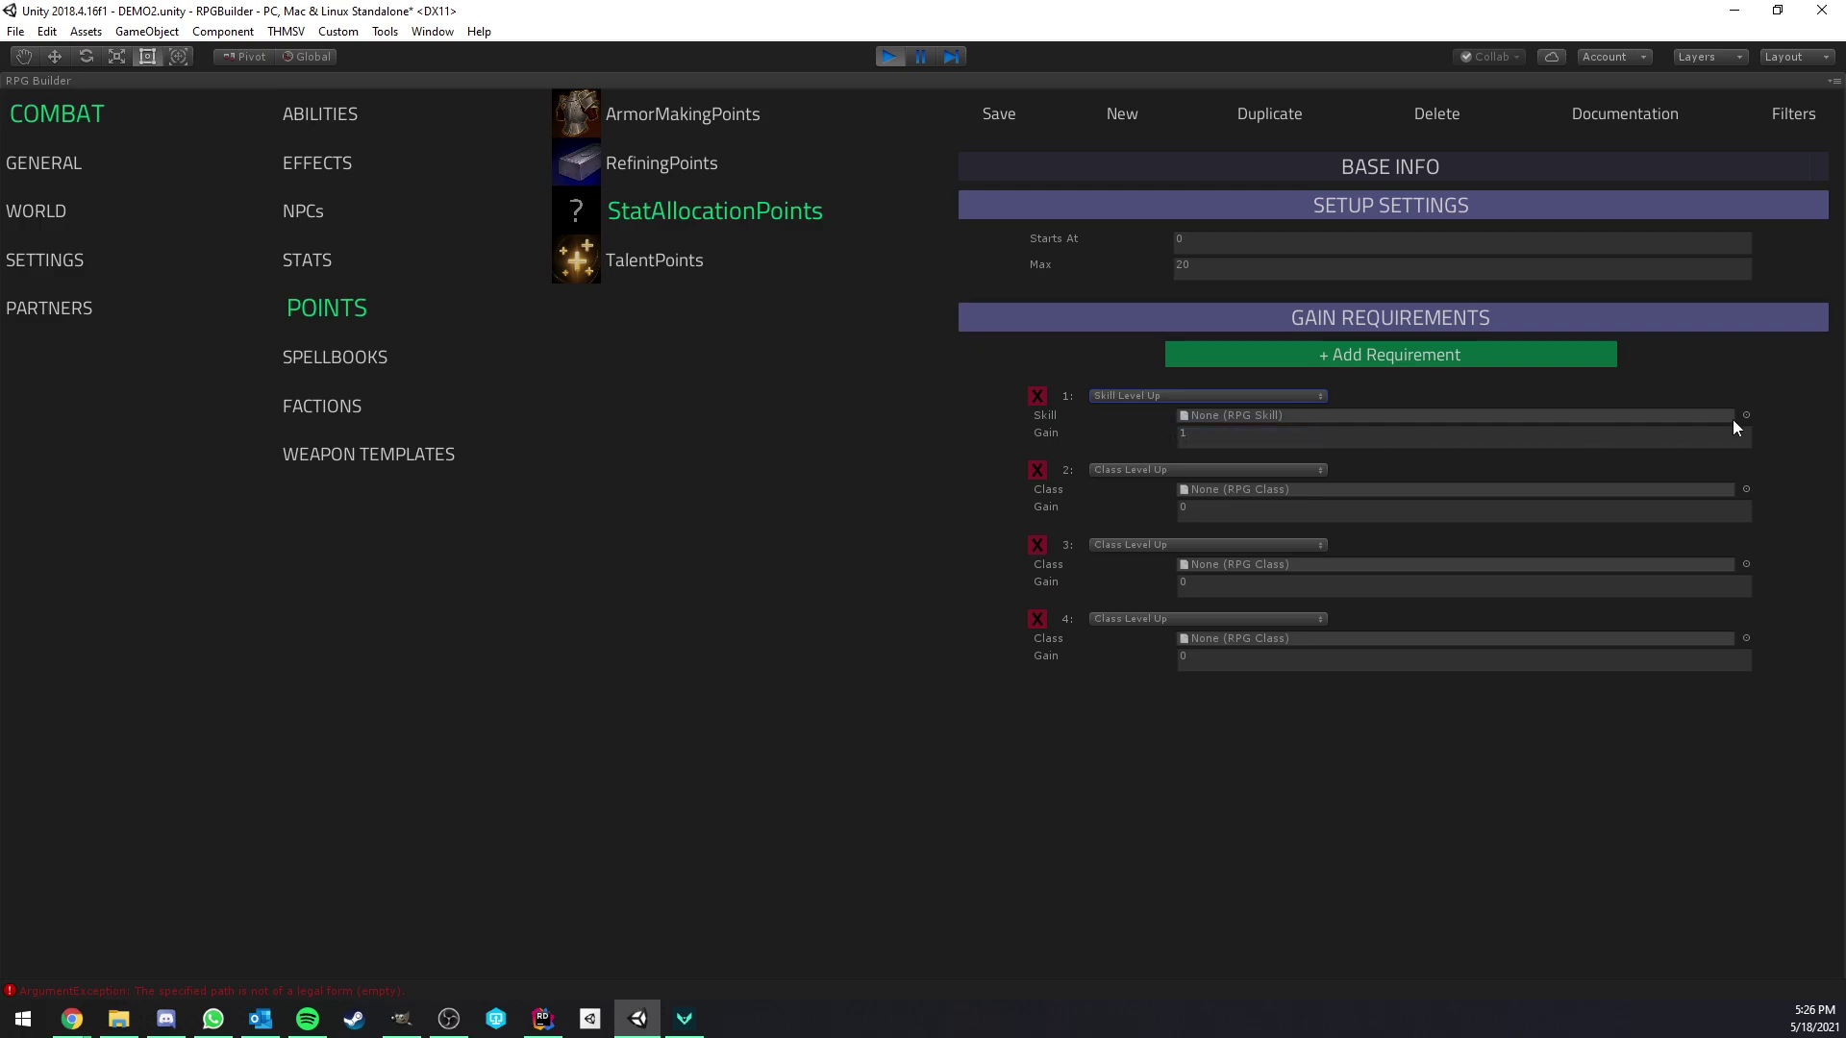
# - Make the second gain requirement Npc Killed with RPG_NPC_Bear_Boss and a gain of 1
pyautogui.click(1139, 470)
pyautogui.click(1175, 533)
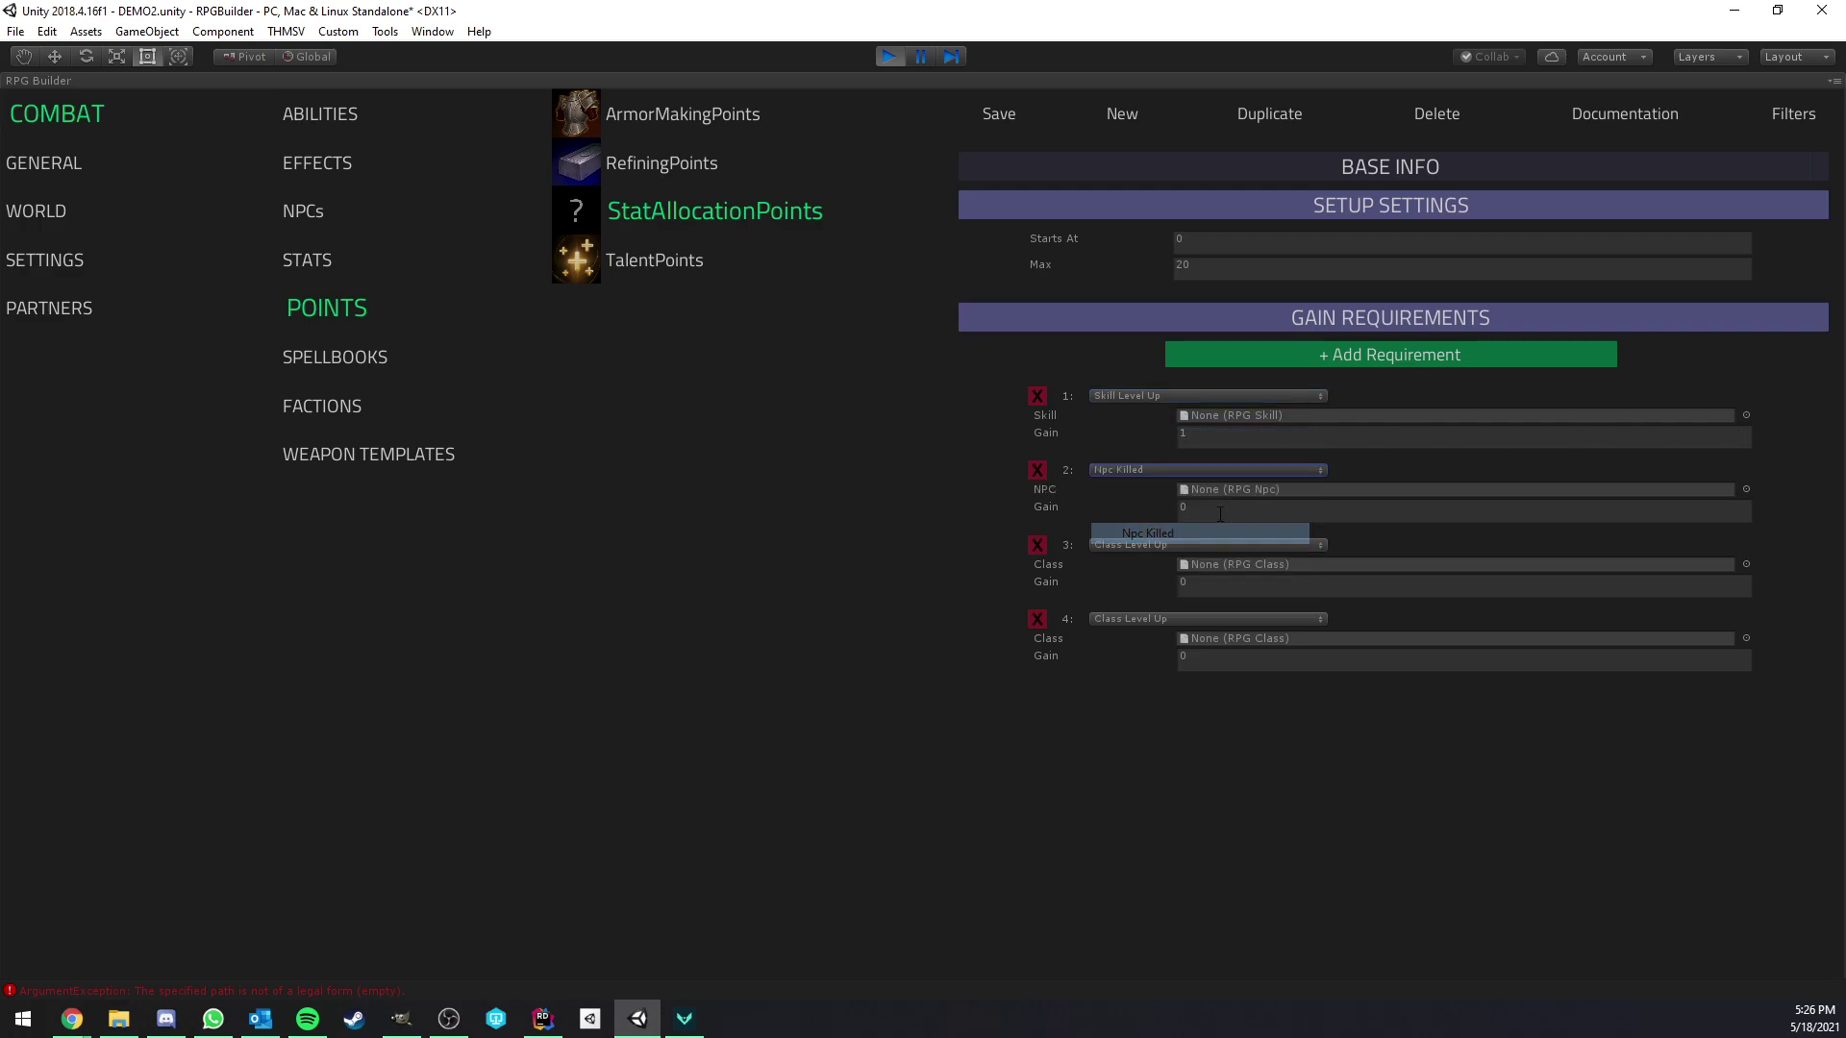
pyautogui.click(1215, 510)
pyautogui.click(1746, 489)
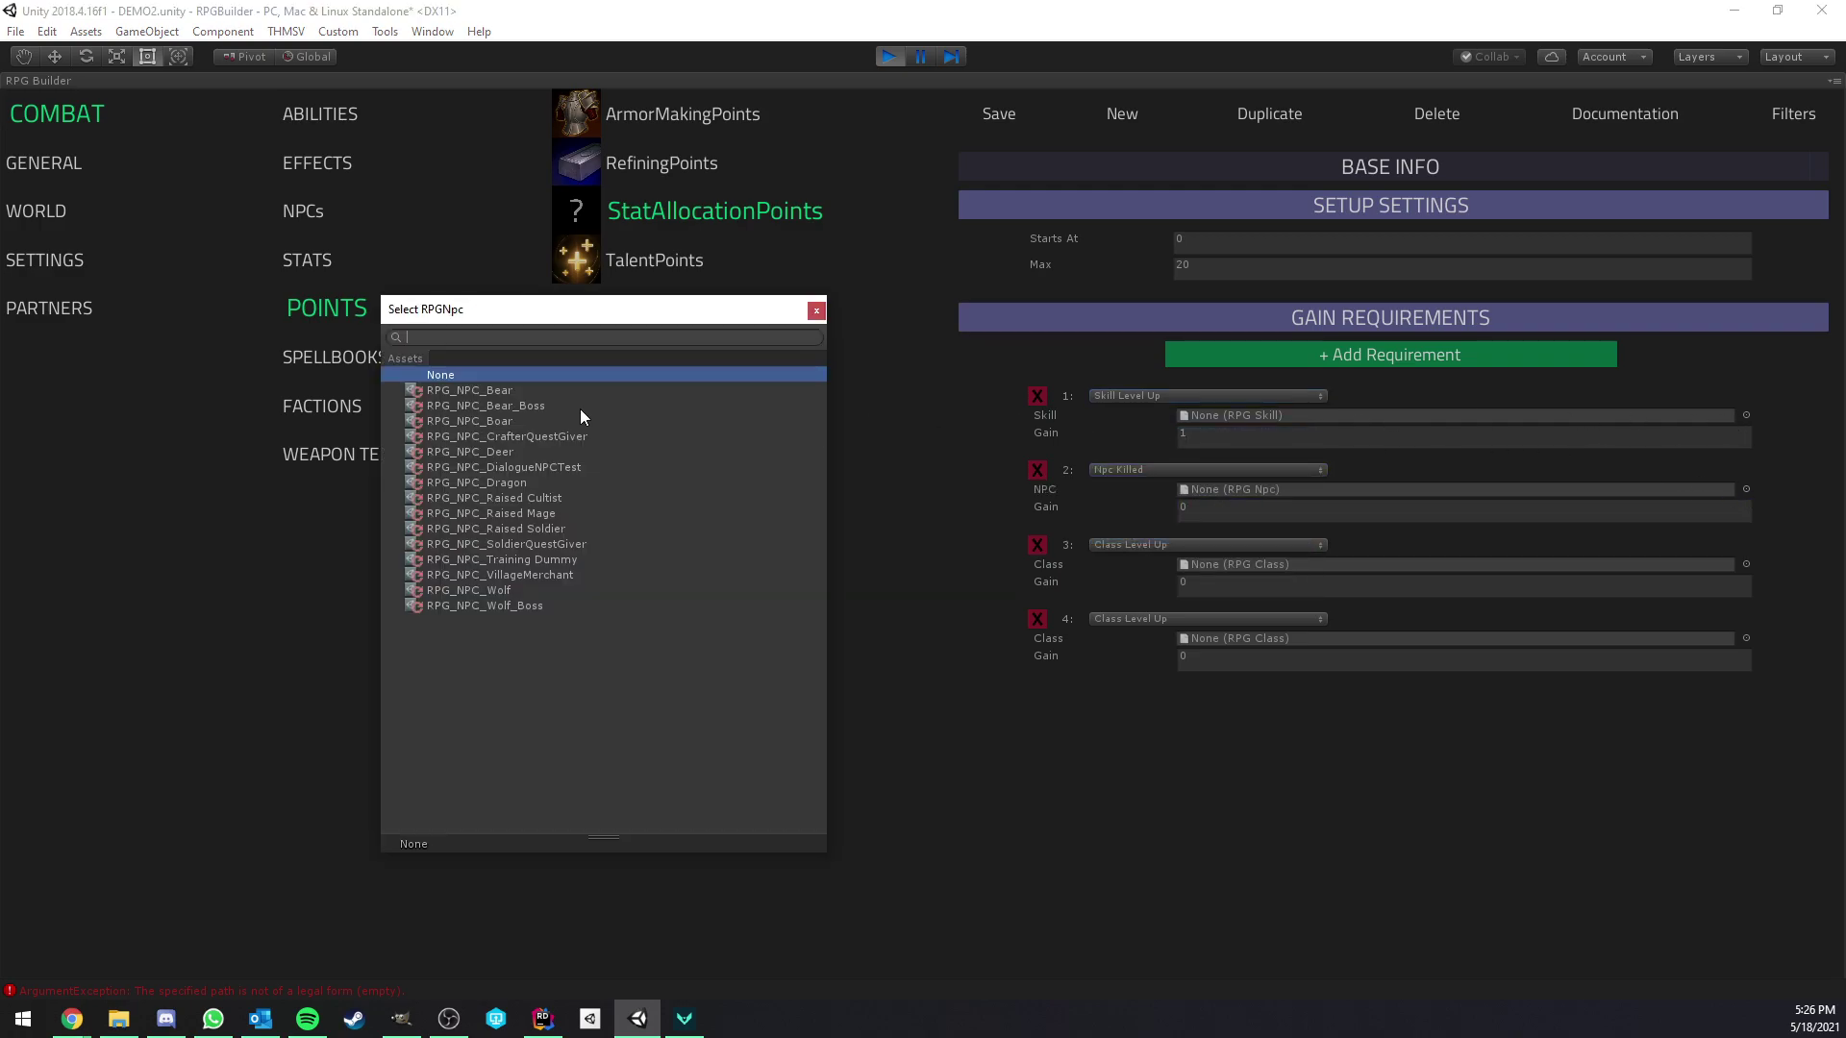
pyautogui.doubleClick(540, 406)
pyautogui.click(1213, 509)
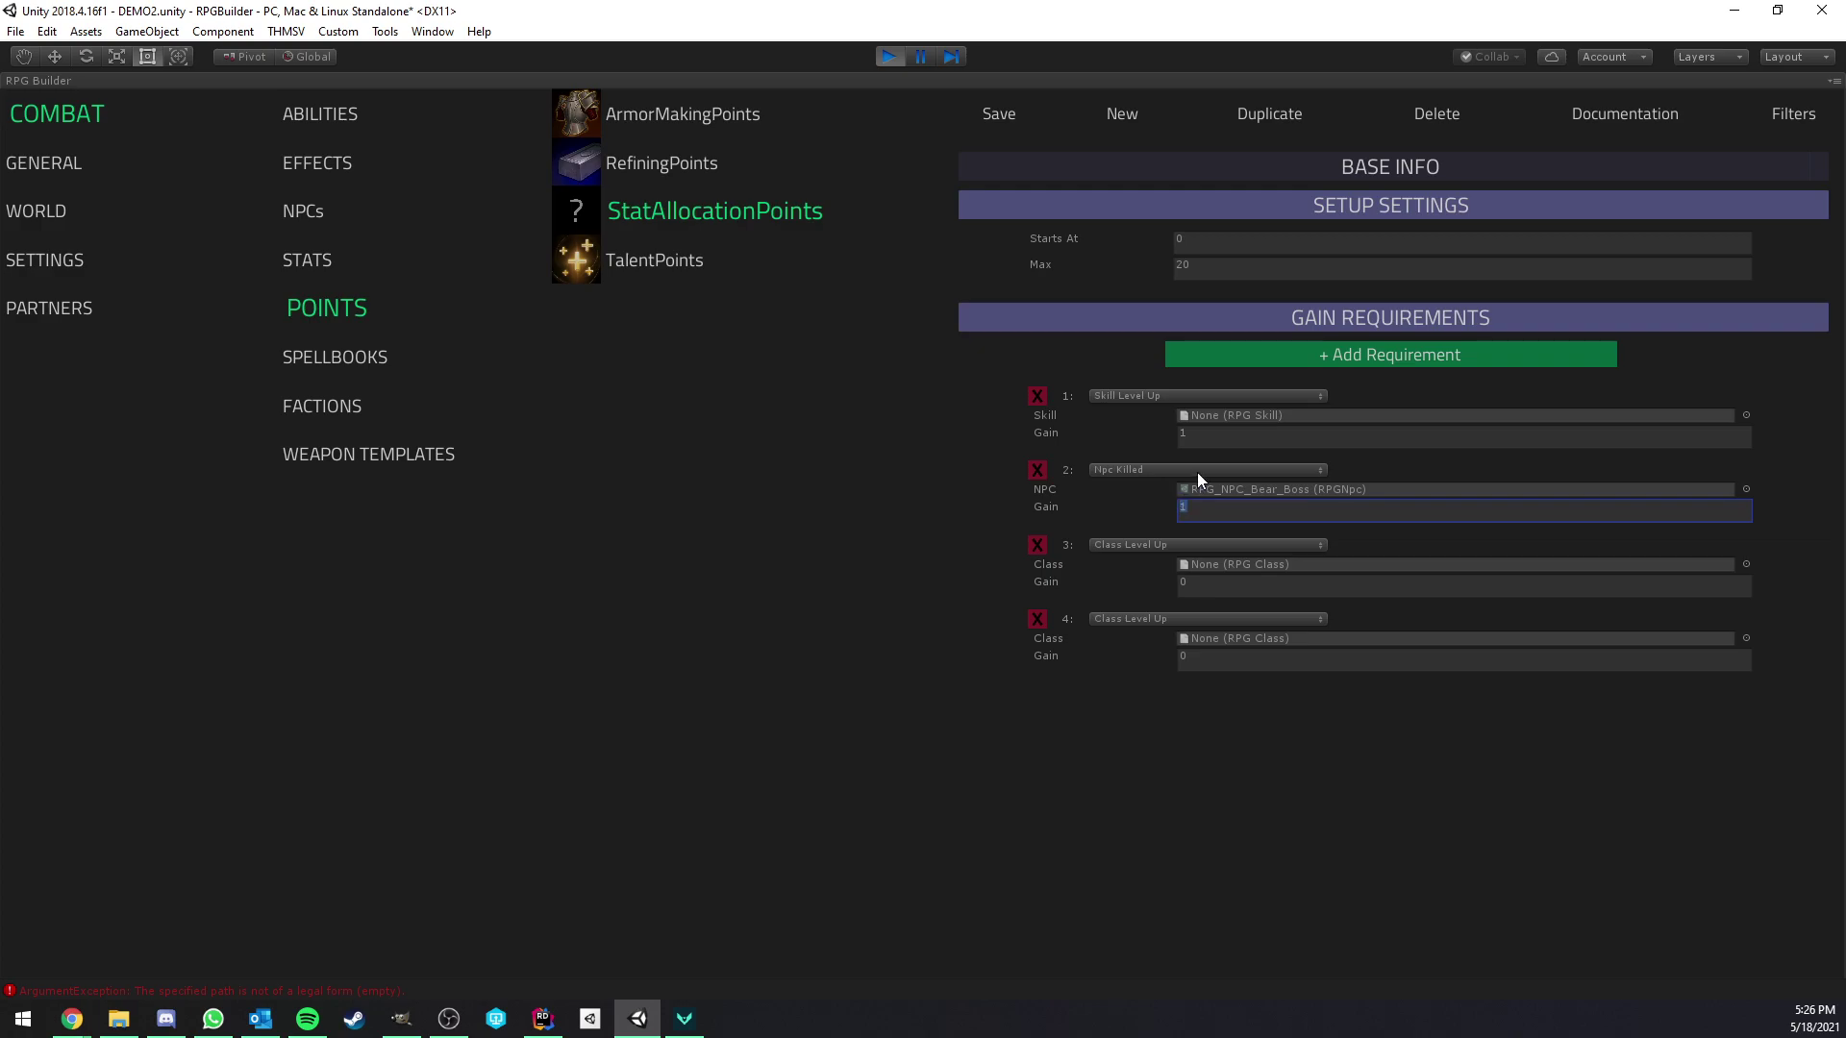
# - Try Item Gained with a picked item, and Weapon Template Level Up, as the second gain requirement's type
pyautogui.click(1197, 471)
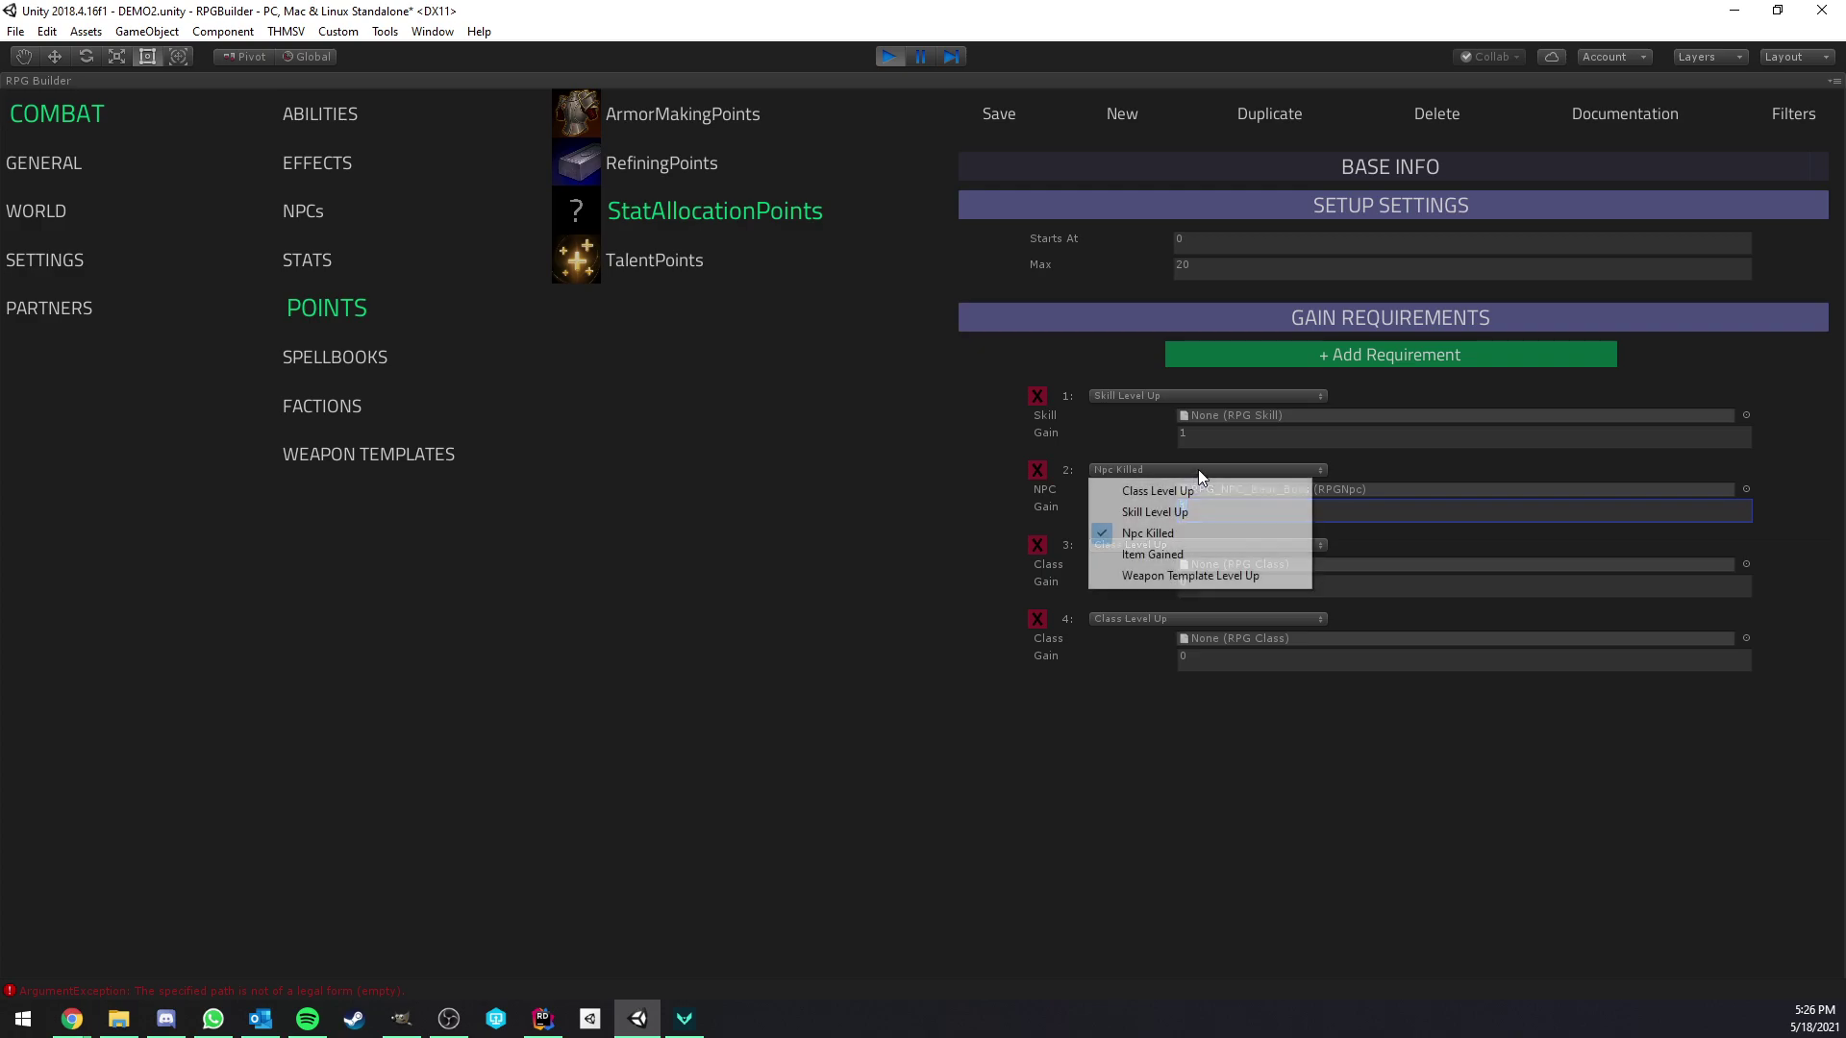
pyautogui.click(1190, 555)
pyautogui.click(1746, 491)
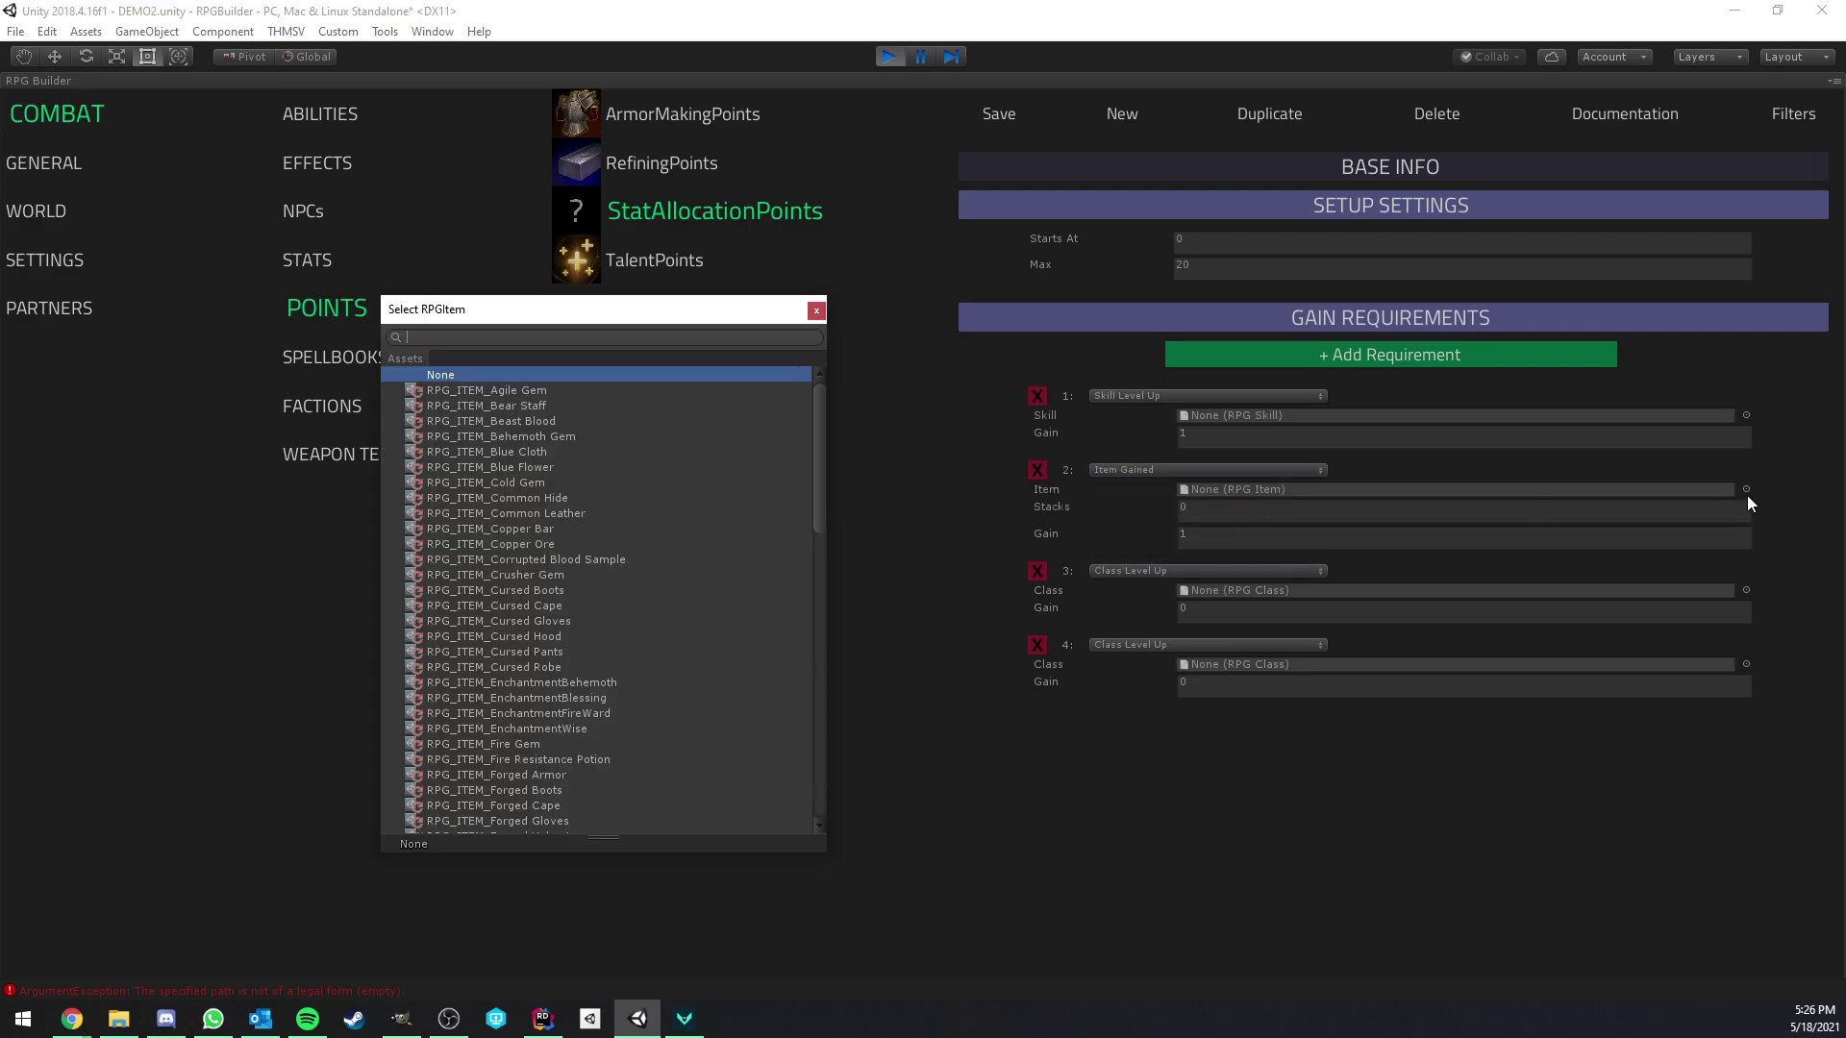
pyautogui.doubleClick(696, 470)
pyautogui.click(1206, 510)
pyautogui.click(1174, 470)
pyautogui.click(1193, 575)
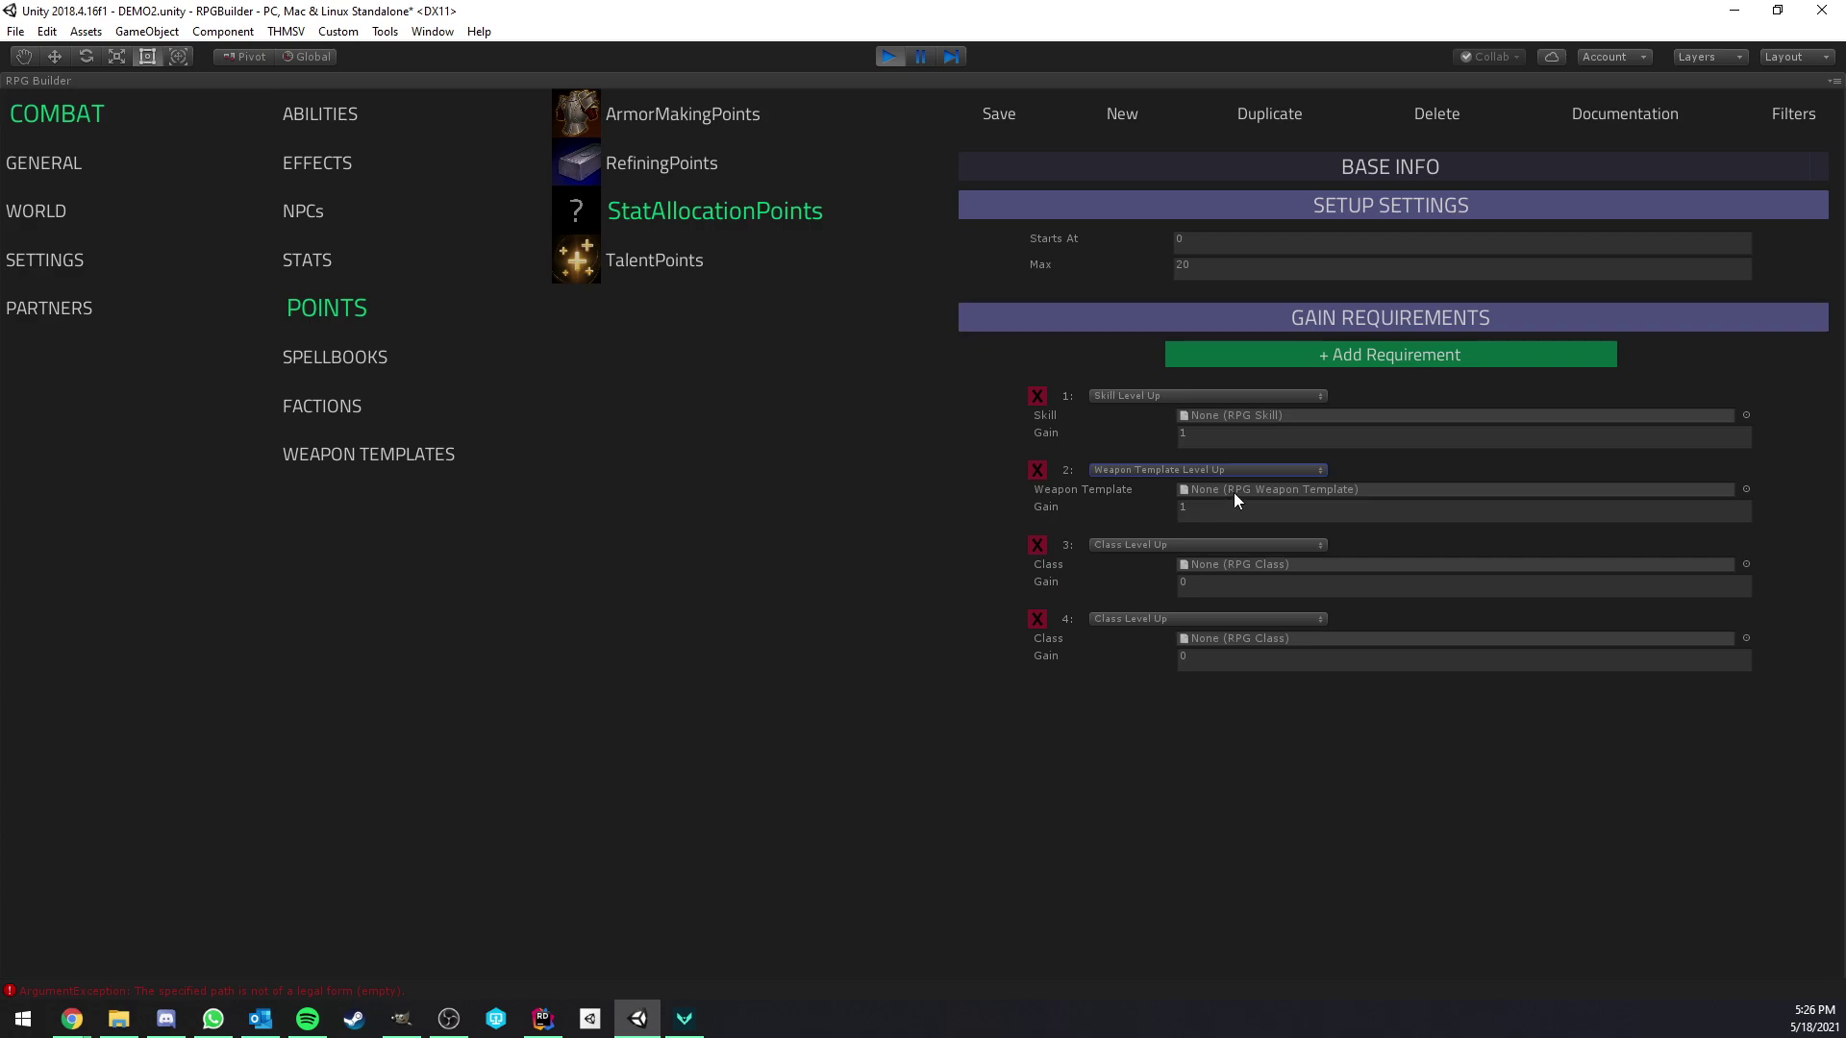
# - Remove the three extra gain requirements and reload StatAllocationPoints to discard the unsaved edits
pyautogui.click(1037, 472)
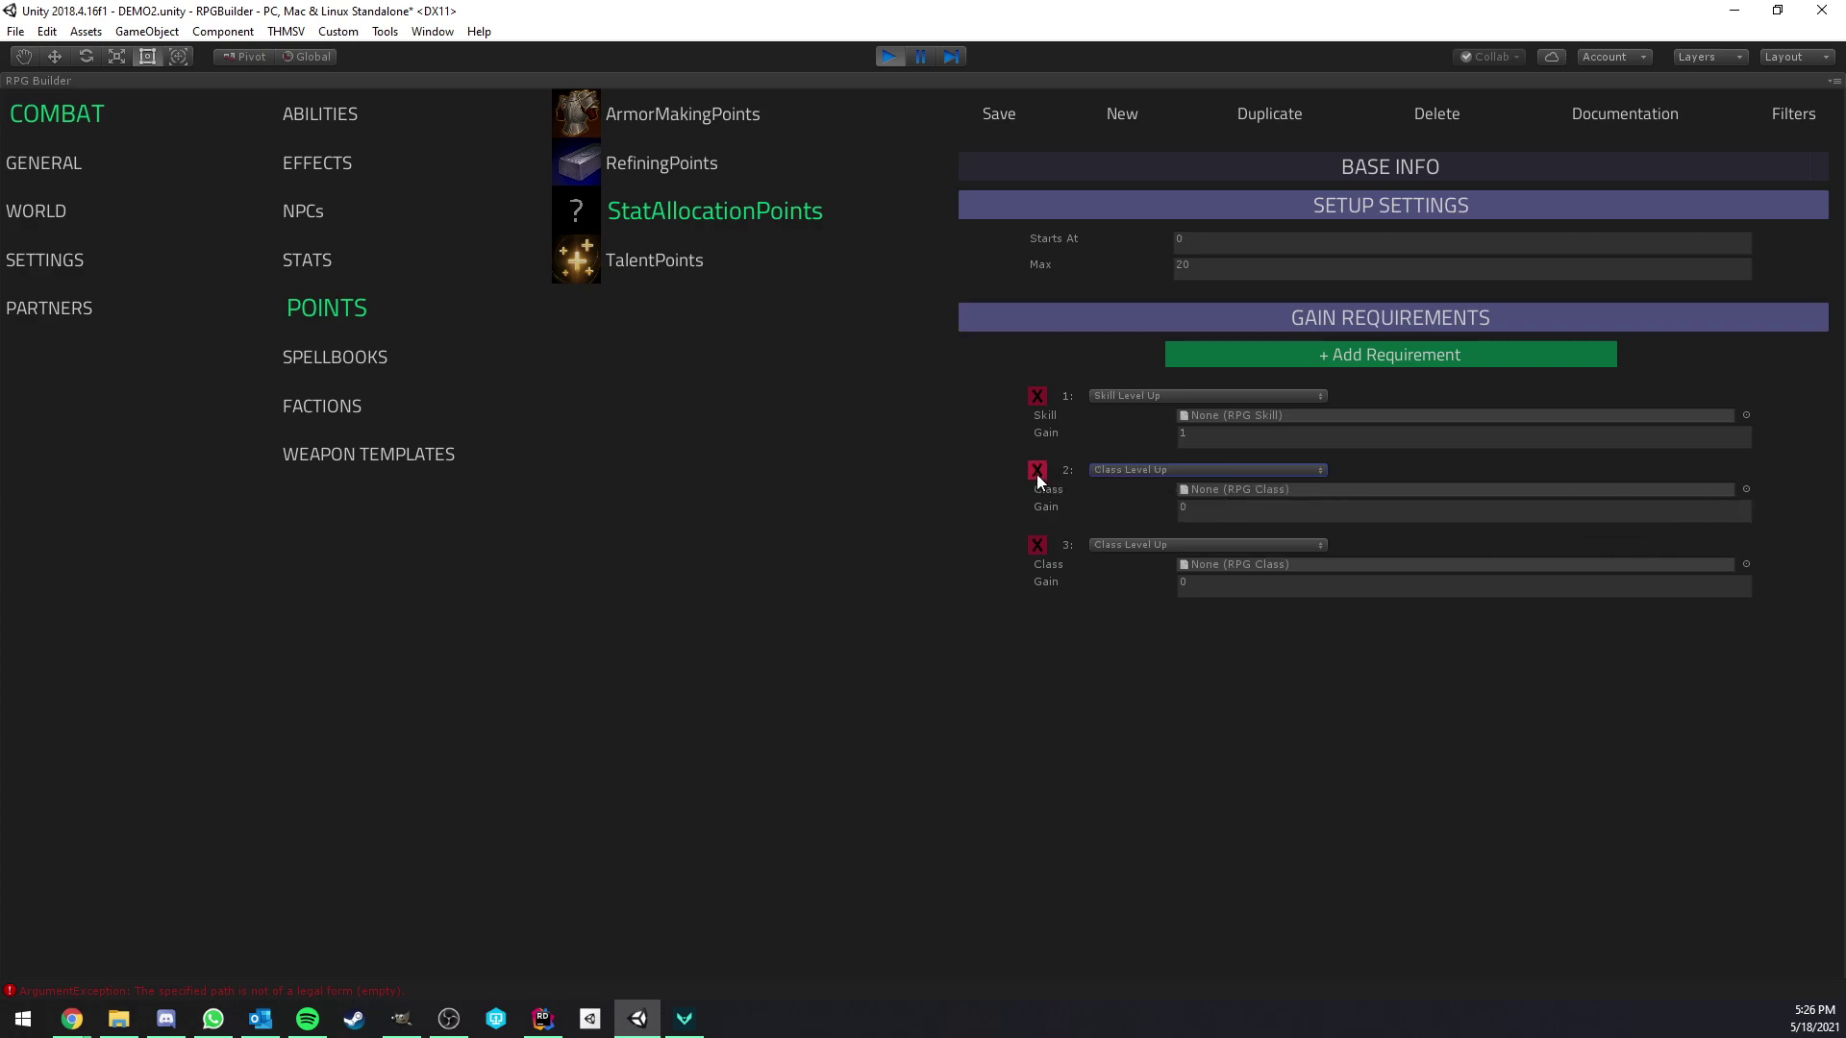
pyautogui.click(1036, 472)
pyautogui.click(1037, 472)
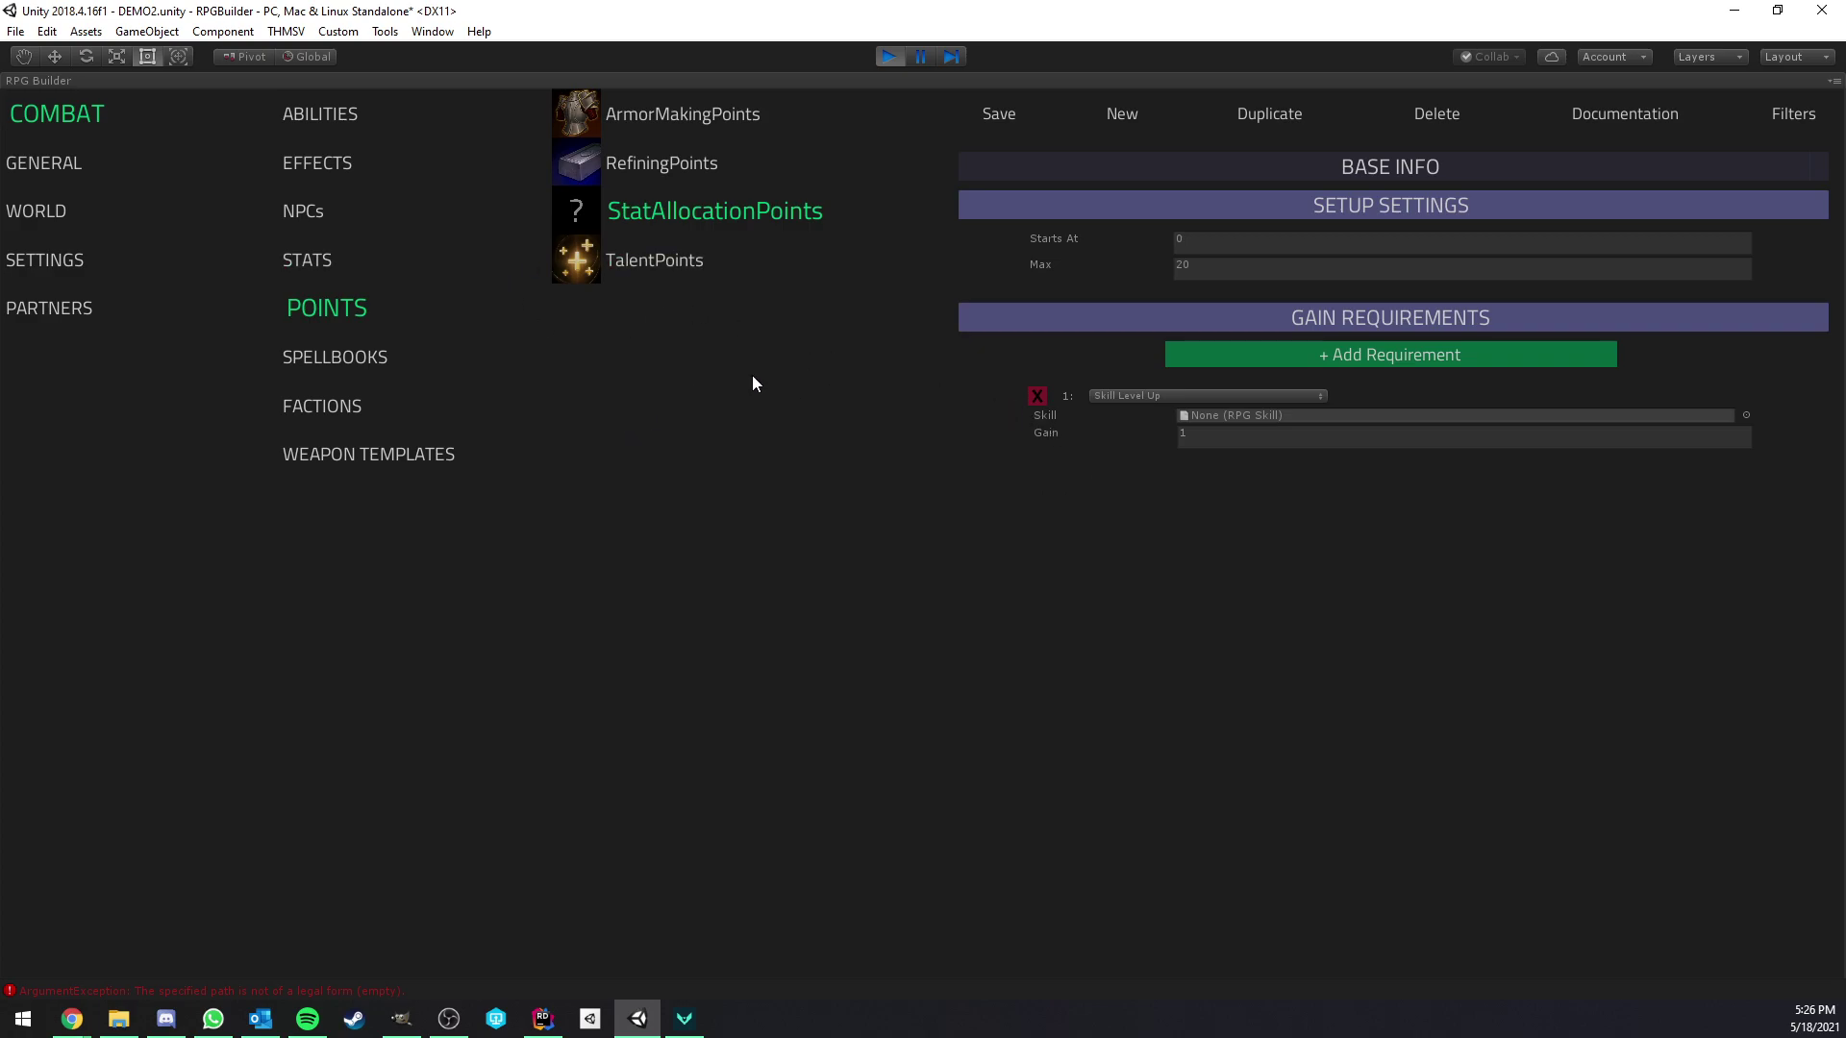
pyautogui.click(736, 210)
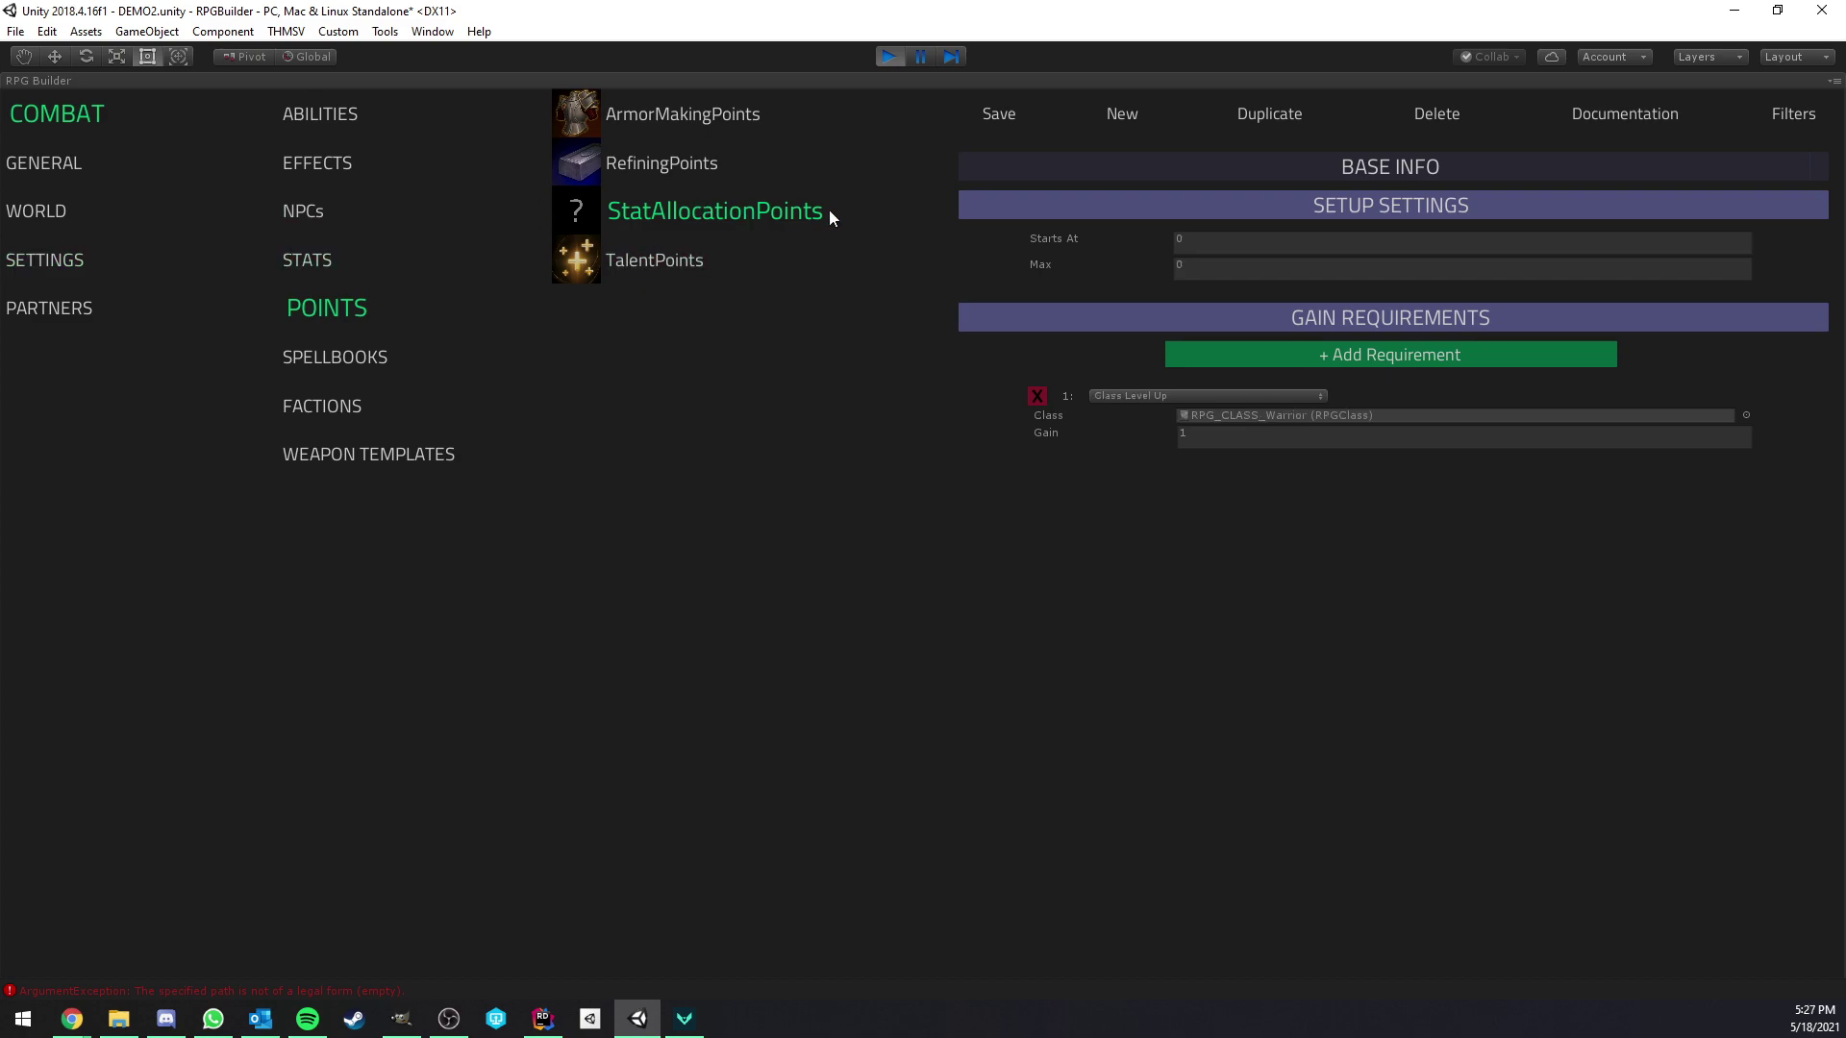
# - In the combat settings' stat section, choose RPG_TREE_POINT_StatAllocationPoints as the Stat Allocation Points
pyautogui.click(63, 260)
pyautogui.click(328, 183)
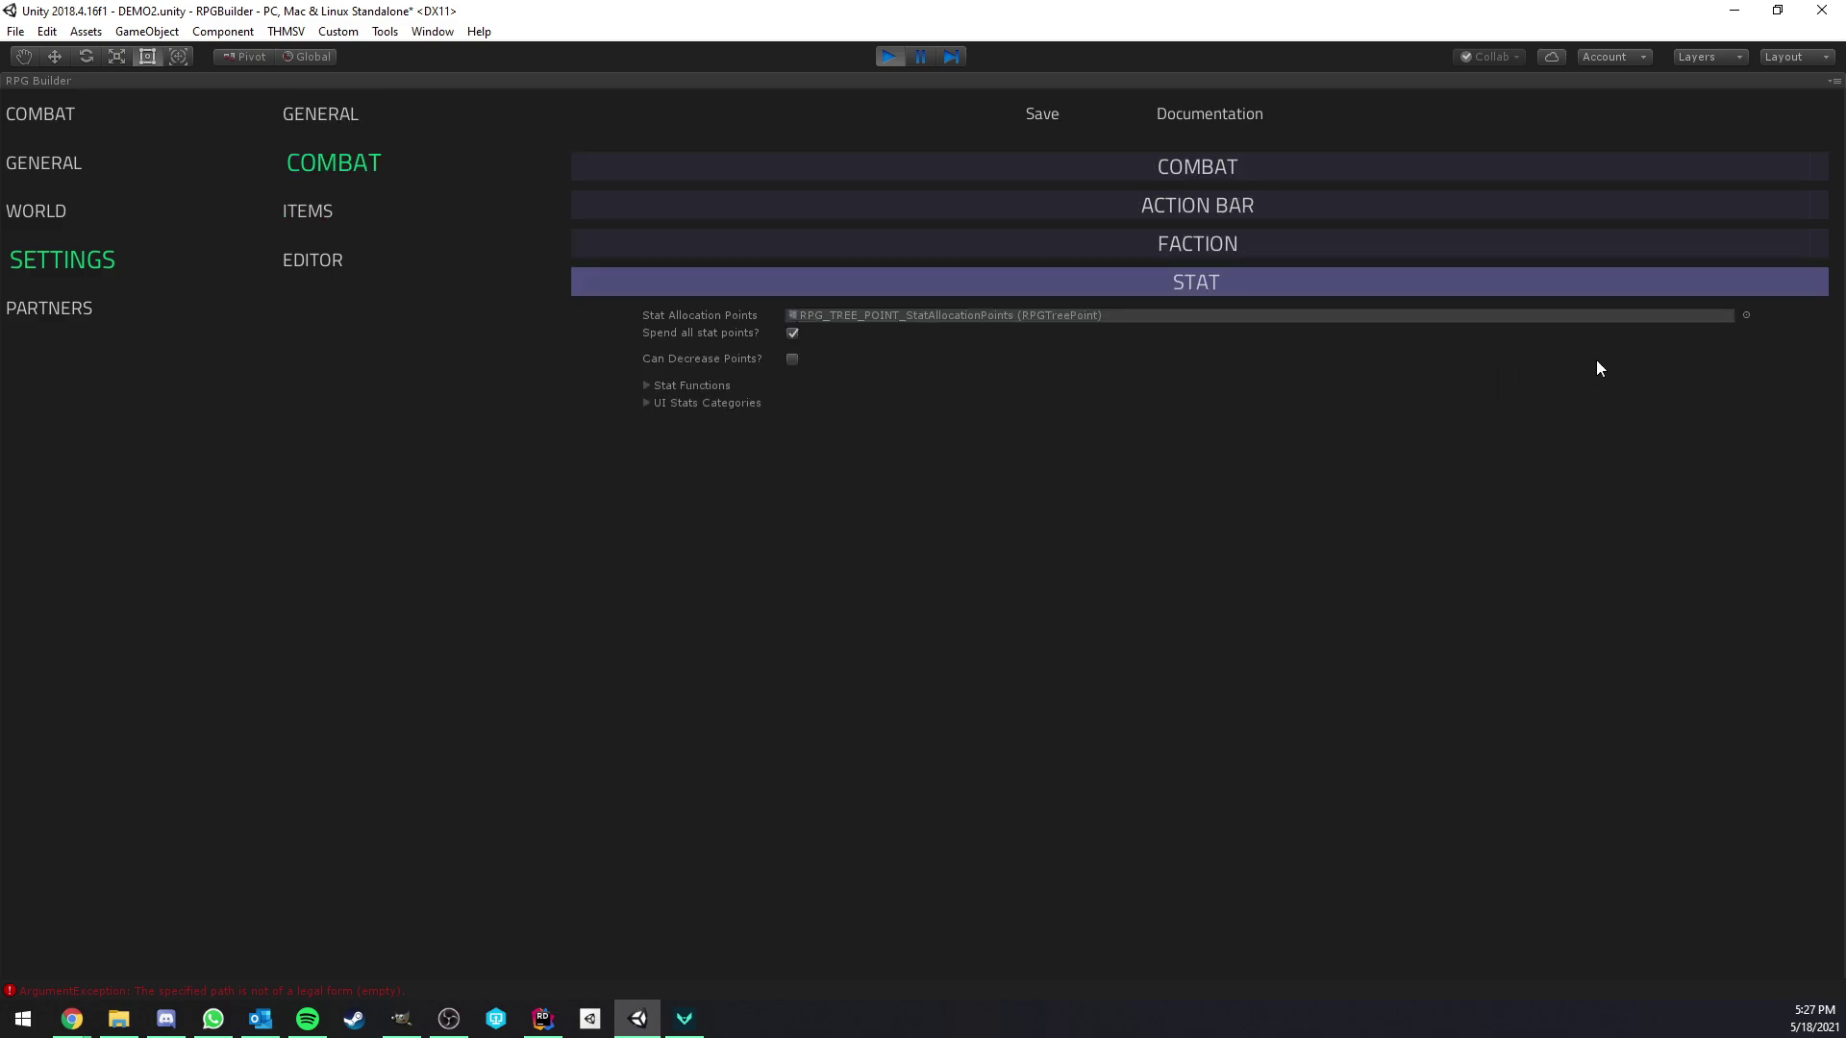
pyautogui.click(1746, 315)
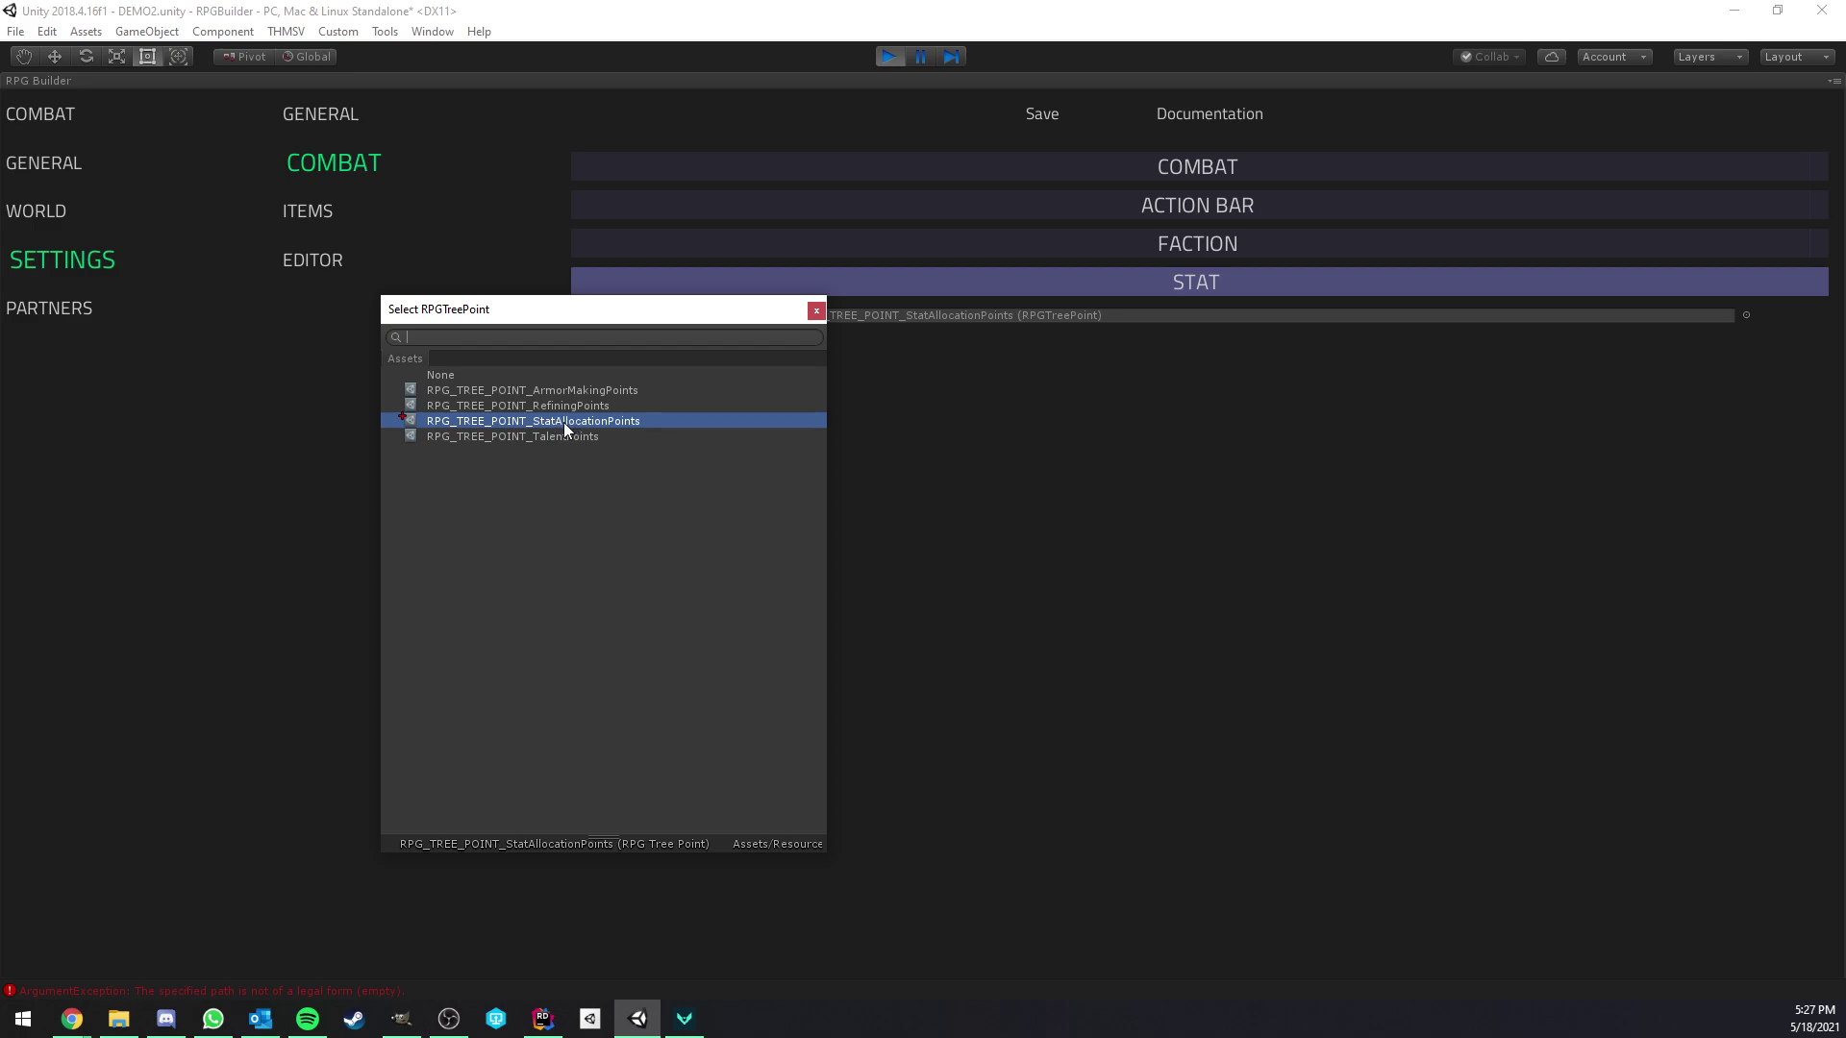
pyautogui.doubleClick(563, 423)
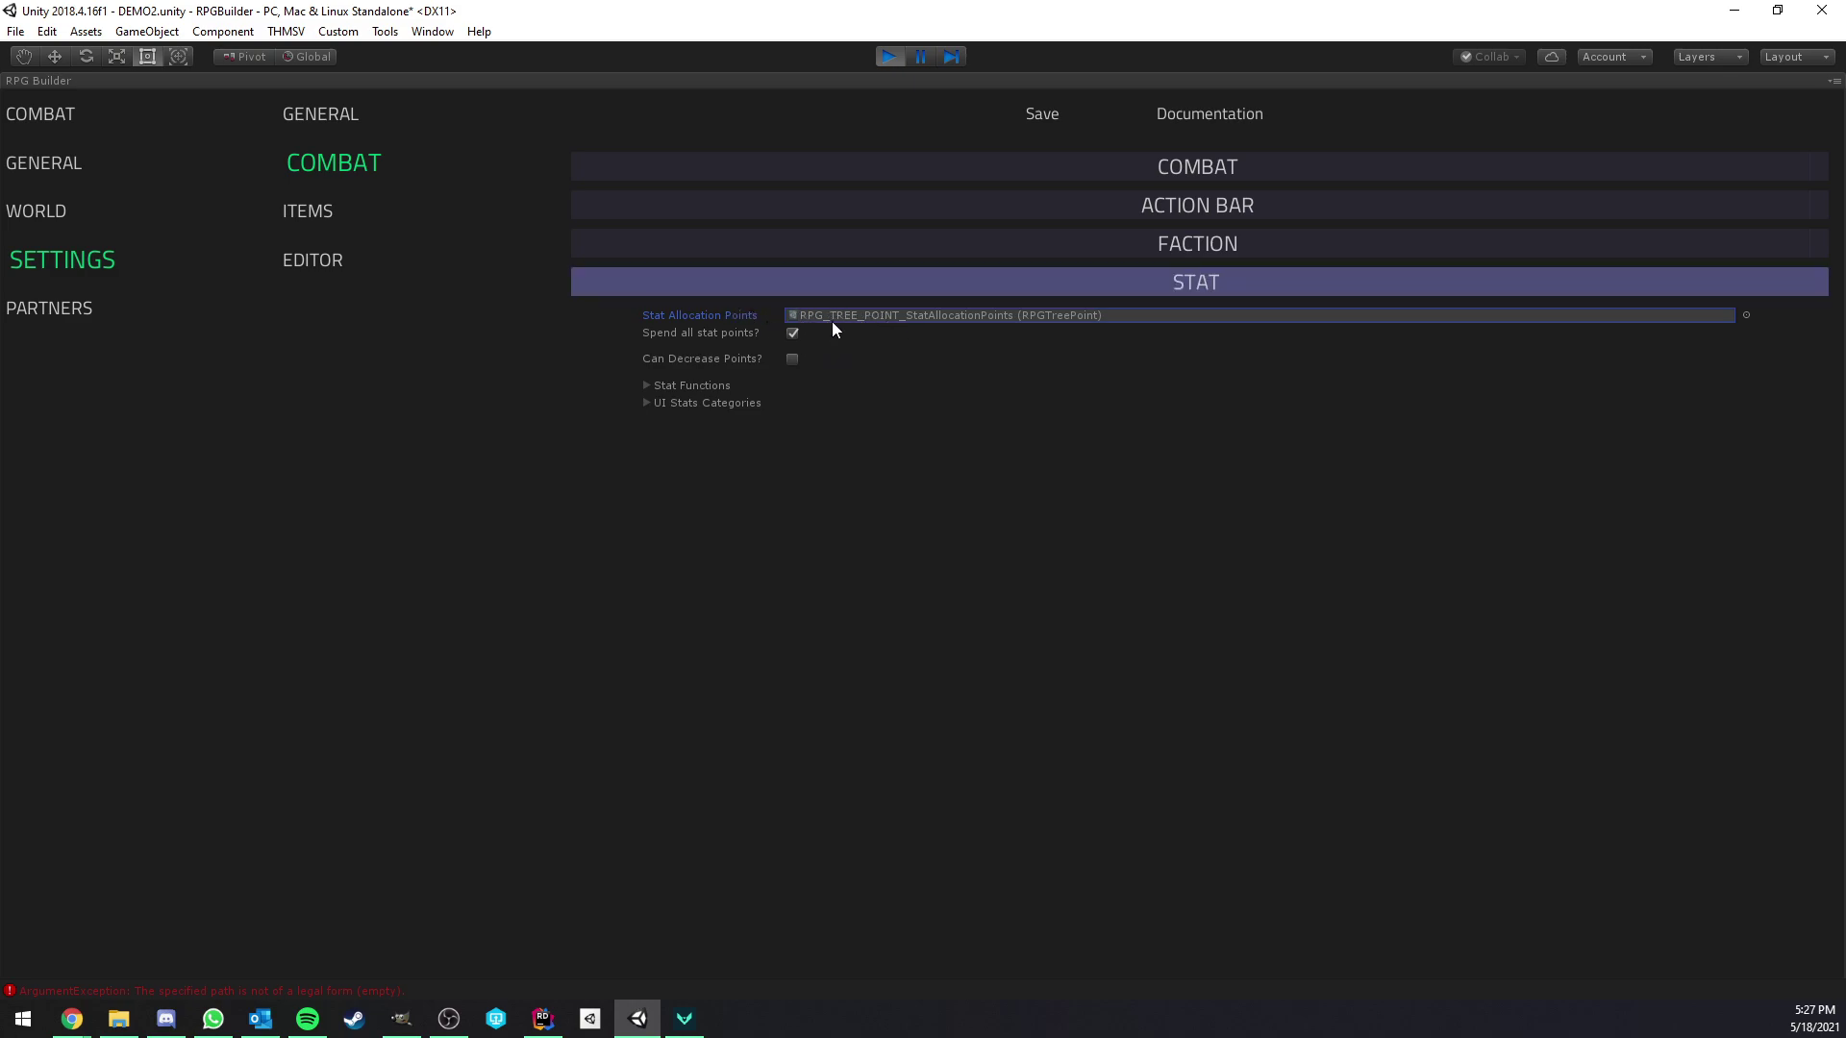
# - Restore the editor layout and grant the character 20 StatAllocationPoints through the game's developer panel
pyautogui.rightClick(95, 83)
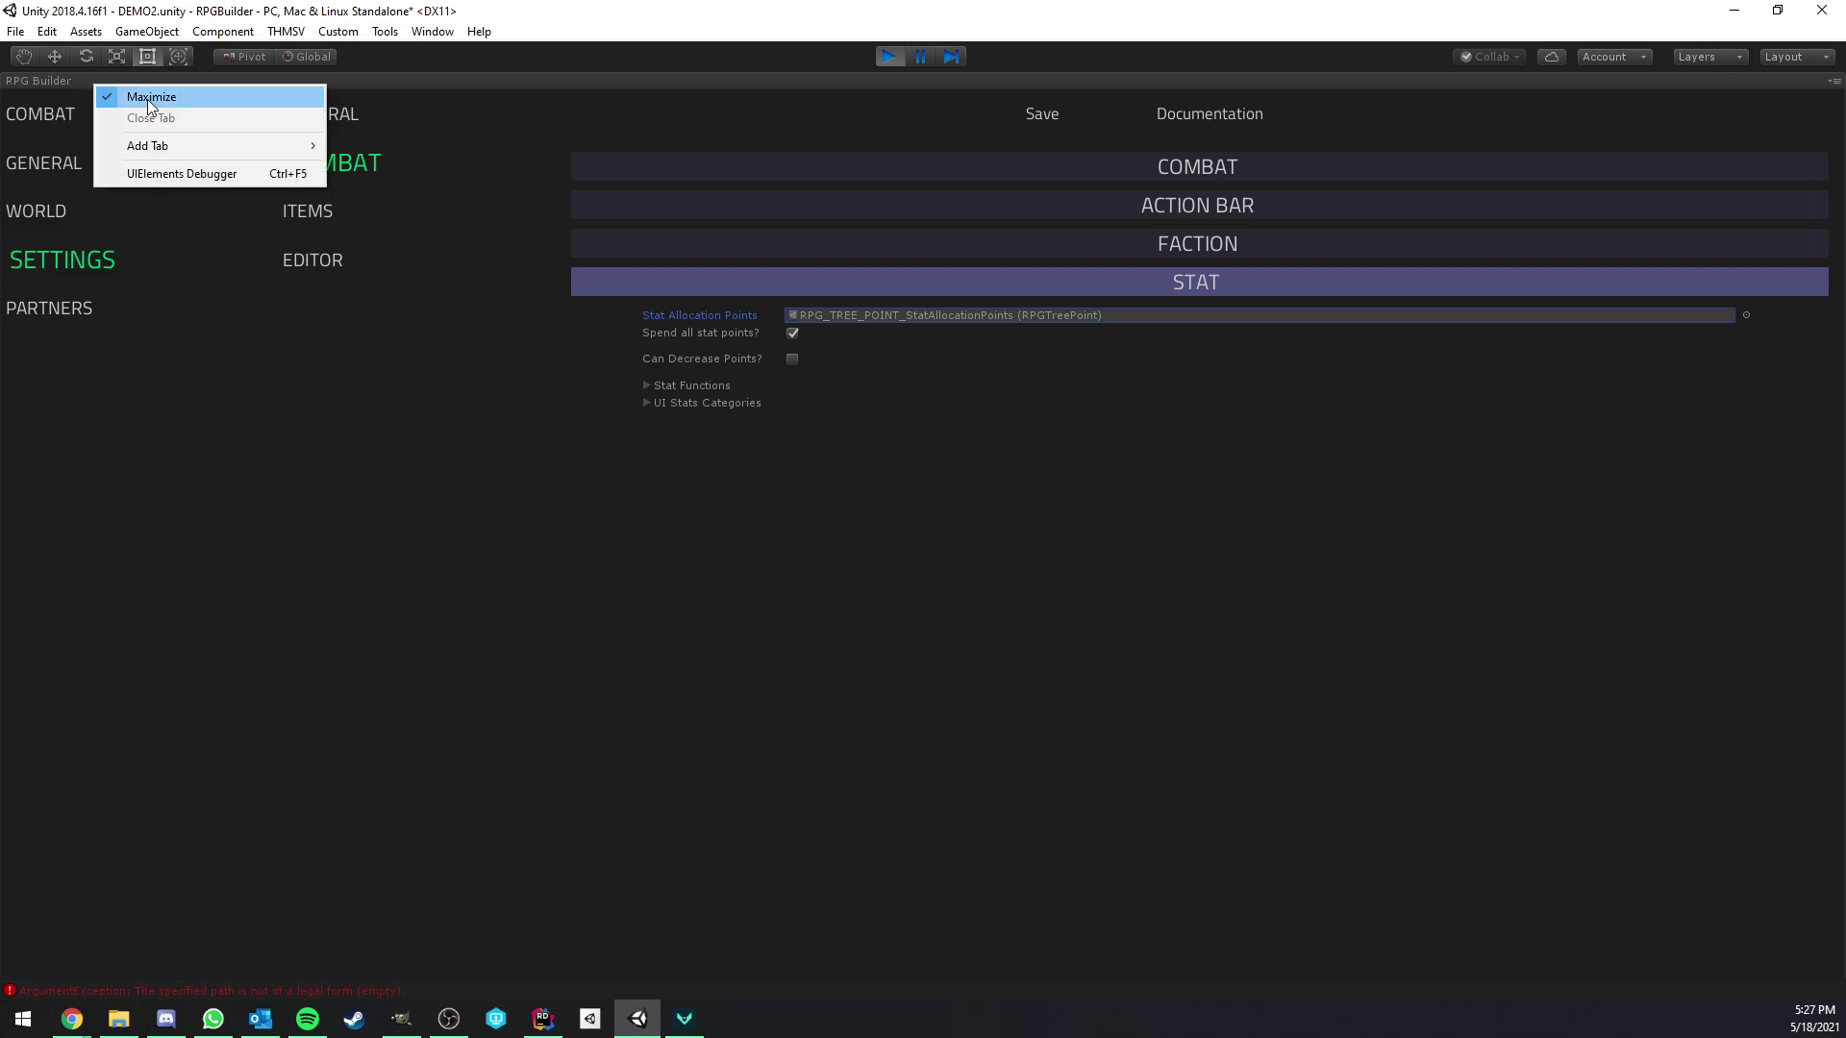
pyautogui.click(135, 91)
pyautogui.click(113, 80)
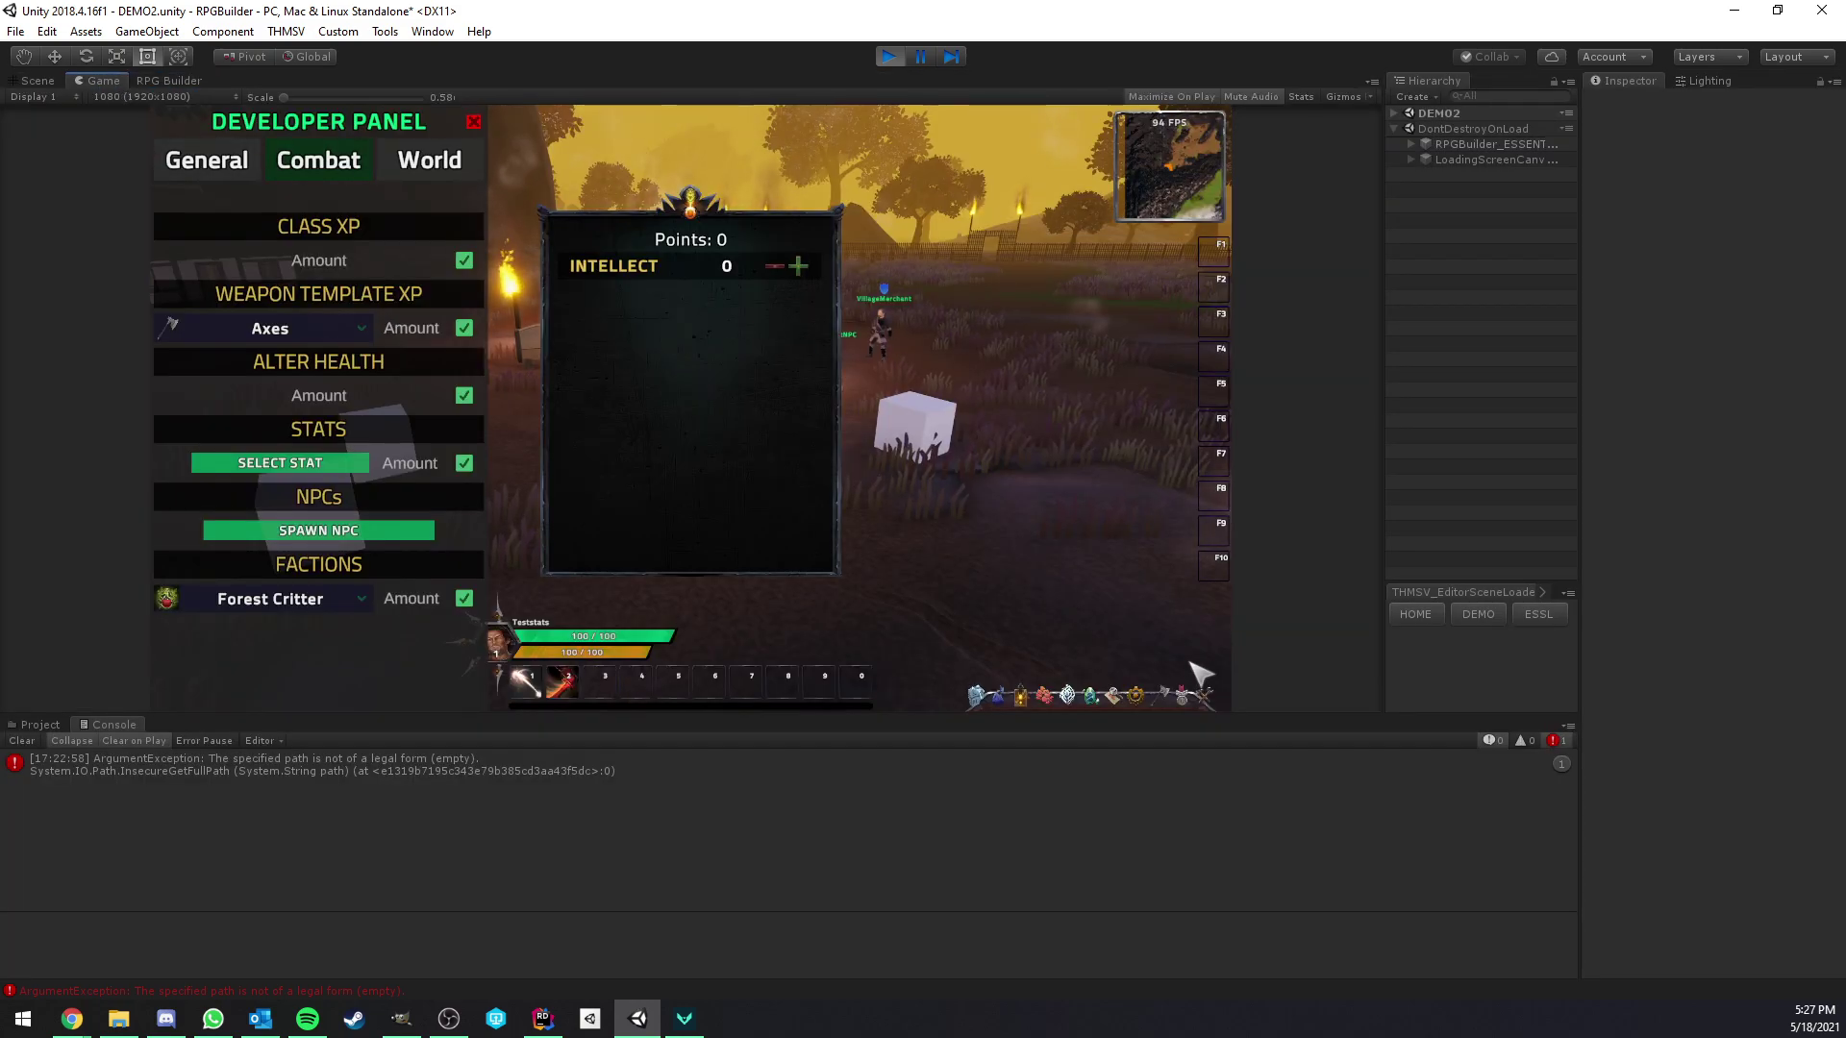
pyautogui.click(221, 177)
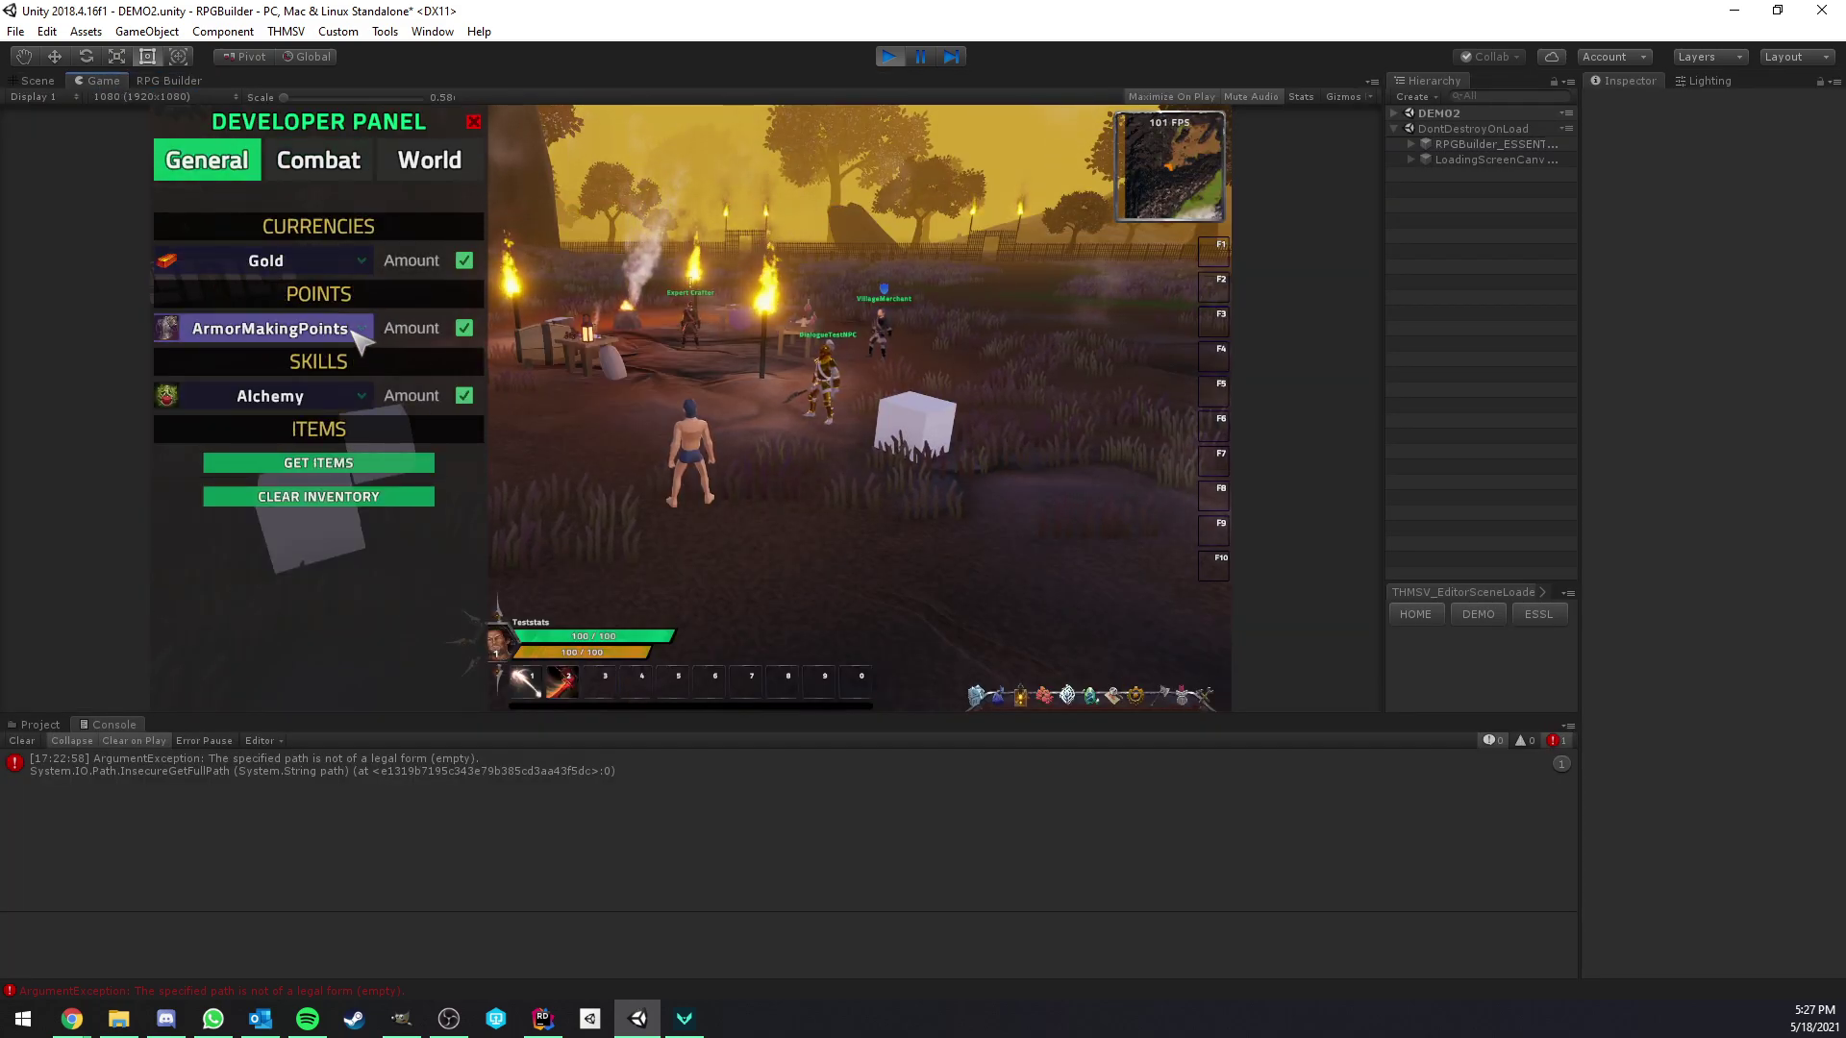
pyautogui.click(279, 328)
pyautogui.click(279, 408)
pyautogui.click(412, 328)
pyautogui.write('20')
pyautogui.click(473, 121)
# - Check the available points in the stat allocation window and the Intellect value in the character's stats
pyautogui.press('c')
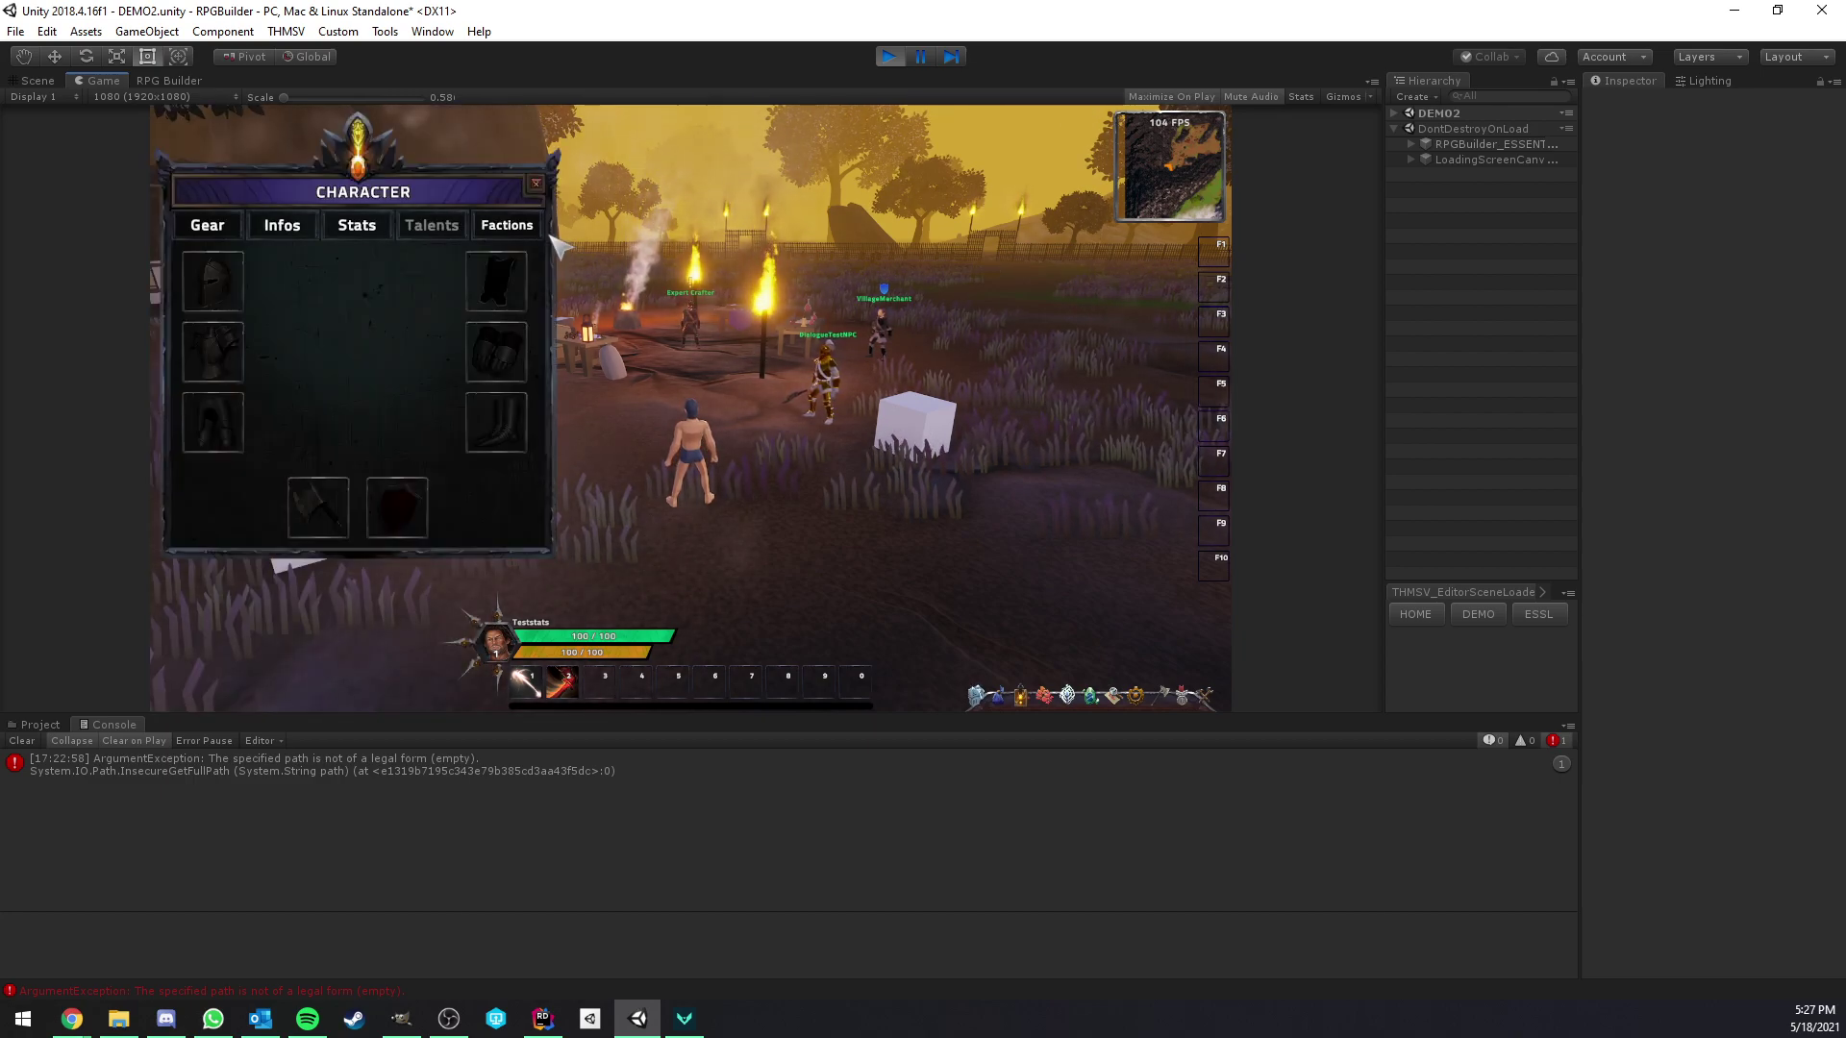
pyautogui.click(357, 225)
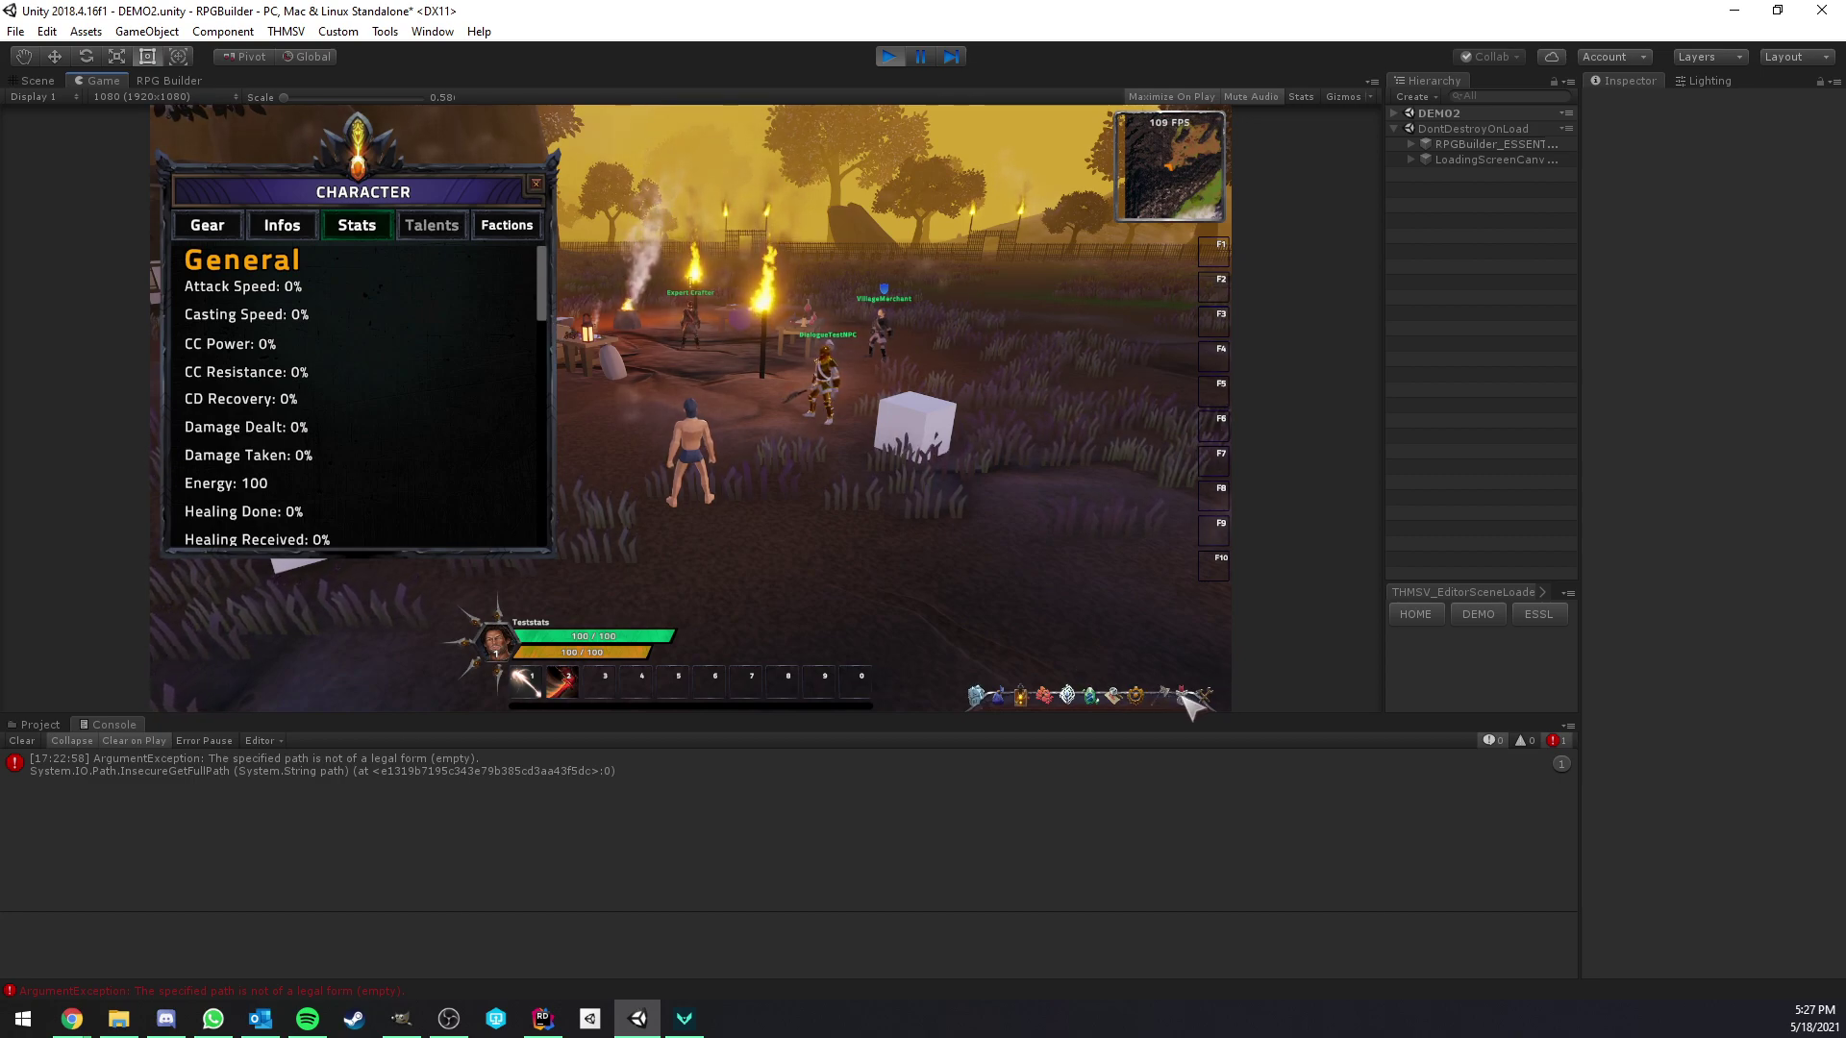
pyautogui.press('n')
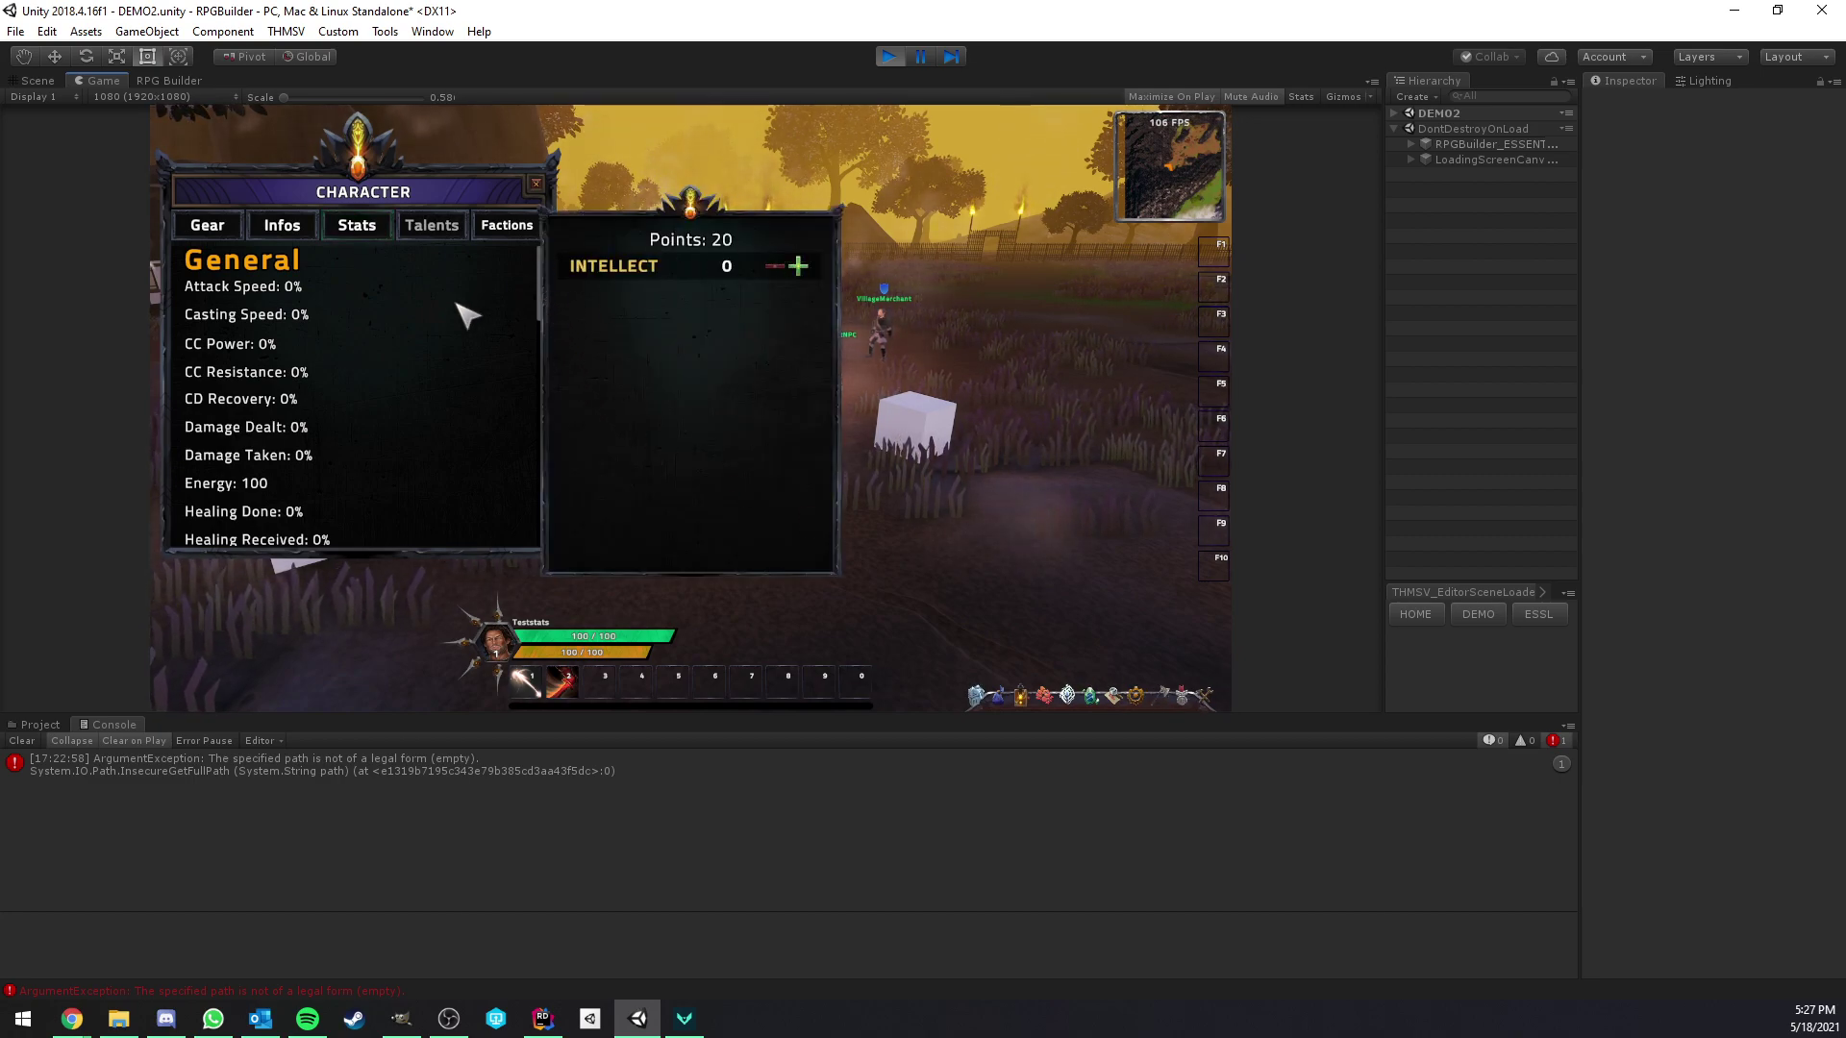
pyautogui.press('n')
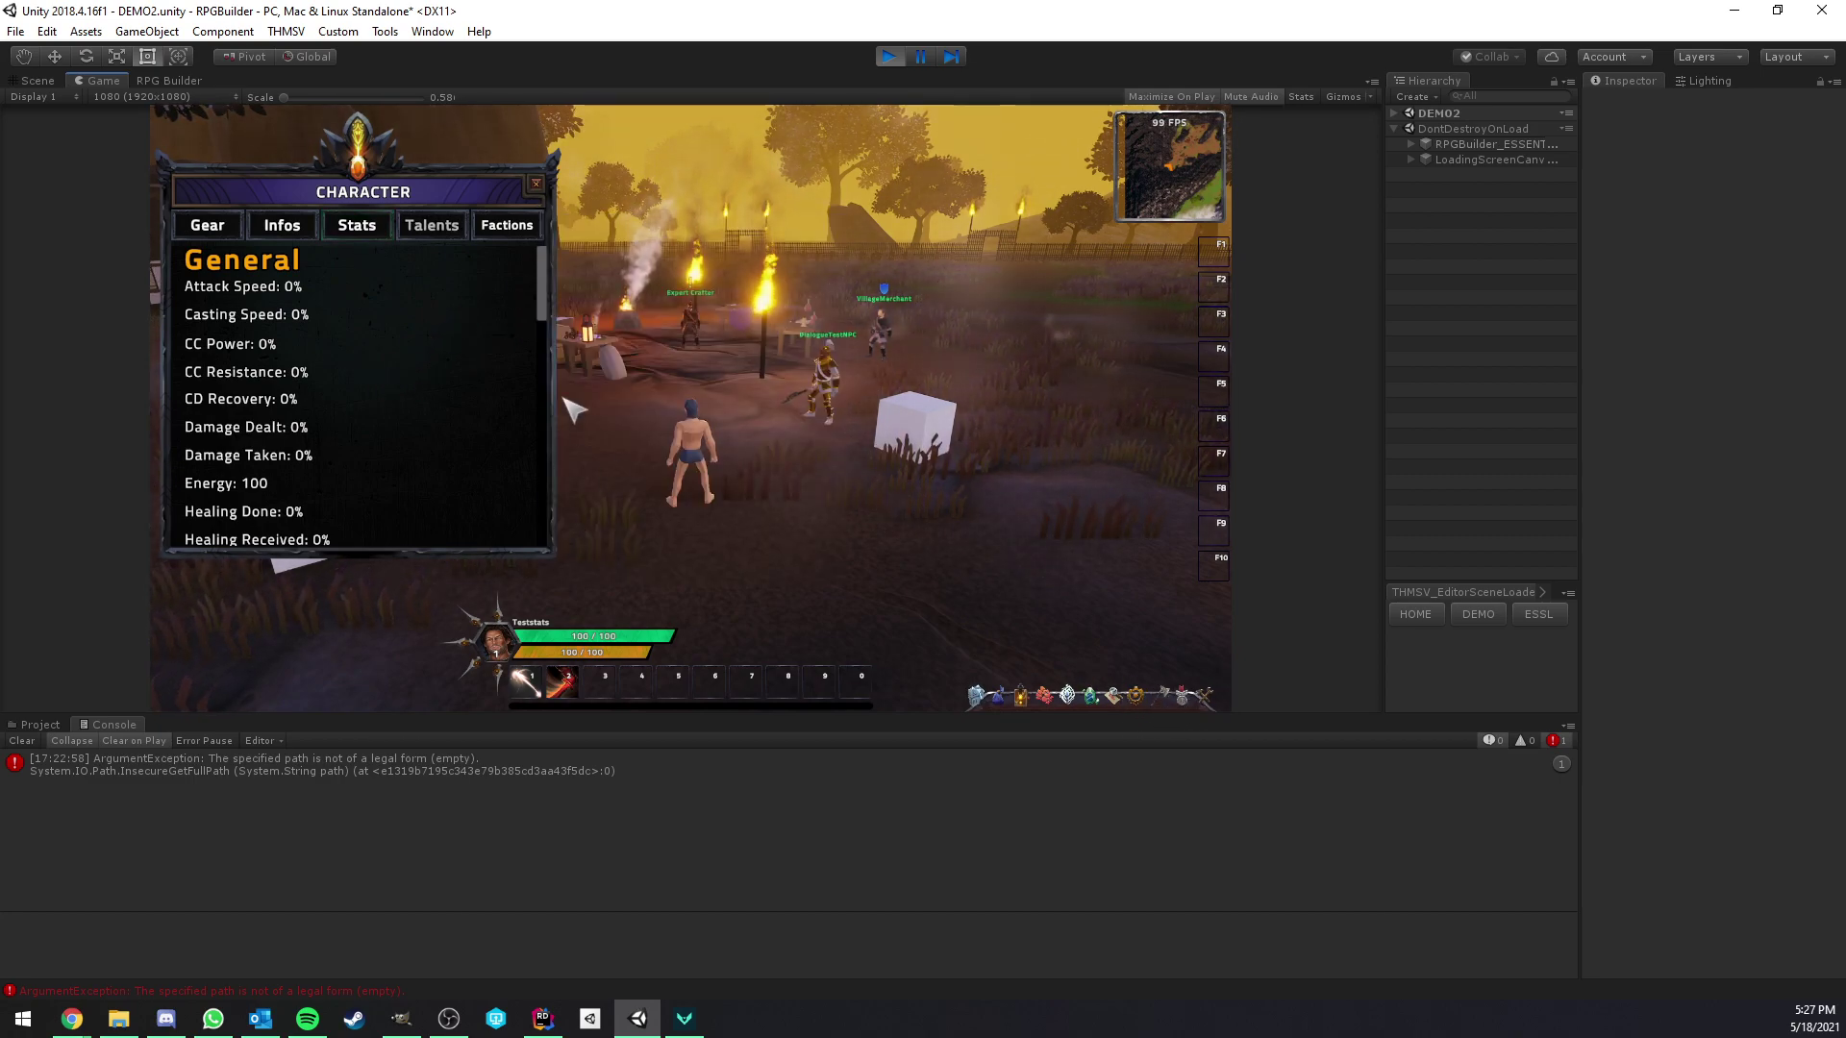
pyautogui.scroll(-5, 556, 395)
pyautogui.scroll(-2, 567, 406)
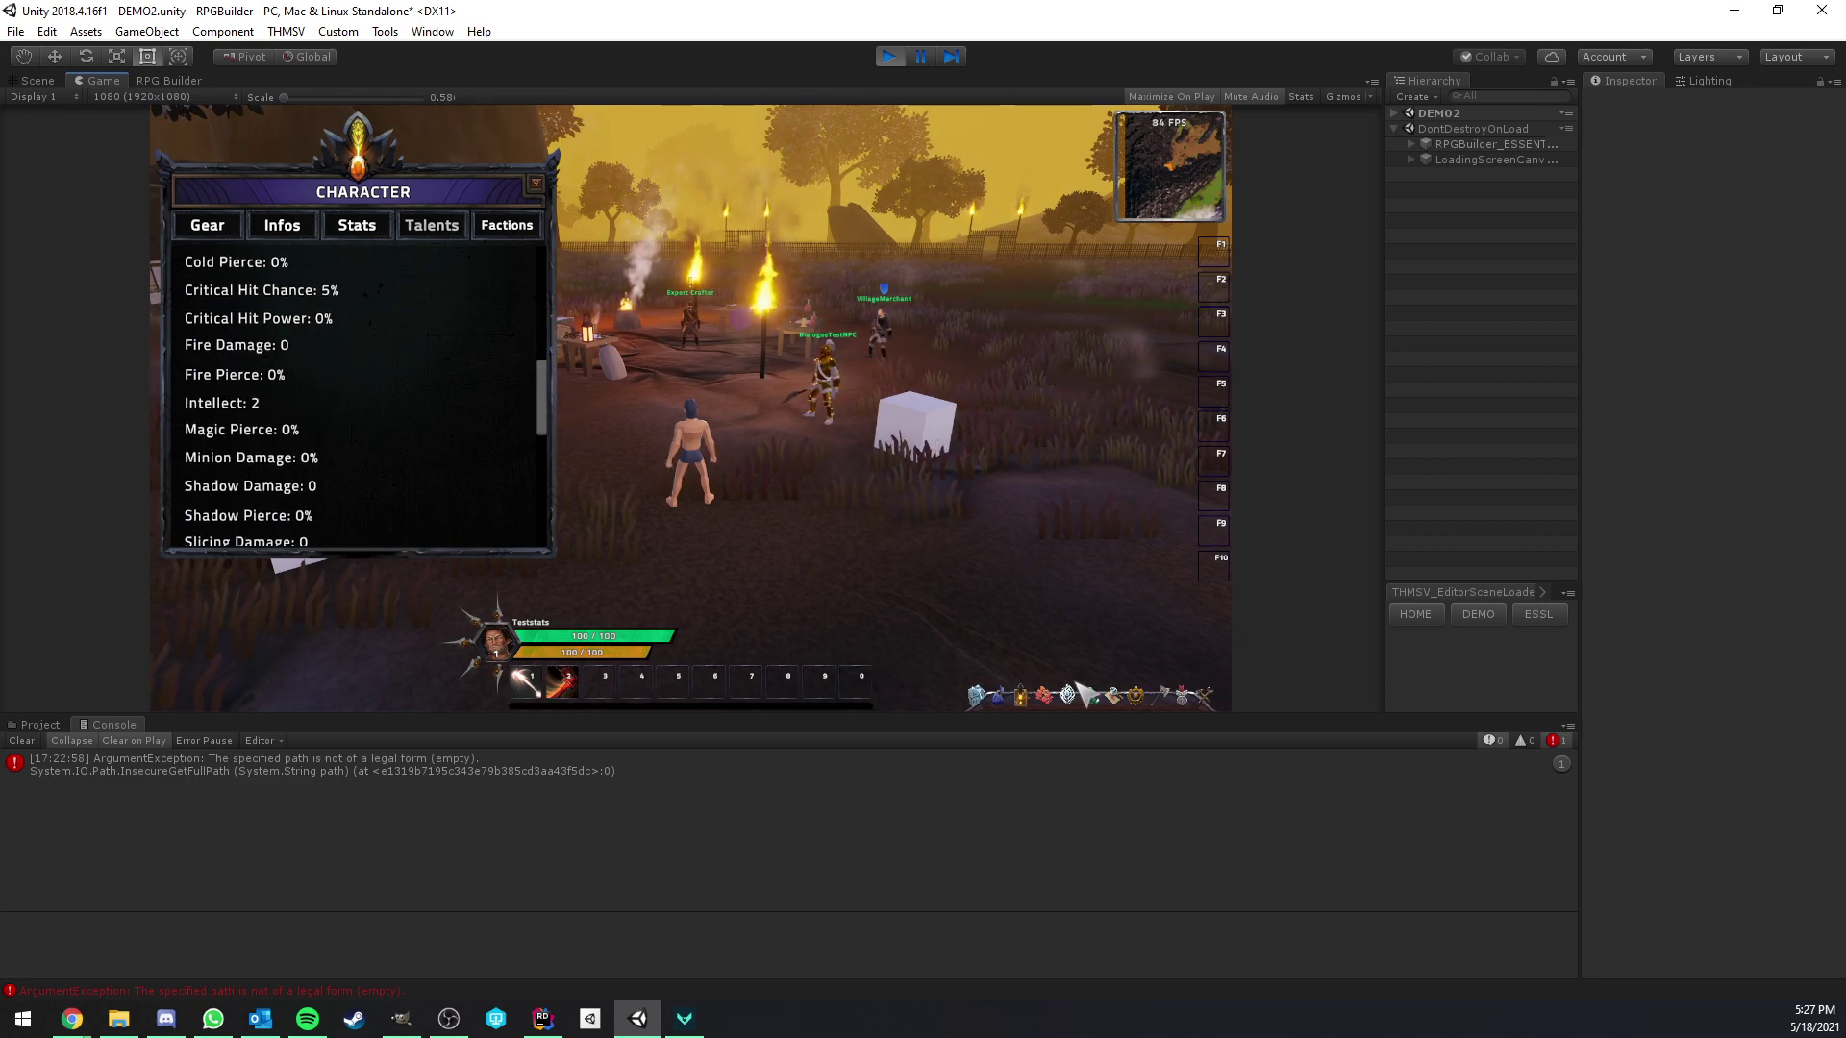
# - Raise Intellect to 8 in the game's stat allocation window
pyautogui.press('n')
pyautogui.click(799, 267)
pyautogui.click(799, 268)
pyautogui.click(799, 267)
pyautogui.click(799, 268)
pyautogui.click(799, 267)
pyautogui.click(799, 267)
pyautogui.click(799, 268)
pyautogui.click(799, 267)
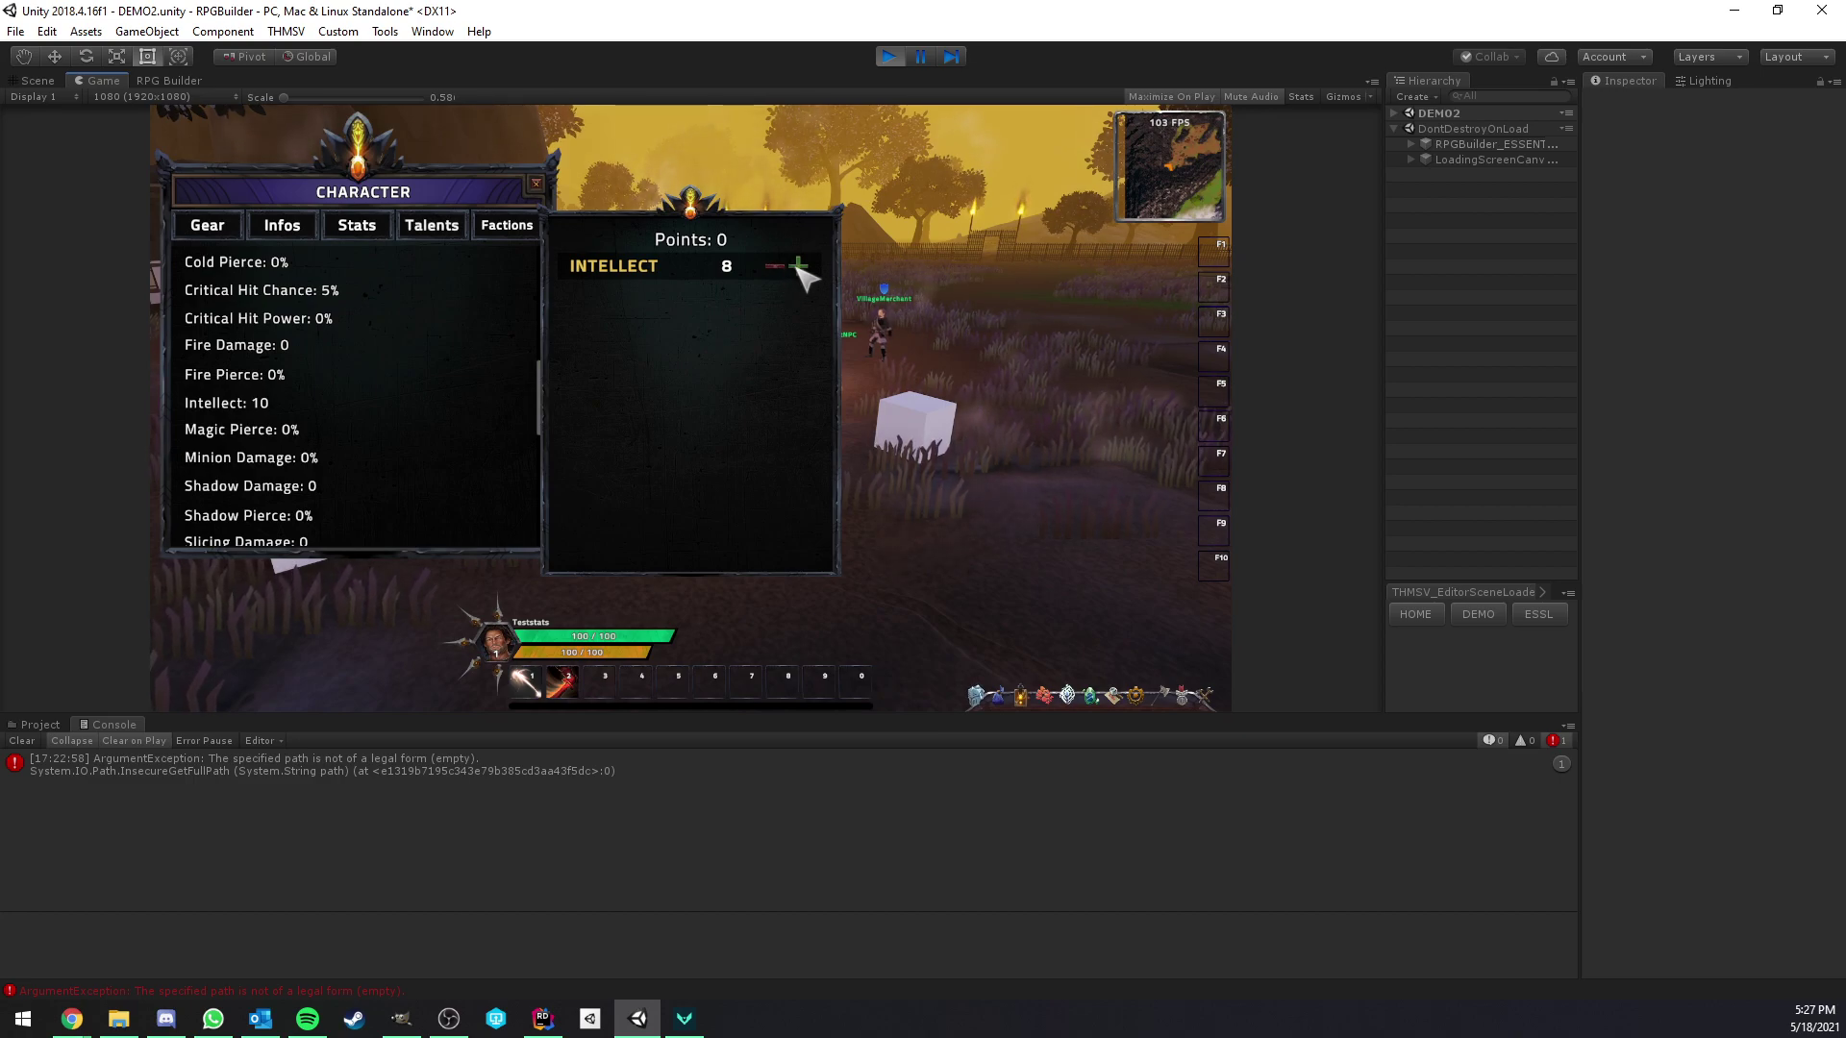
# - Return to RPG Builder, maximize it, and enable Can Decrease Points in the stat settings
pyautogui.click(180, 80)
pyautogui.rightClick(156, 84)
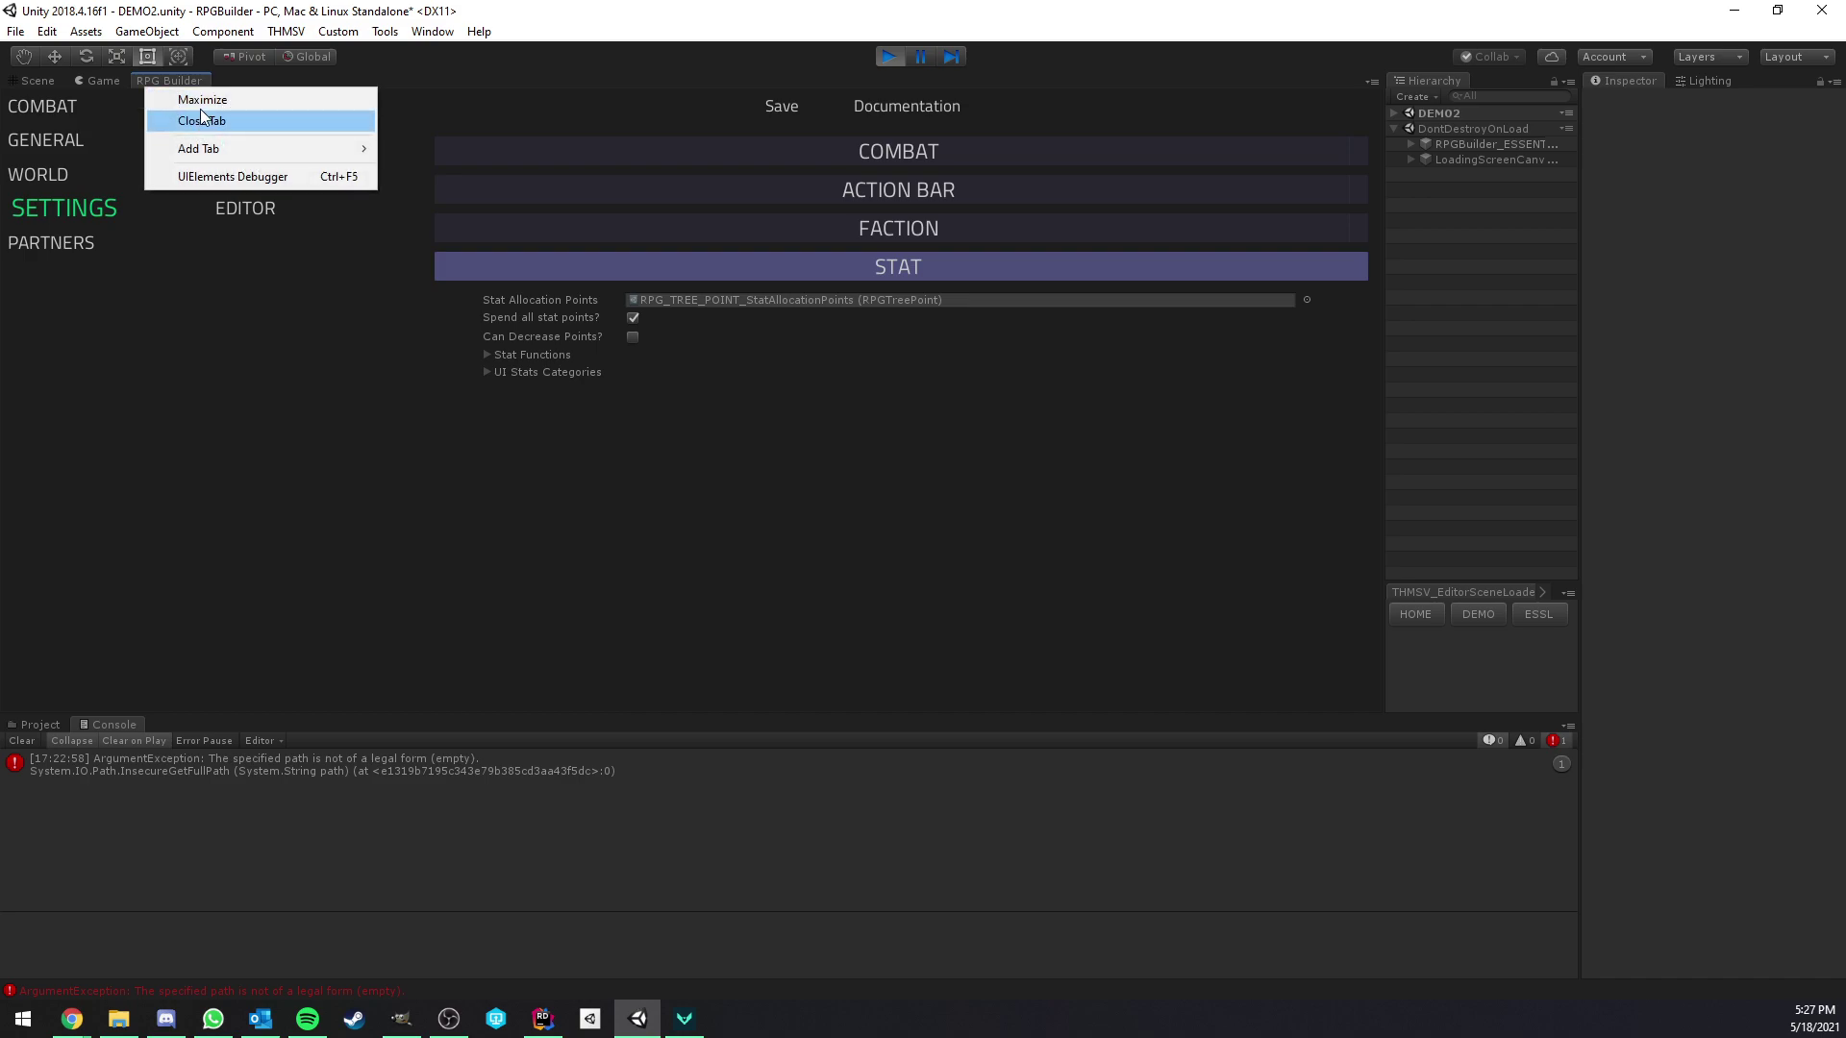
pyautogui.click(197, 99)
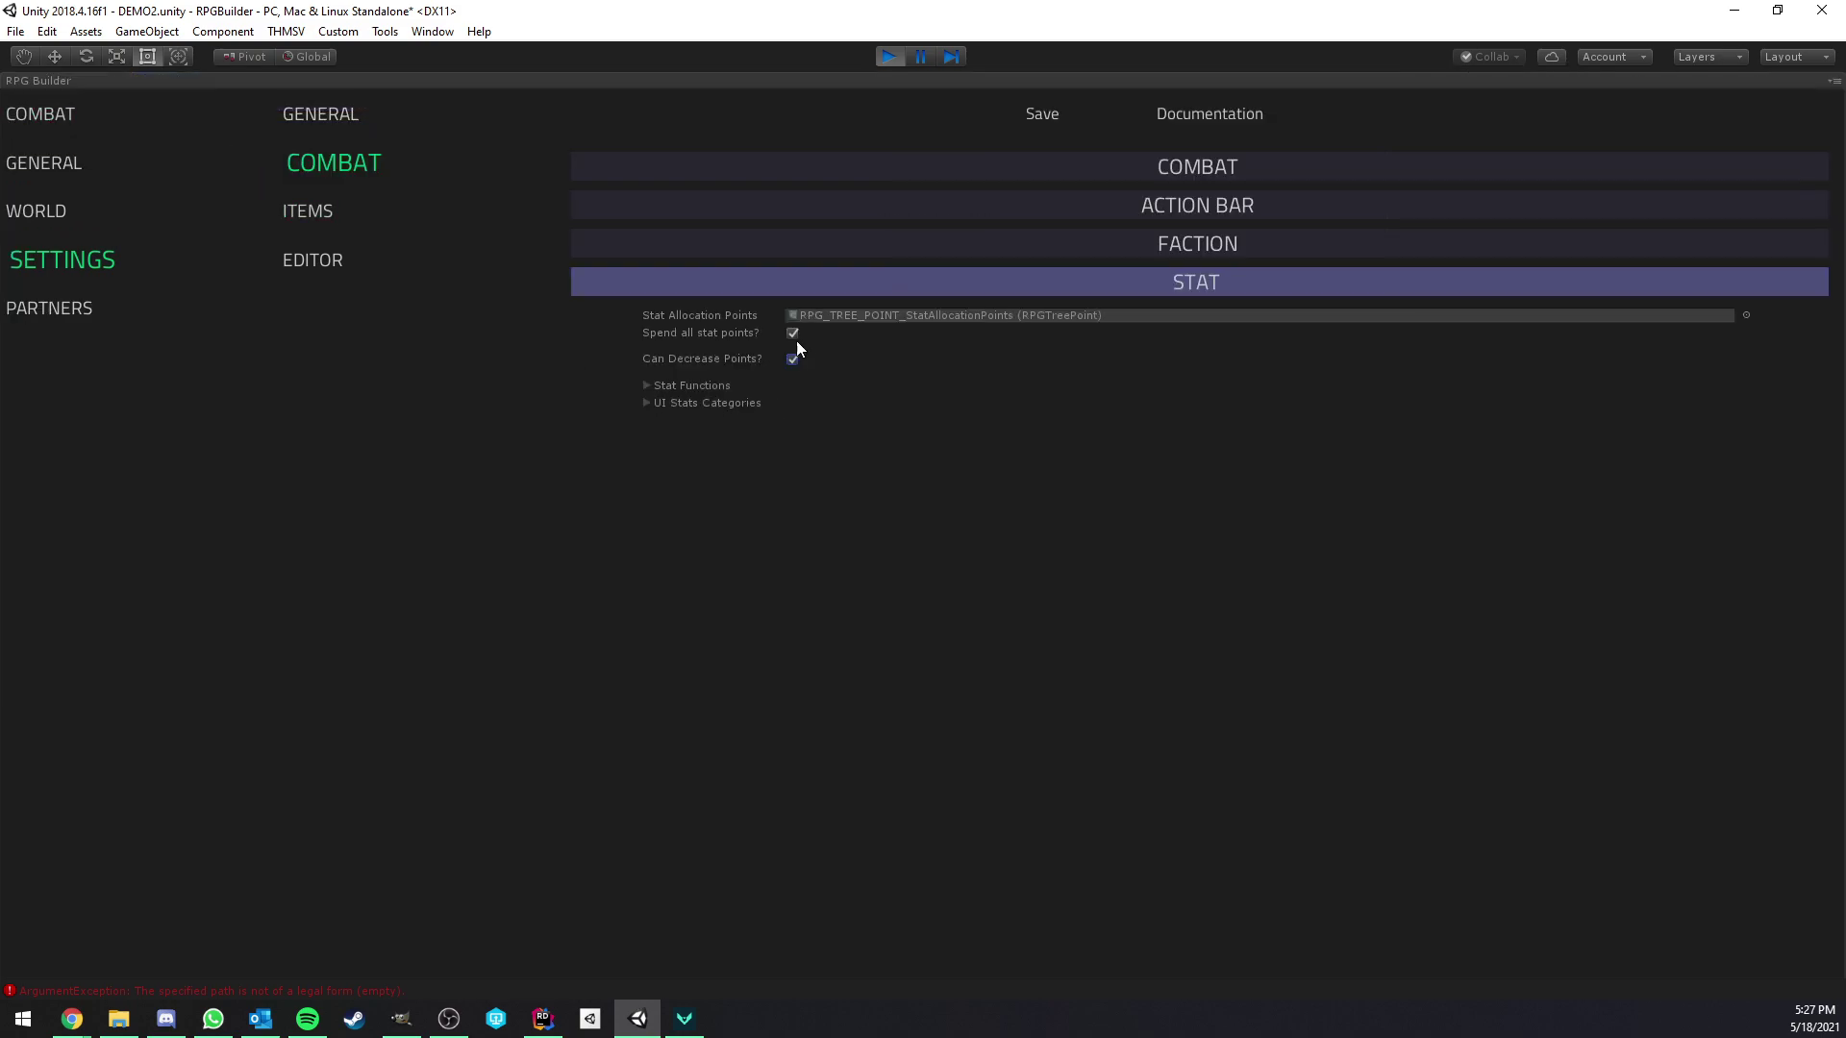
# - Save the stat settings, restore the editor layout and return to the running game
pyautogui.click(1057, 114)
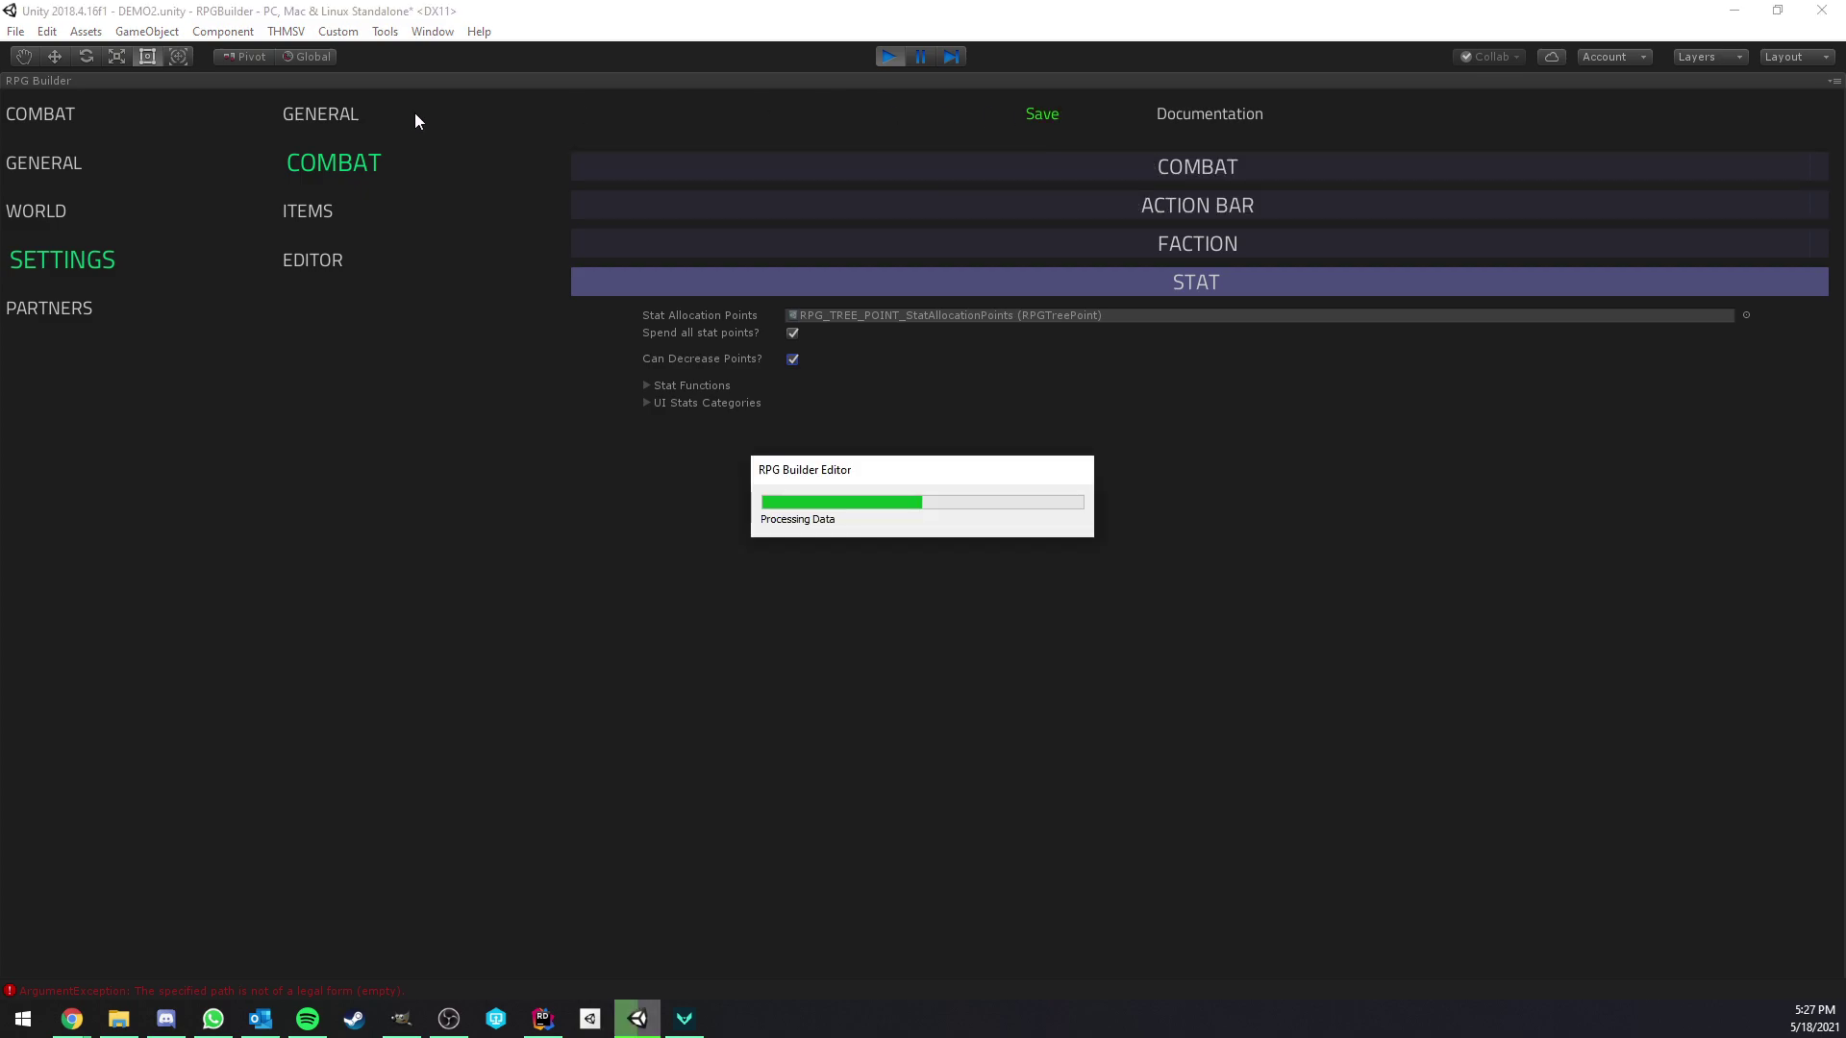
pyautogui.rightClick(94, 79)
pyautogui.click(164, 89)
pyautogui.click(97, 81)
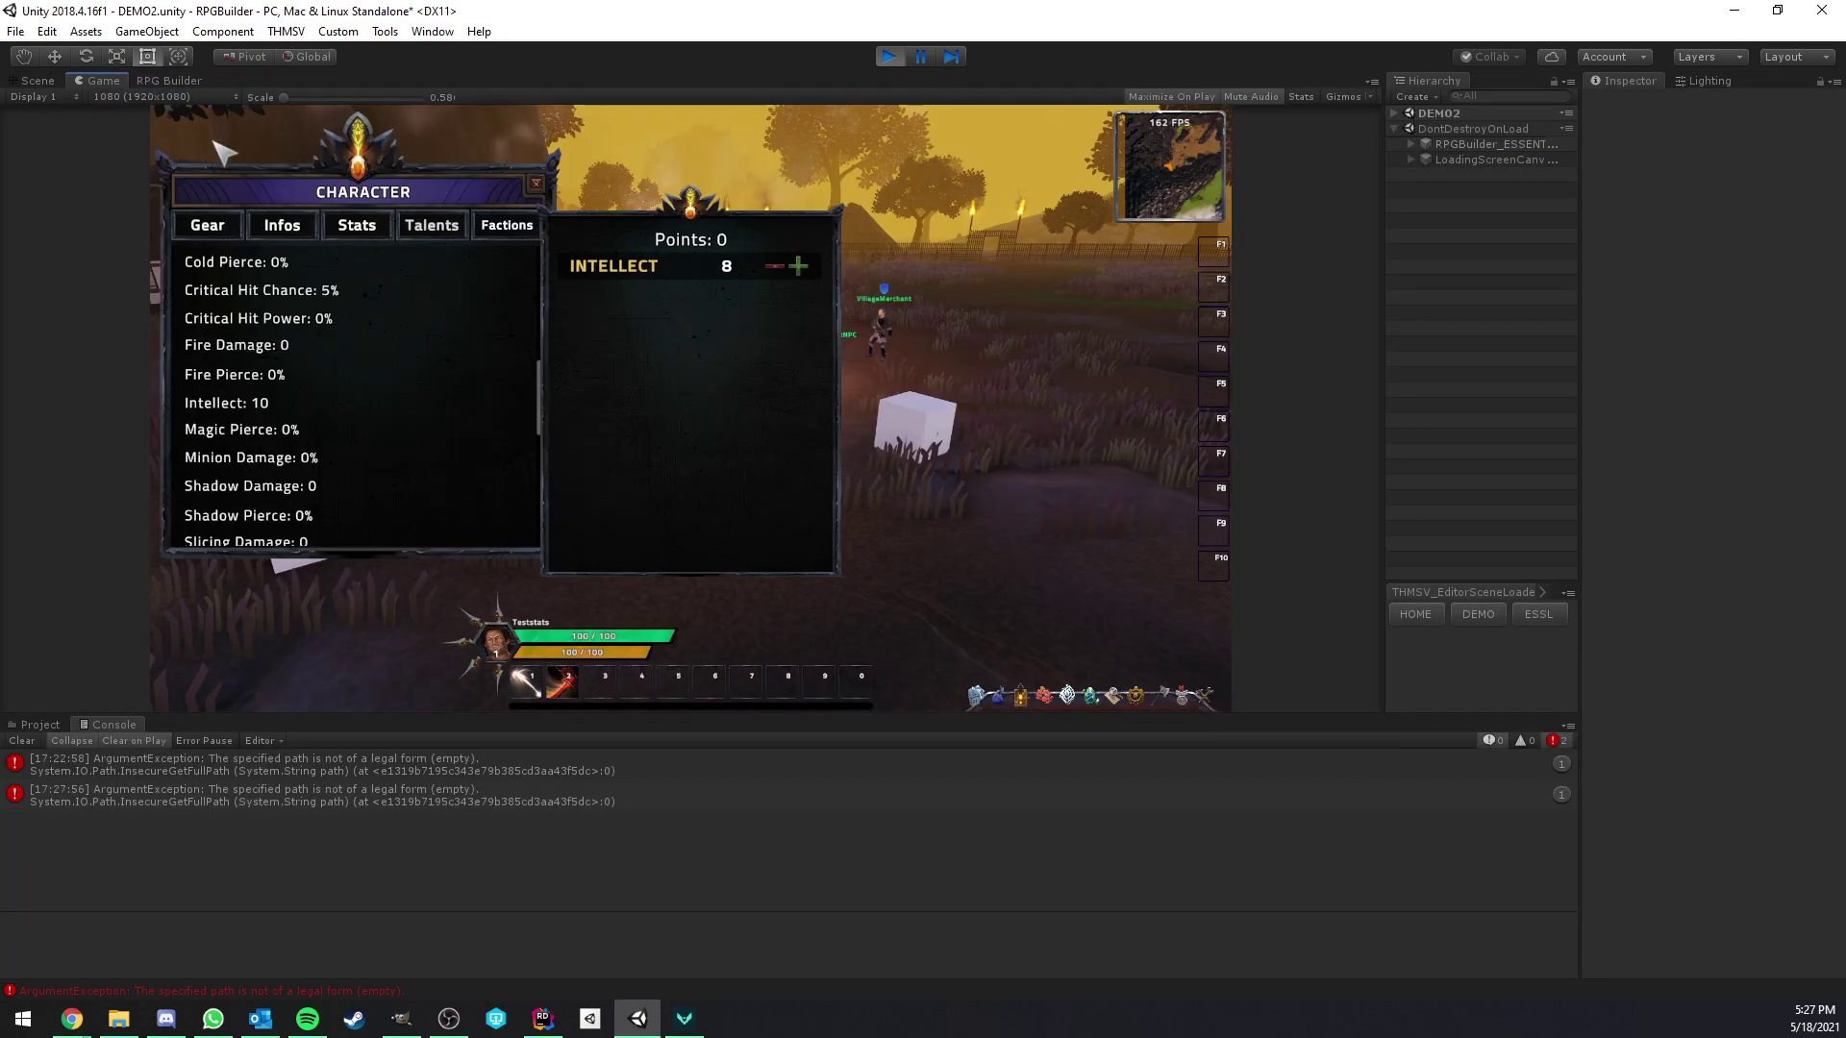
# - Lower Intellect to 0 in the game's stat allocation window and test raising and lowering it repeatedly
pyautogui.click(774, 266)
pyautogui.click(774, 267)
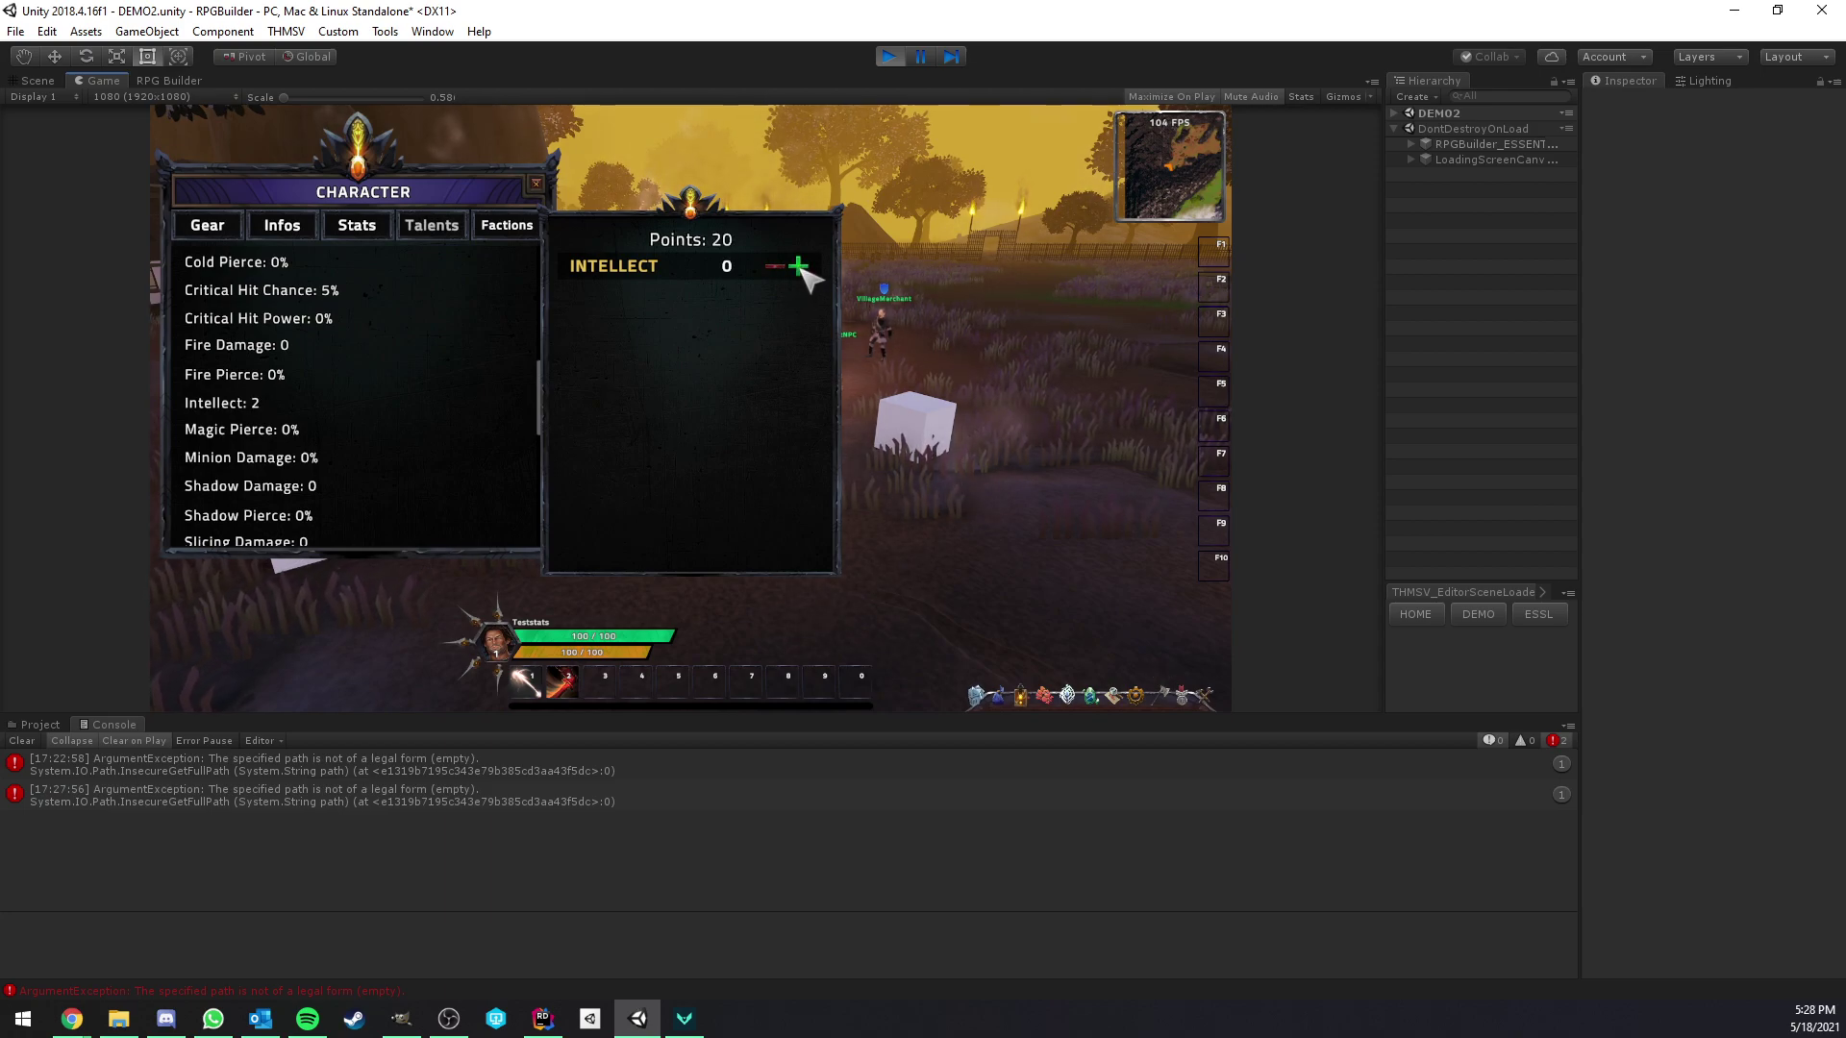
pyautogui.click(798, 266)
pyautogui.click(798, 265)
pyautogui.click(774, 266)
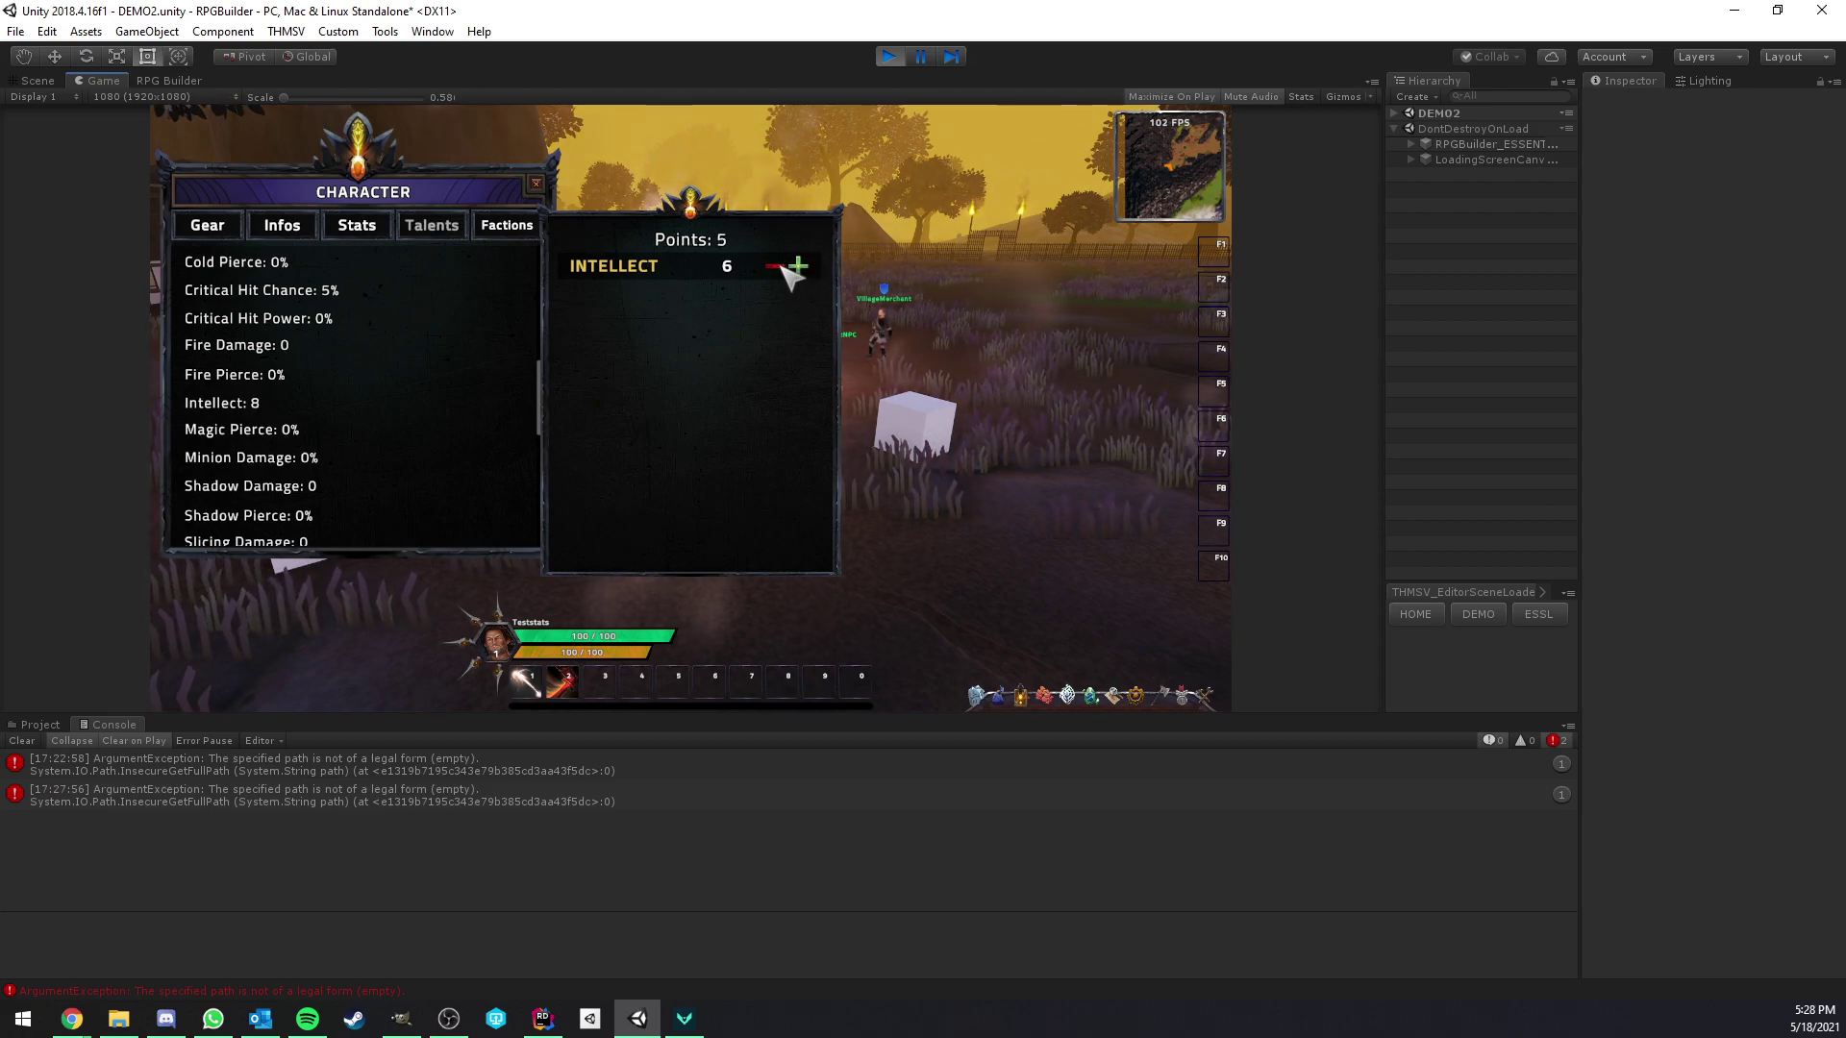
pyautogui.click(774, 267)
pyautogui.click(774, 267)
pyautogui.click(798, 265)
pyautogui.click(774, 266)
pyautogui.click(799, 265)
pyautogui.click(798, 265)
pyautogui.click(774, 266)
# - Stop play mode, clear the console and reopen the combat settings in RPG Builder
pyautogui.click(179, 81)
pyautogui.rightClick(181, 80)
pyautogui.click(227, 91)
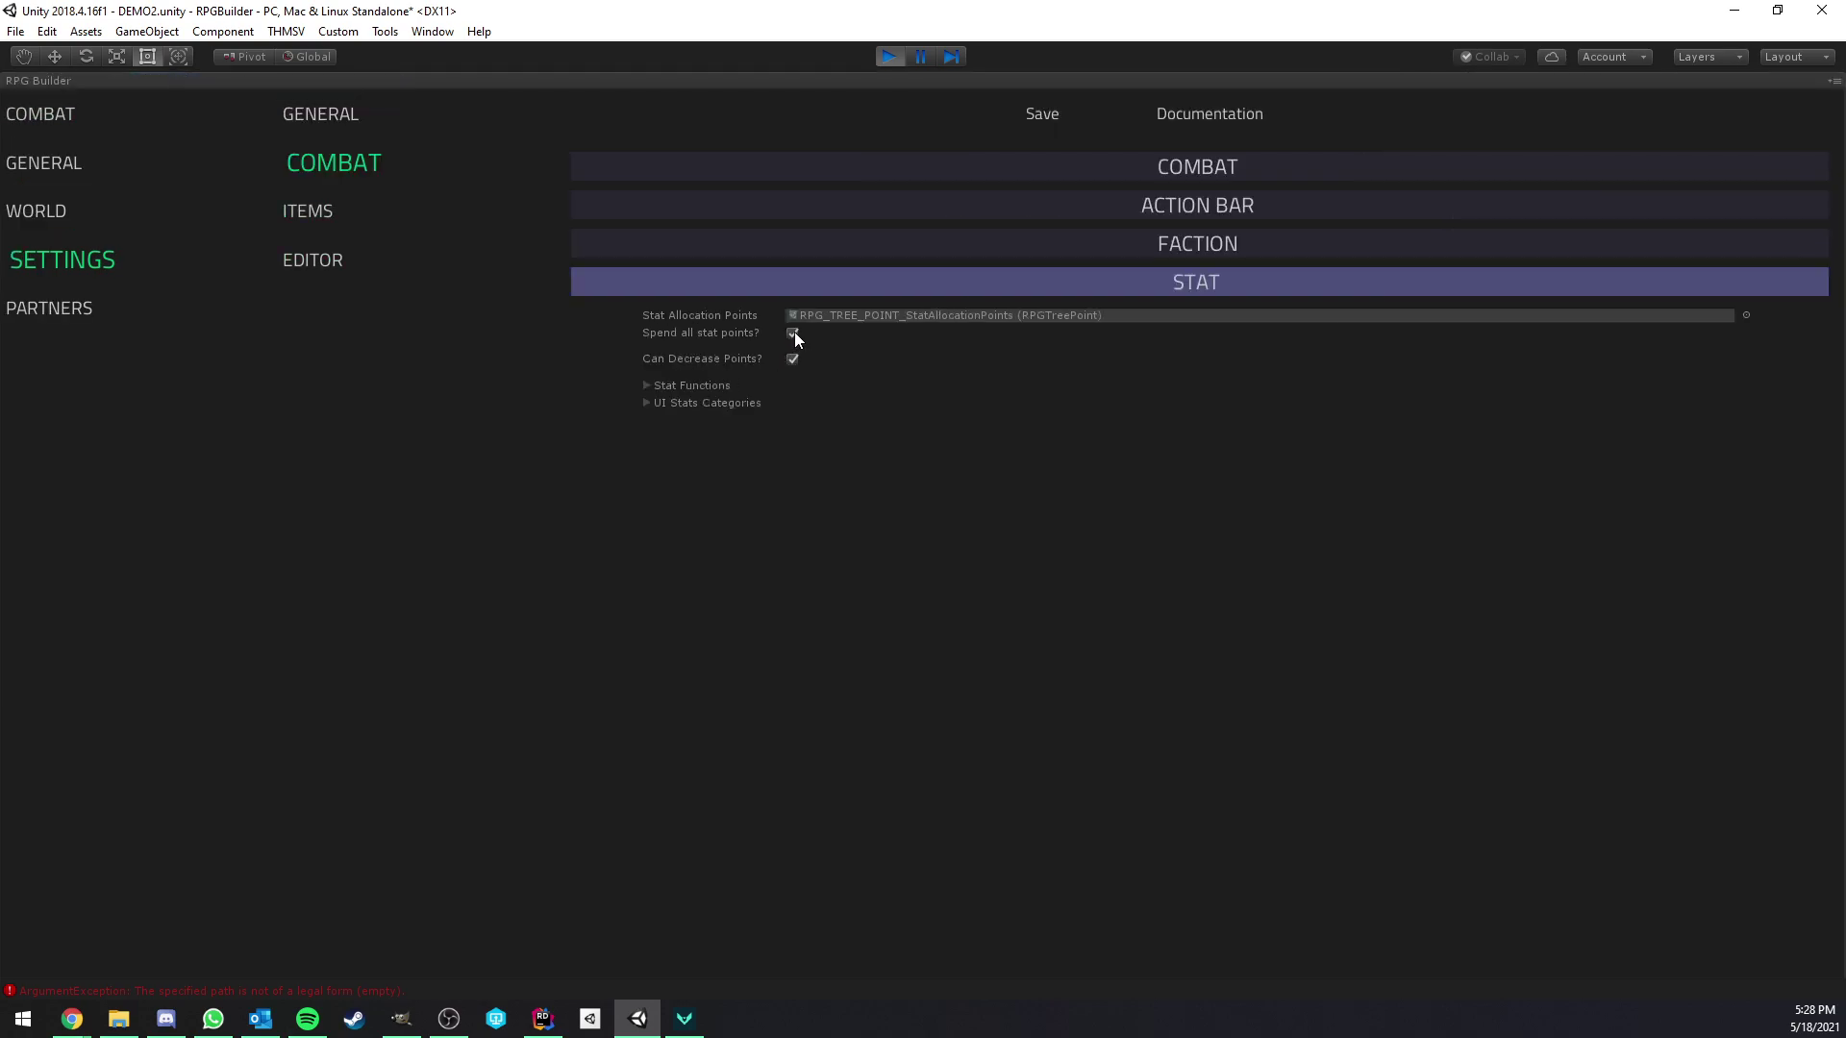
pyautogui.click(889, 55)
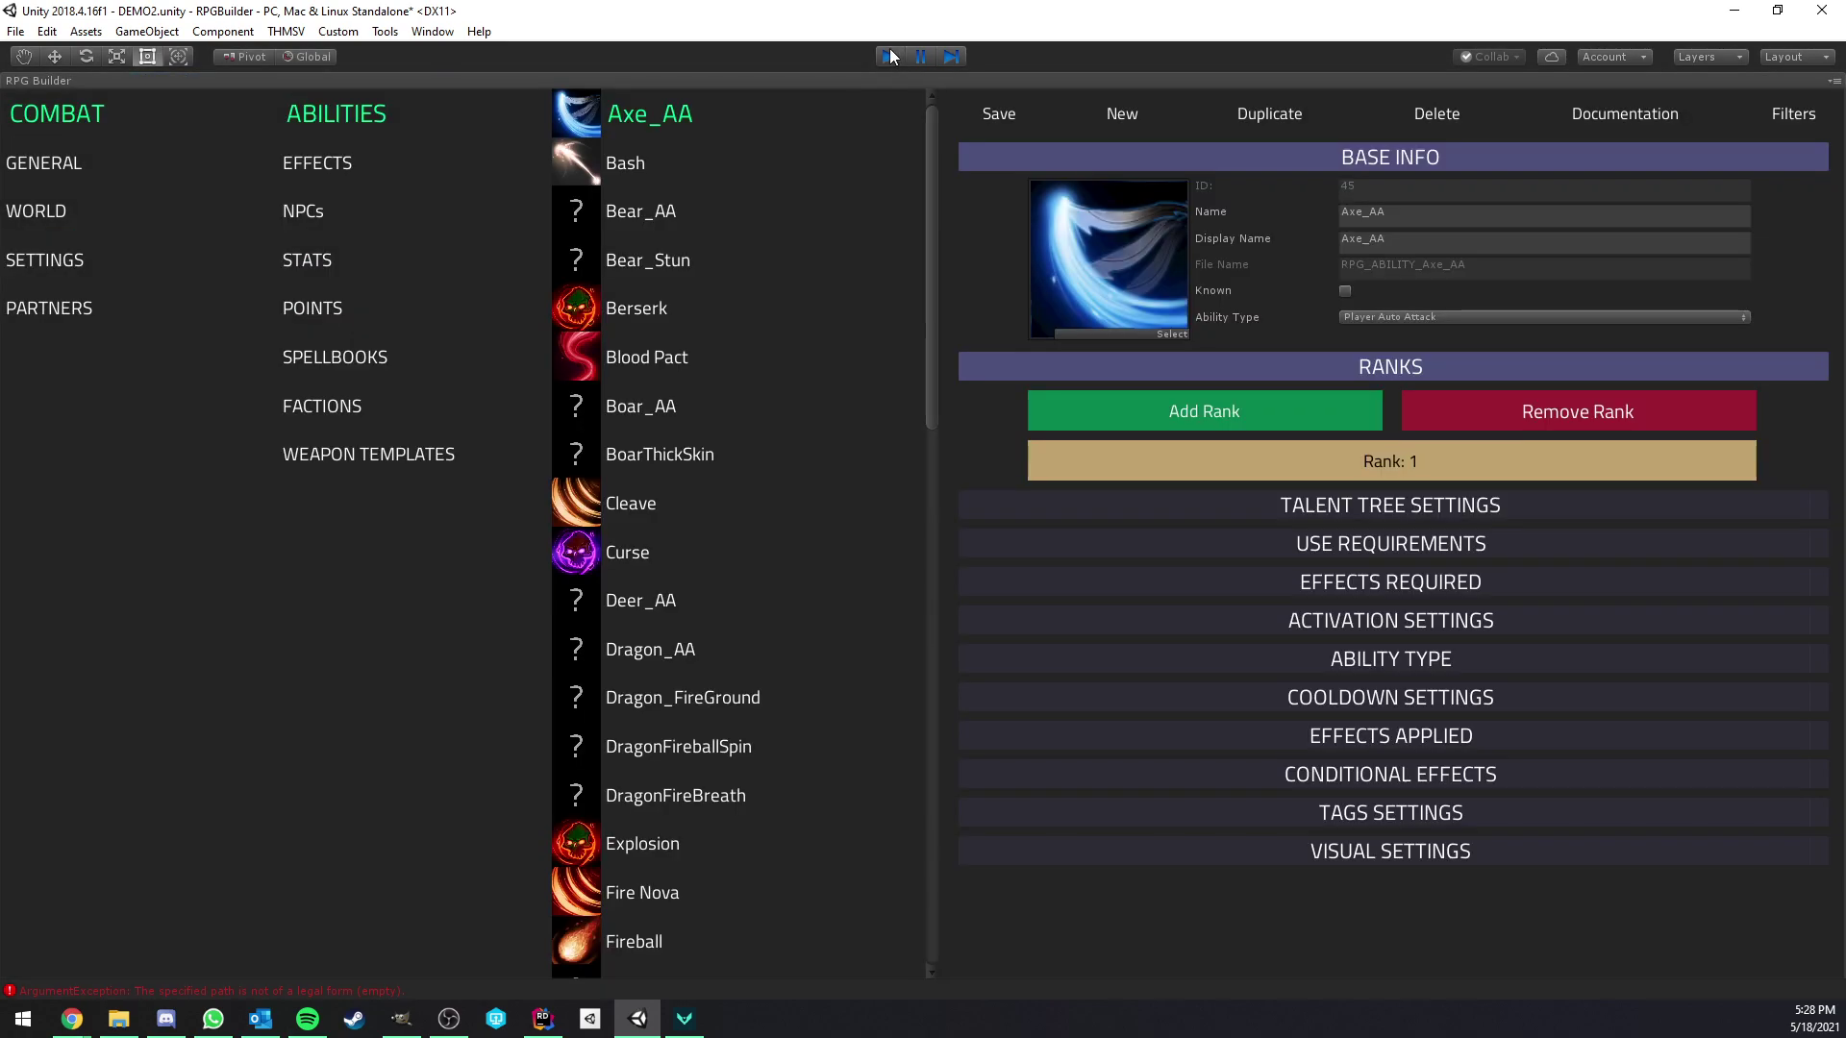
pyautogui.click(179, 81)
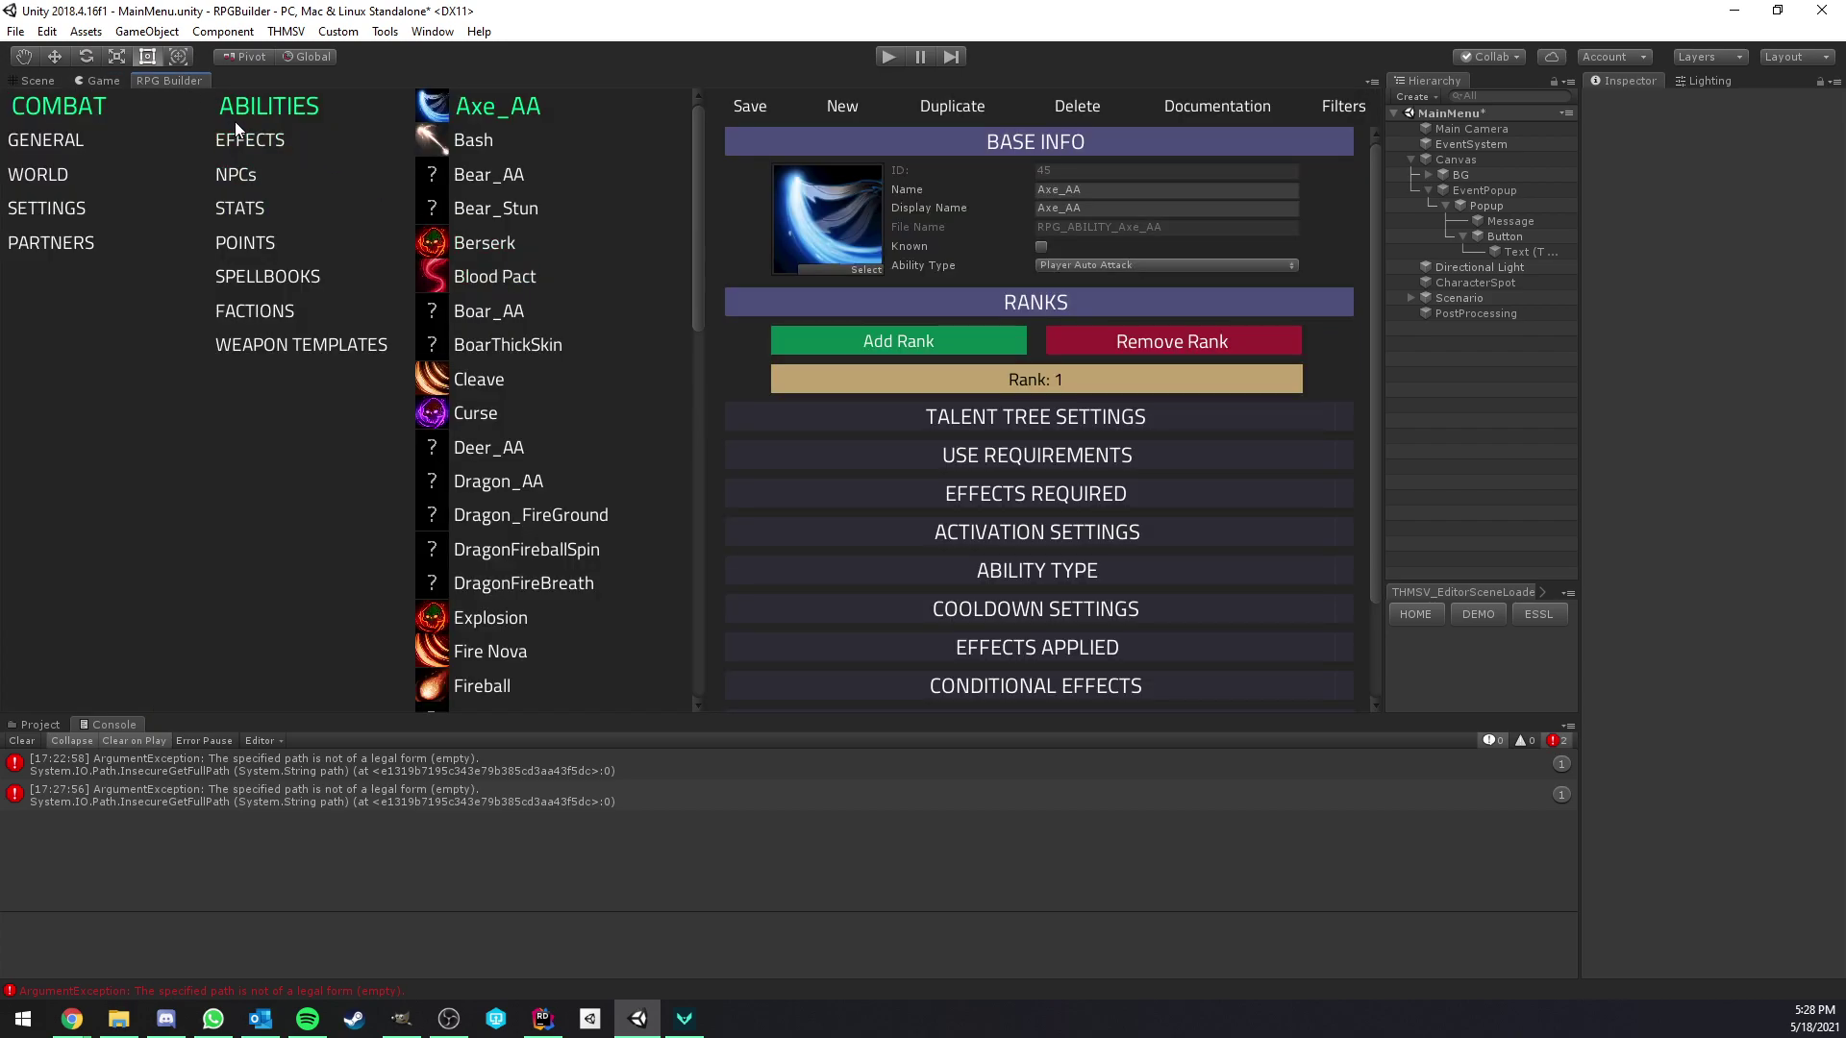
pyautogui.click(31, 742)
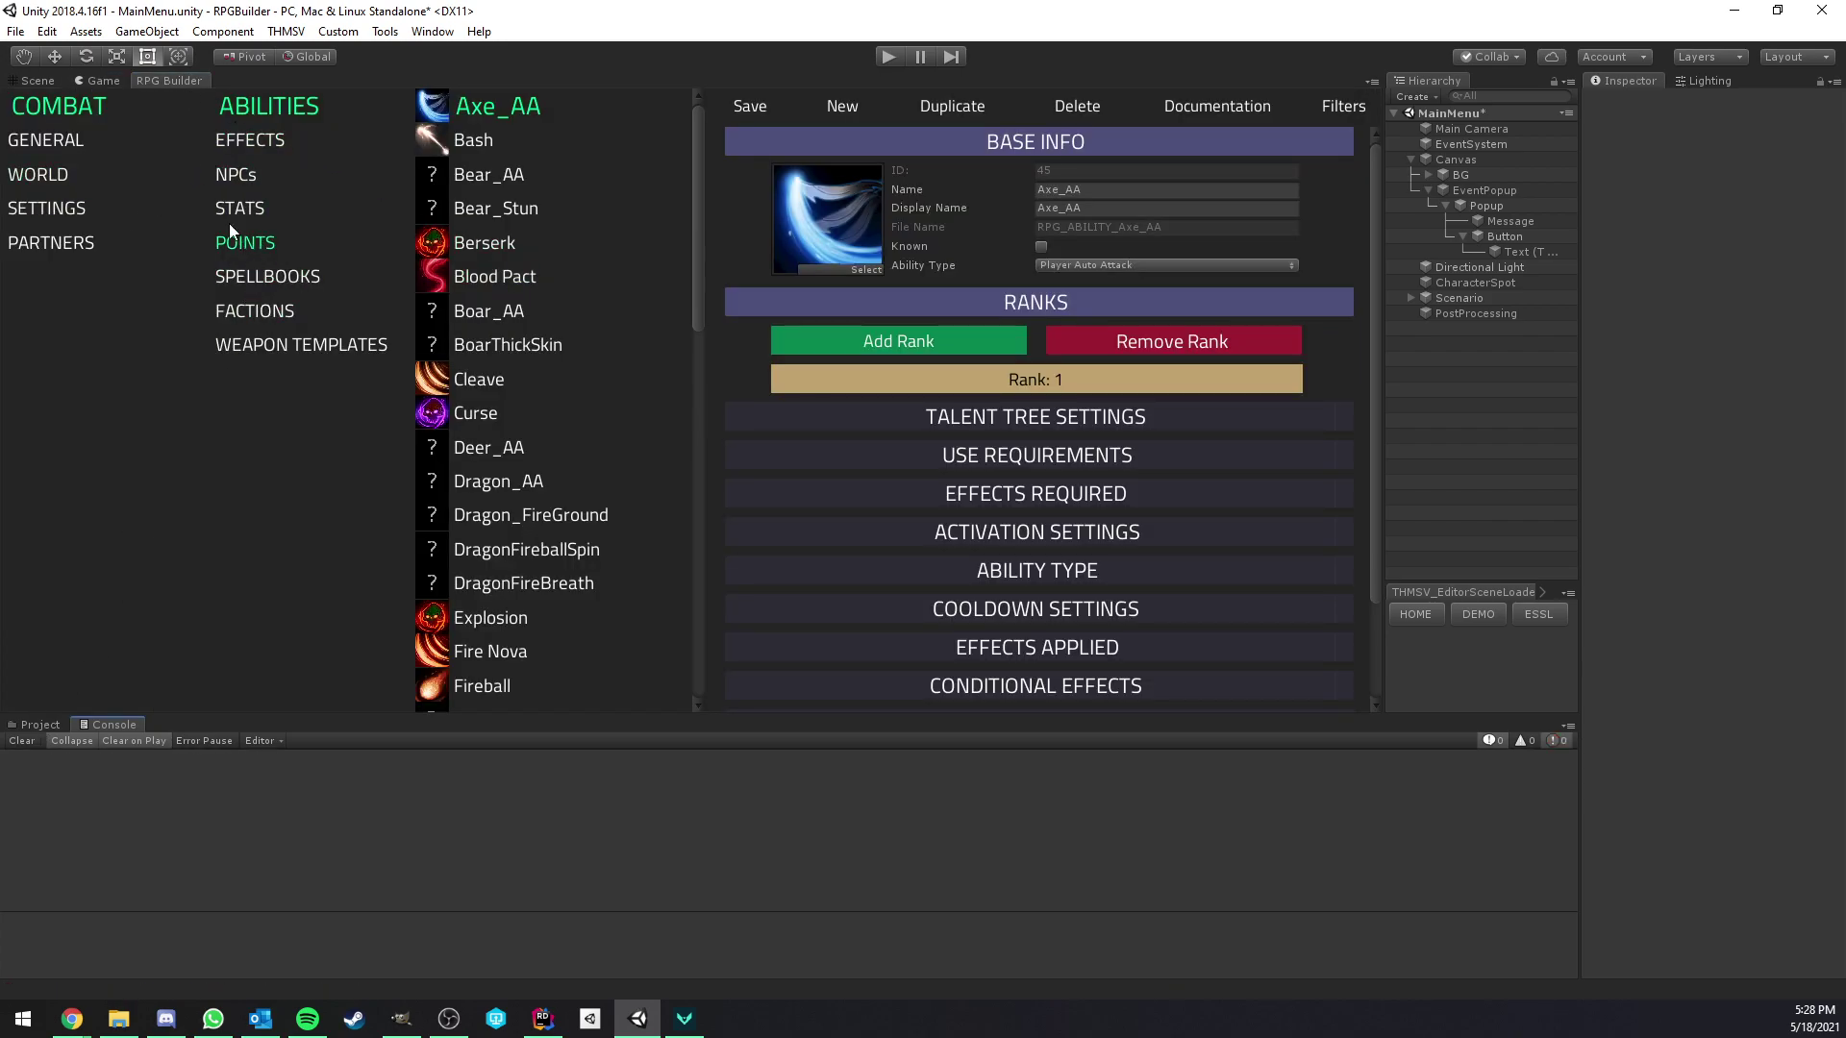
pyautogui.click(48, 207)
pyautogui.click(266, 140)
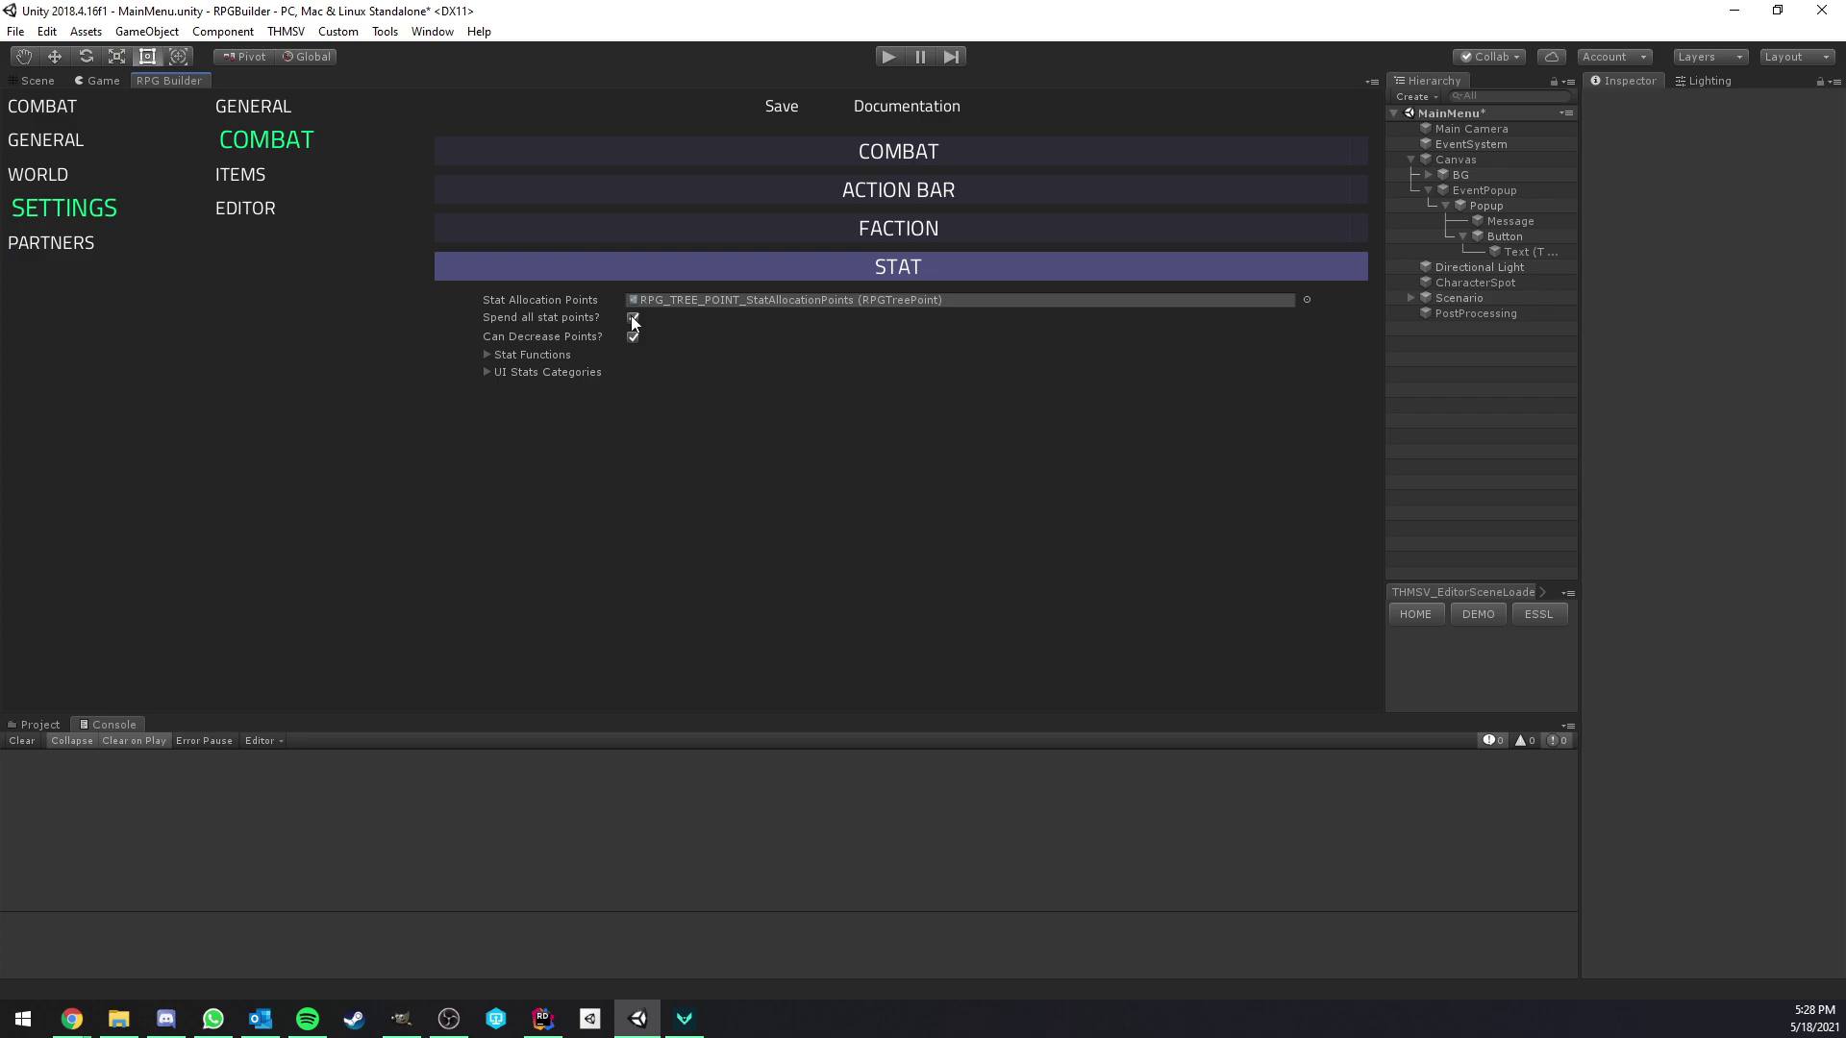
# - Run the game, start a new character and raise both Intellect and Strength to 2
pyautogui.click(102, 81)
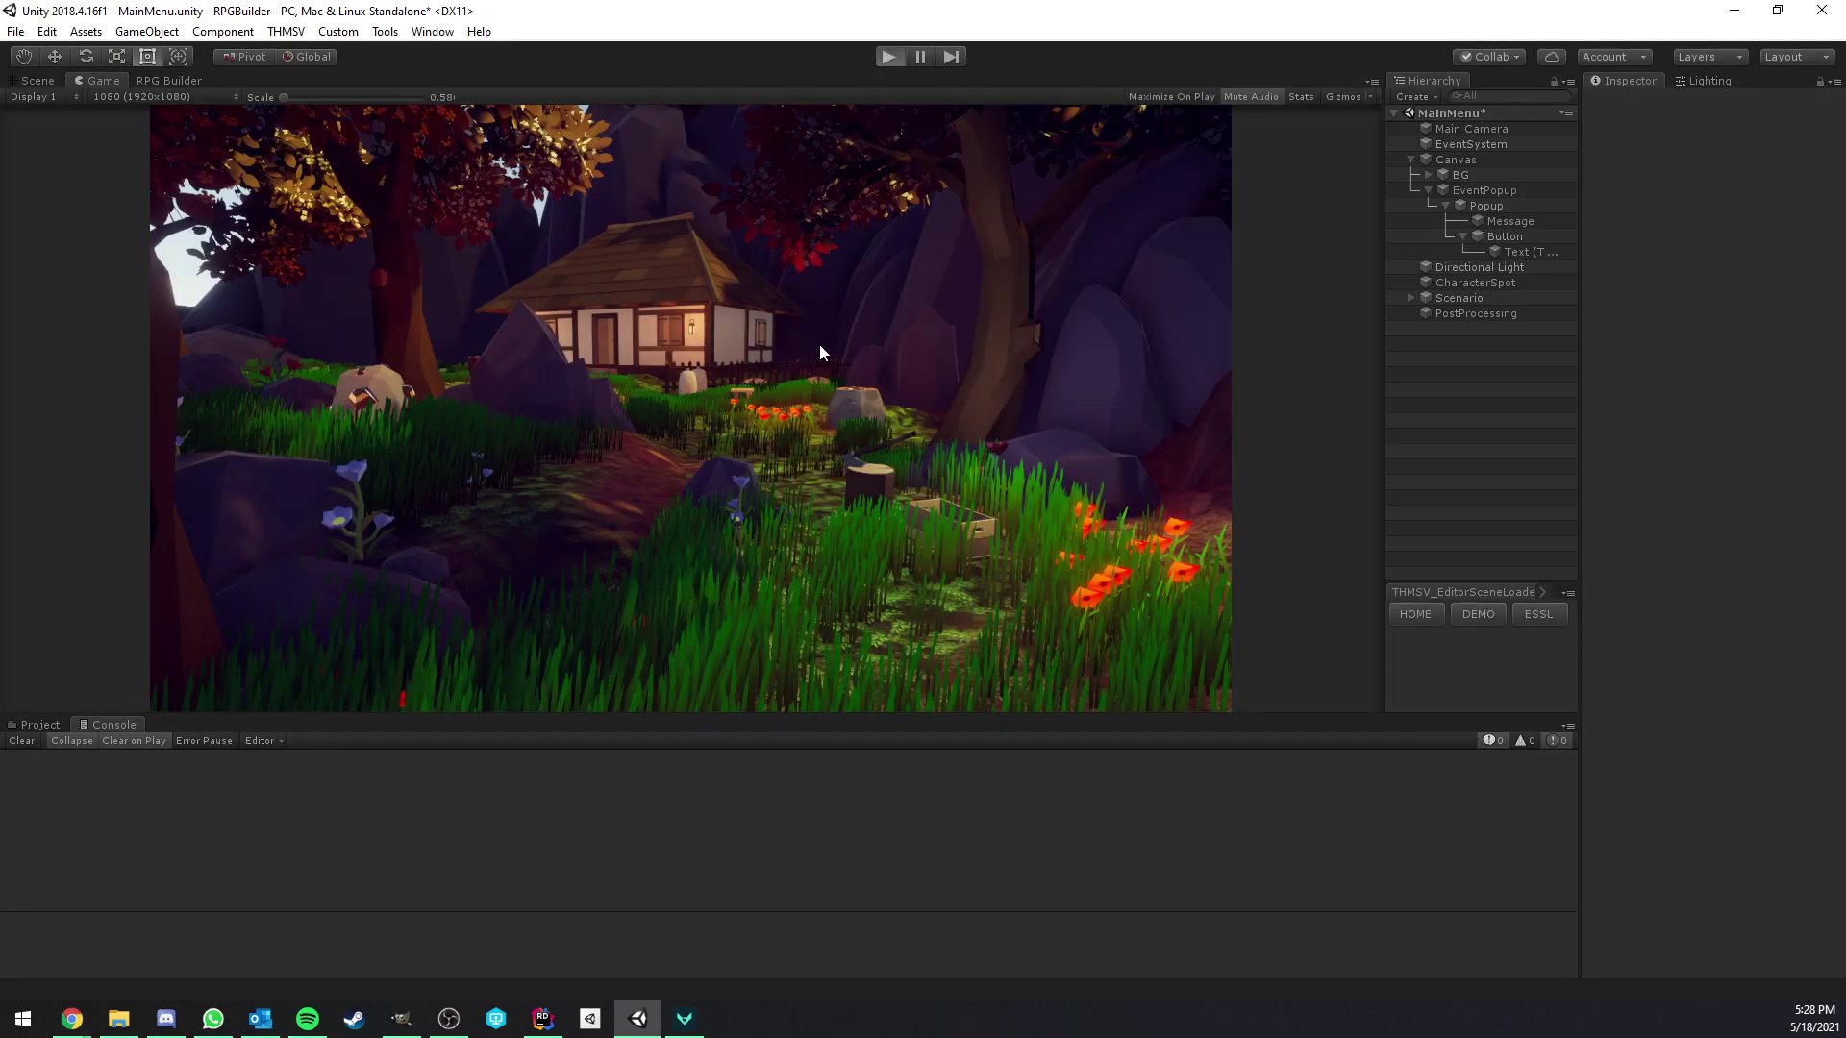
pyautogui.click(700, 445)
pyautogui.click(1198, 350)
pyautogui.click(1198, 351)
pyautogui.click(1198, 383)
pyautogui.click(1198, 383)
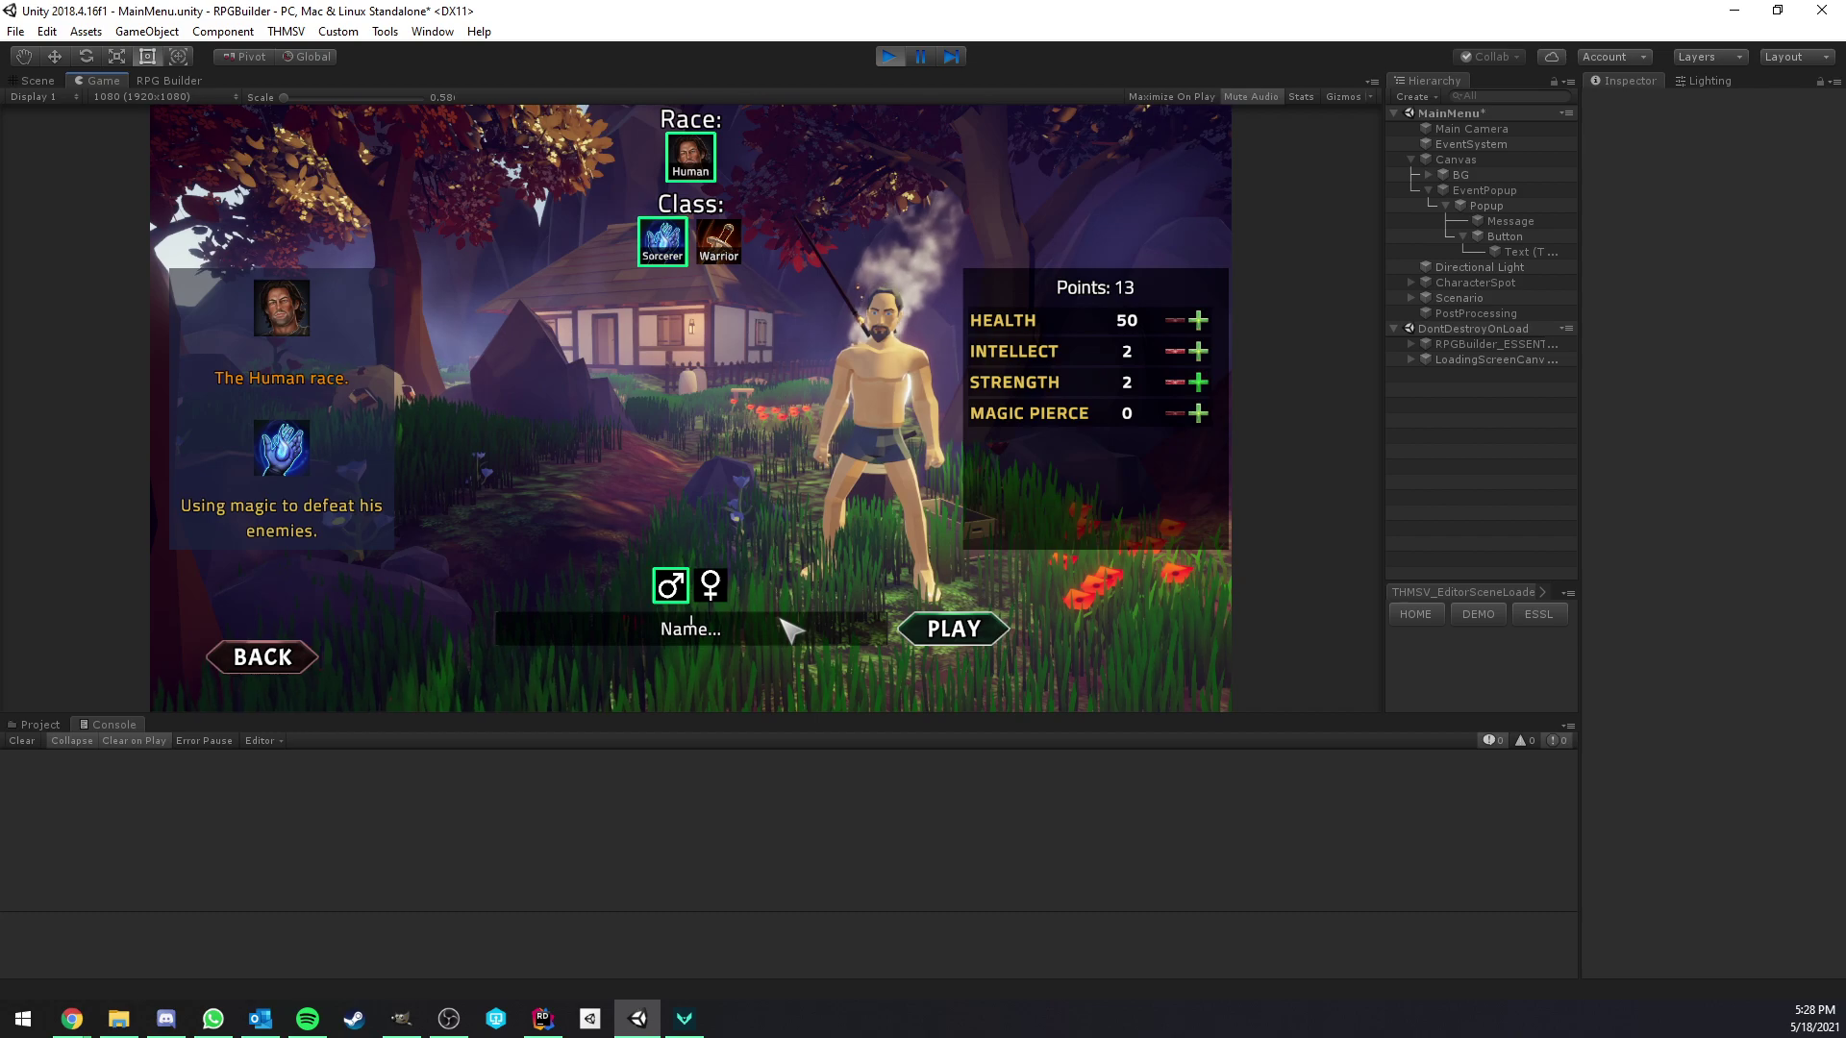
# - Name the character Qweqweqwe and try to start playing with stat points left unspent
pyautogui.write('Qweqweqwe')
pyautogui.click(957, 628)
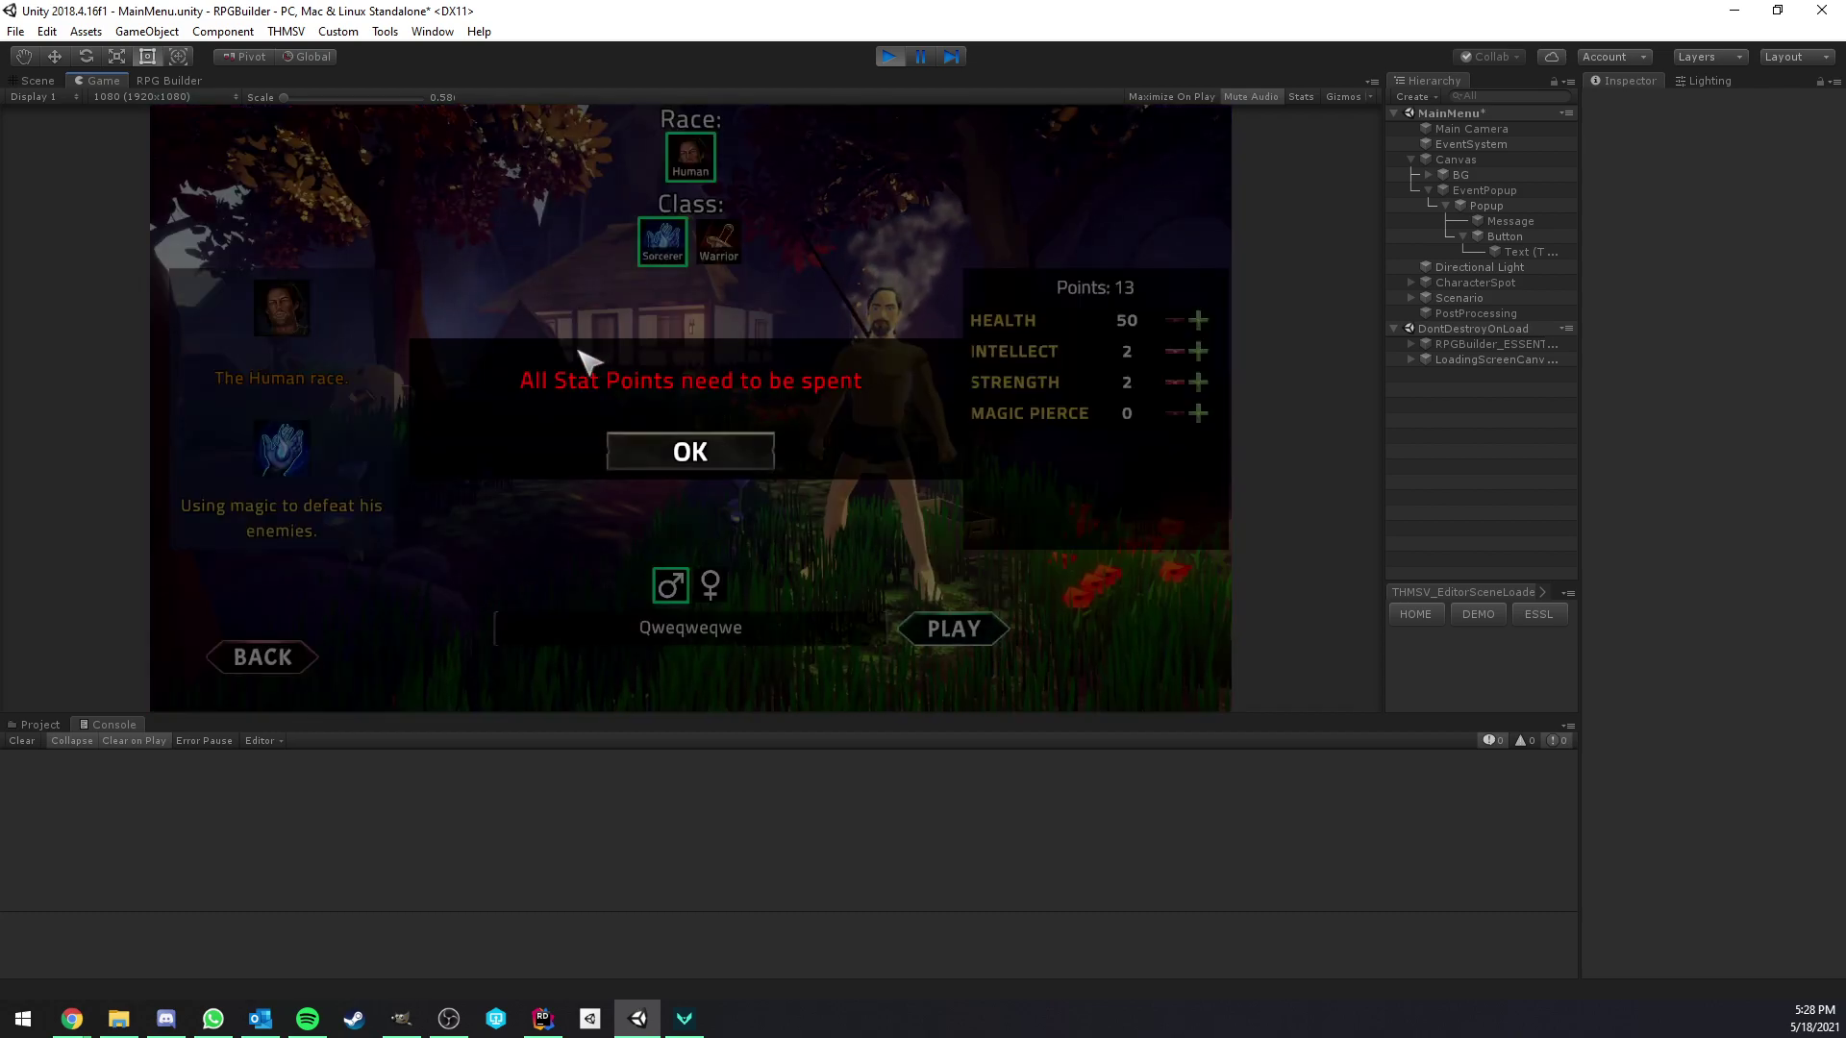
pyautogui.click(681, 452)
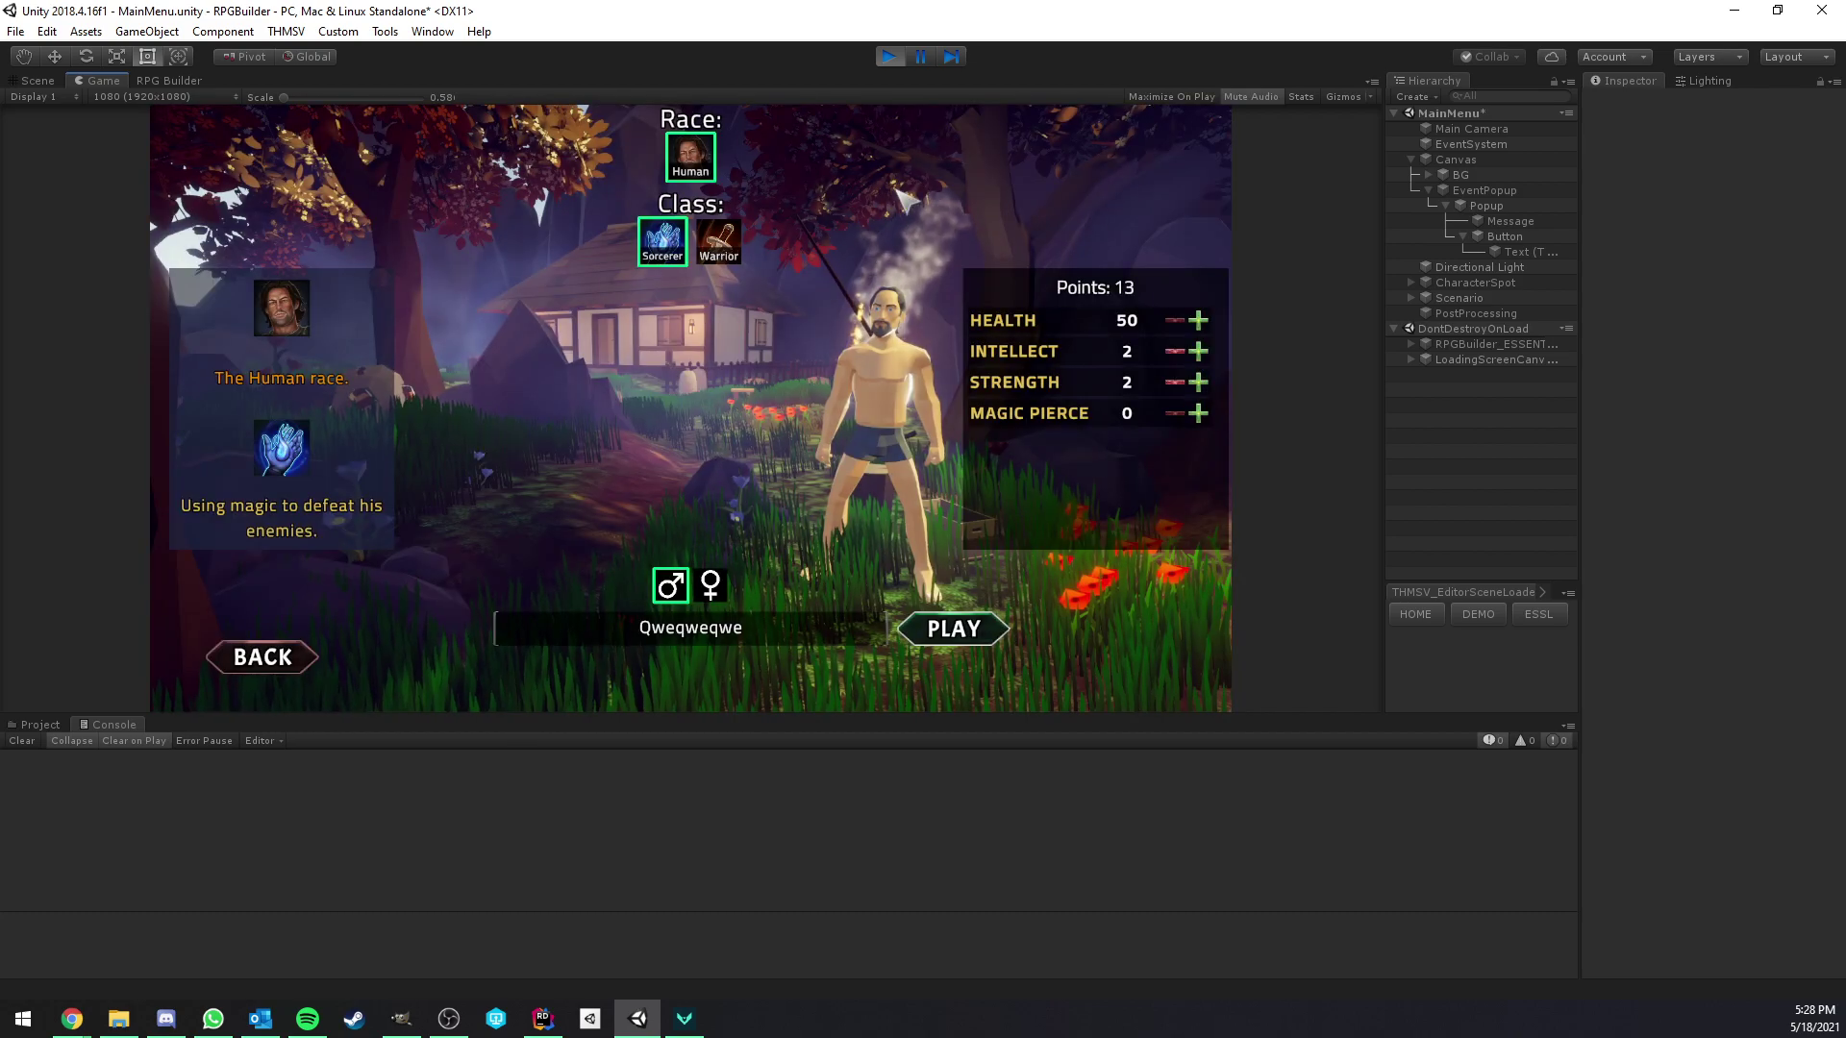
# - Disable Spend All Stat Points in RPG Builder's stat settings and save
pyautogui.click(285, 30)
pyautogui.click(307, 51)
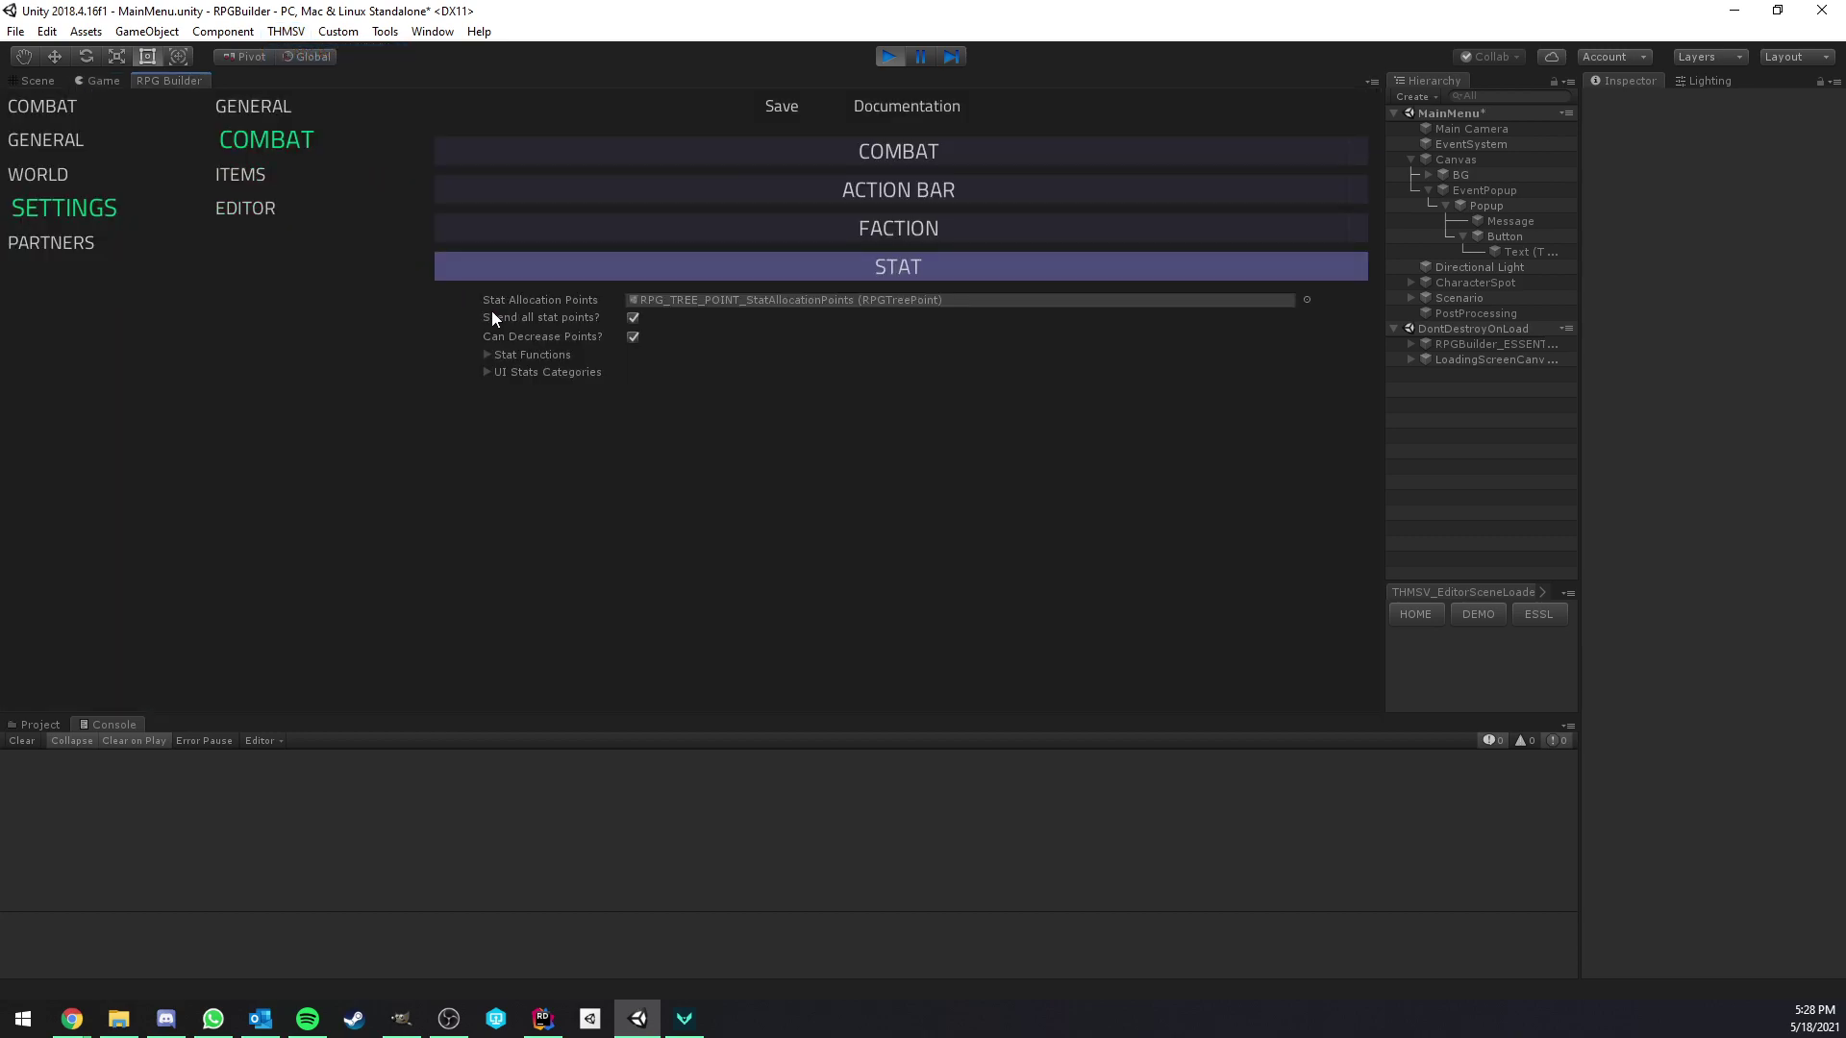
pyautogui.click(633, 318)
pyautogui.click(782, 106)
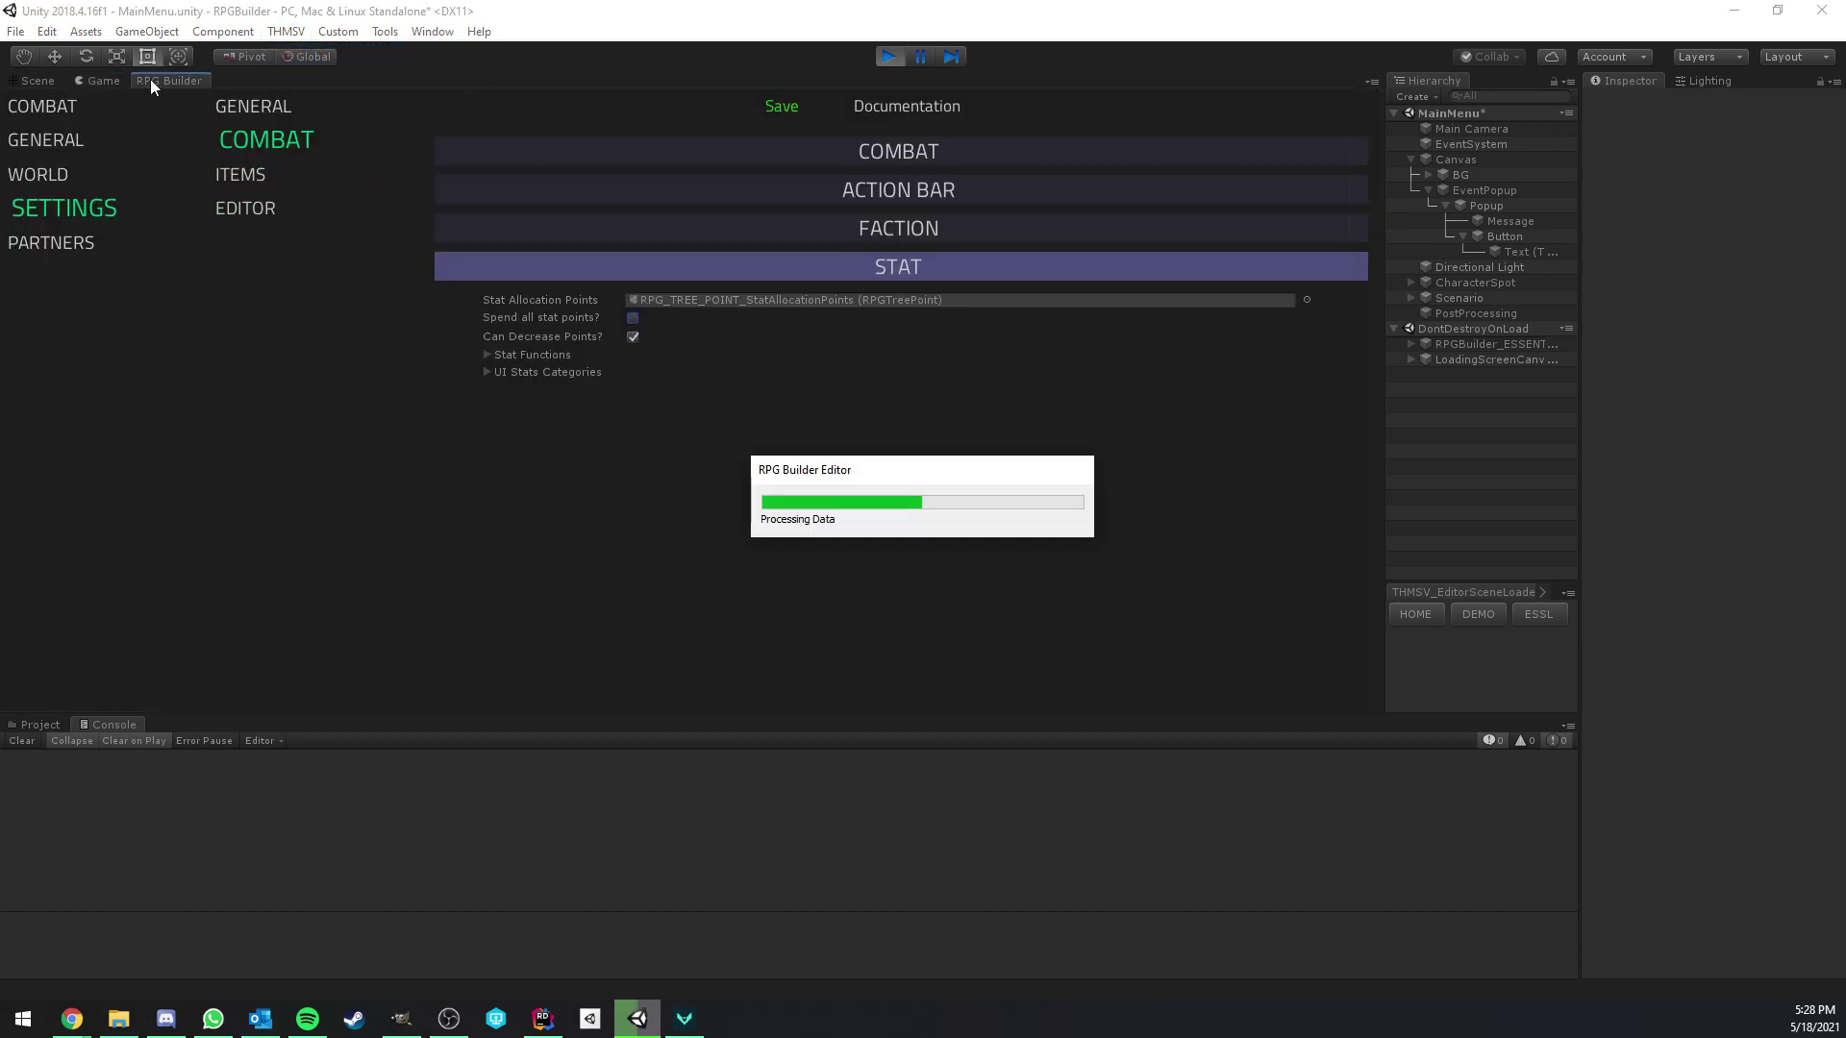
# - Enter the game world with the new character while points are unspent, and stop play mode
pyautogui.click(103, 81)
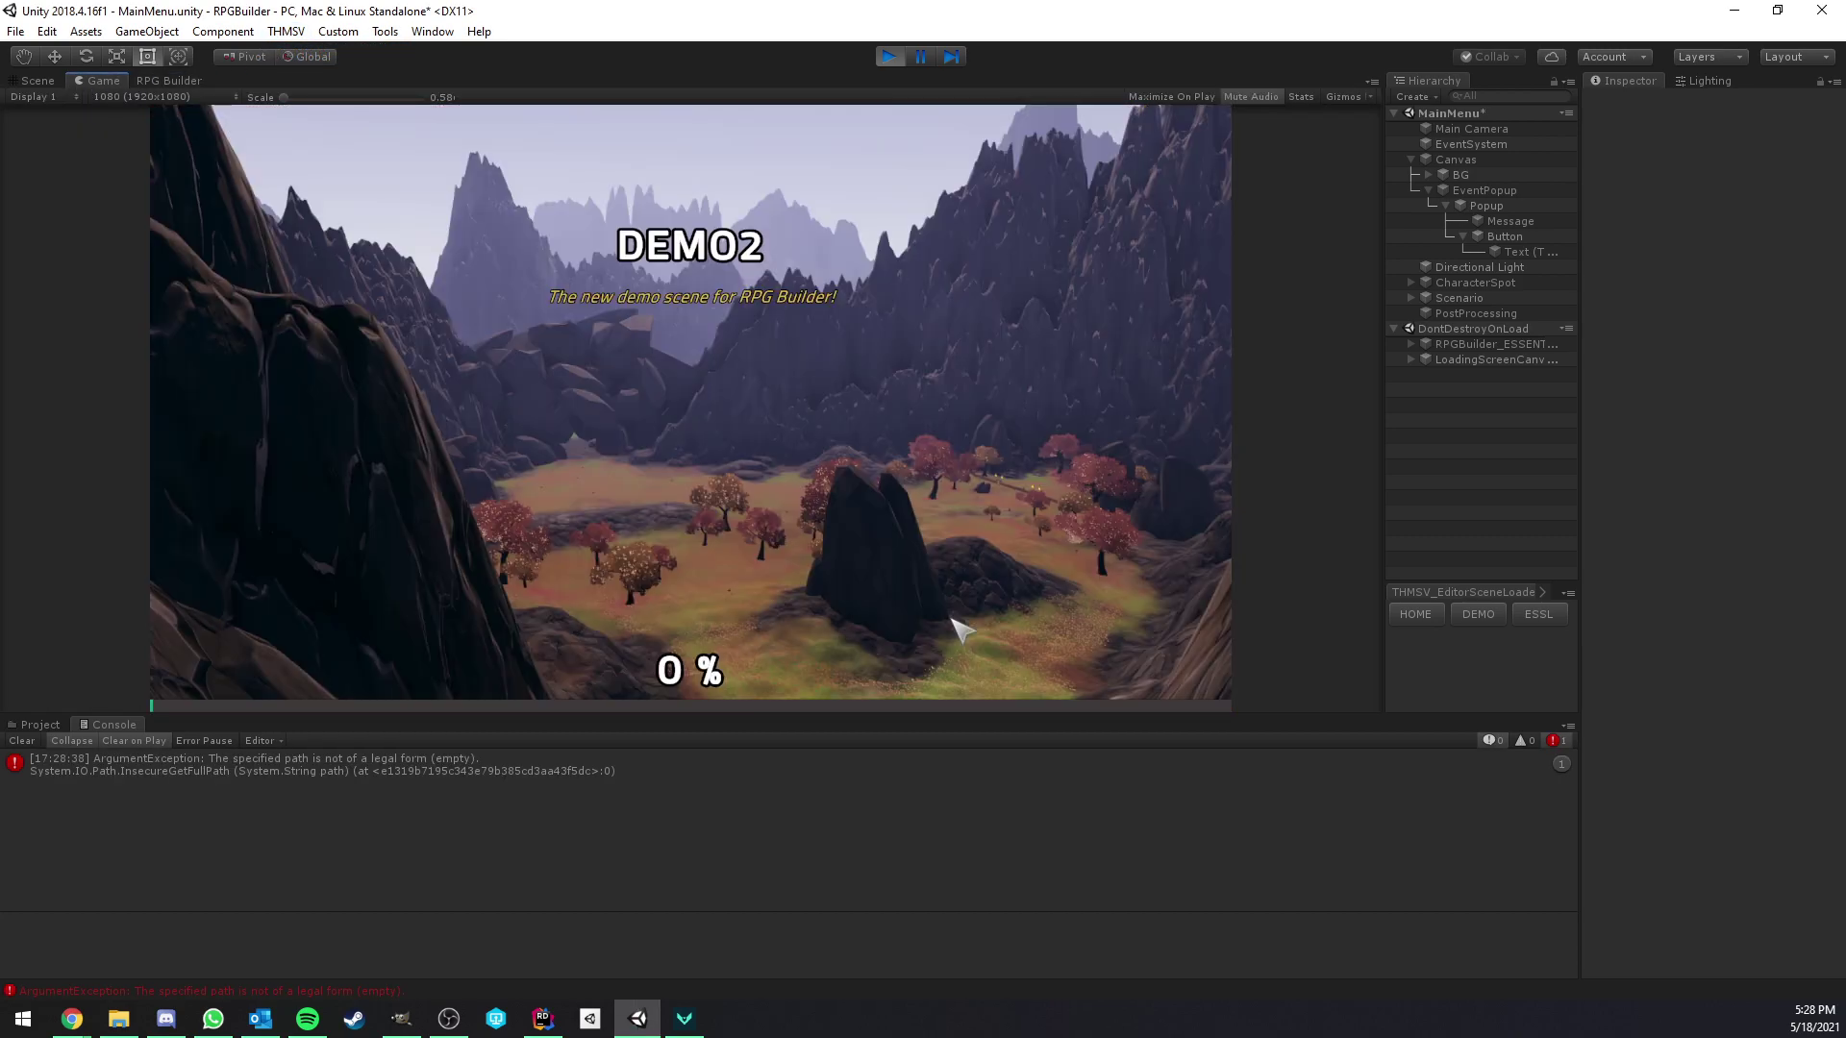
pyautogui.click(954, 629)
pyautogui.click(660, 520)
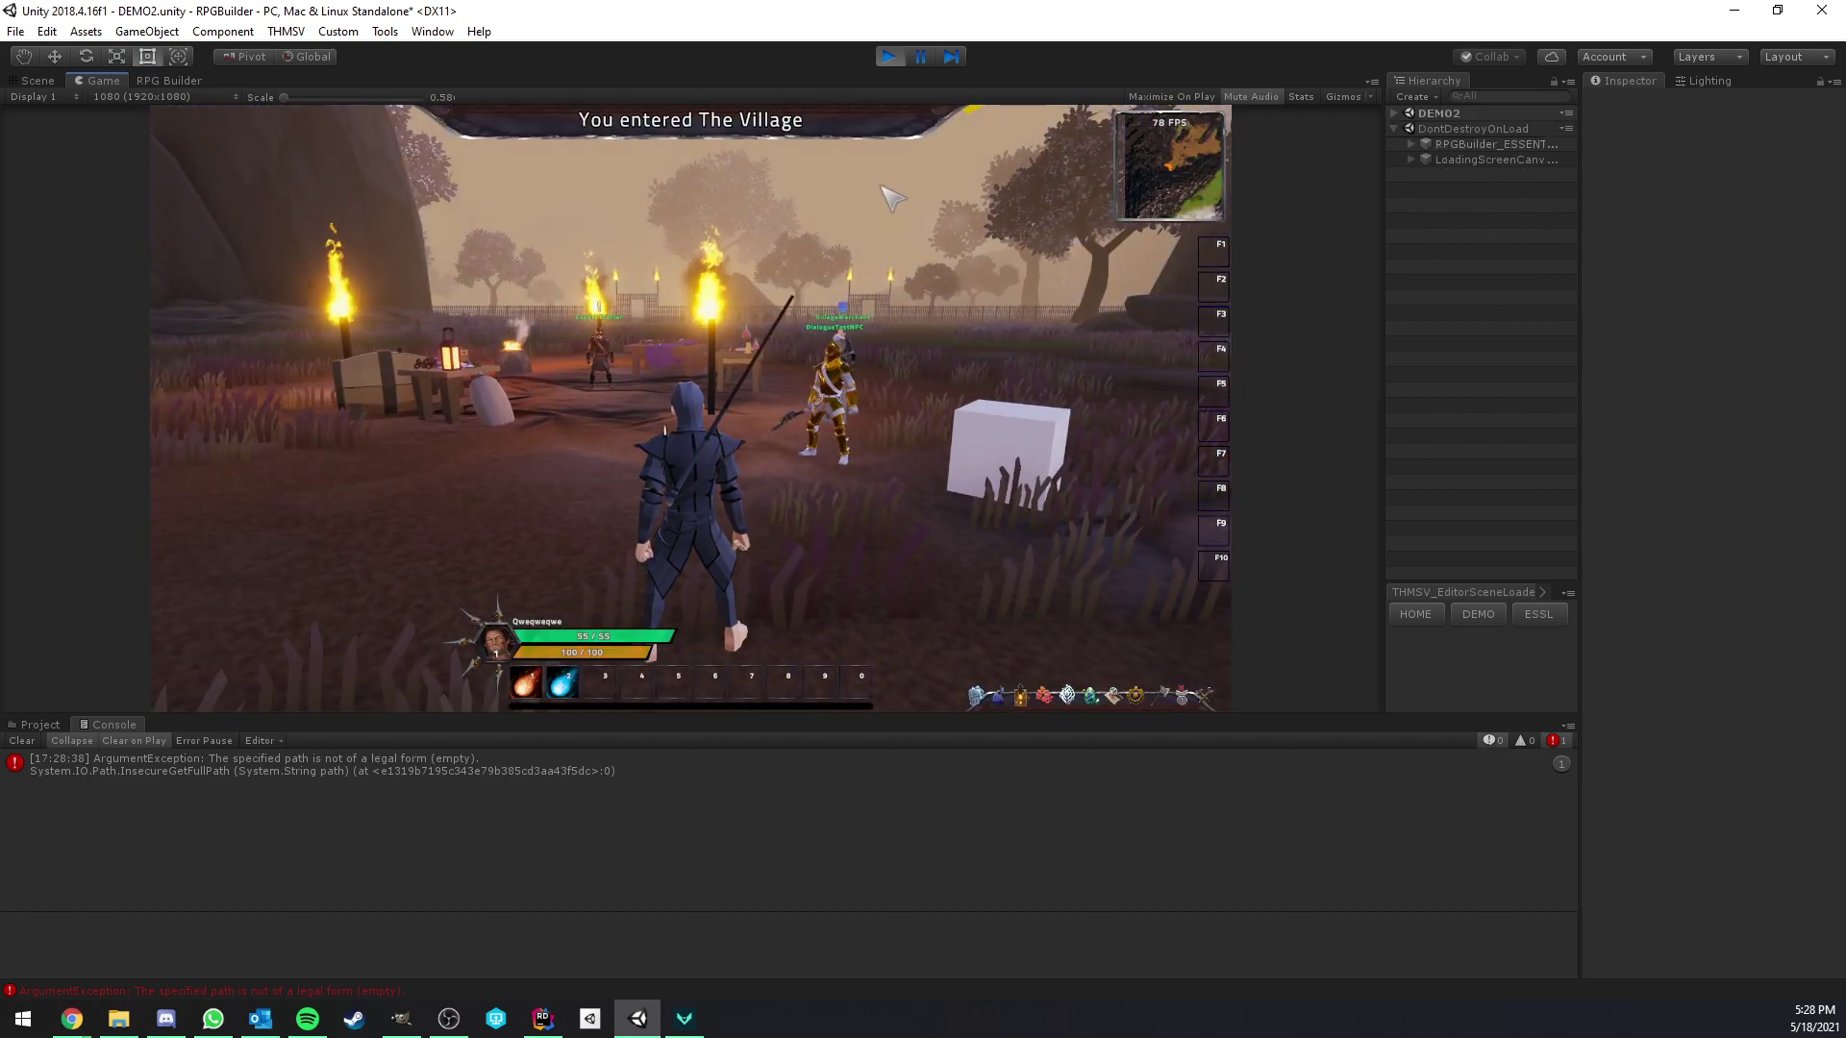
pyautogui.click(887, 57)
# - Add two in-game stat allocation entries to the Cultist class and assign CD Recovery to the first
pyautogui.click(303, 32)
pyautogui.click(312, 55)
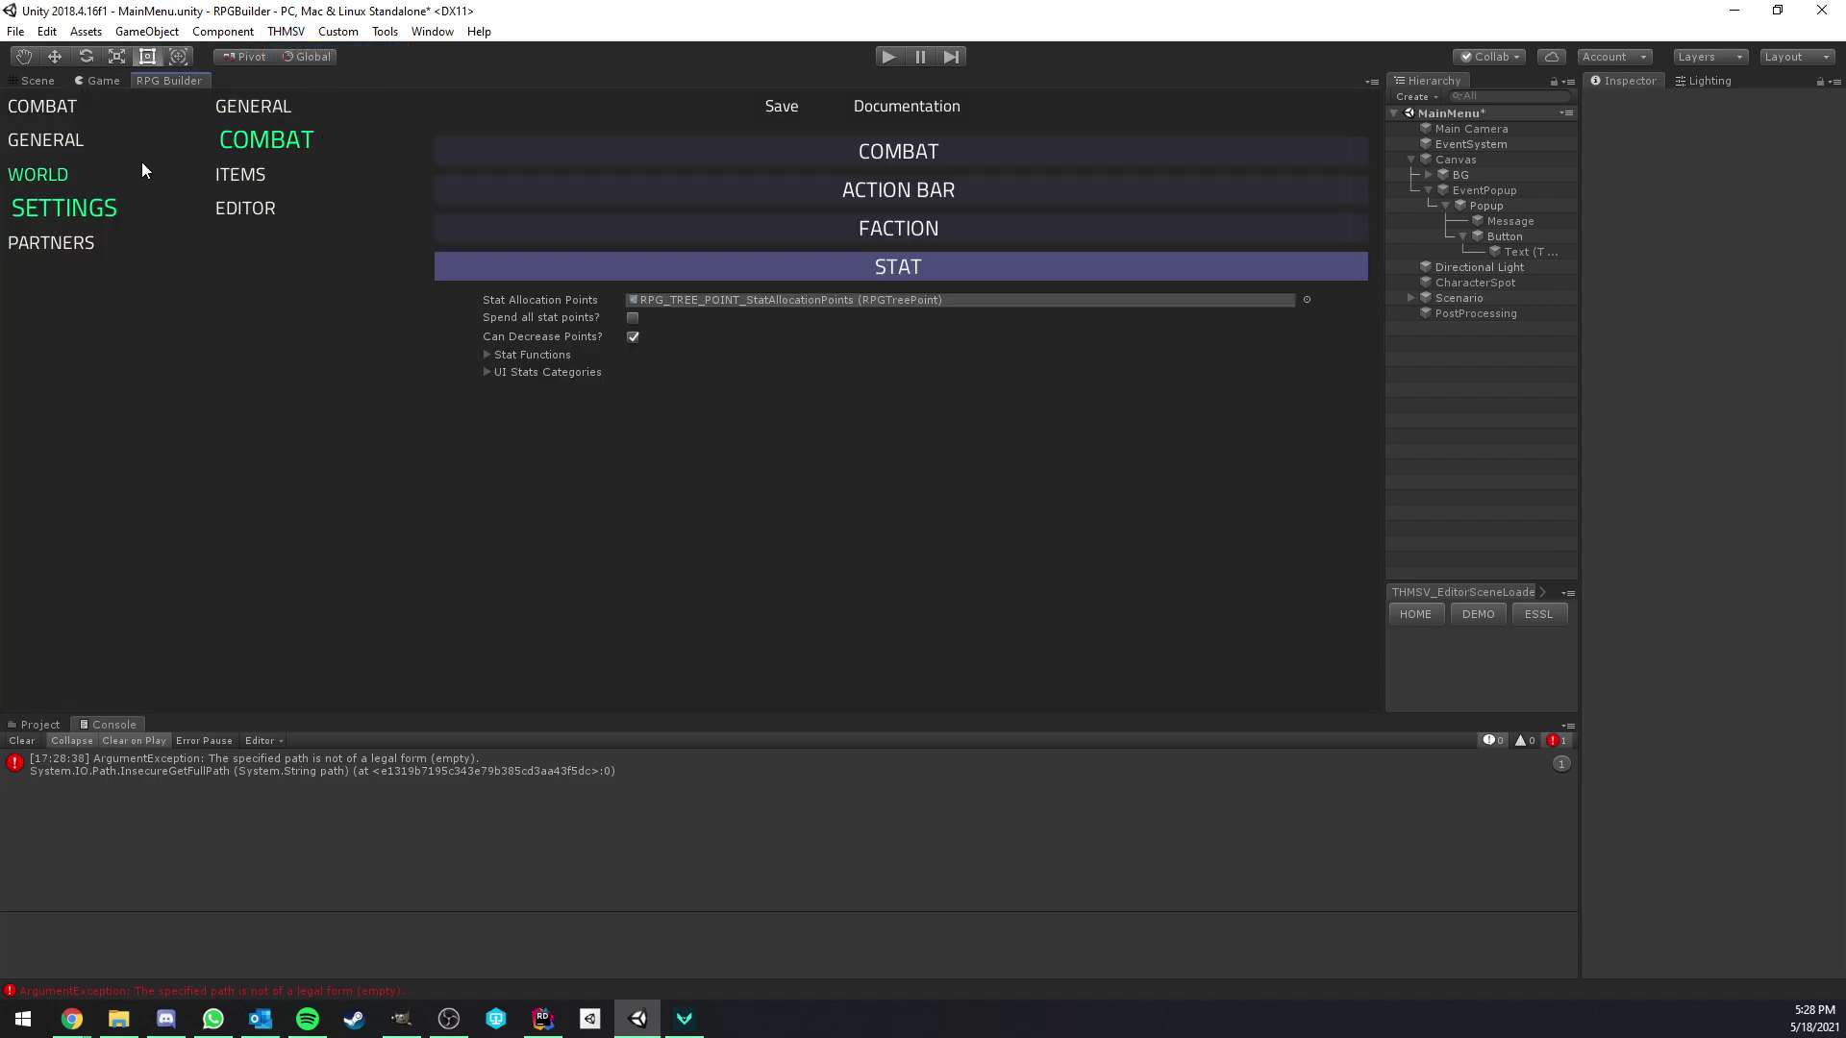
pyautogui.click(98, 141)
pyautogui.click(77, 108)
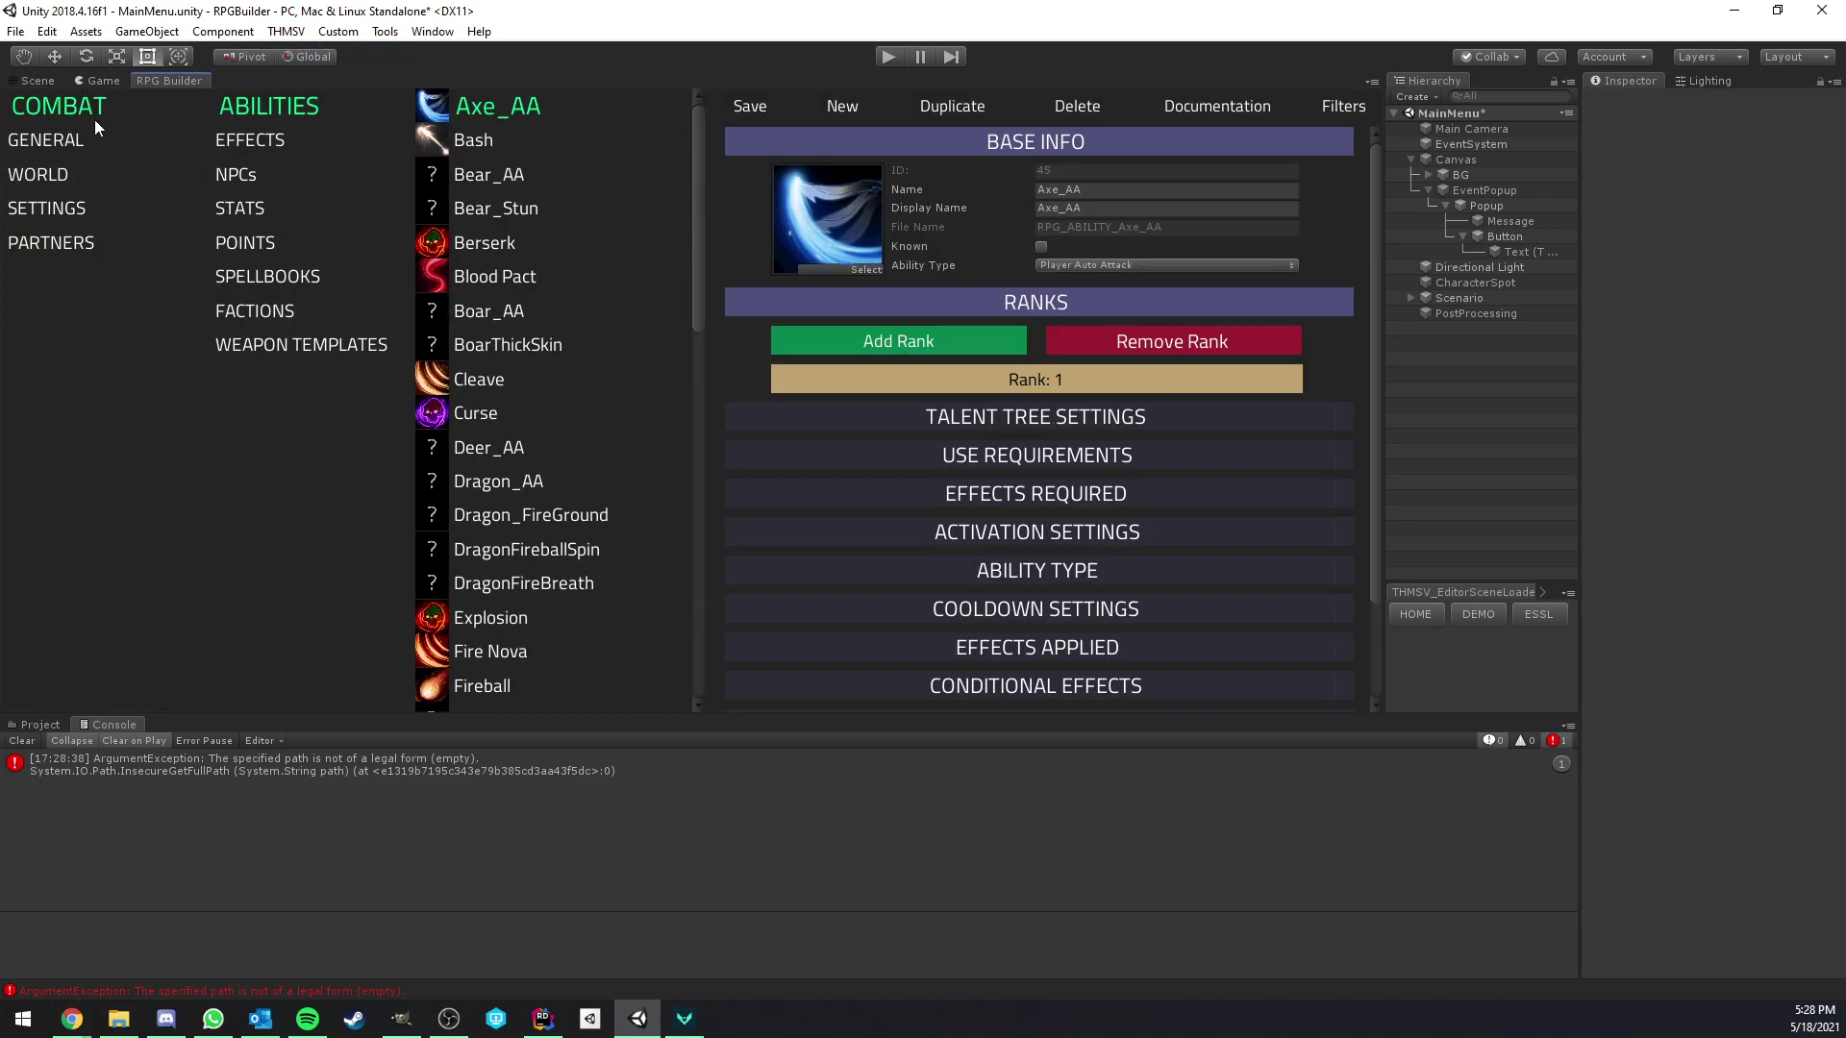
pyautogui.click(77, 142)
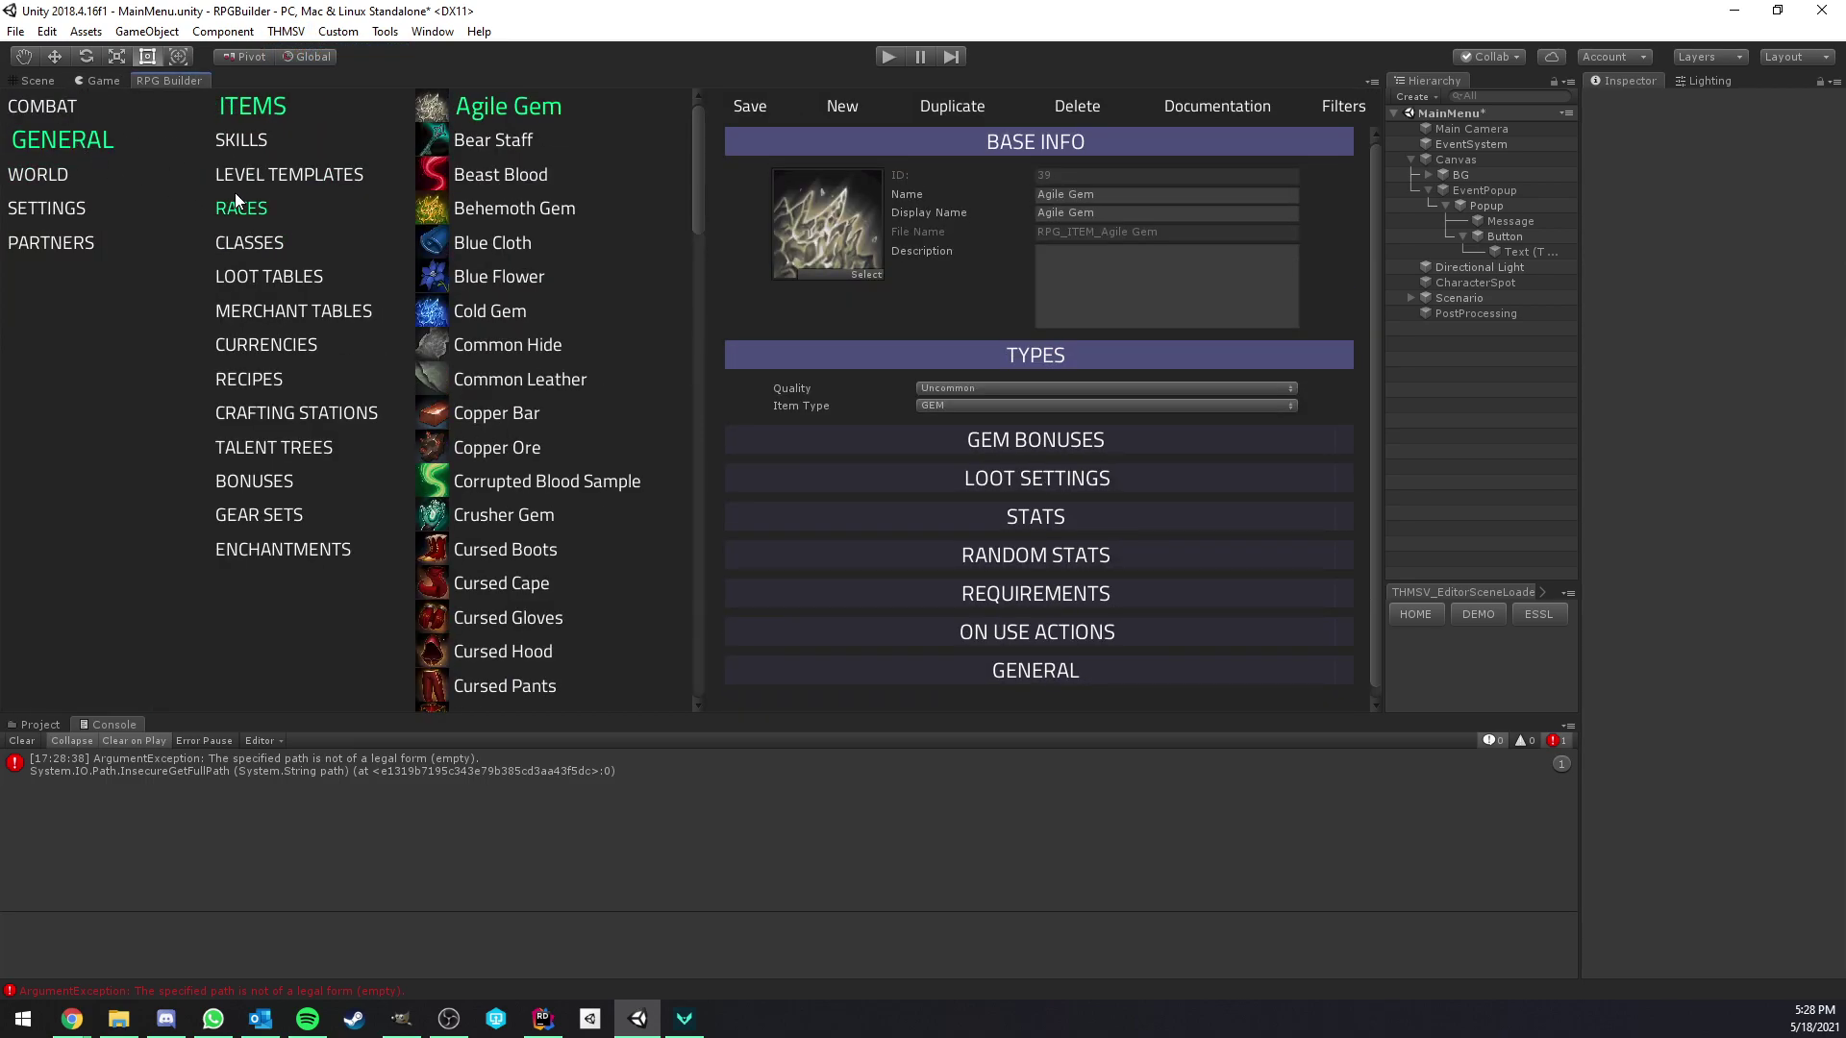
pyautogui.click(256, 241)
pyautogui.click(977, 458)
pyautogui.click(977, 458)
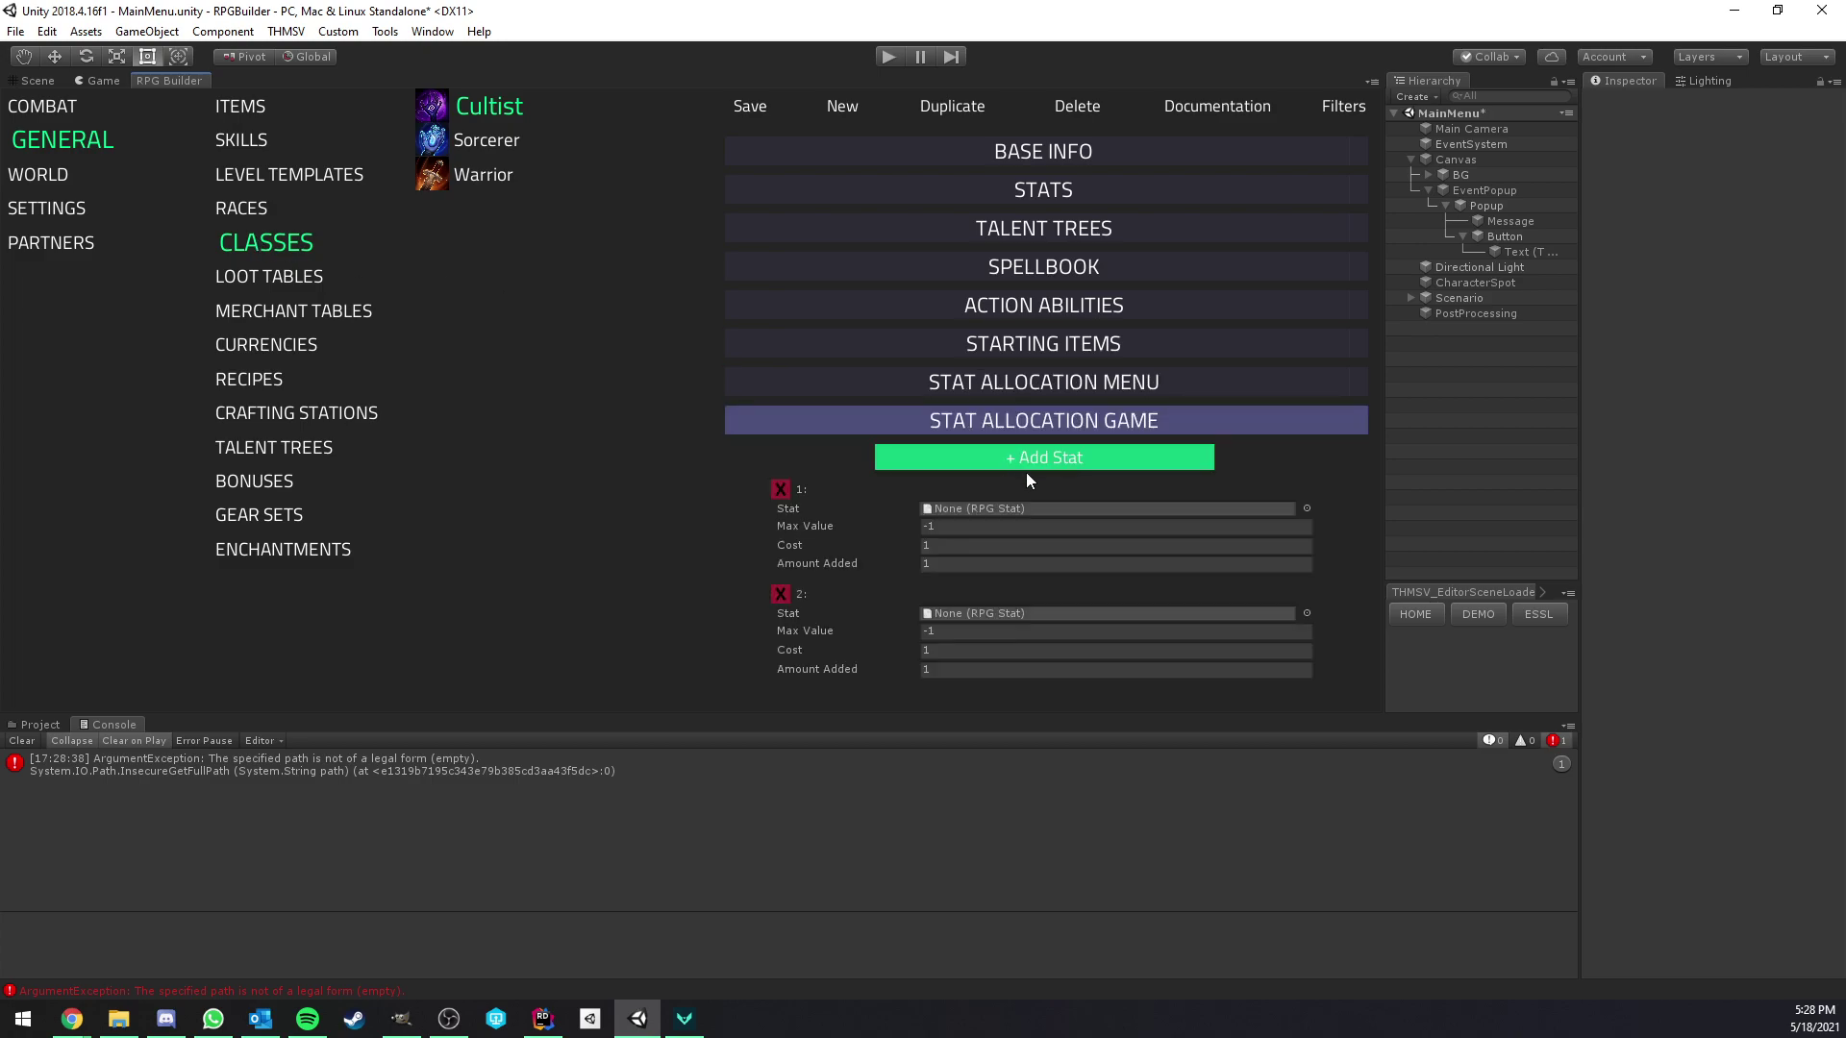
pyautogui.click(1307, 508)
pyautogui.doubleClick(546, 529)
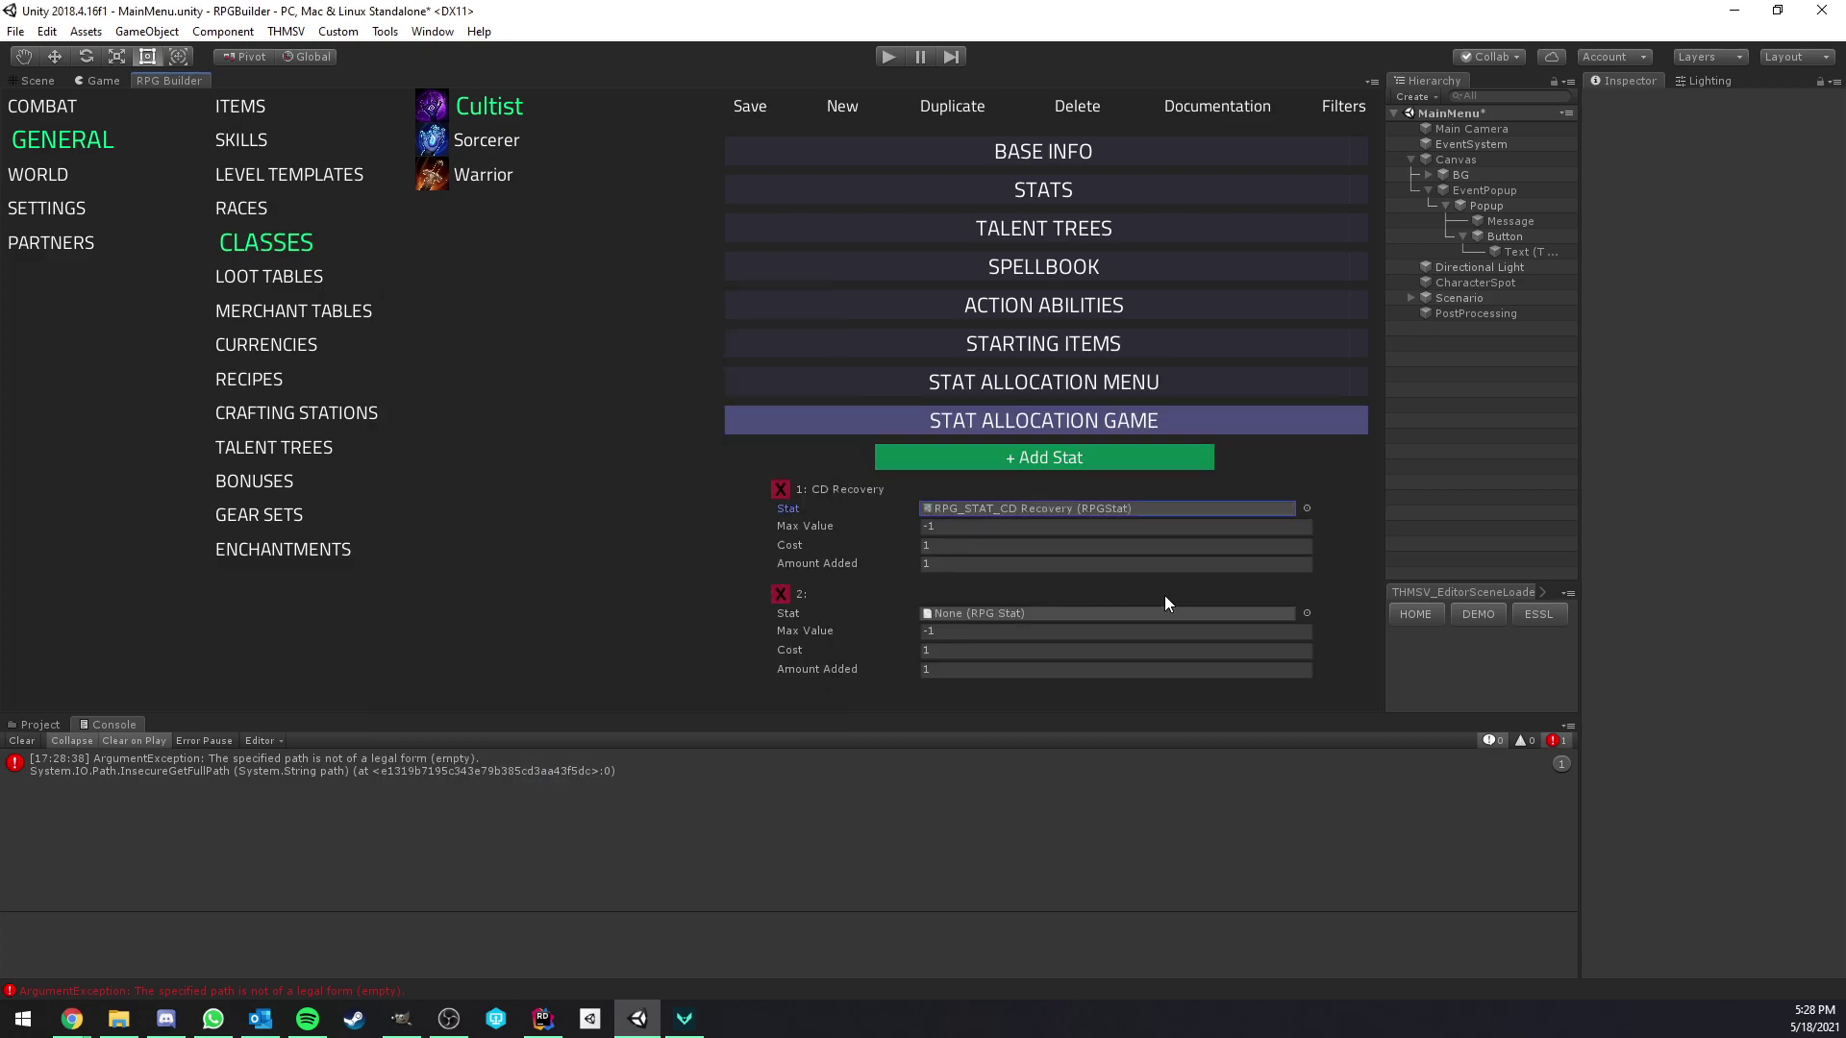
# - Add CC Power and Healing Done to the Sorcerer class's in-game stat allocation and save
pyautogui.click(489, 141)
pyautogui.click(1052, 450)
pyautogui.click(1052, 450)
pyautogui.click(1306, 508)
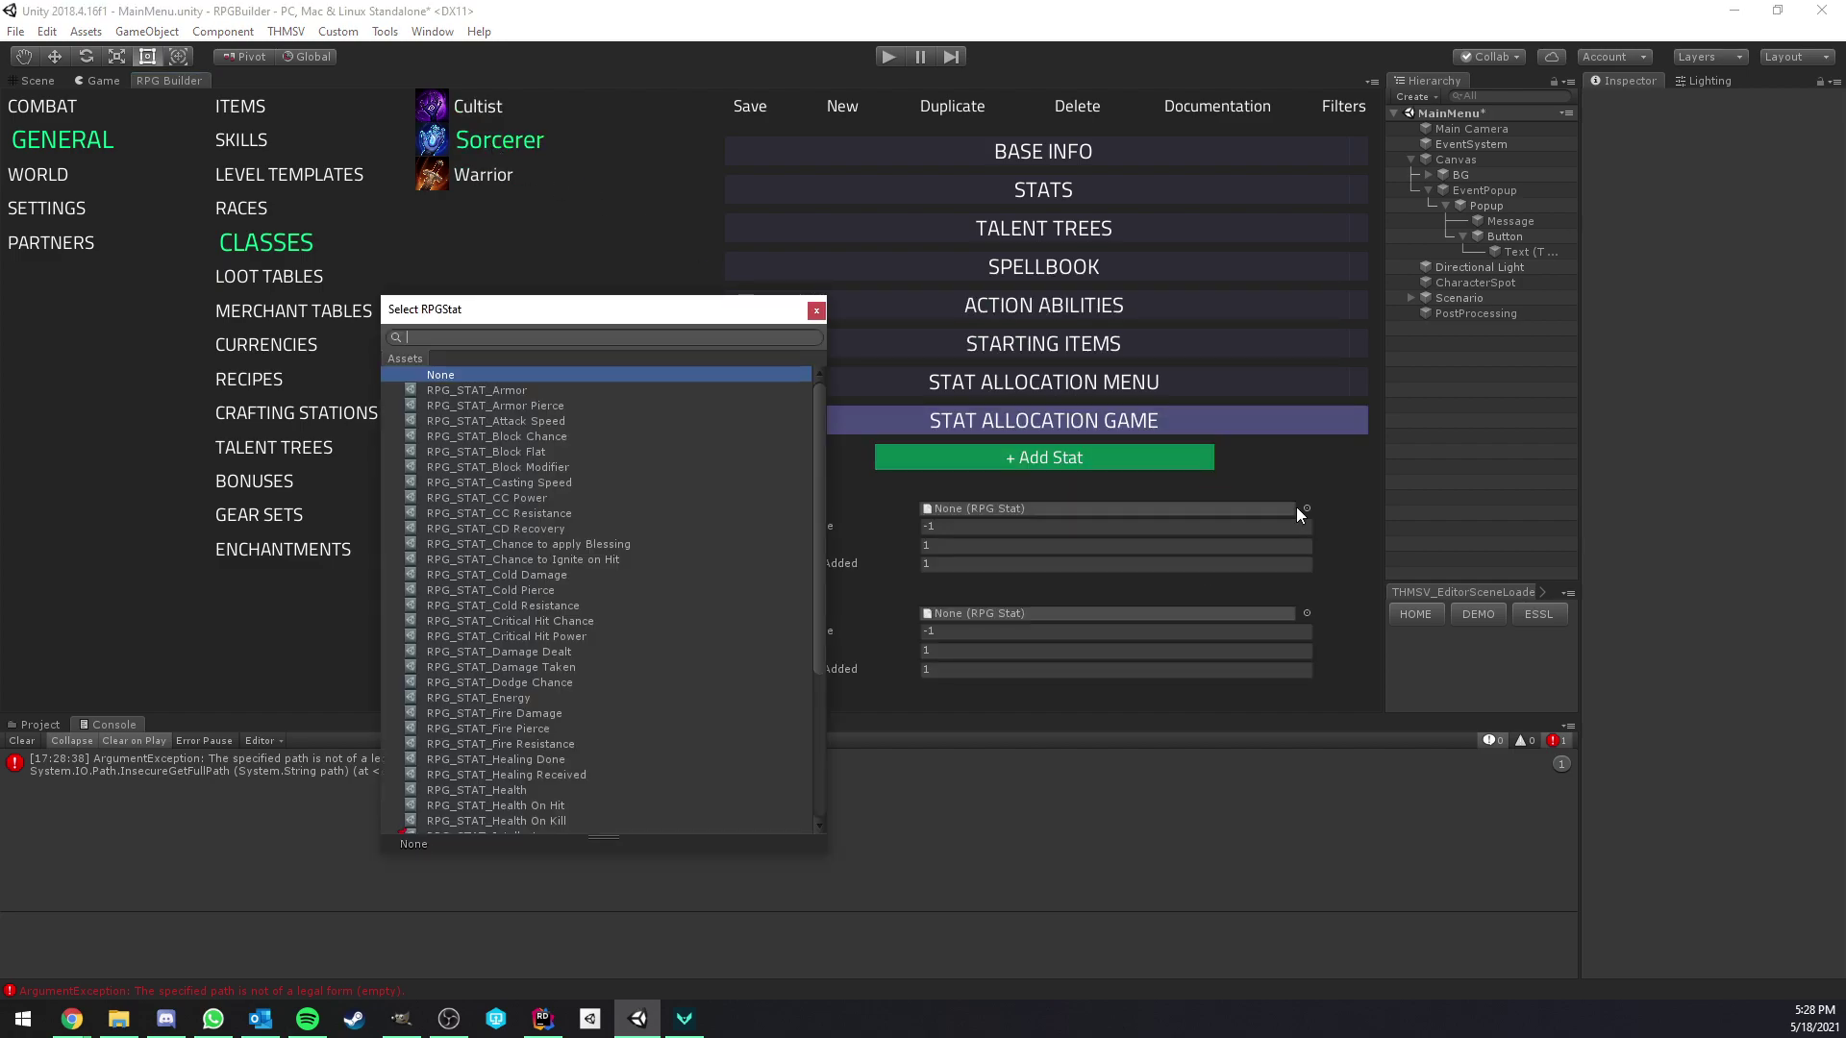
pyautogui.click(552, 498)
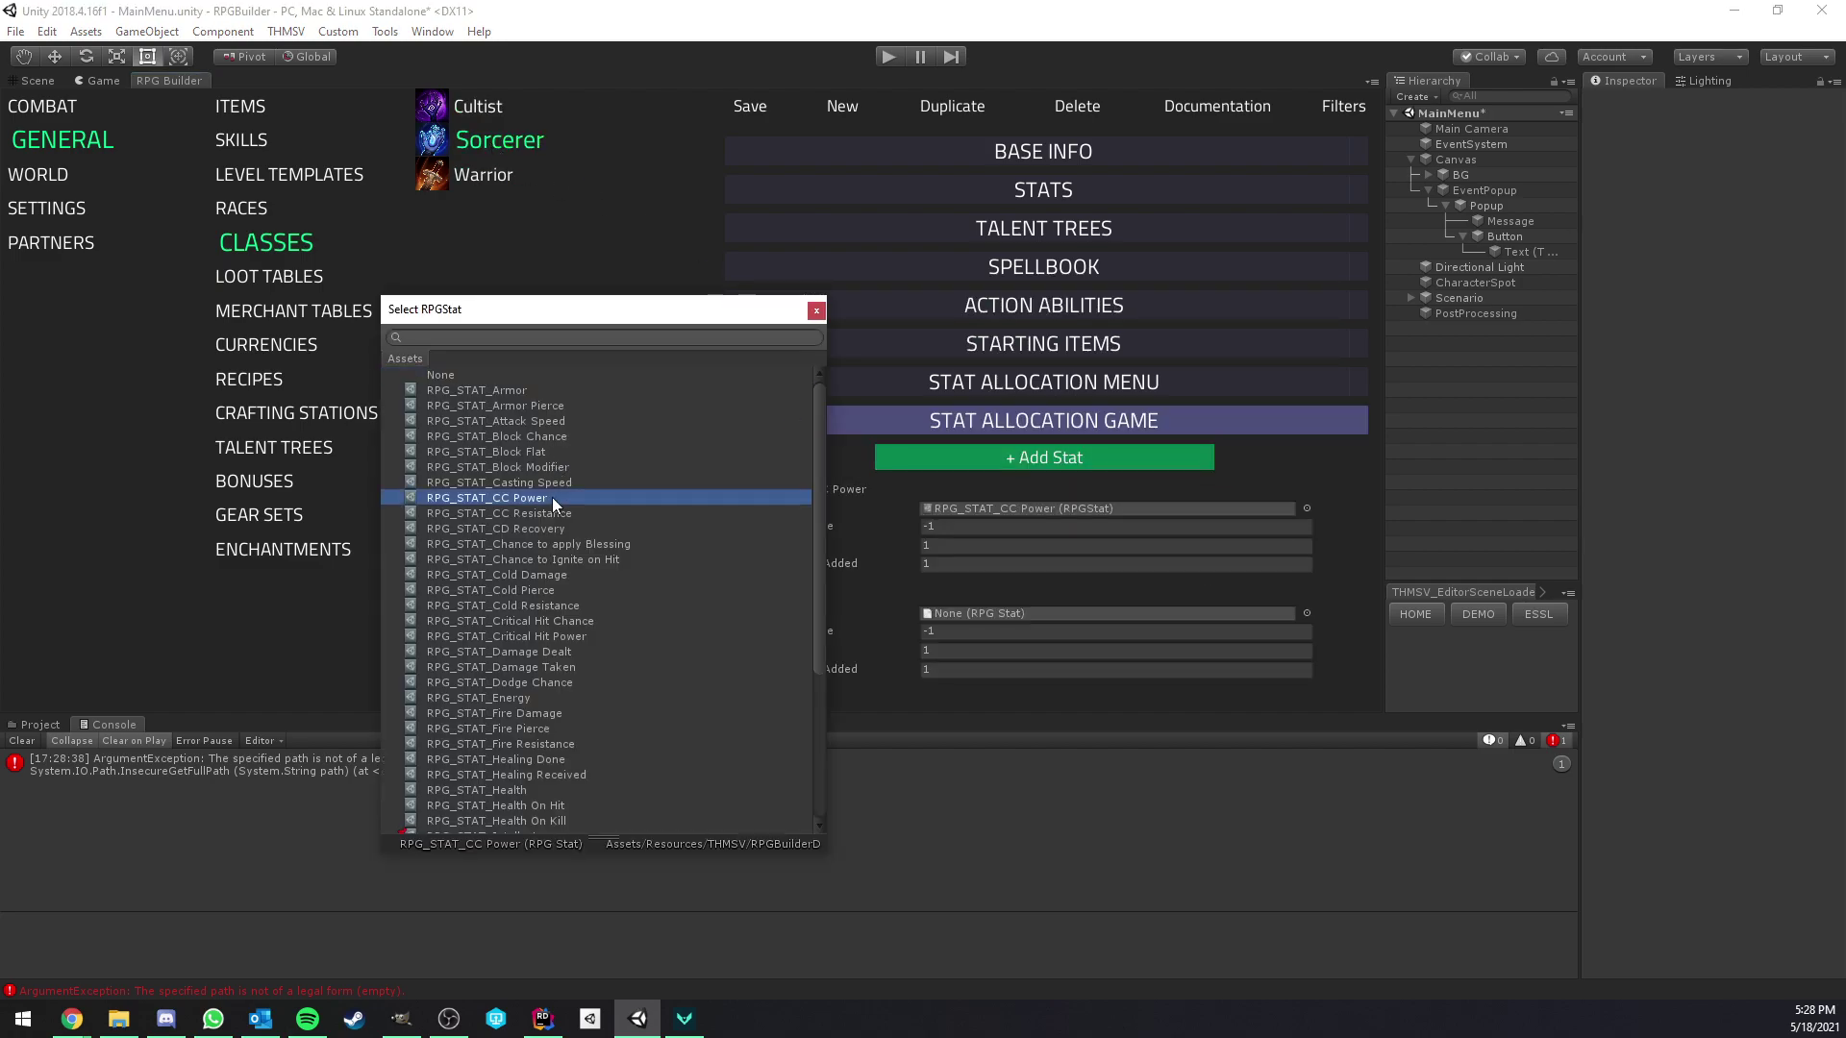
pyautogui.doubleClick(611, 499)
pyautogui.click(1307, 612)
pyautogui.scroll(-3, 568, 557)
pyautogui.doubleClick(554, 591)
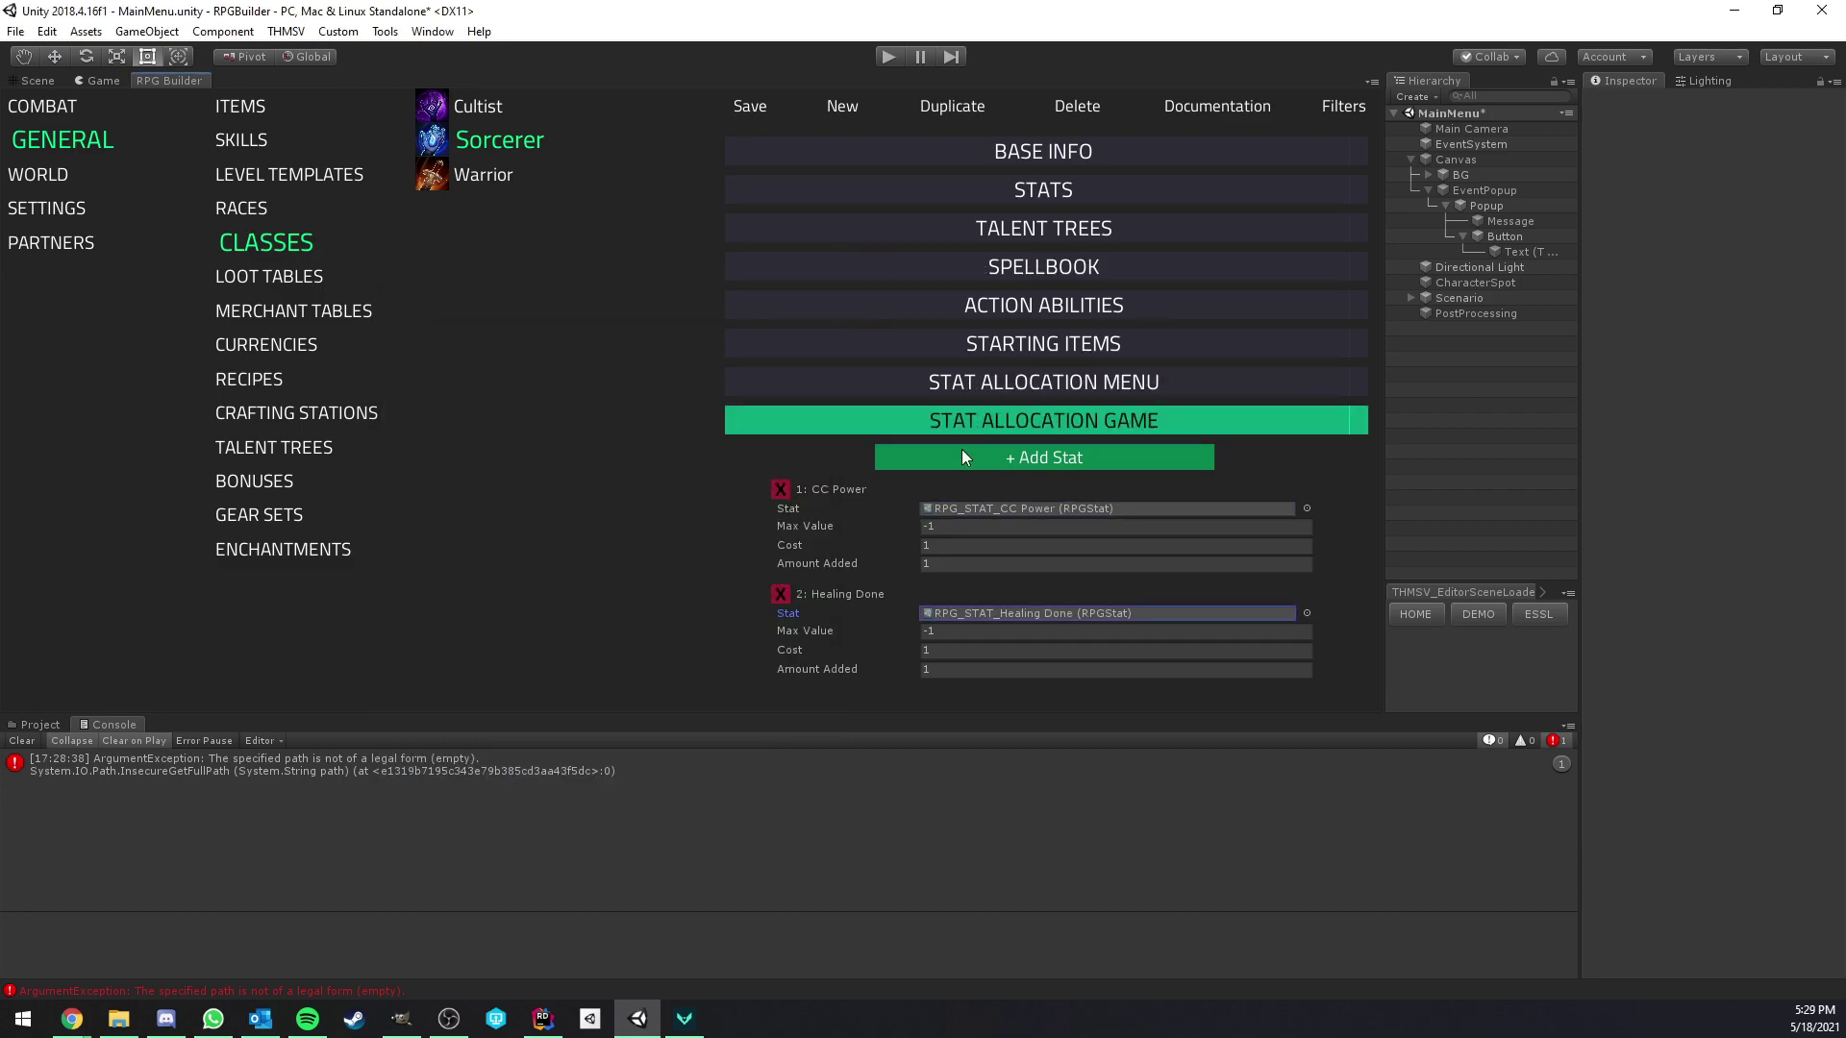
pyautogui.click(750, 108)
# - Add MOVE_SPEED as a stat allocation entry for the Herbalism skill and save
pyautogui.click(240, 140)
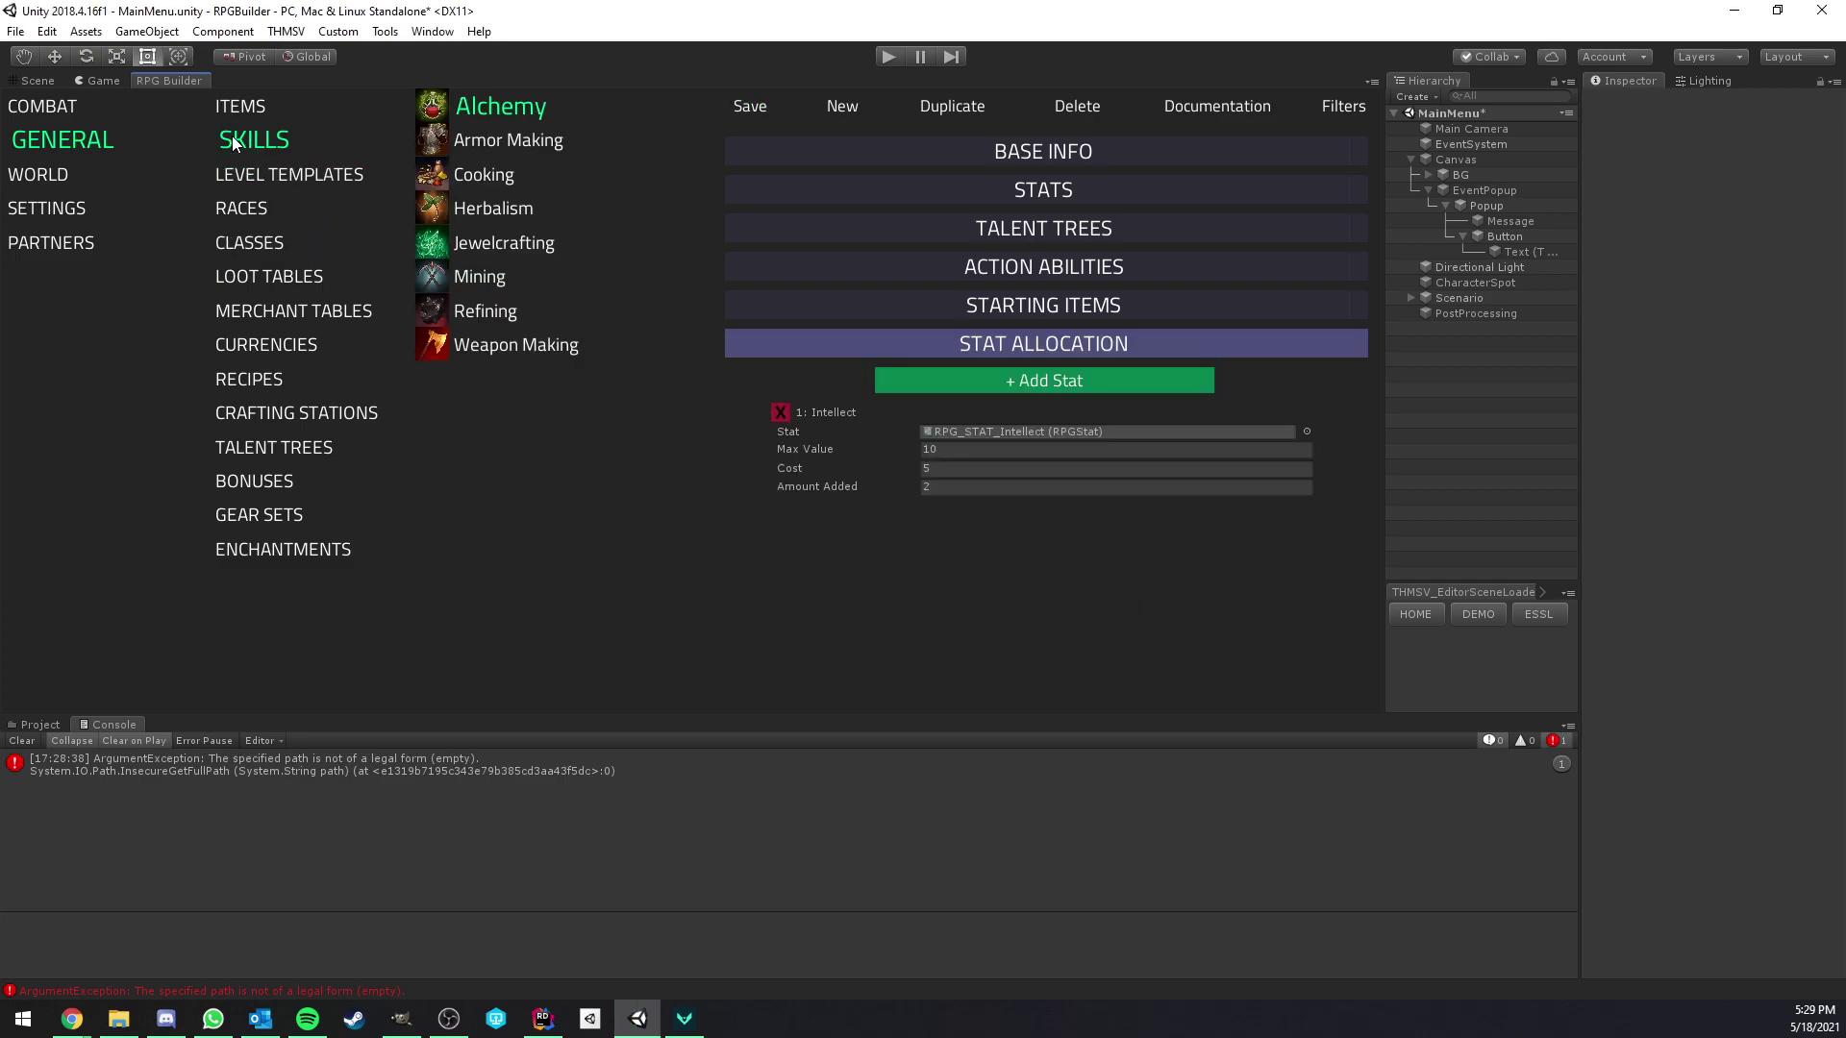
pyautogui.click(490, 210)
pyautogui.click(957, 383)
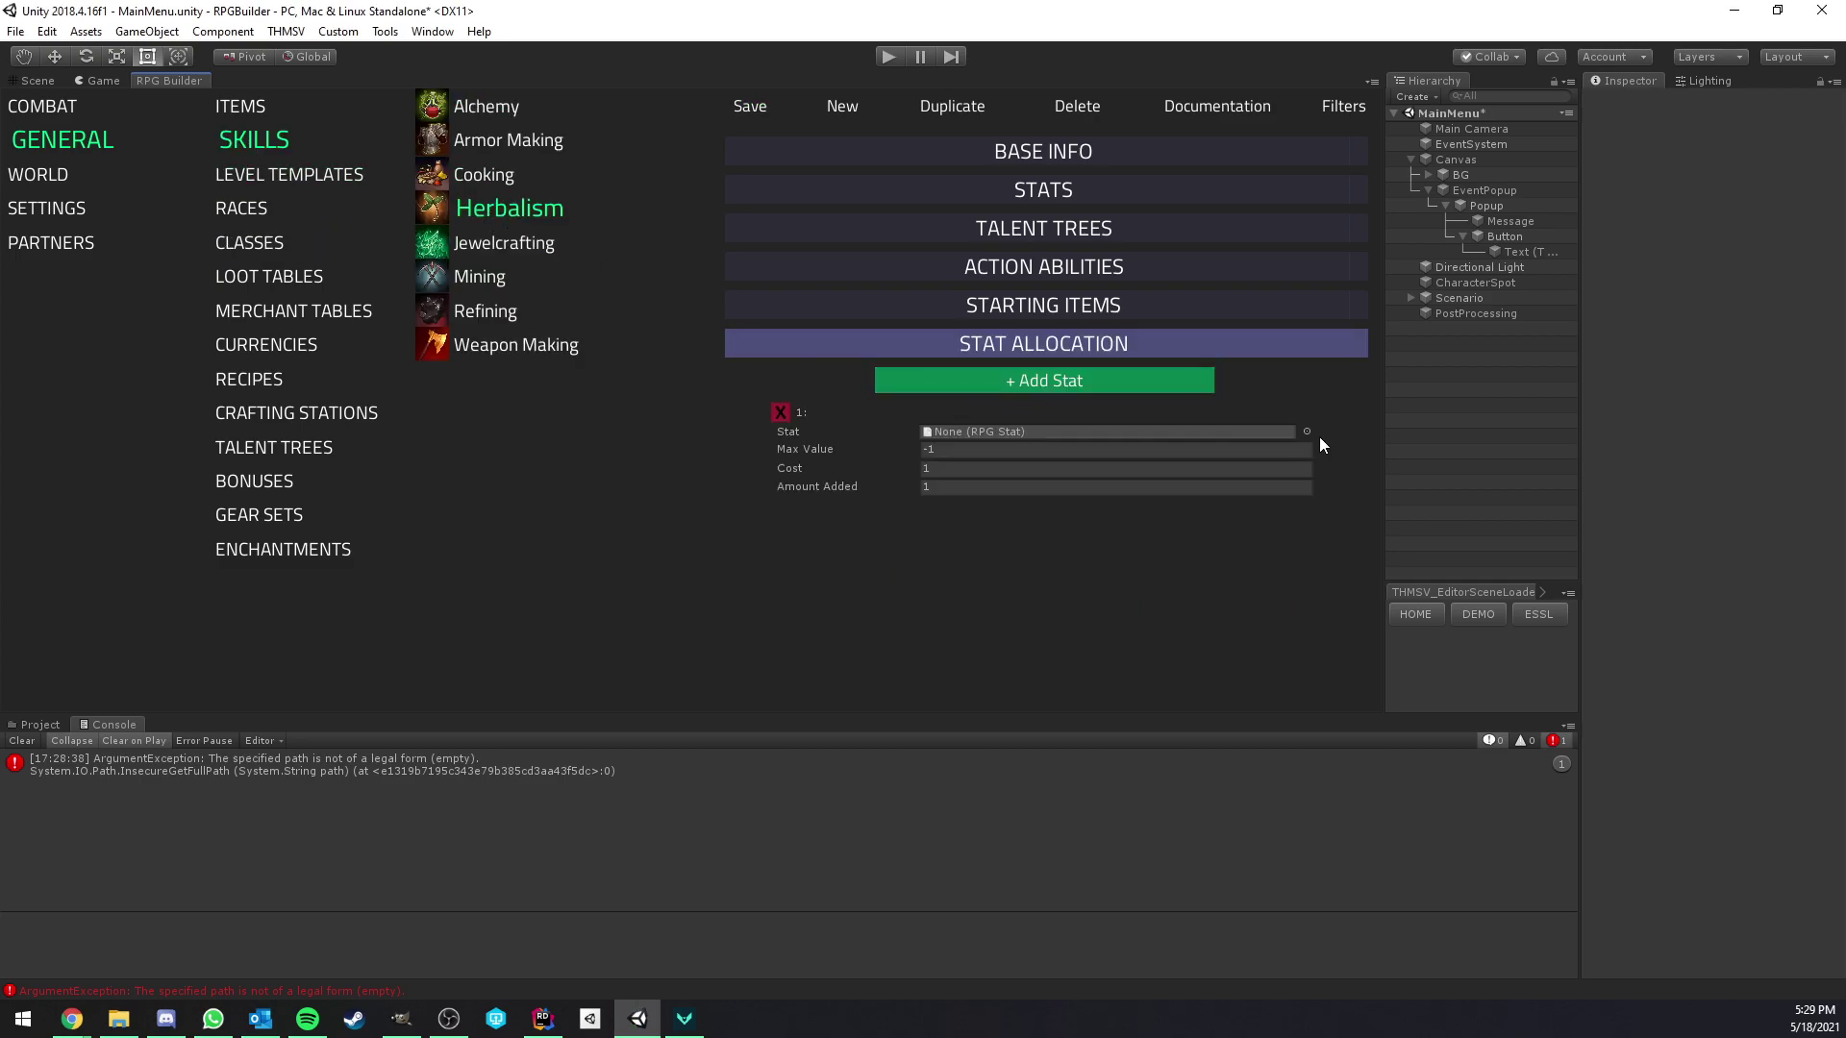
pyautogui.click(1306, 431)
pyautogui.write('ex')
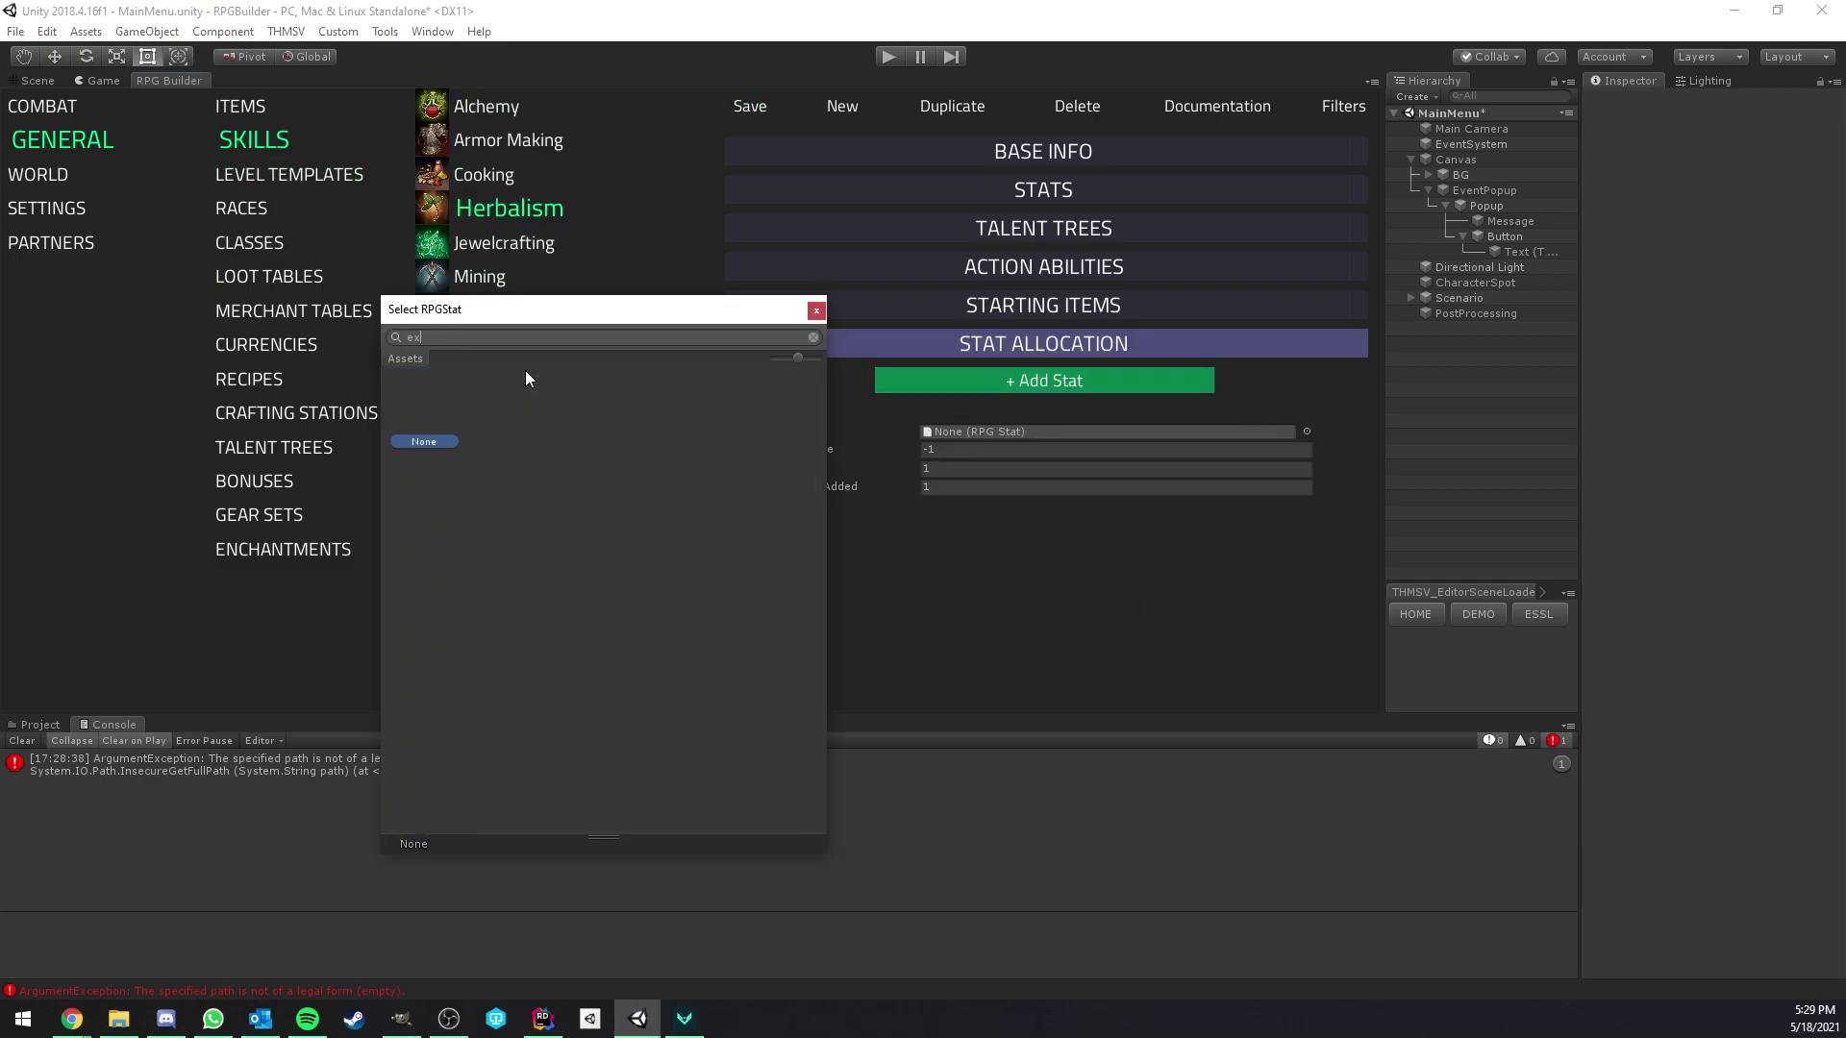
pyautogui.press('BackSpace')
pyautogui.press('BackSpace')
pyautogui.scroll(-5, 569, 438)
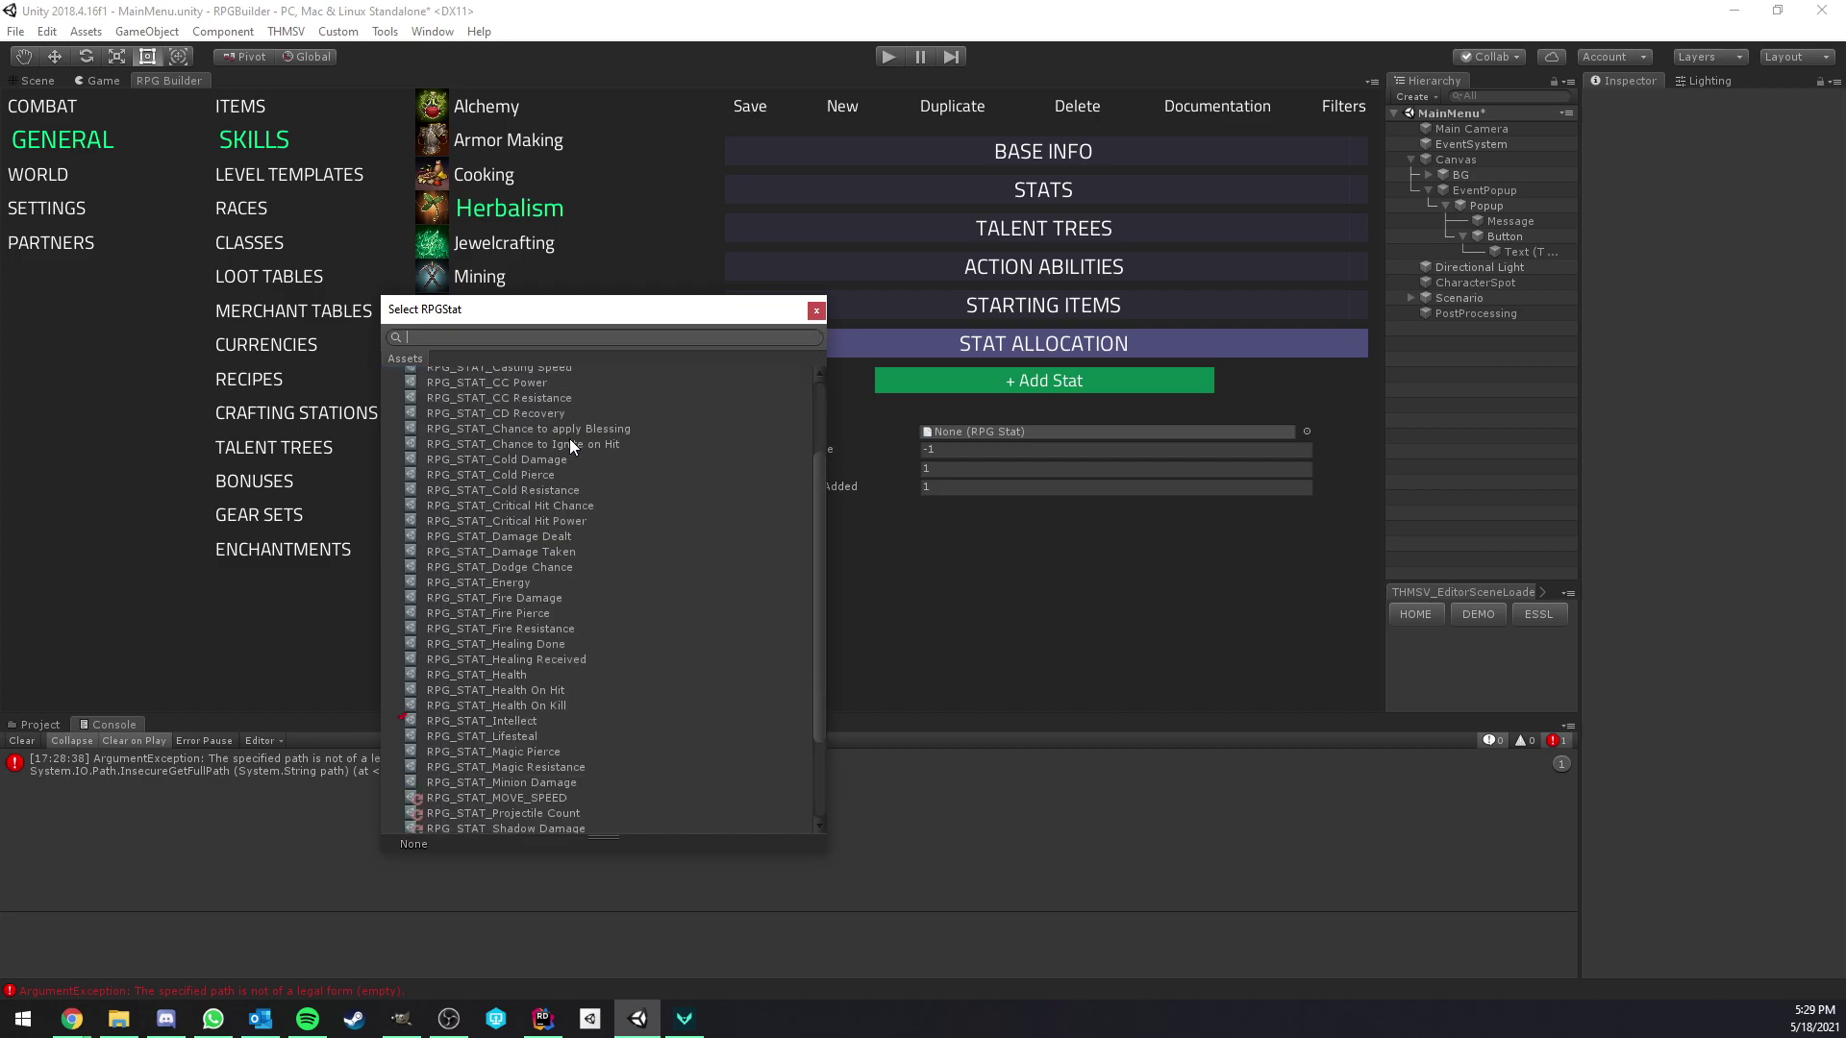
pyautogui.scroll(-1, 550, 572)
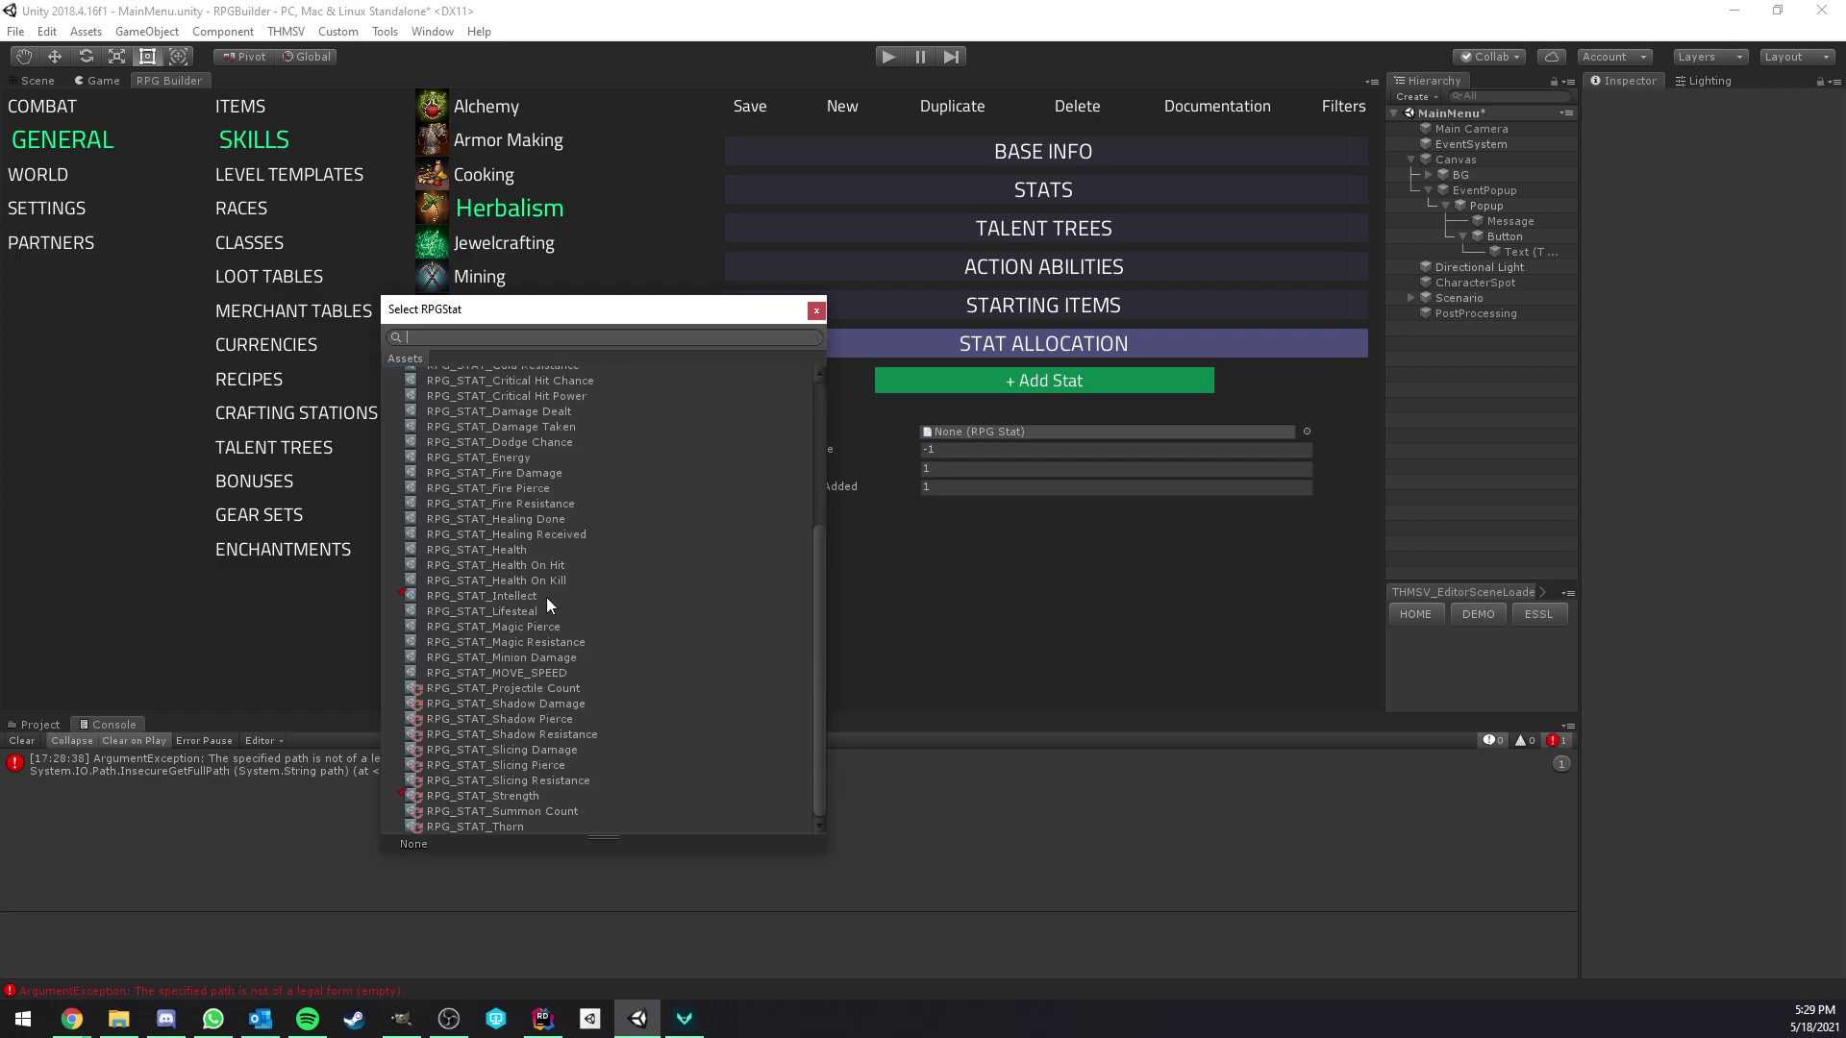
pyautogui.doubleClick(537, 672)
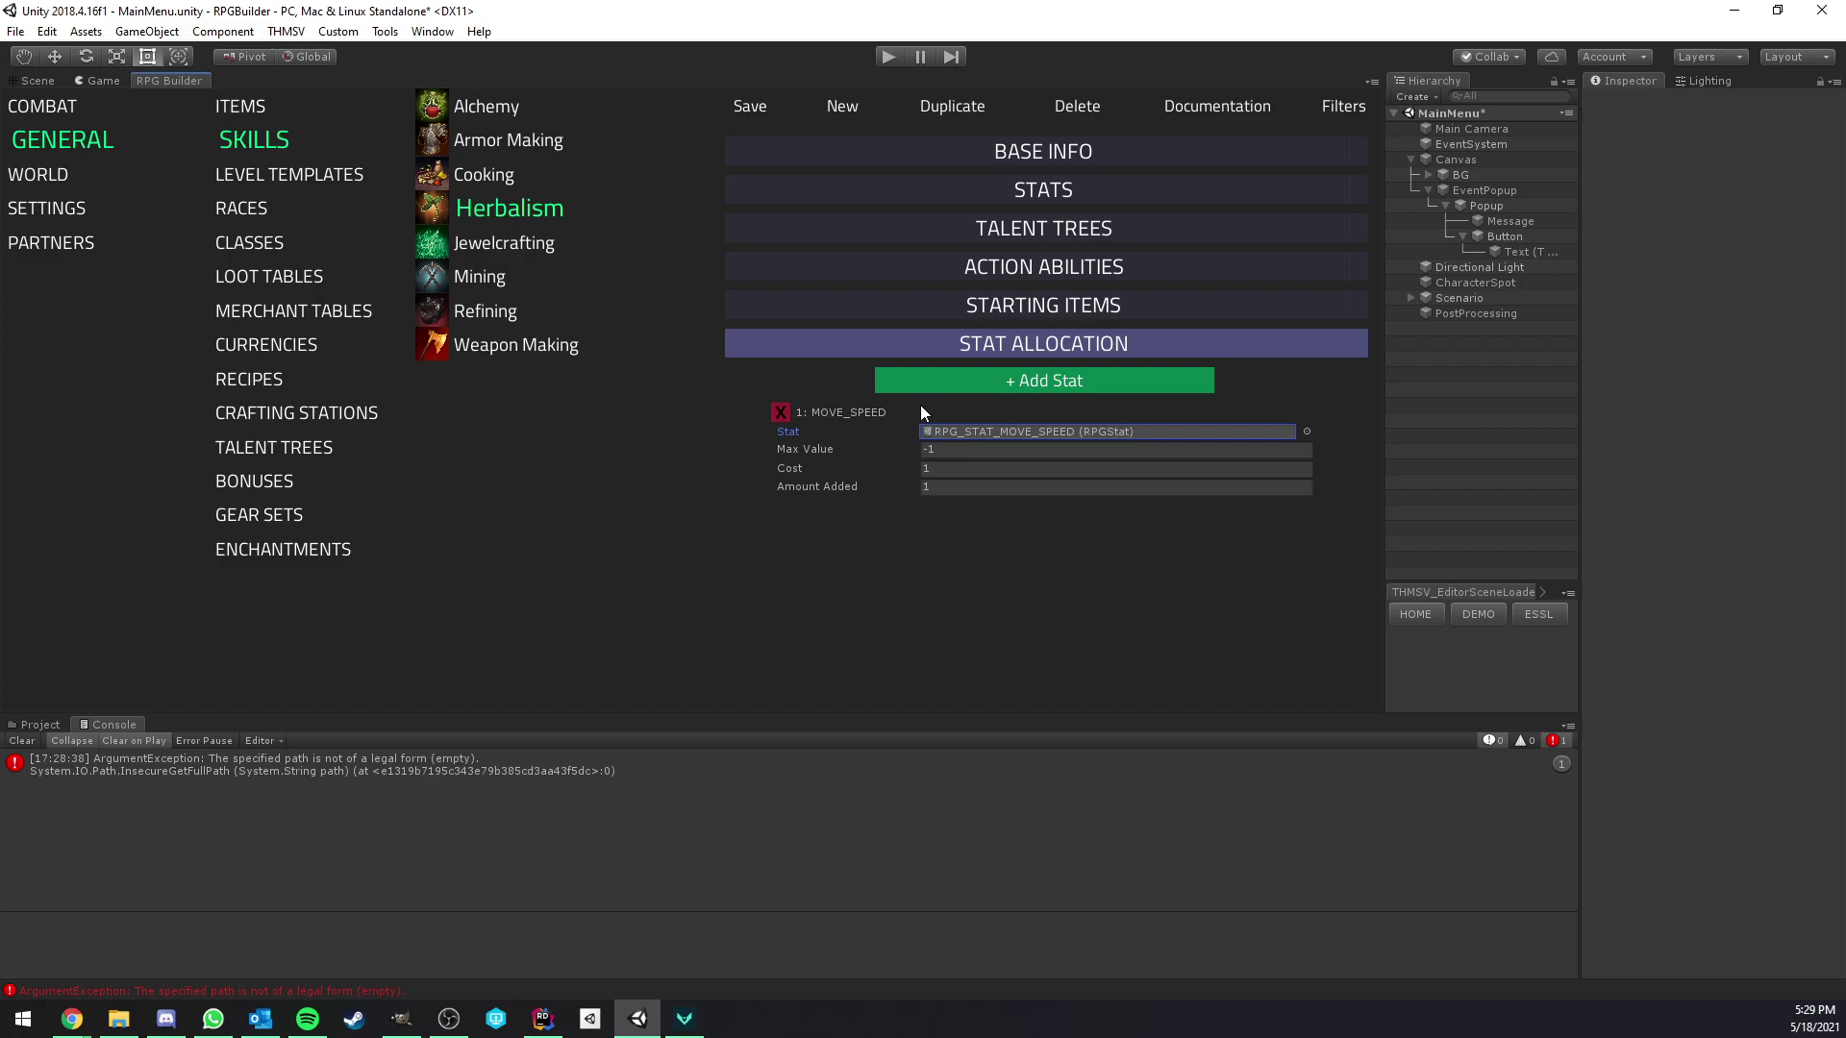
pyautogui.click(763, 108)
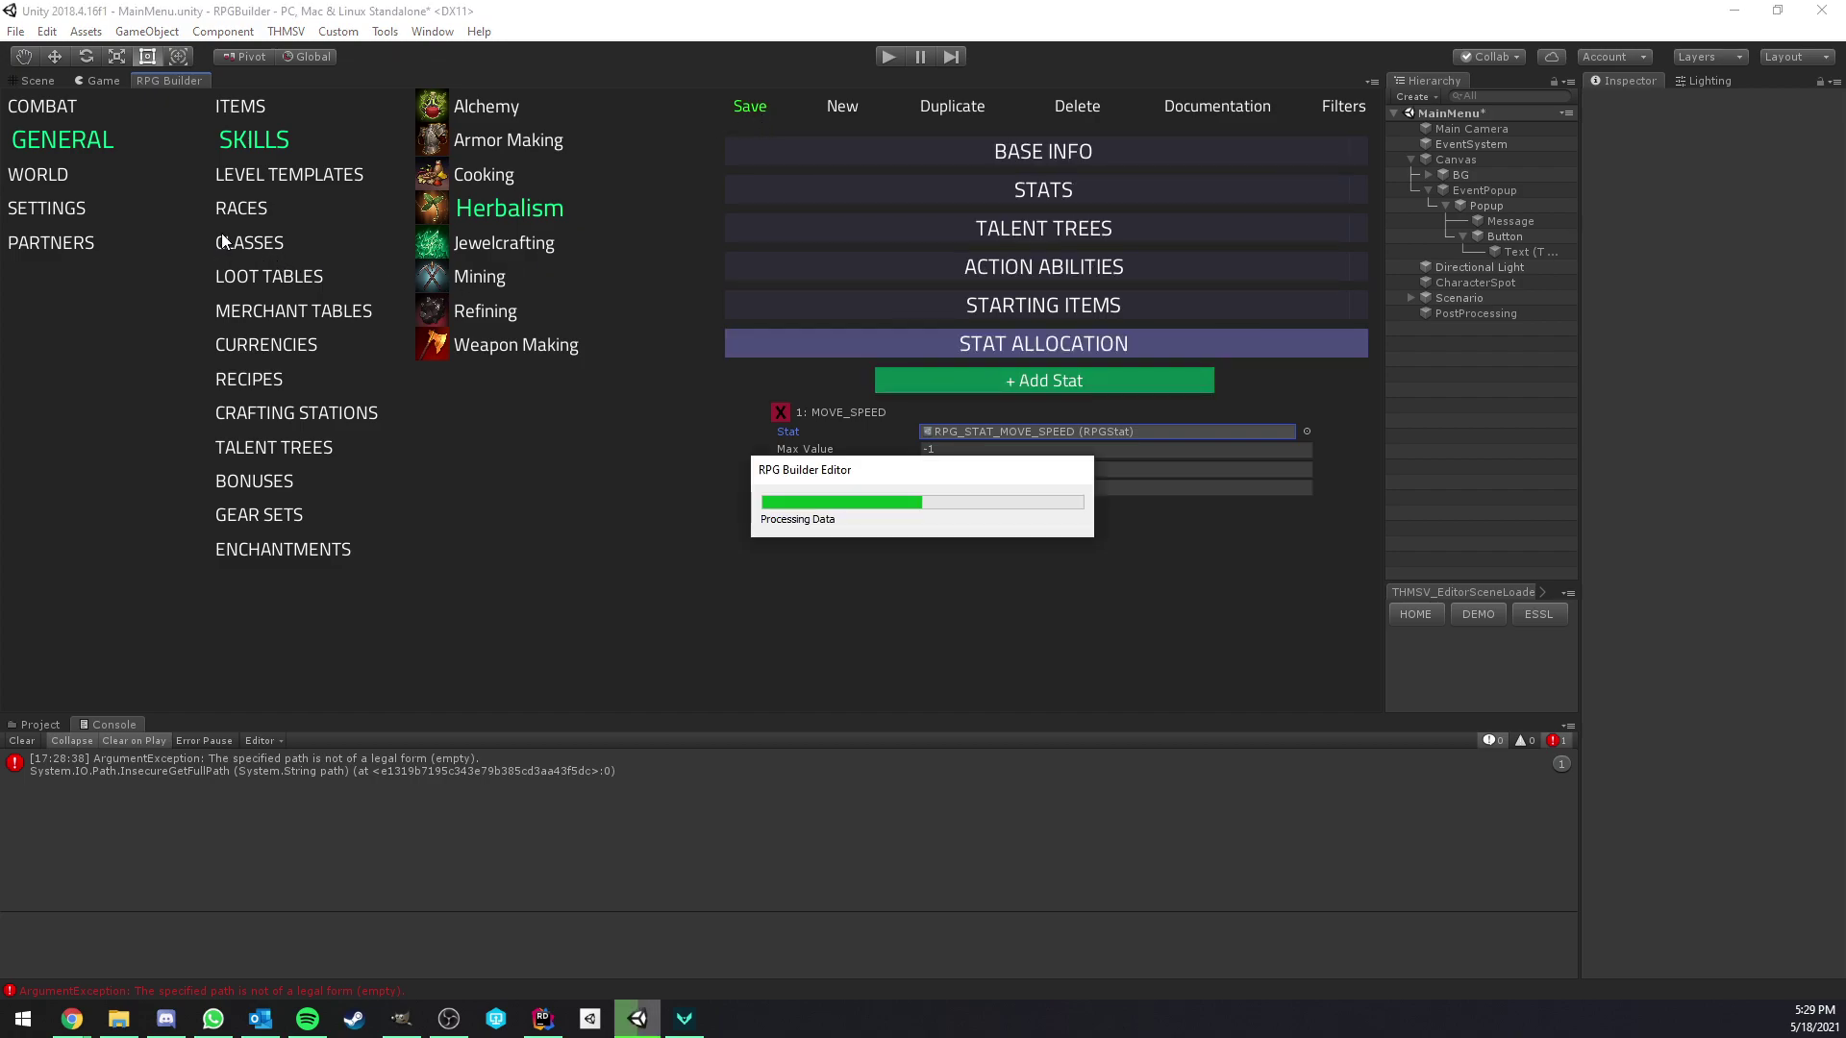
# - Run the game, open the saved character list and select the Teststats character
pyautogui.click(112, 82)
pyautogui.click(877, 59)
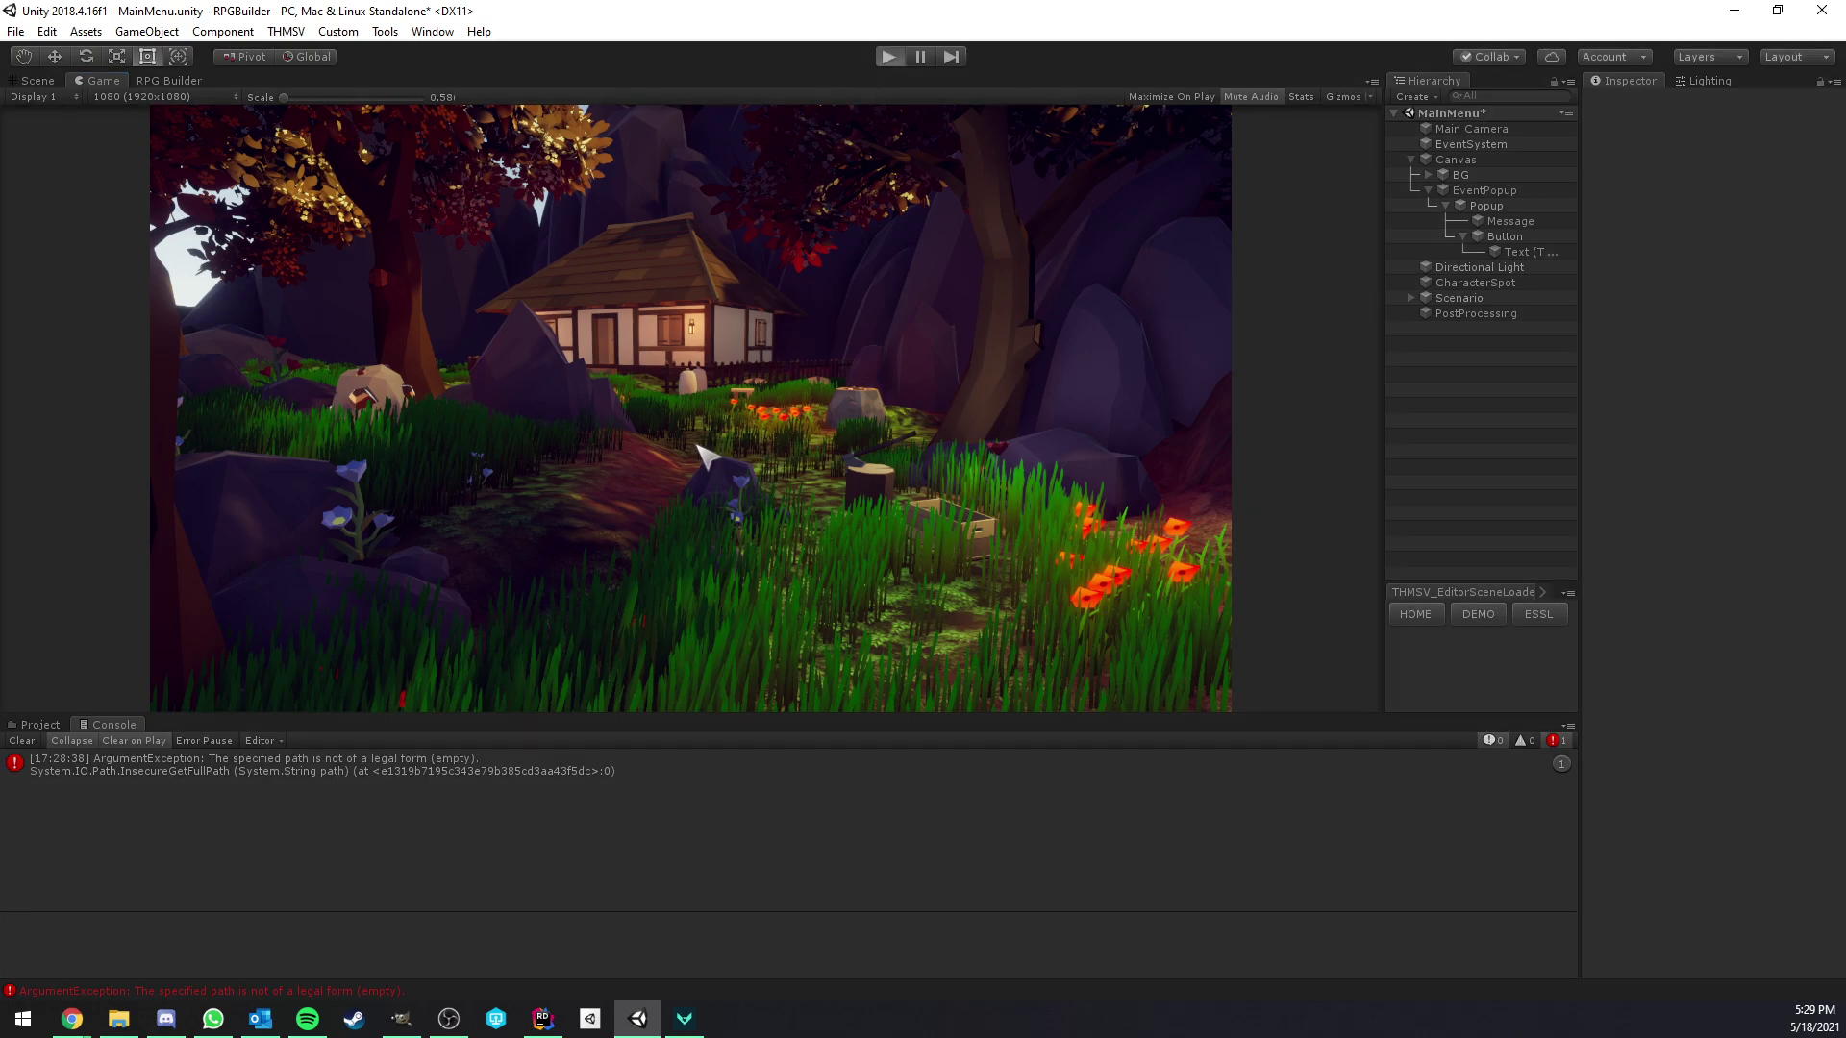
pyautogui.click(689, 486)
pyautogui.click(306, 346)
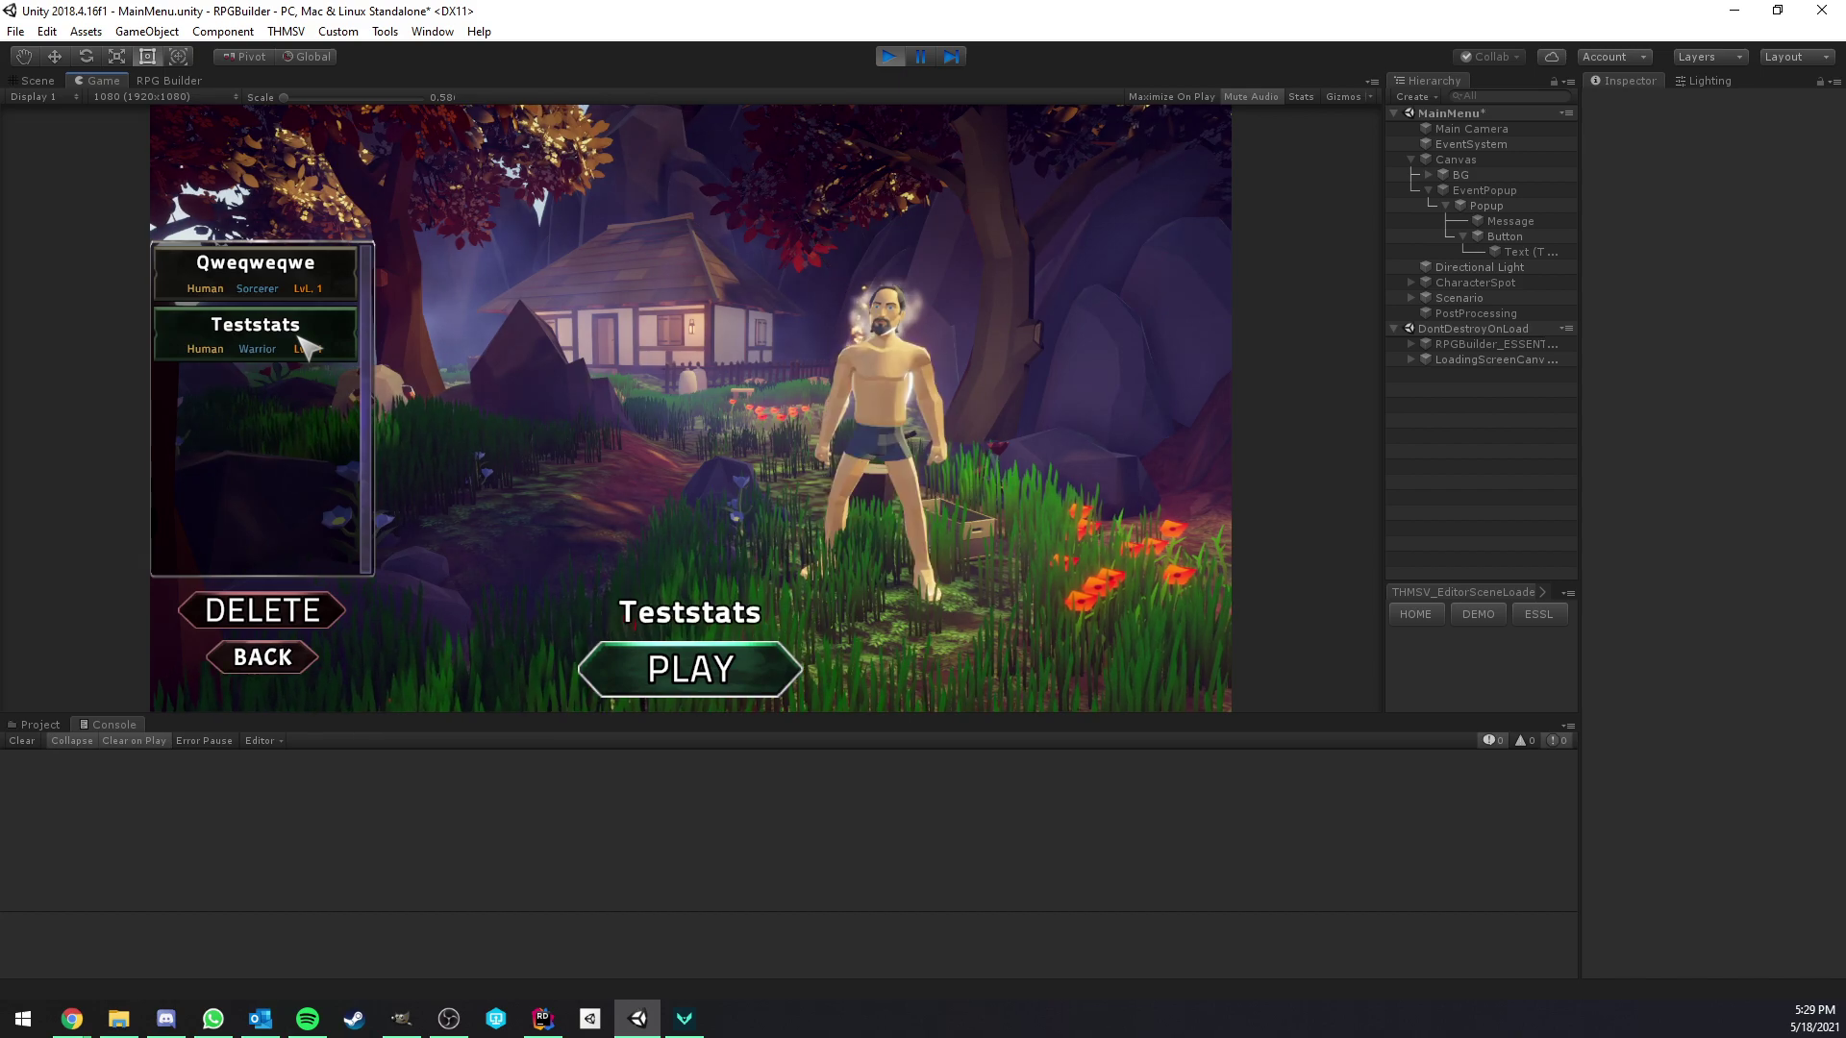
pyautogui.click(279, 274)
pyautogui.click(308, 330)
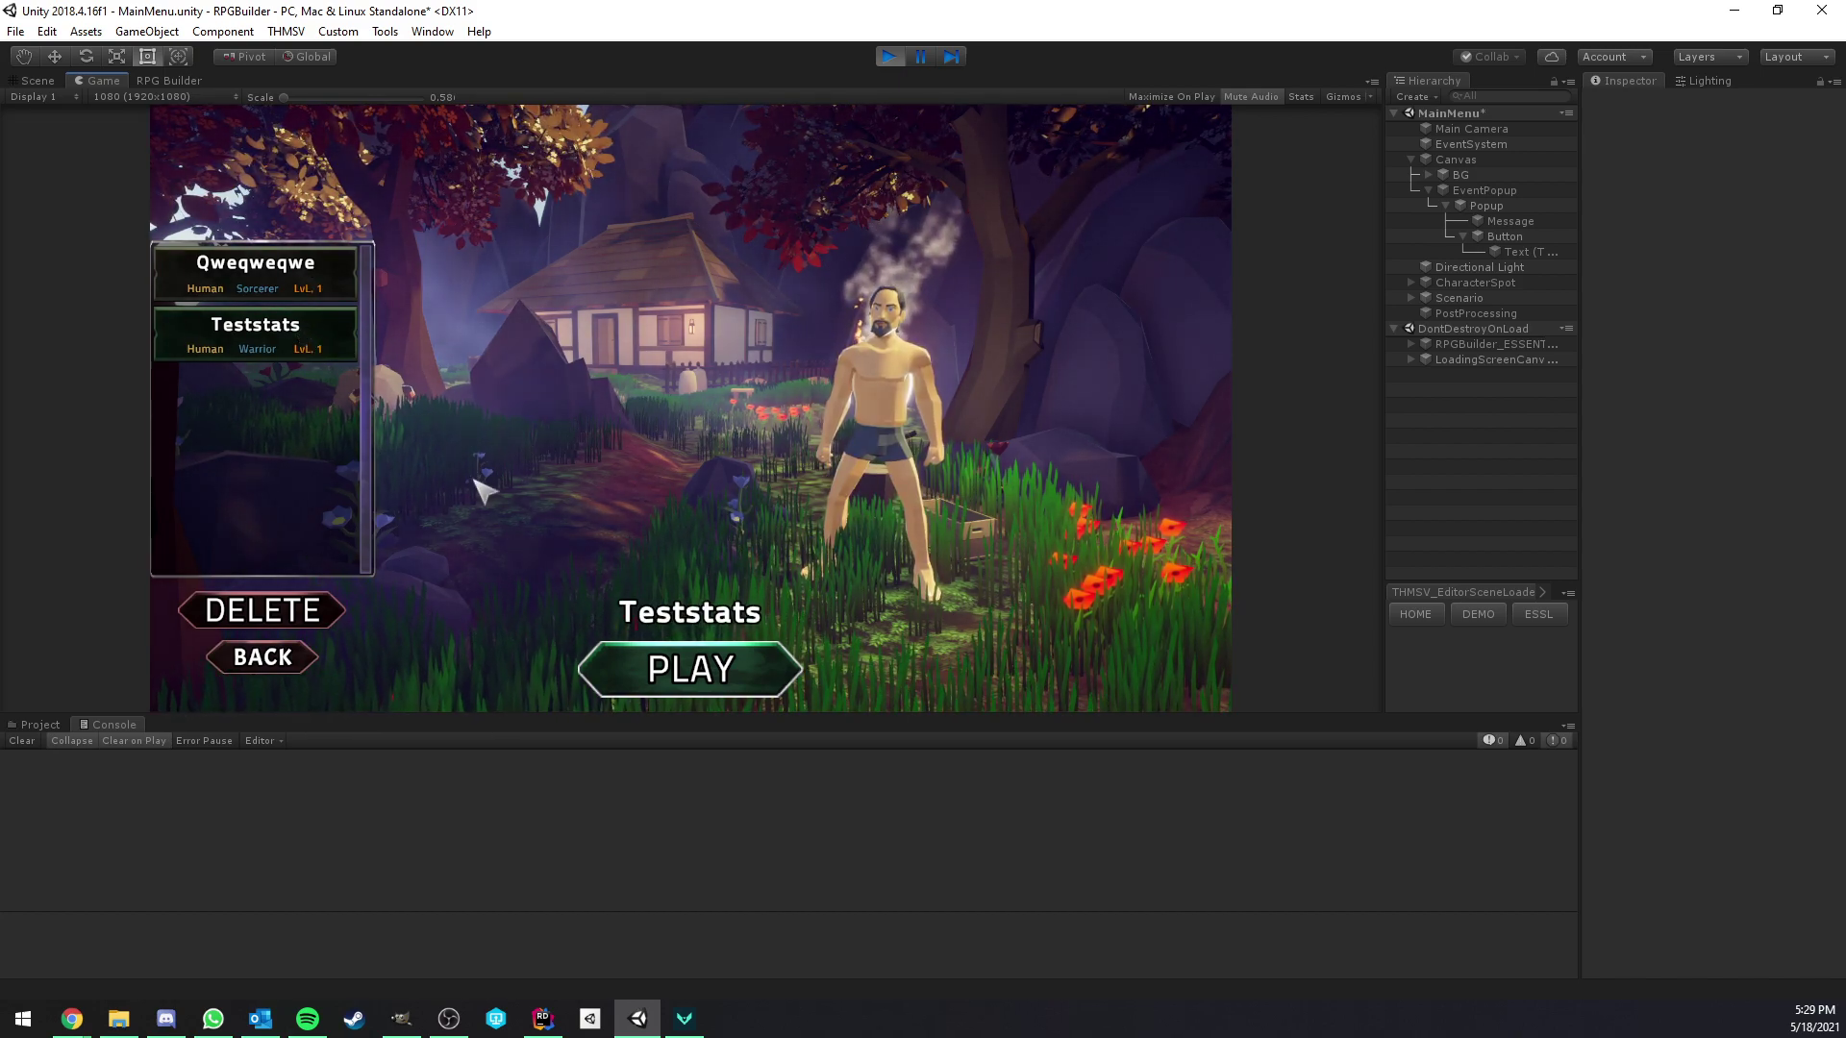
# - Enter the game world with the Teststats character and open its stat allocation window
pyautogui.click(647, 667)
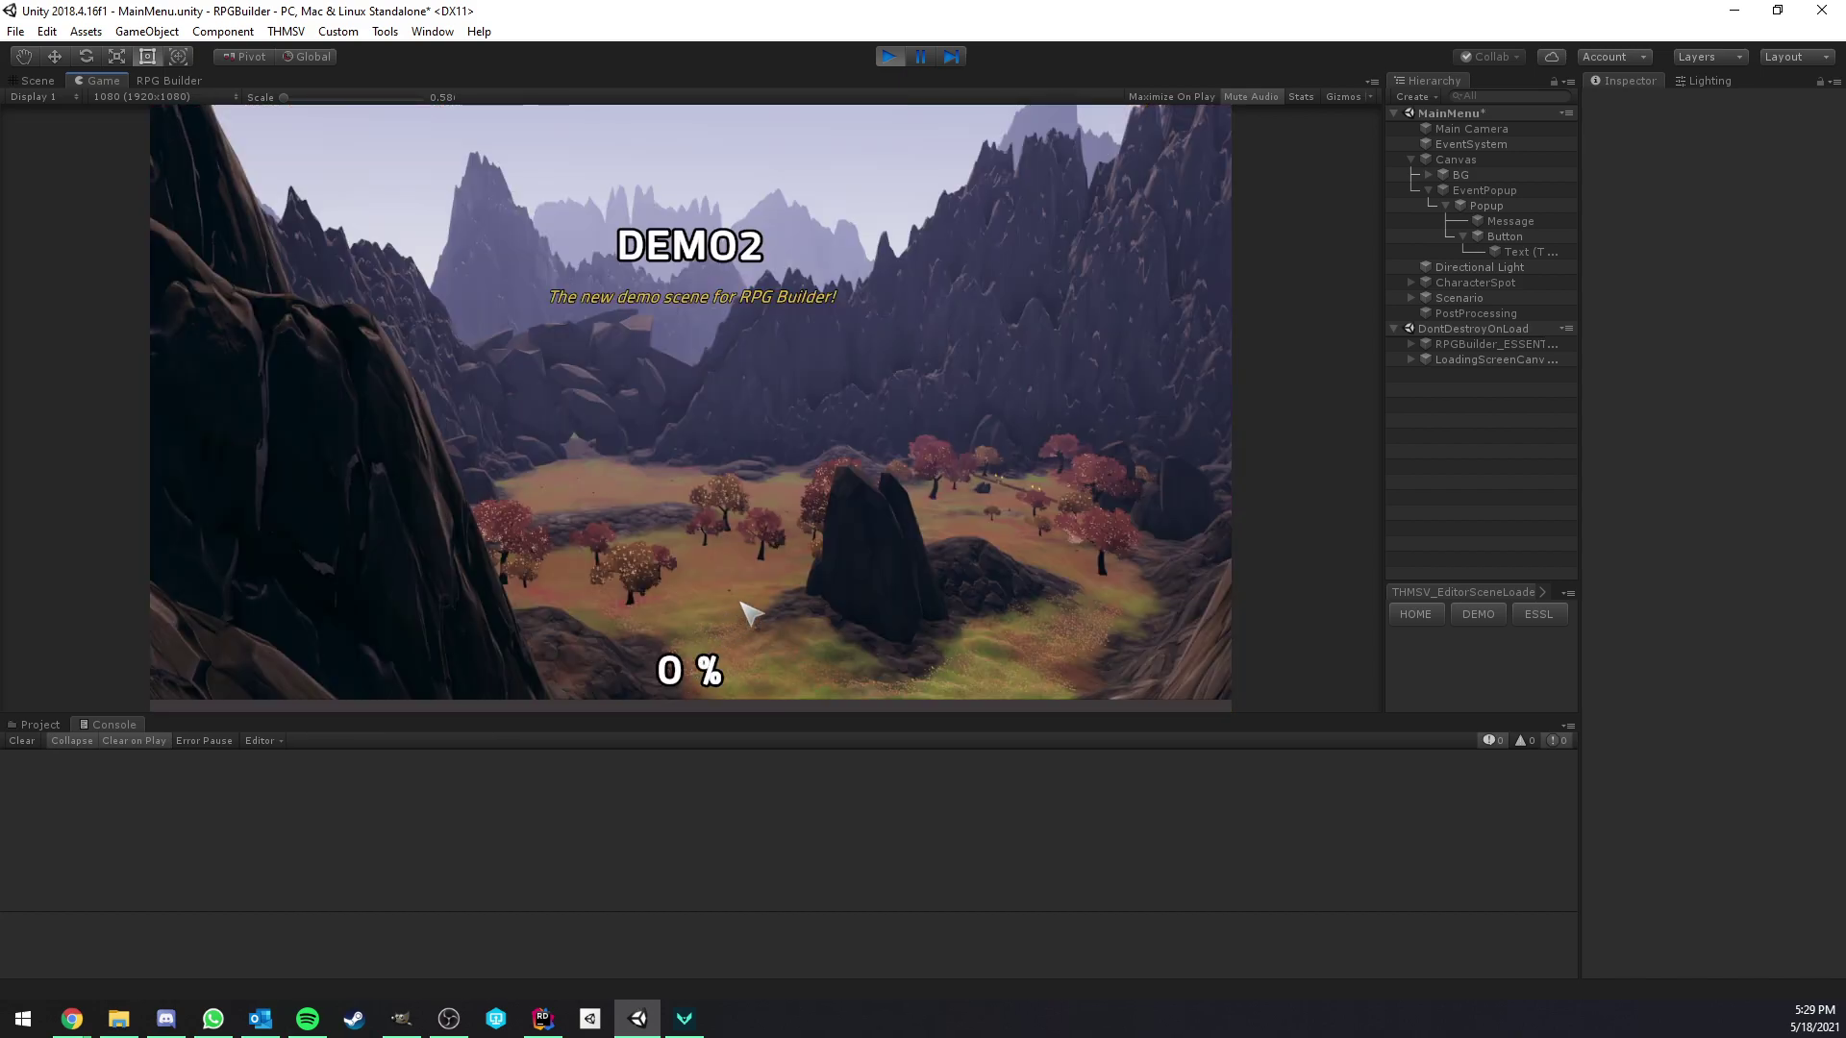
pyautogui.click(813, 567)
pyautogui.click(1183, 696)
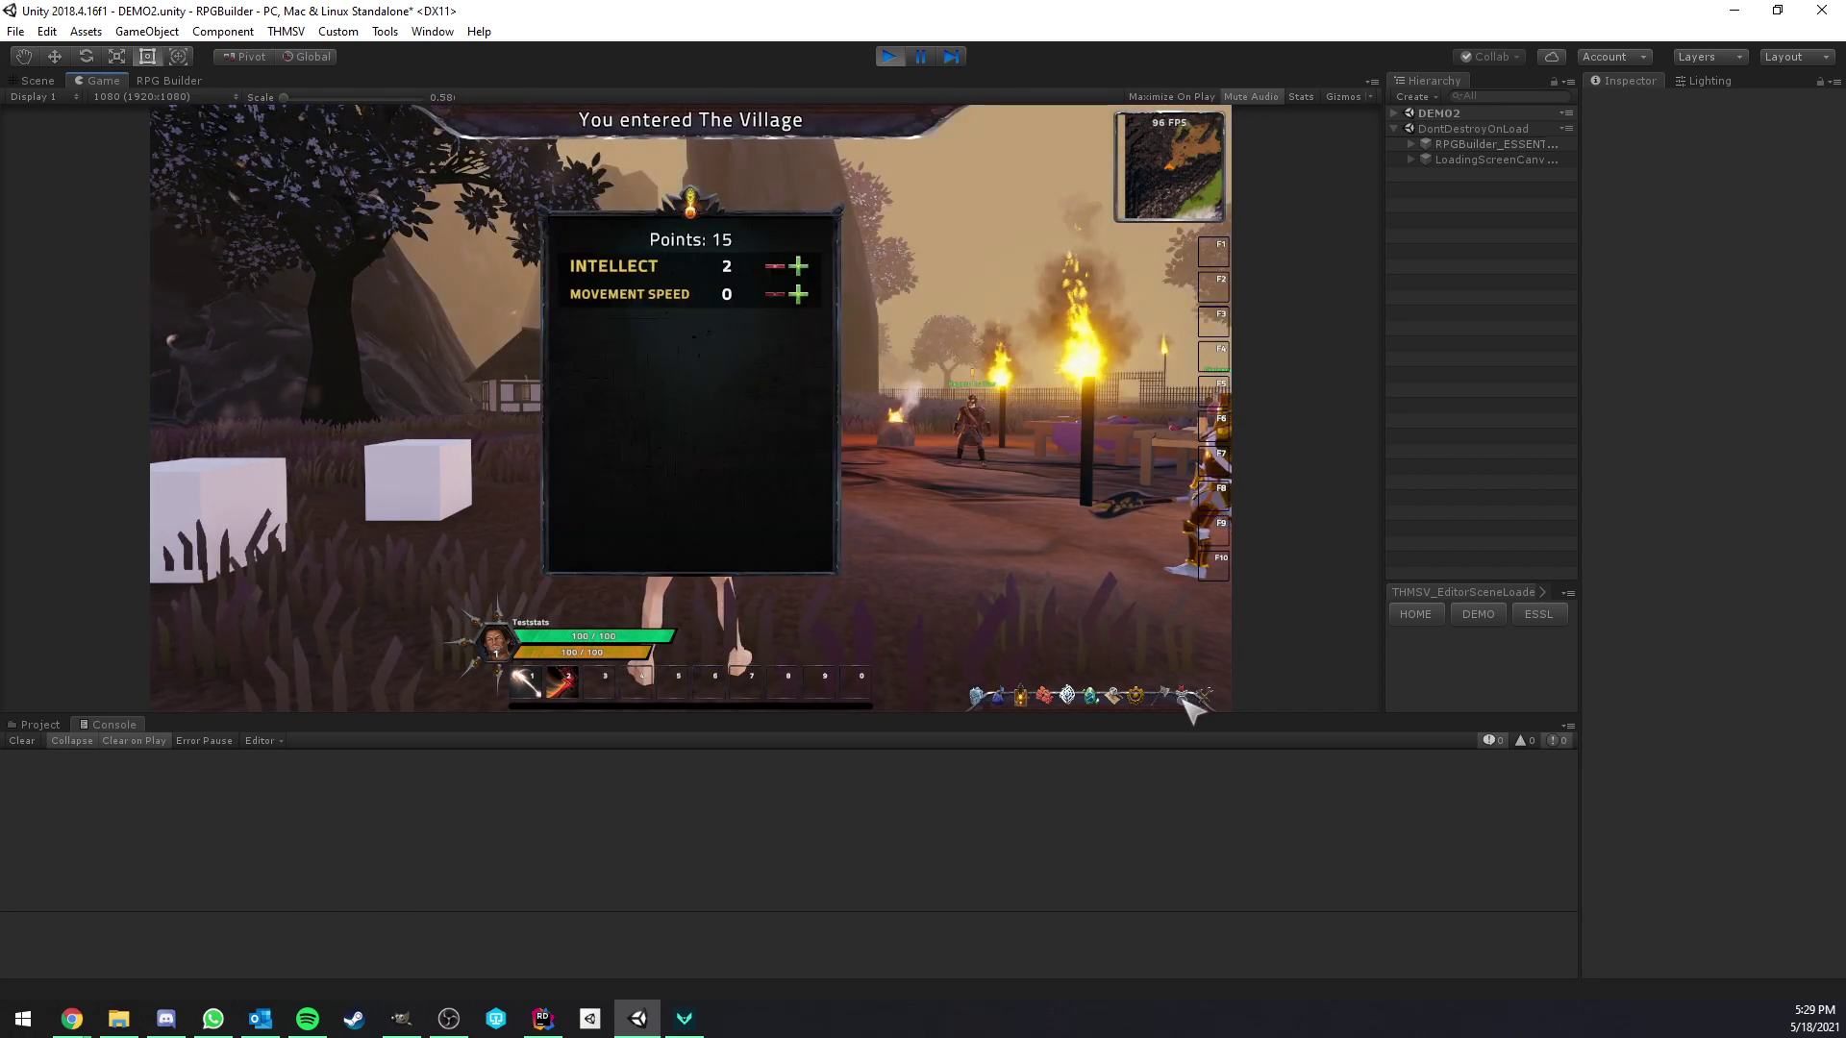
pyautogui.moveTo(798, 294); pyautogui.dragTo(465, 394, button='right')
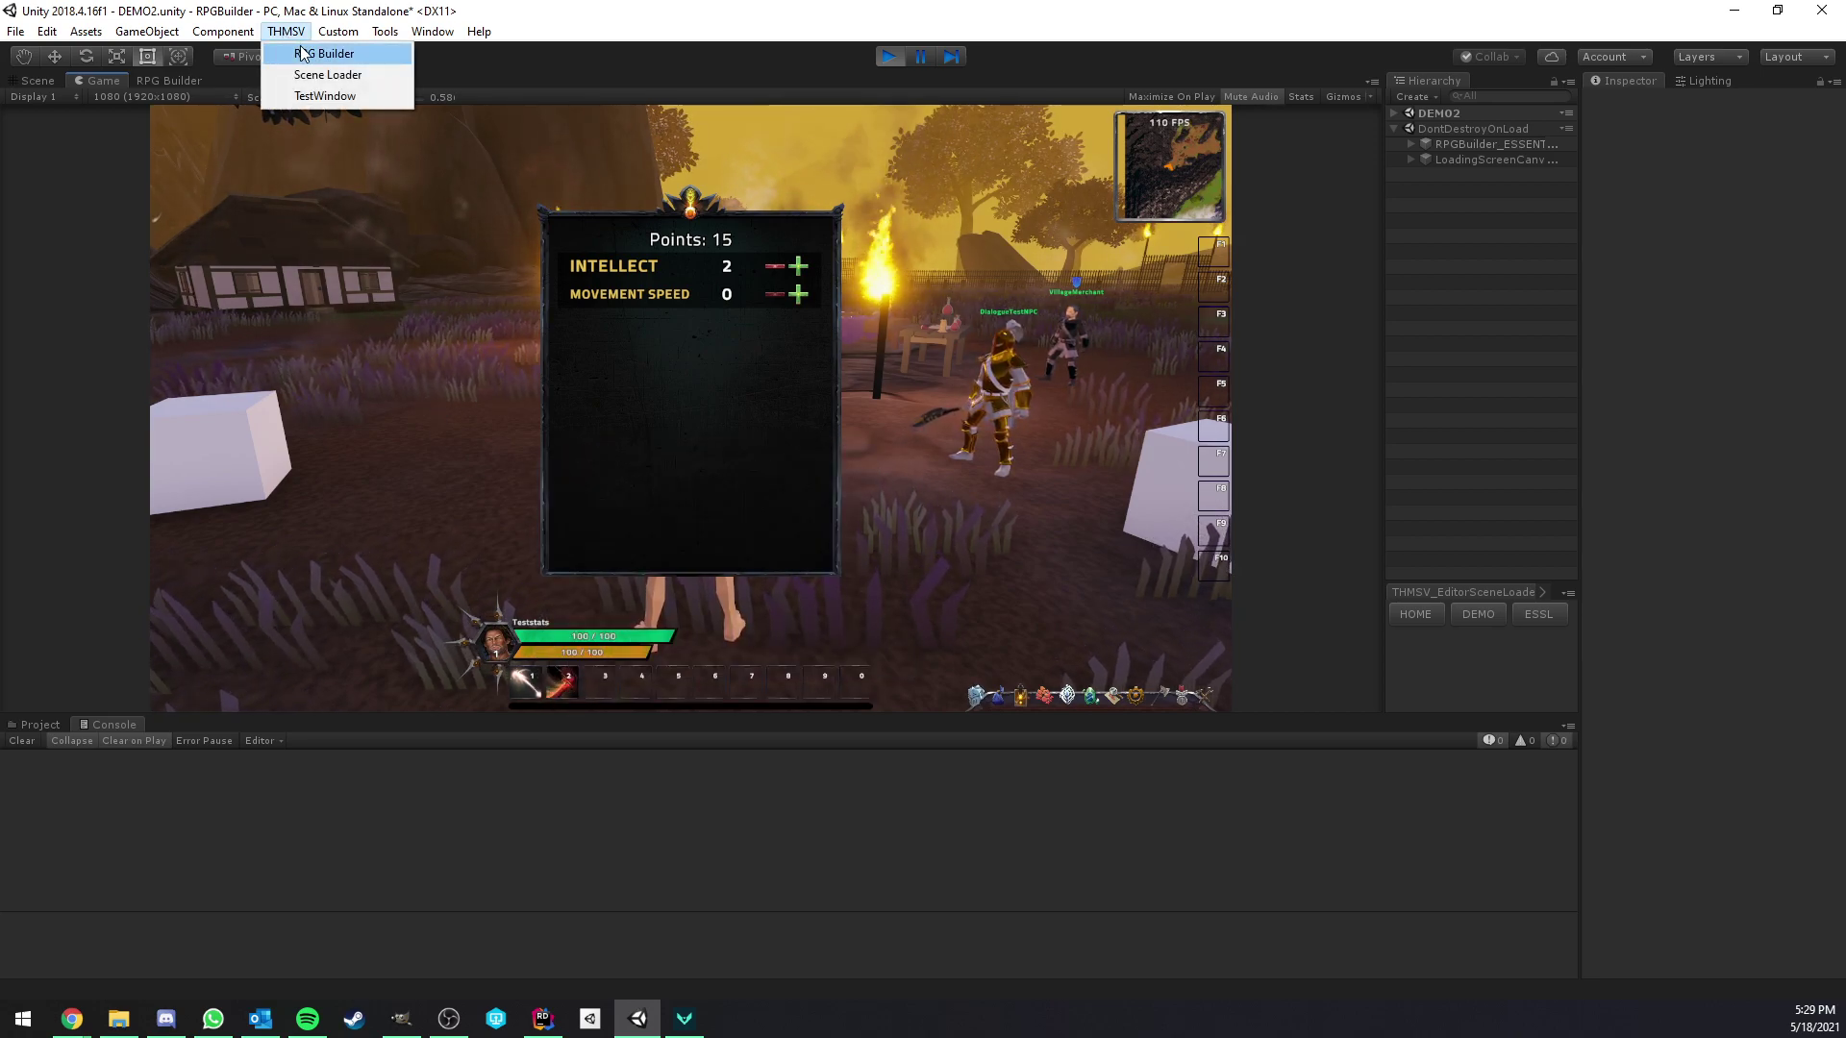
# - Spend all of the Teststats character's remaining points on Movement Speed, raising it to 20, and stop the game
pyautogui.click(798, 295)
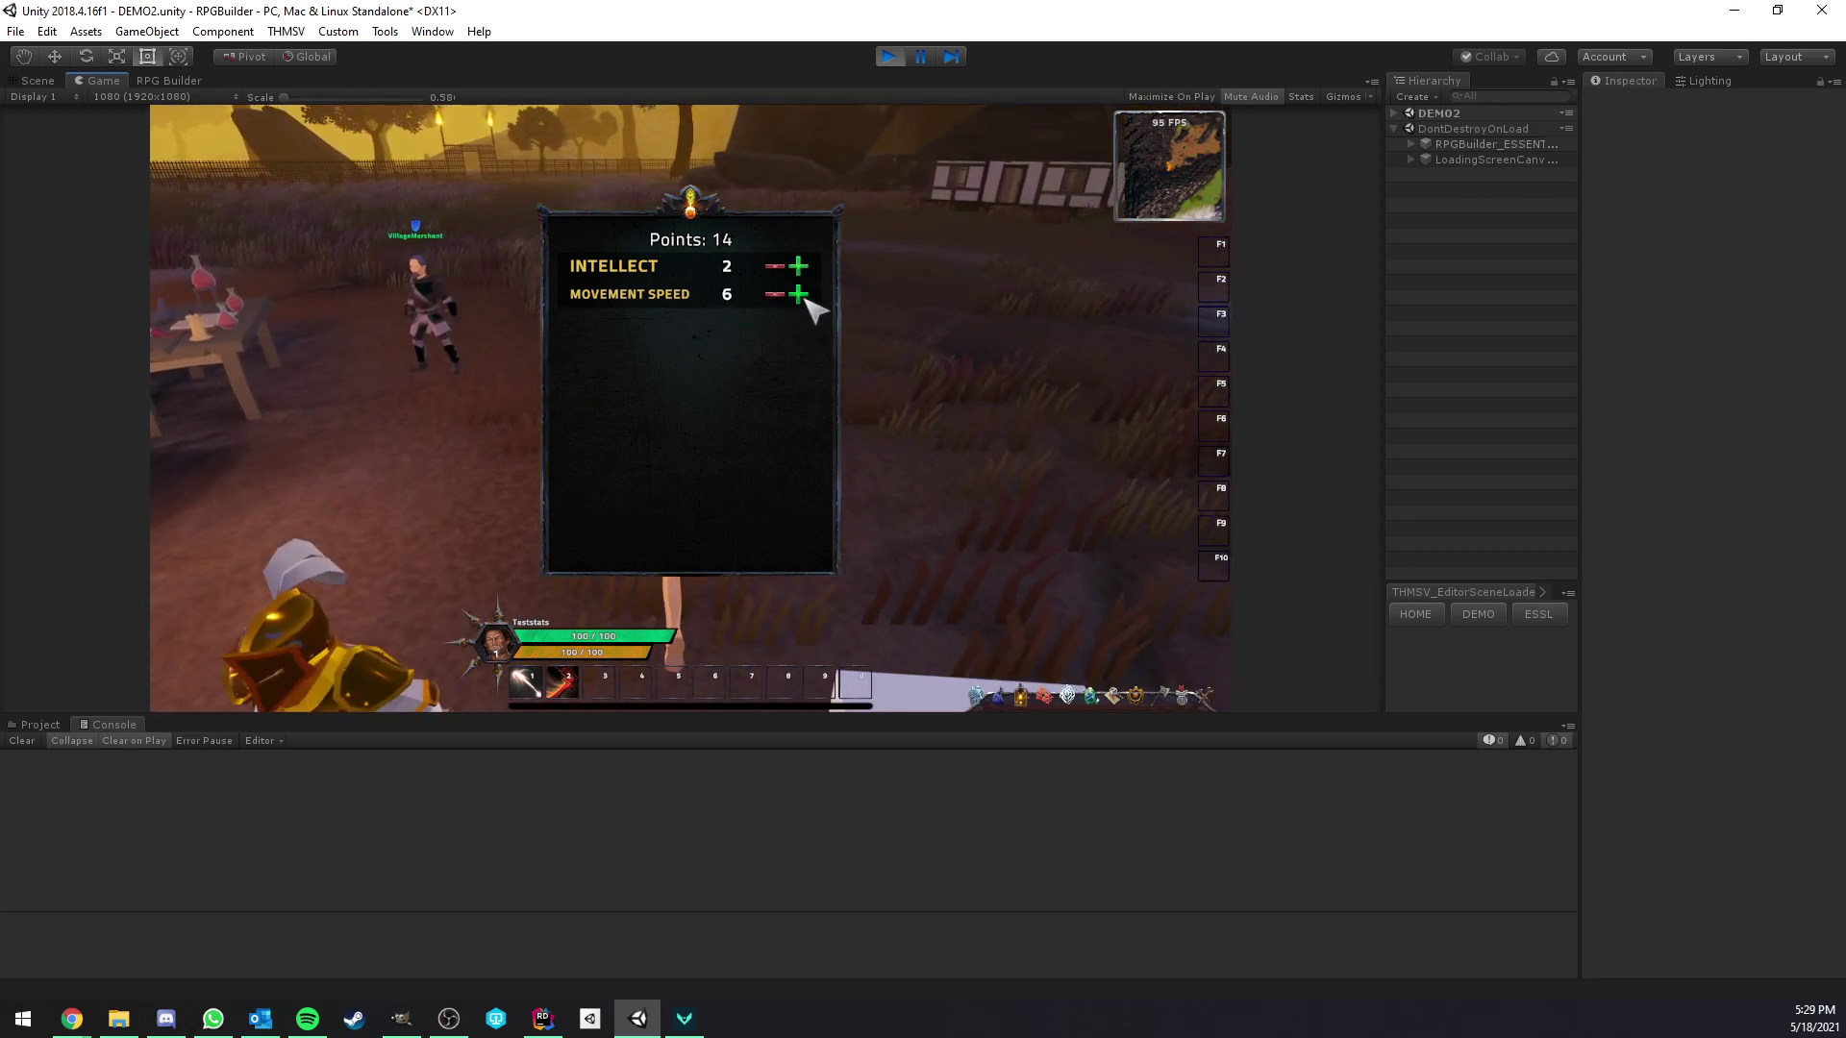
pyautogui.doubleClick(798, 294)
pyautogui.tripleClick(798, 295)
pyautogui.tripleClick(798, 294)
pyautogui.tripleClick(798, 294)
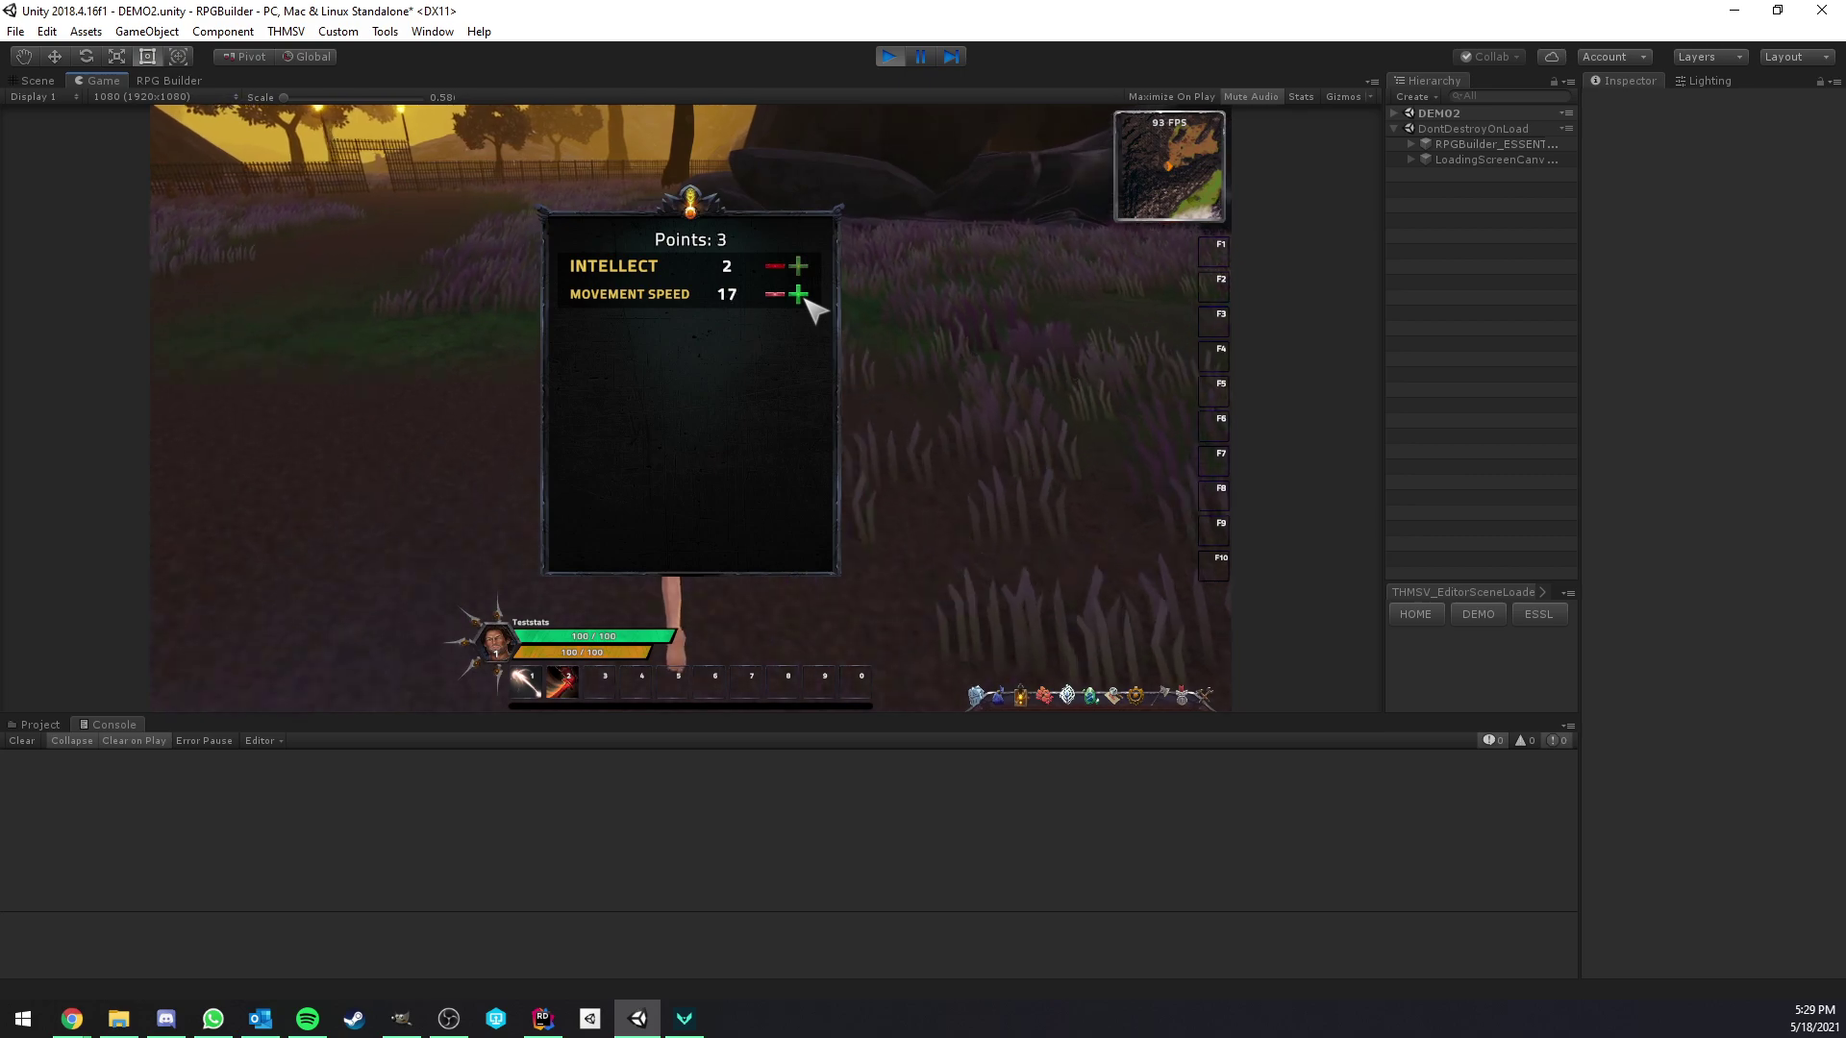
pyautogui.tripleClick(798, 294)
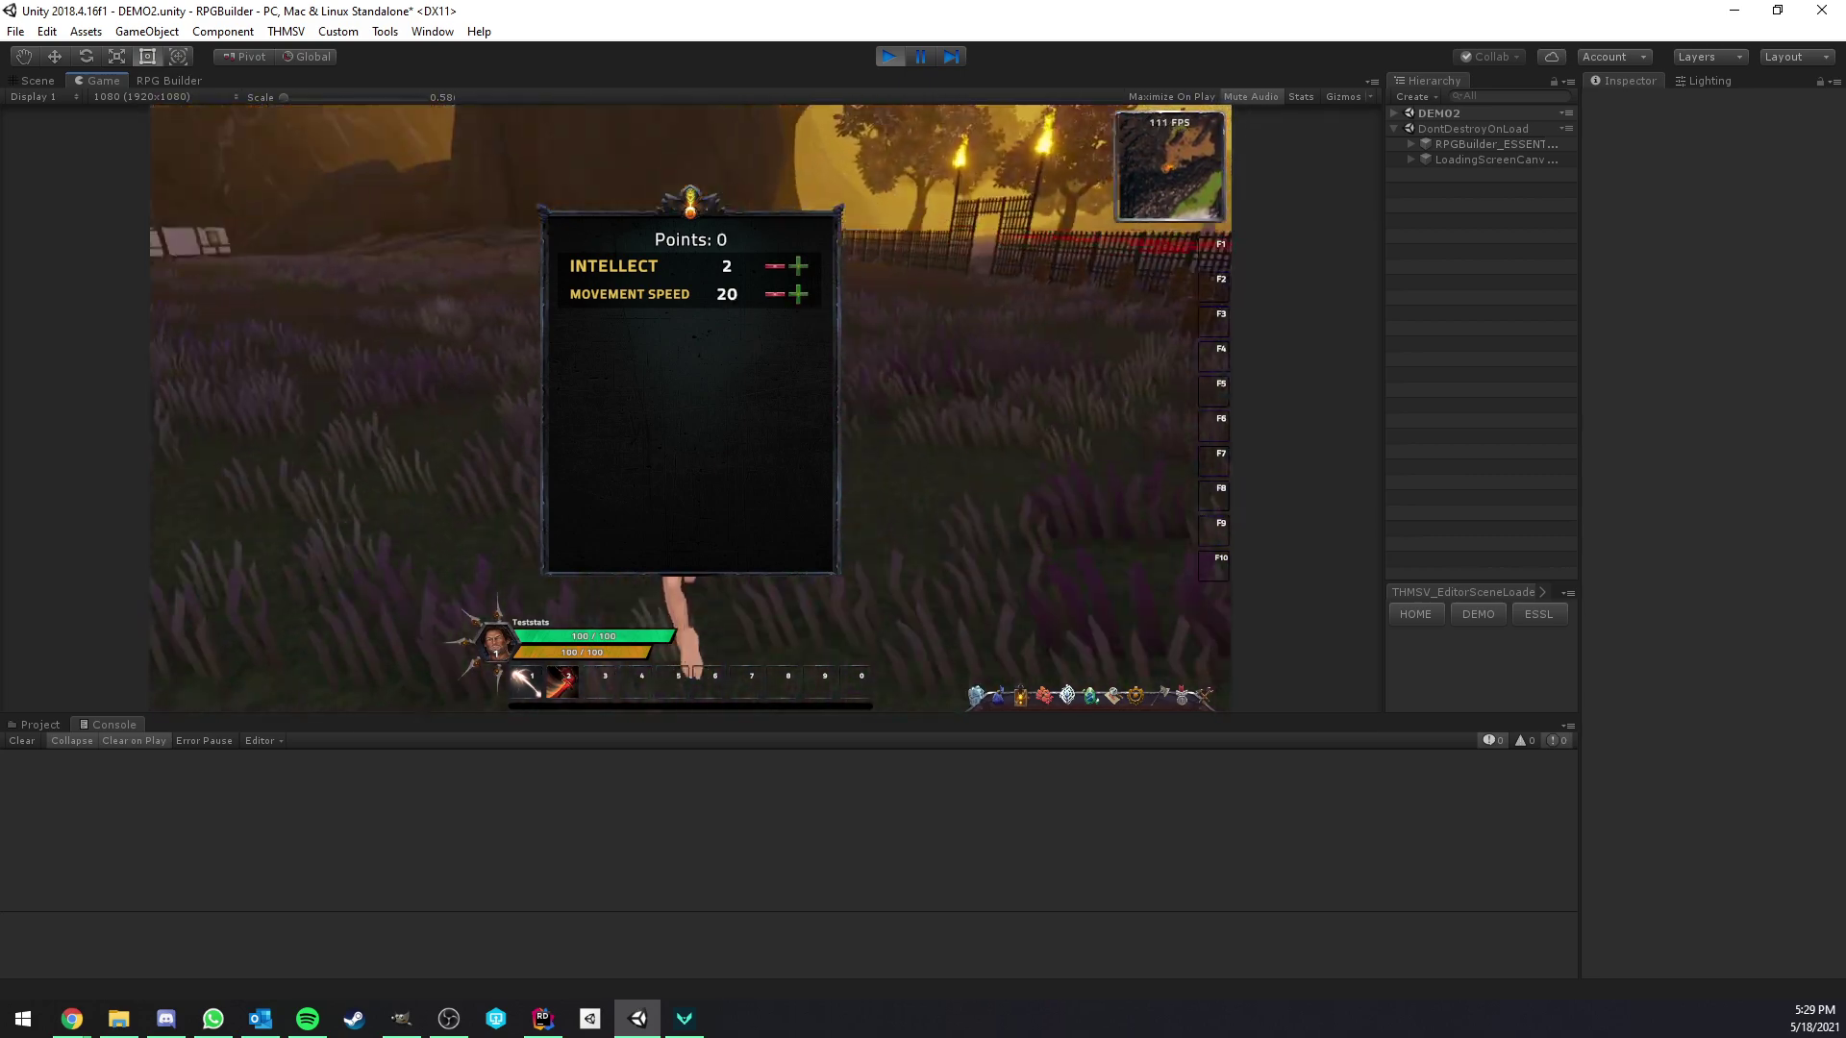
pyautogui.moveTo(914, 350); pyautogui.dragTo(630, 177, button='right')
pyautogui.press('Escape')
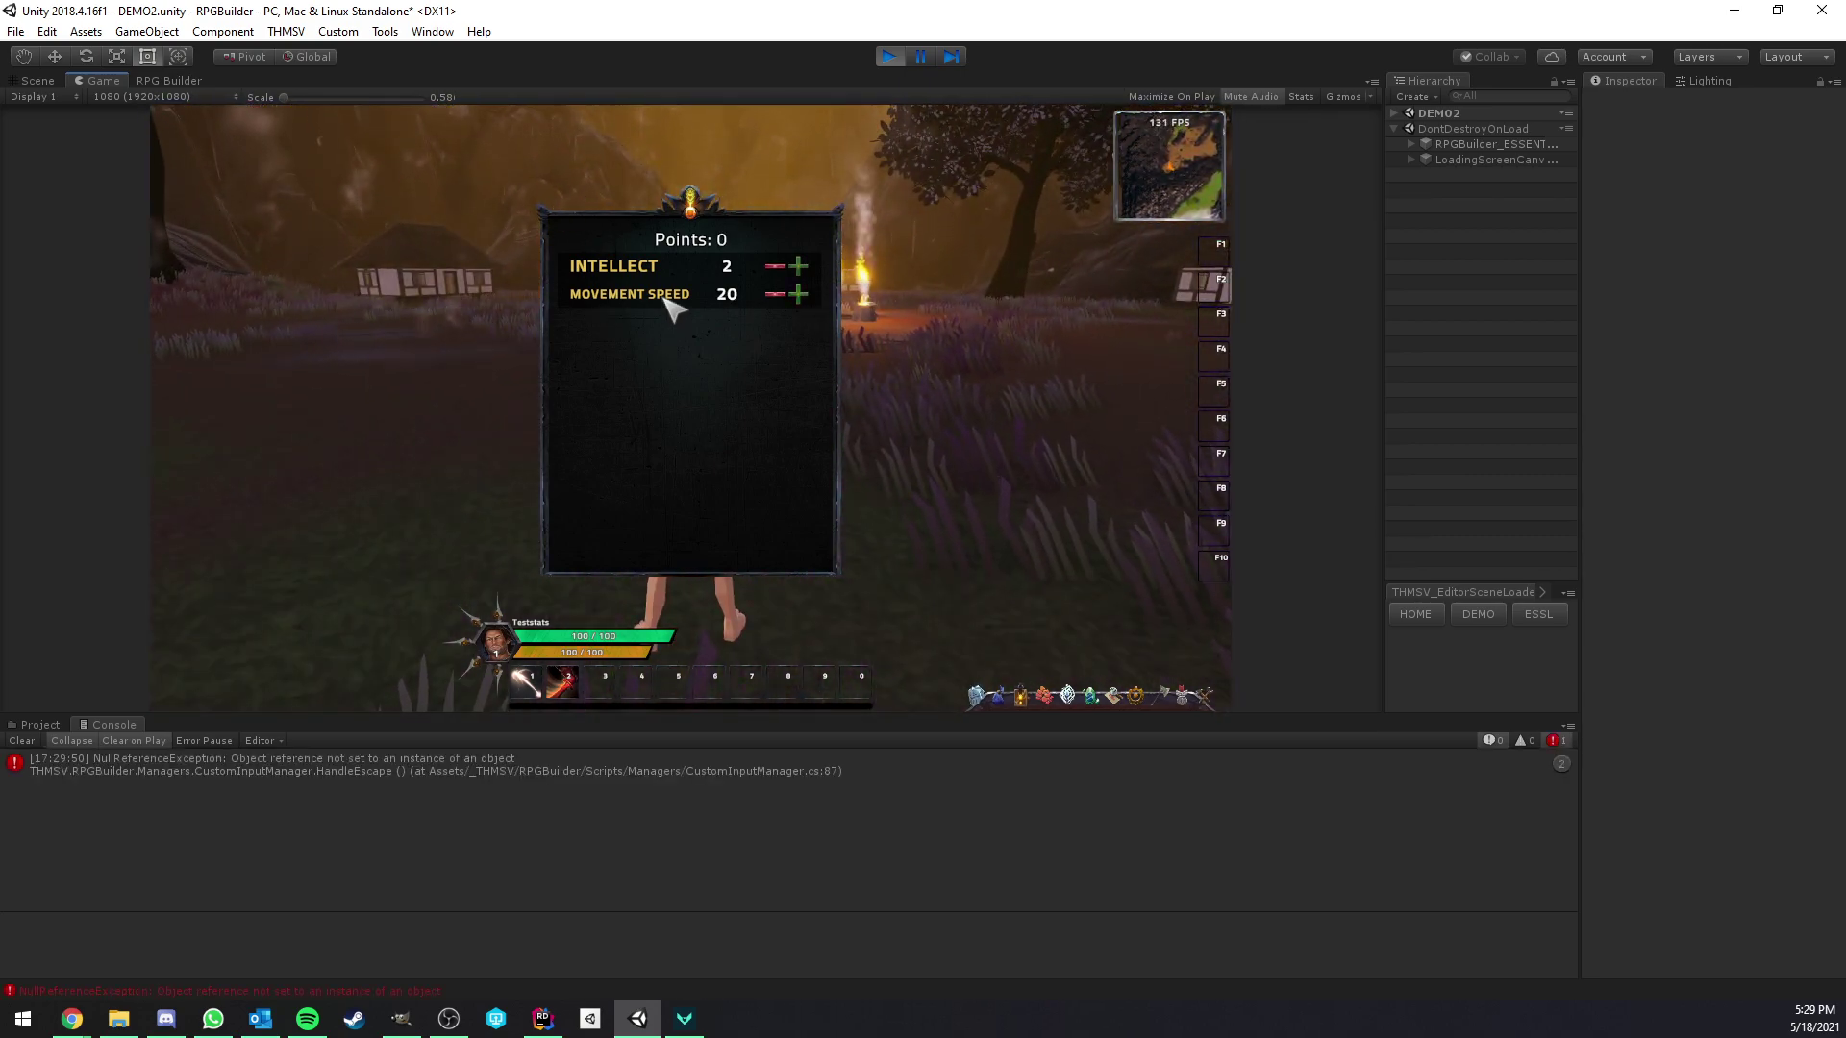
pyautogui.click(888, 56)
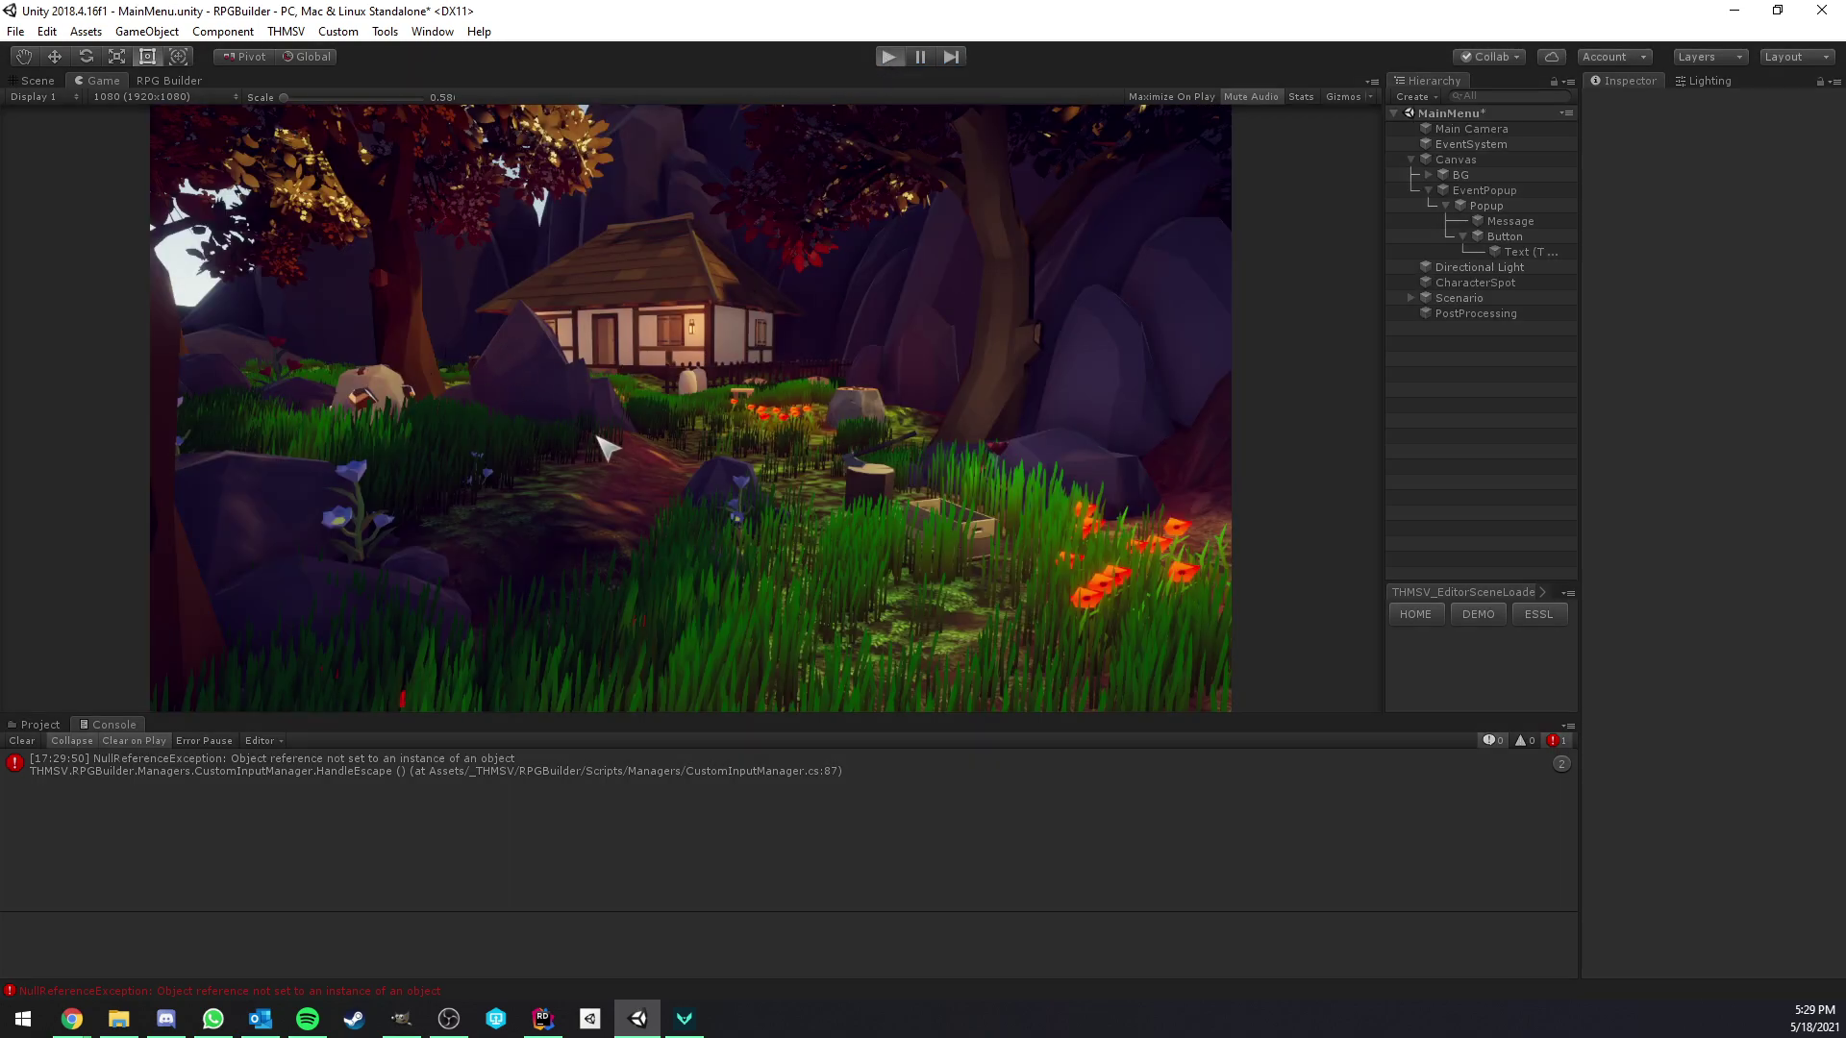
# - Run the game again, enter the world with the Sorcerer character and examine its stat allocation window
pyautogui.hotkey('ctrl', 'p')
pyautogui.click(712, 504)
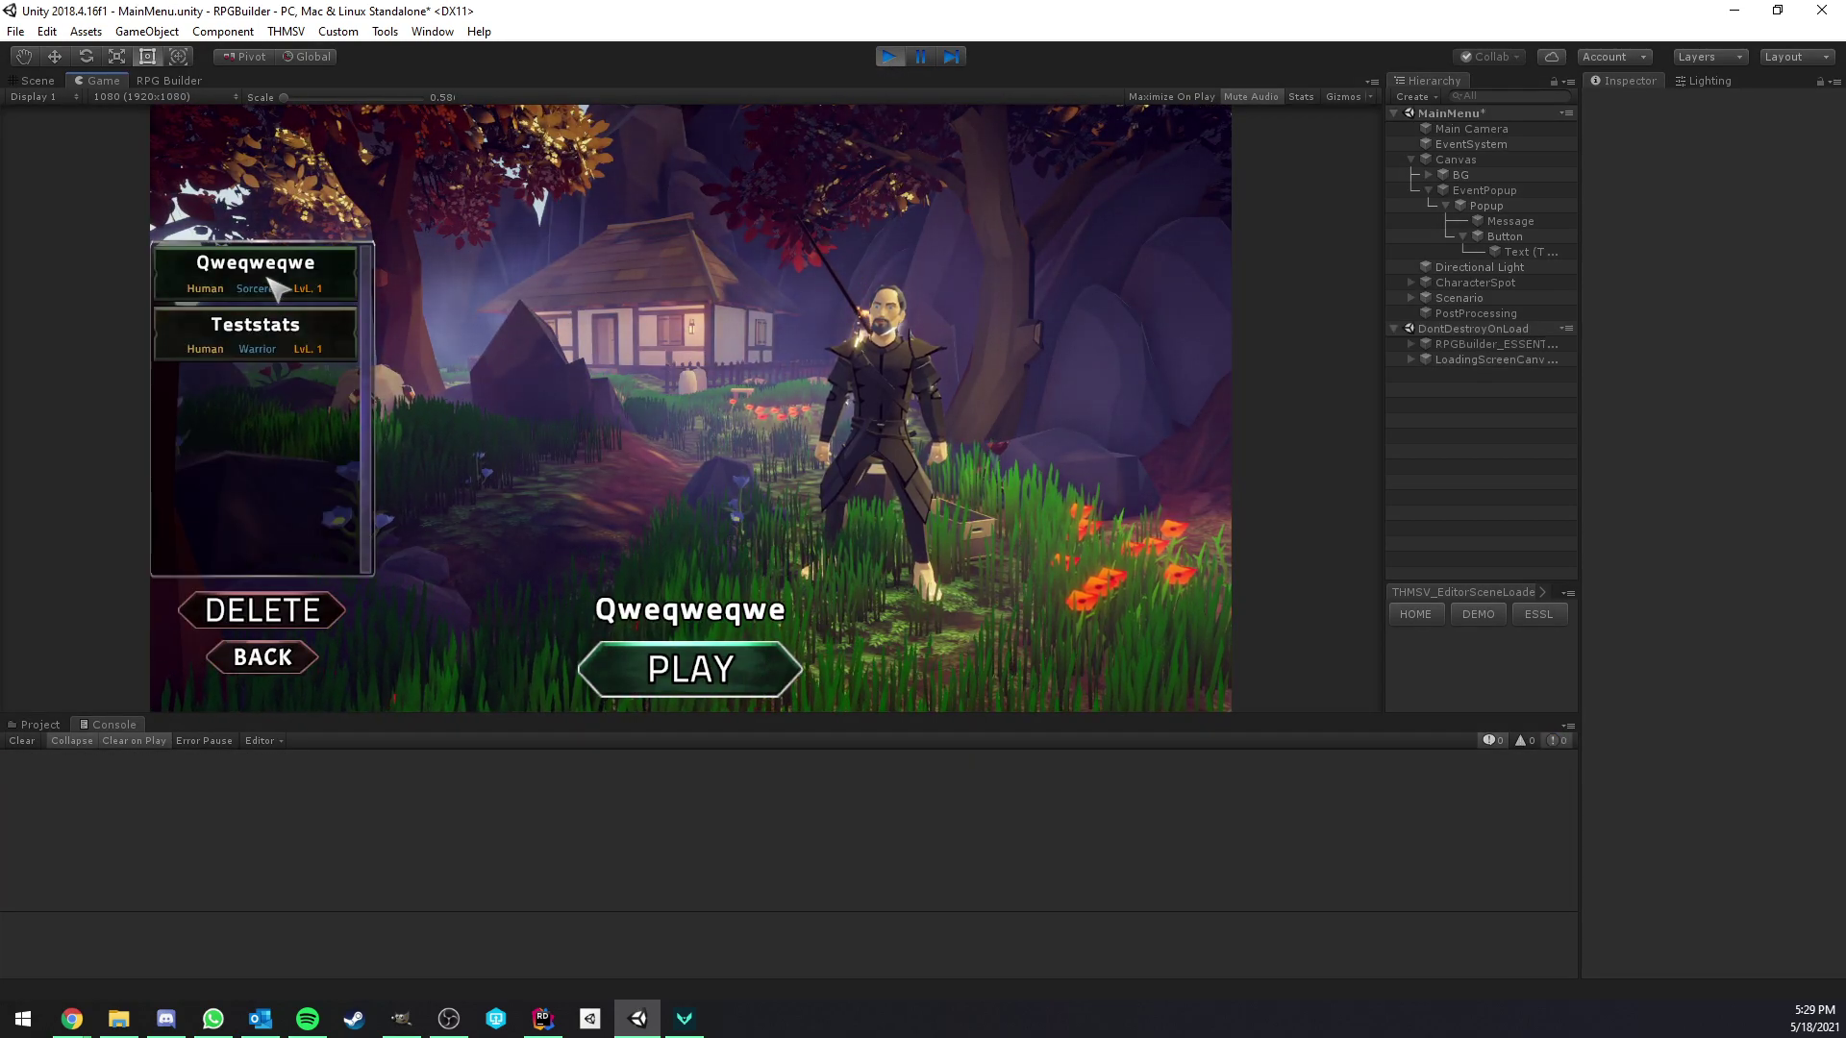
pyautogui.click(713, 677)
pyautogui.click(717, 515)
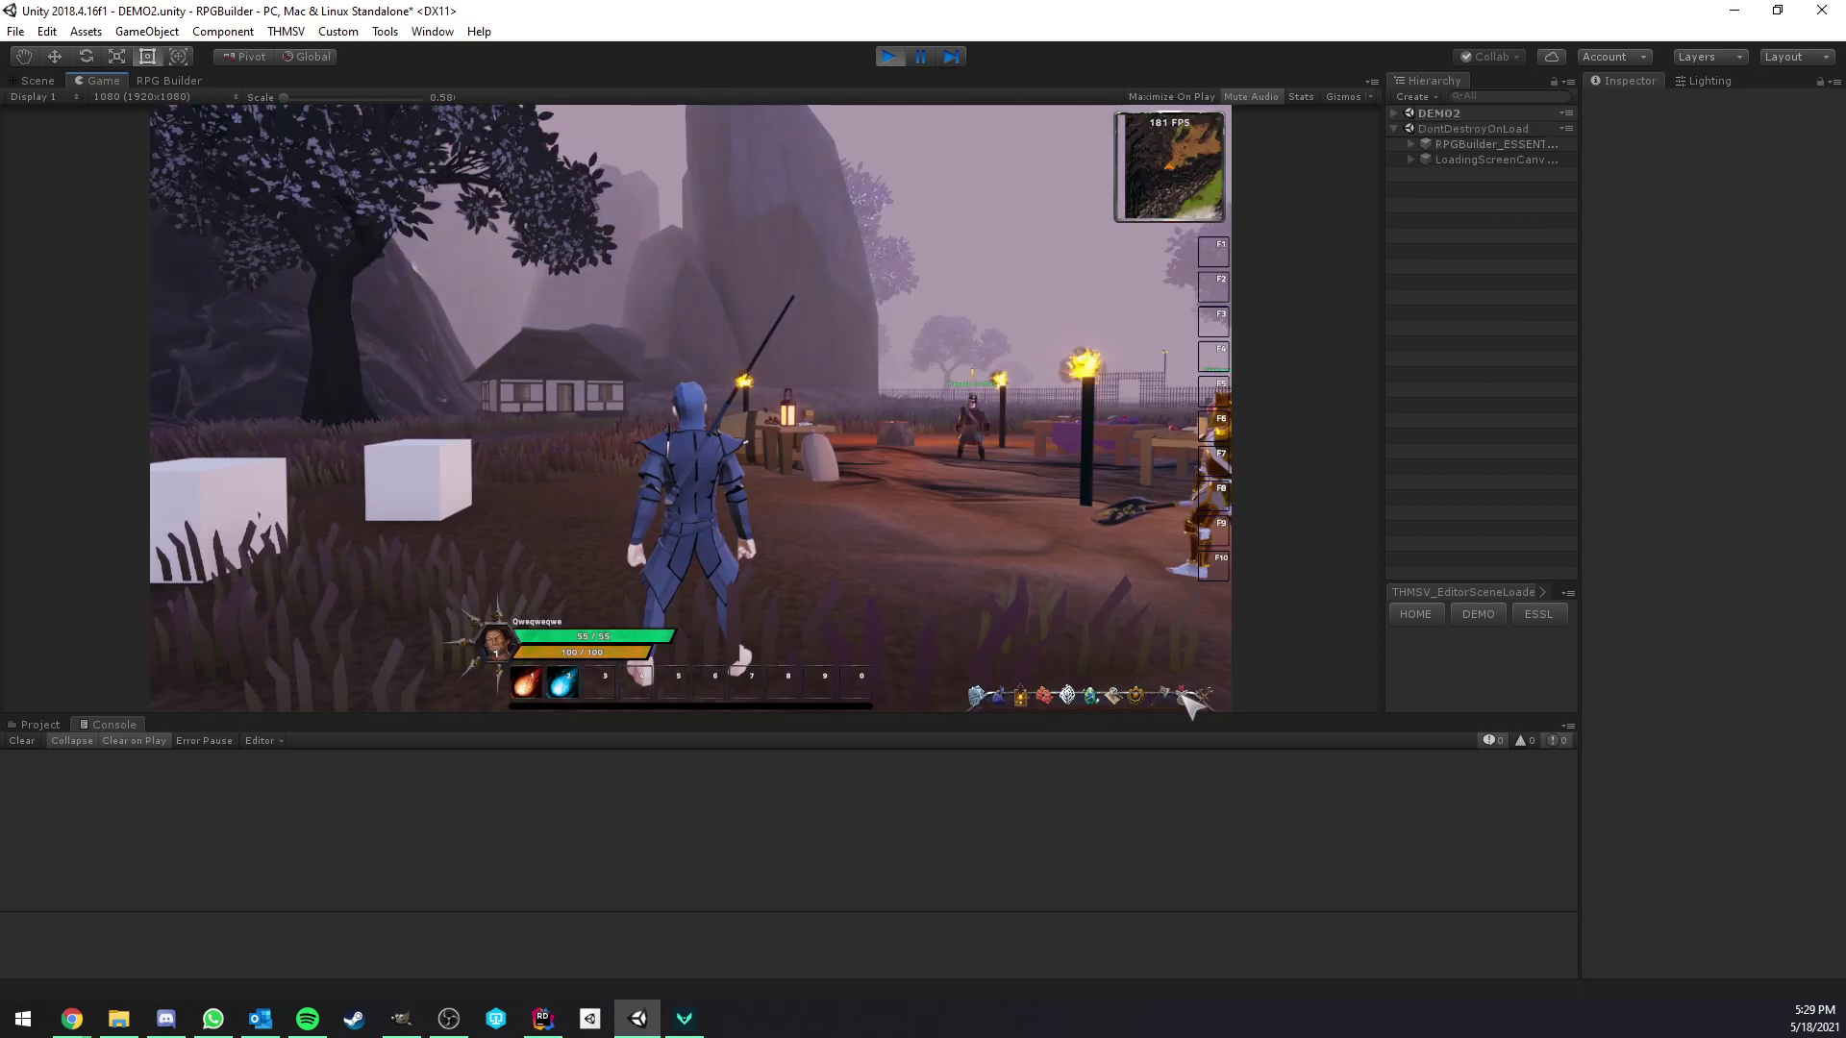
pyautogui.click(1185, 699)
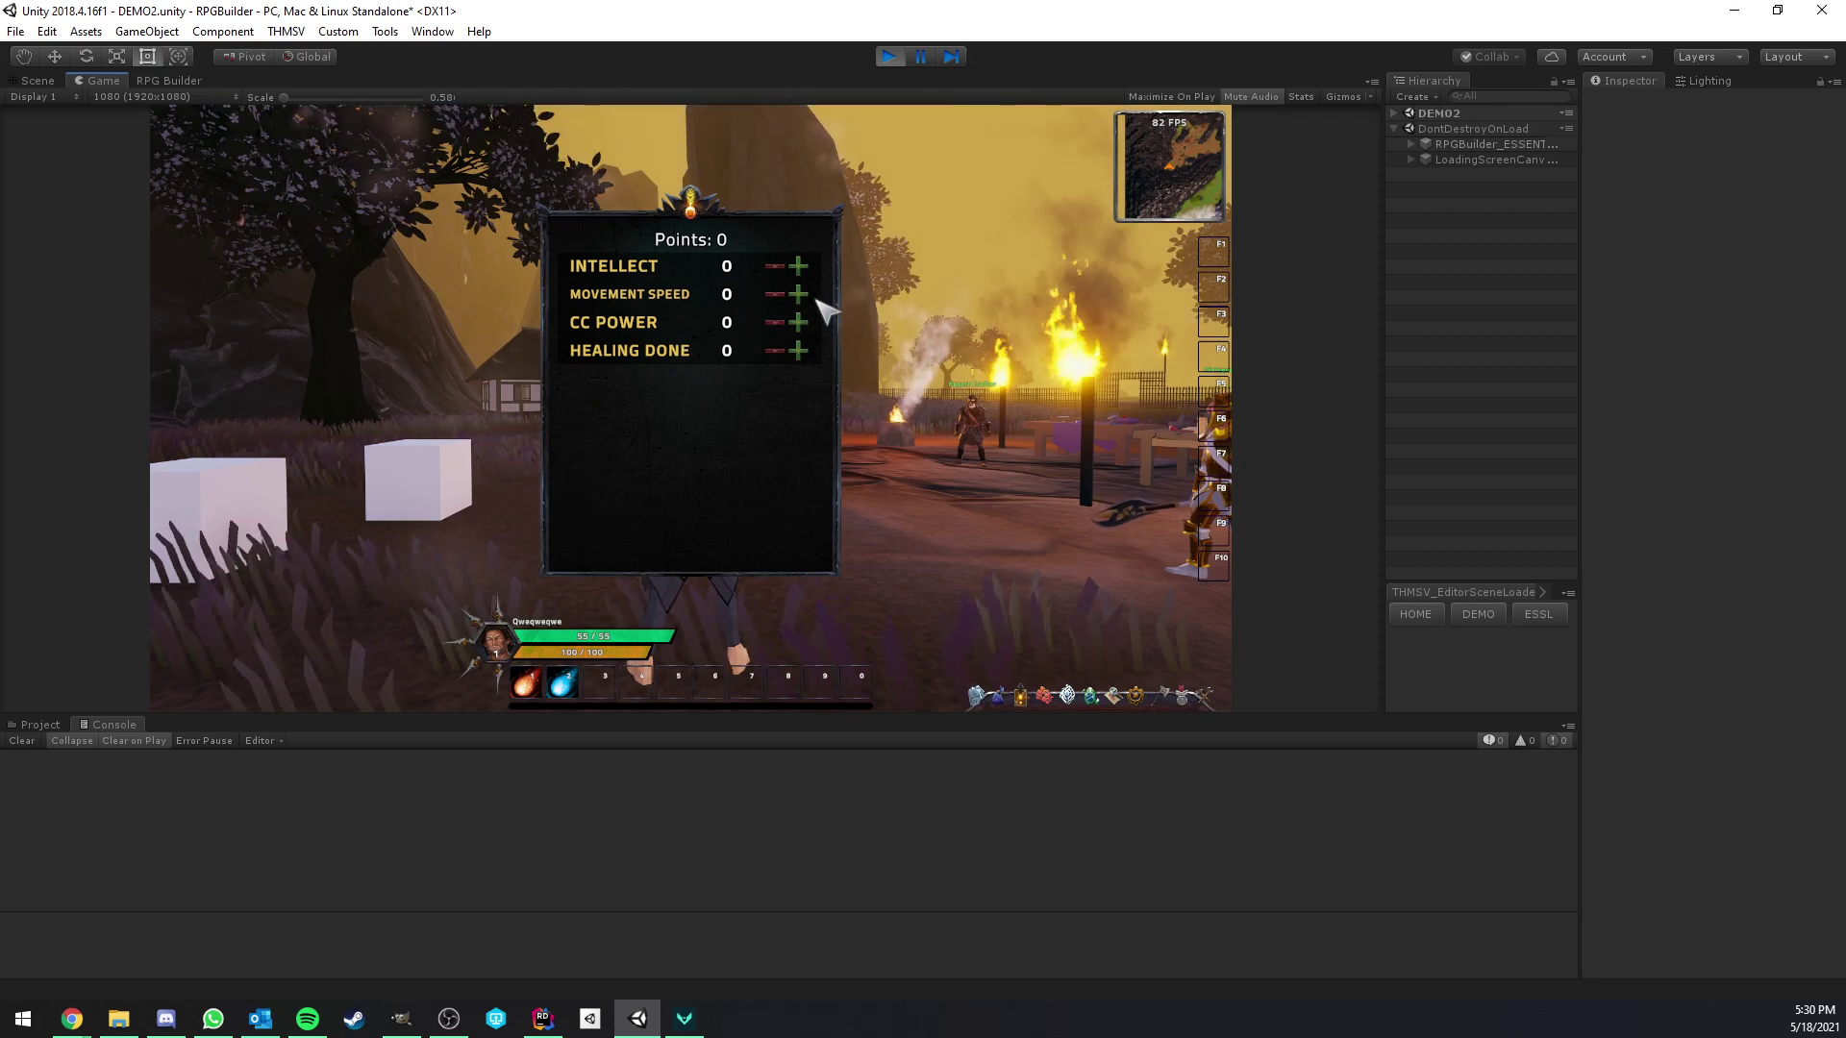
# - Stop the game and collapse the Canvas object in the MainMenu scene hierarchy
pyautogui.moveTo(822, 302); pyautogui.dragTo(862, 94, button='right')
pyautogui.click(889, 56)
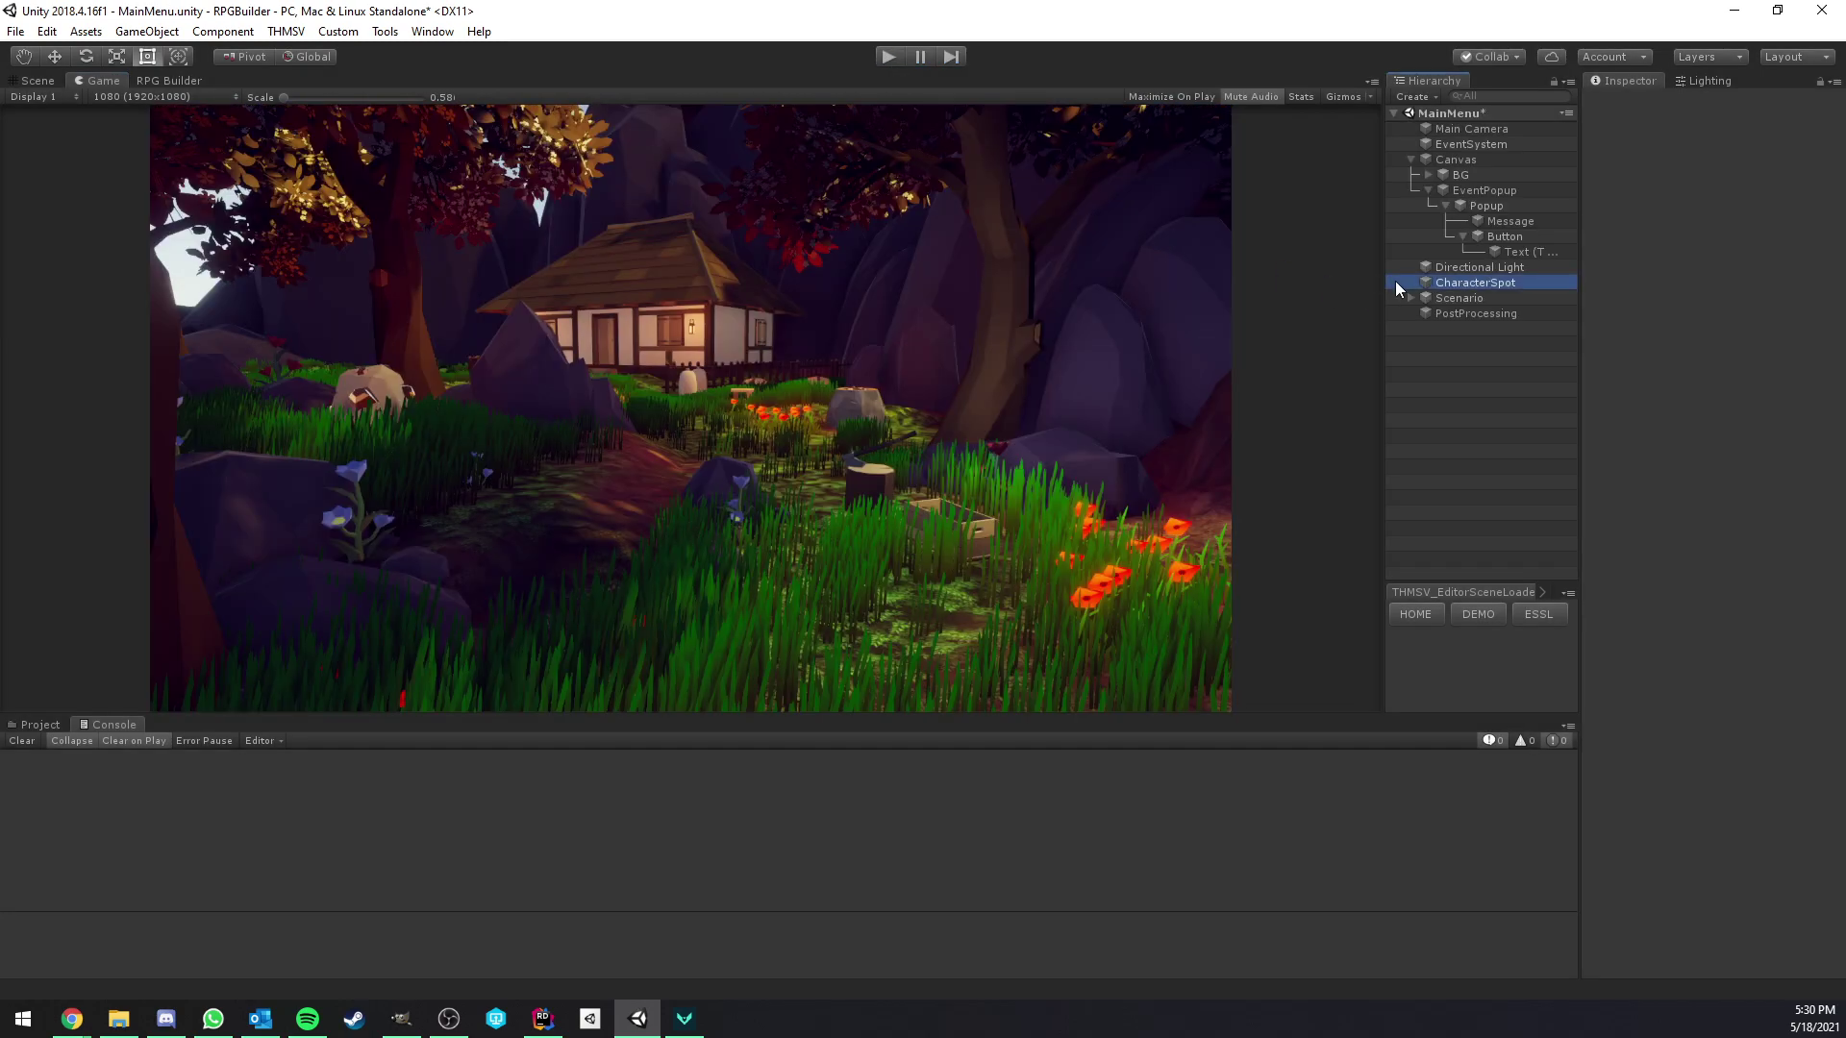
pyautogui.click(1411, 159)
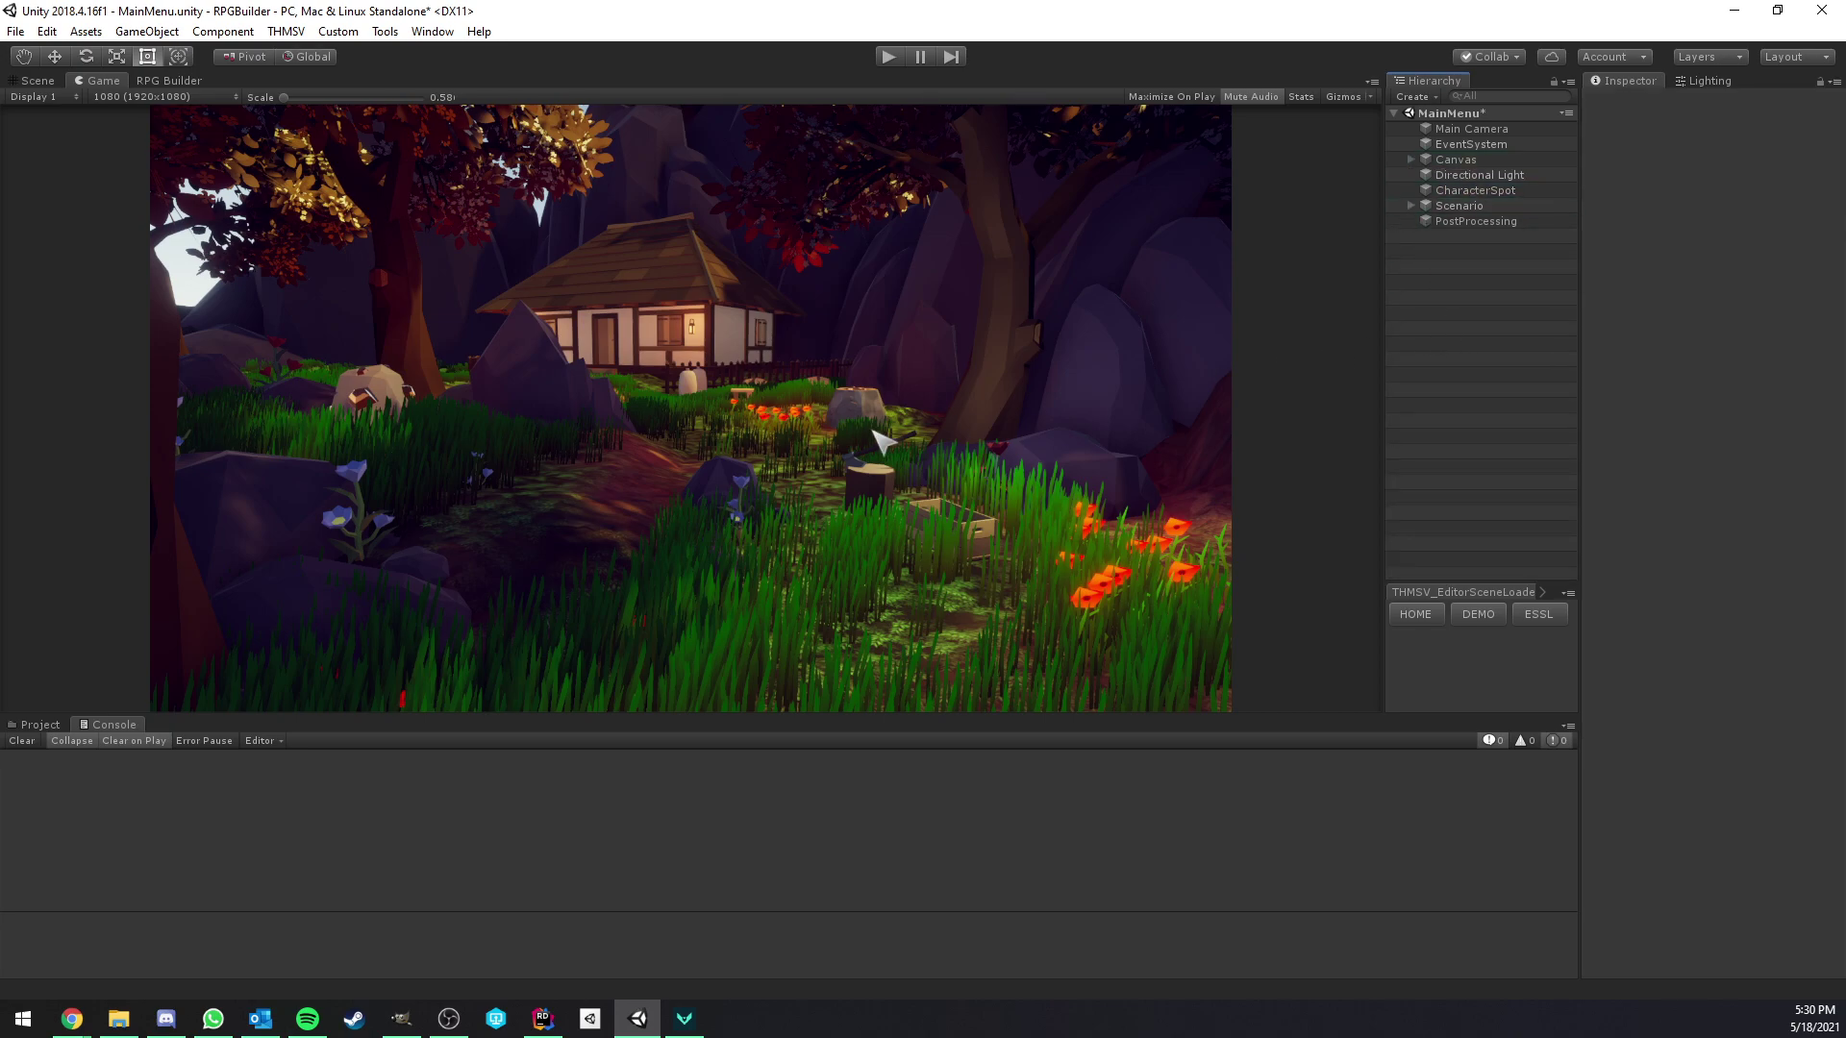